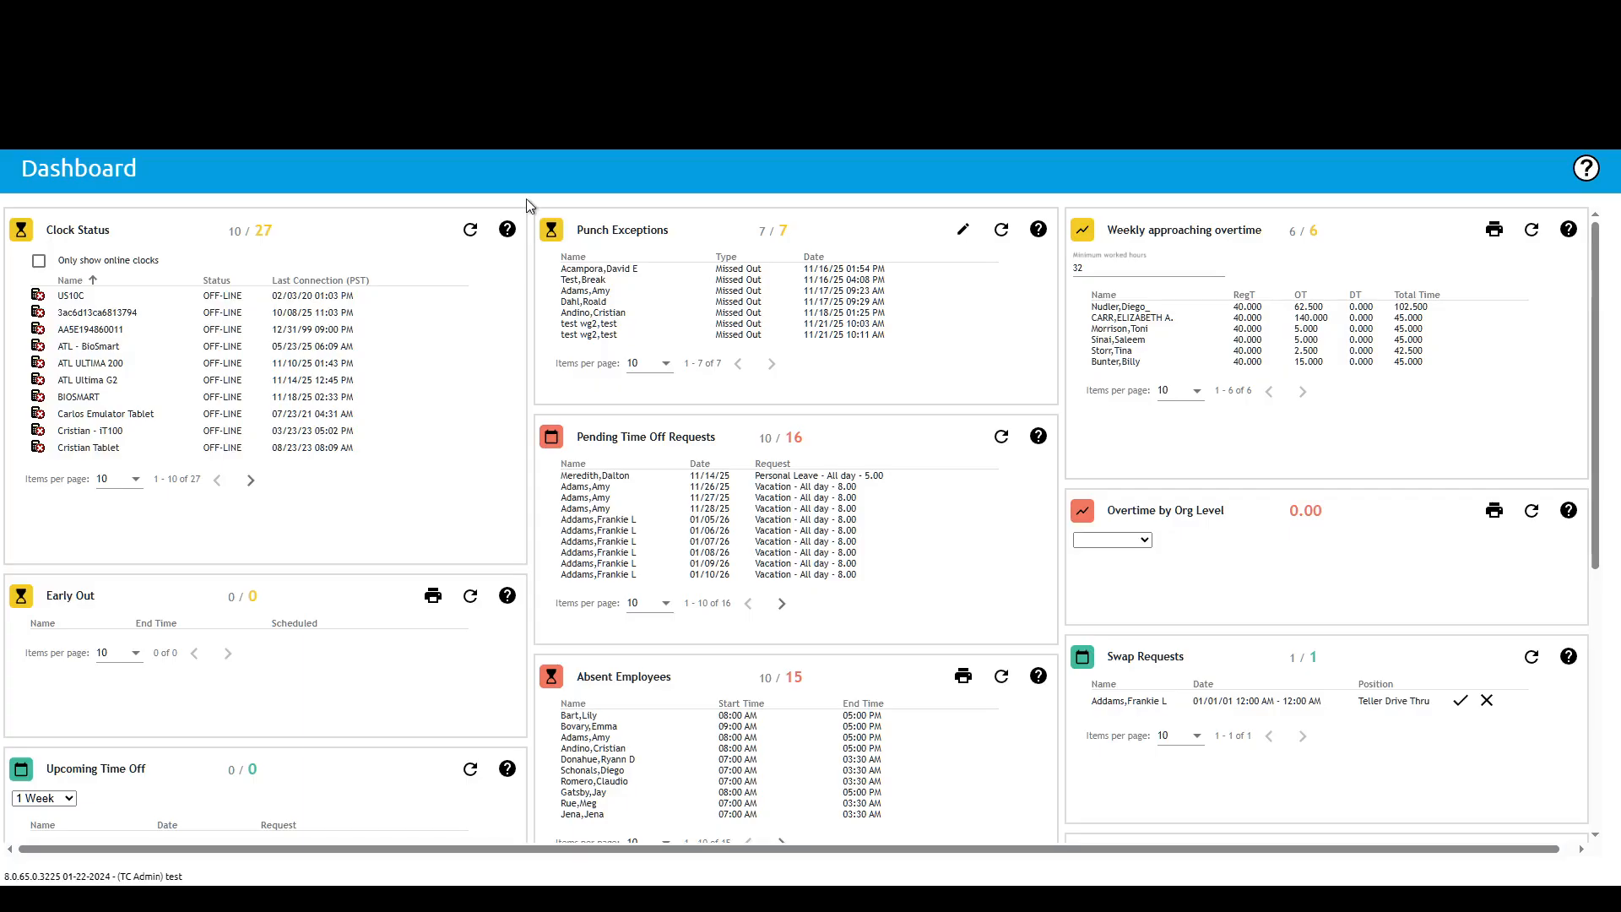
# Step: Open the Workgroups page and start editing the asdfasd workgroup
pyautogui.moveTo(303, 161)
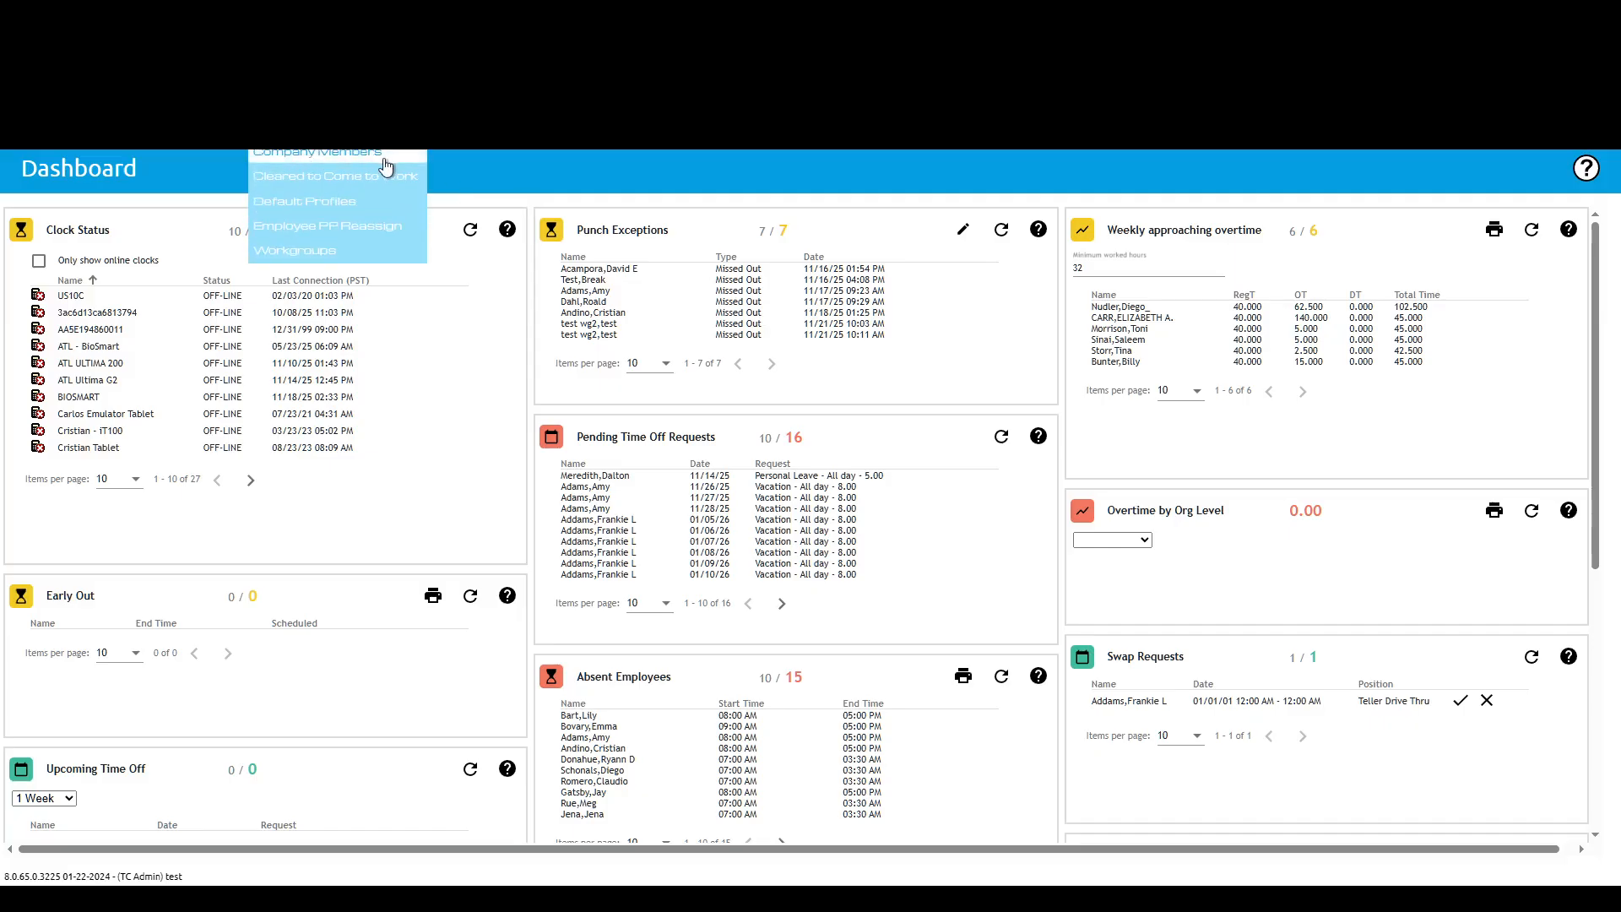
pyautogui.click(304, 253)
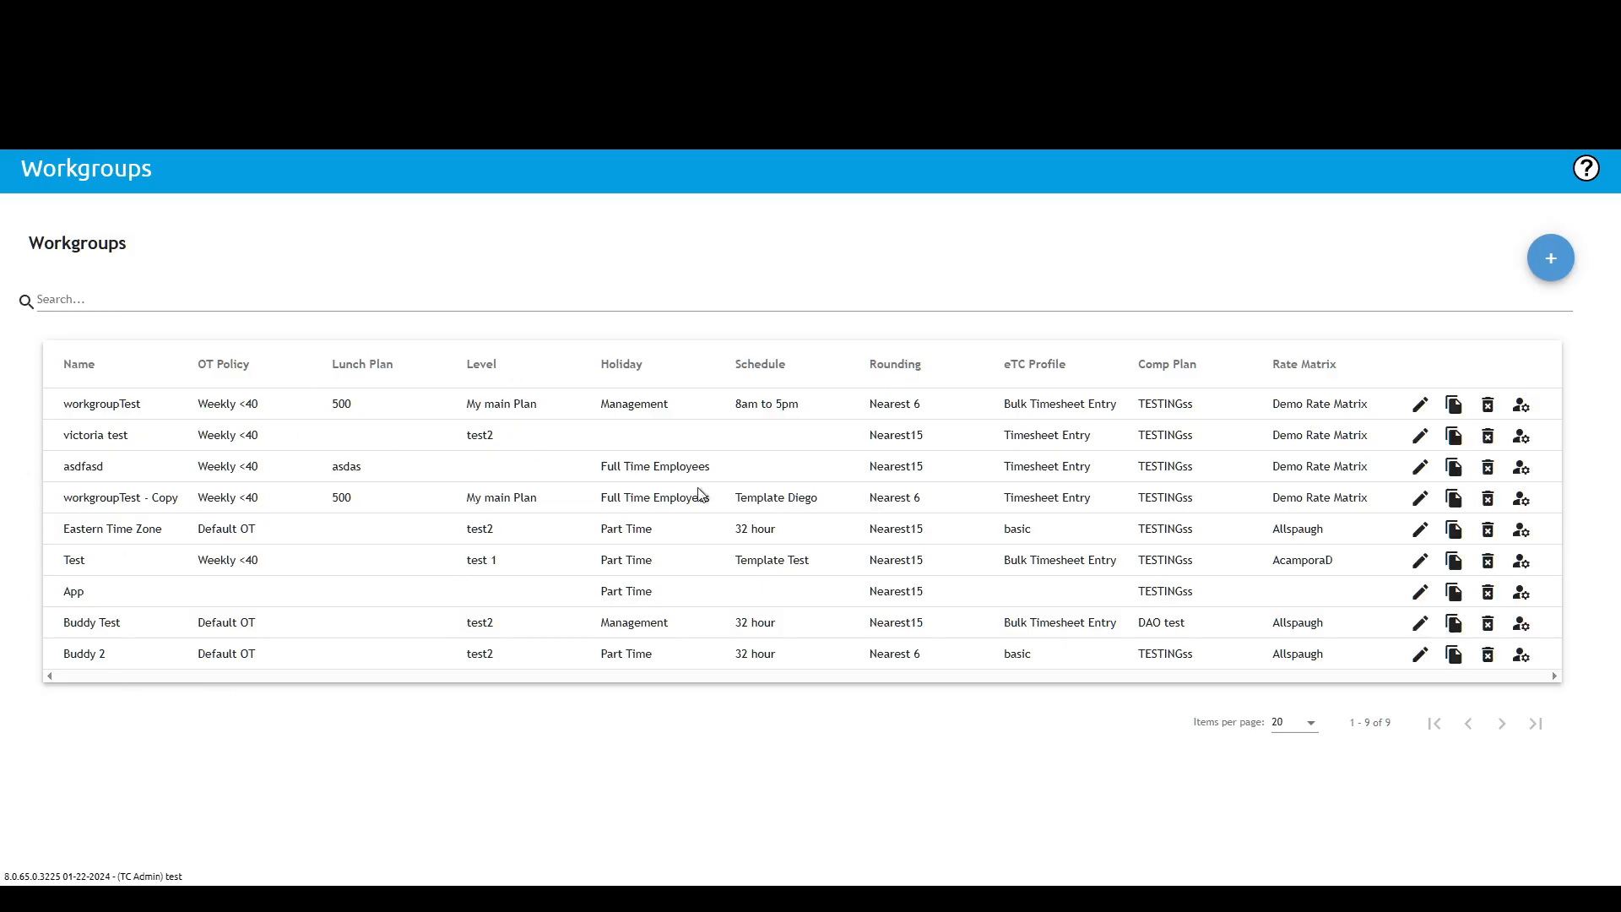
pyautogui.click(1421, 469)
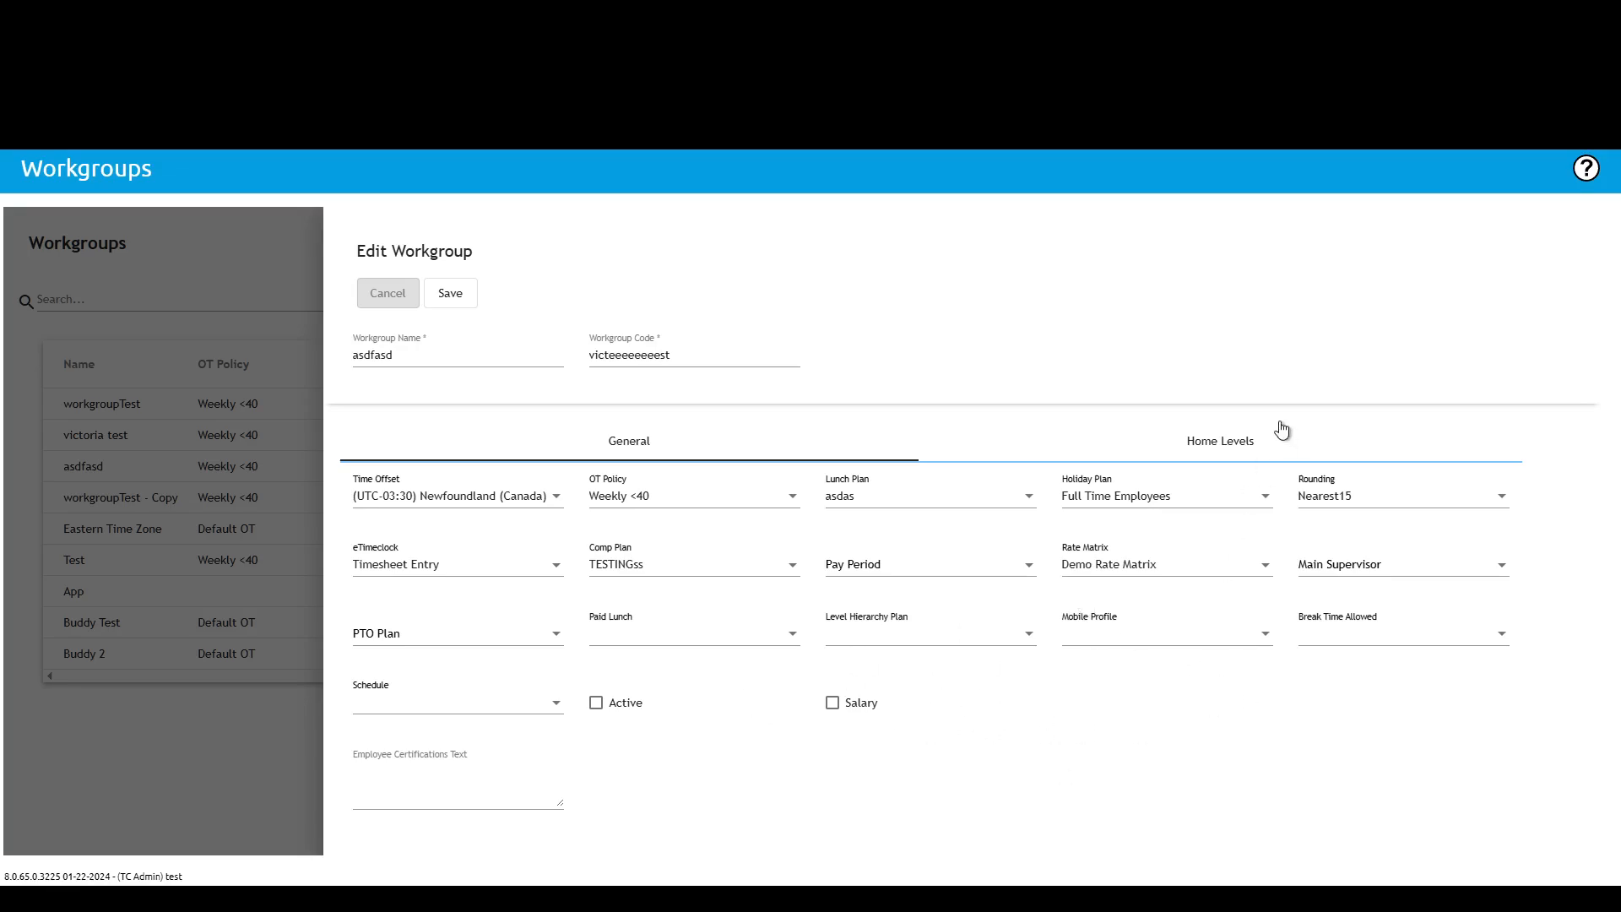
# Step: Review the workgroup's General and Home Levels settings
pyautogui.click(1235, 454)
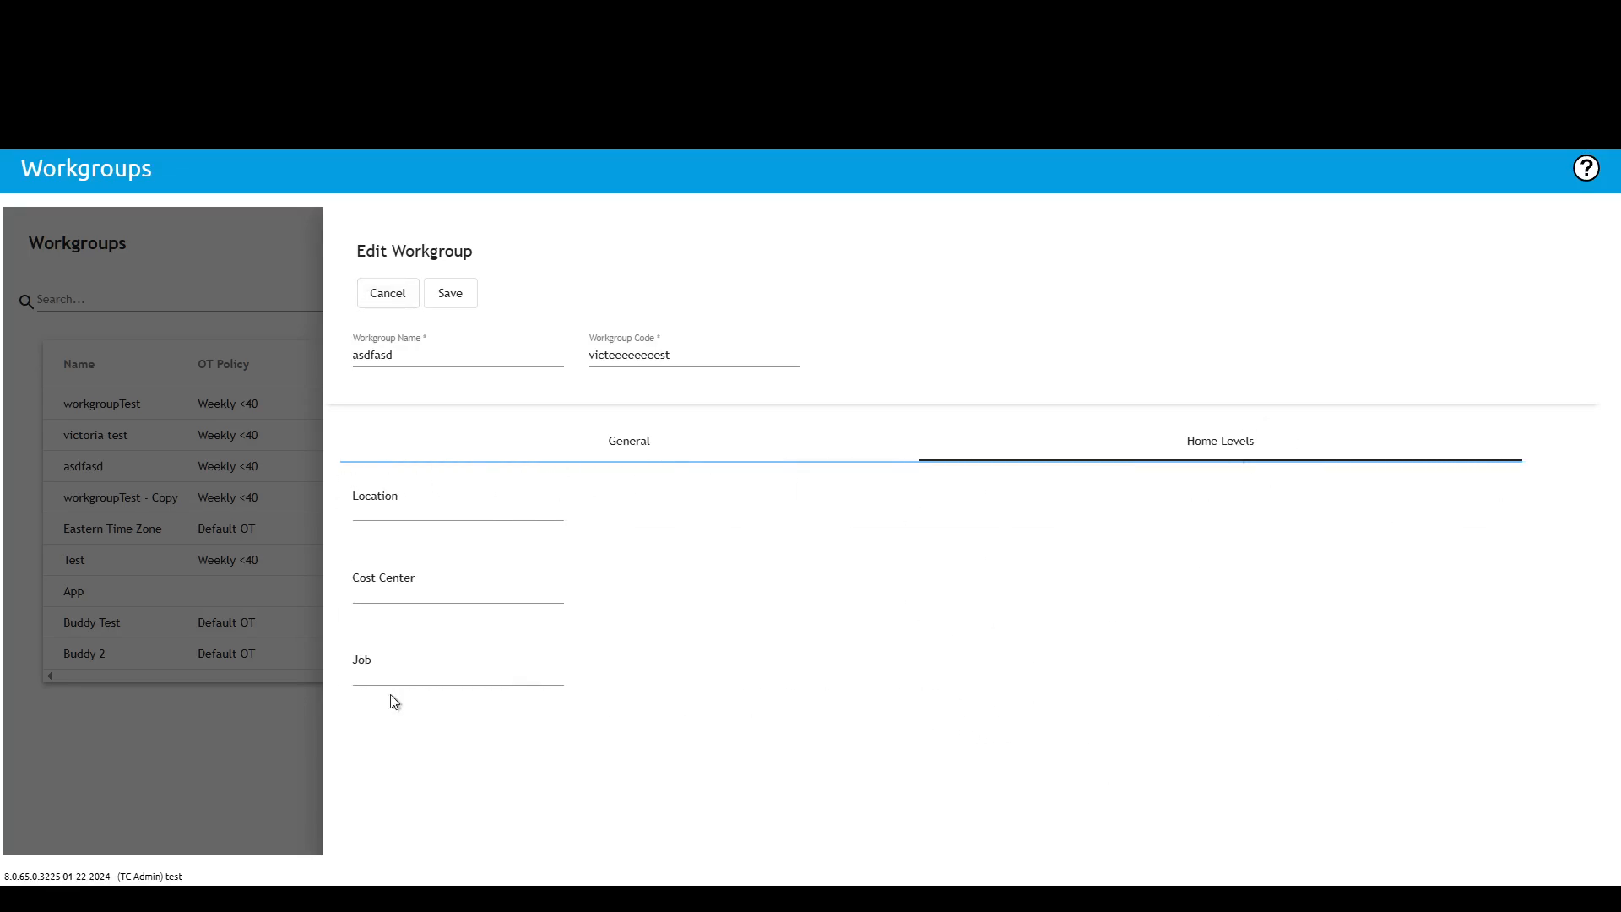
pyautogui.click(666, 457)
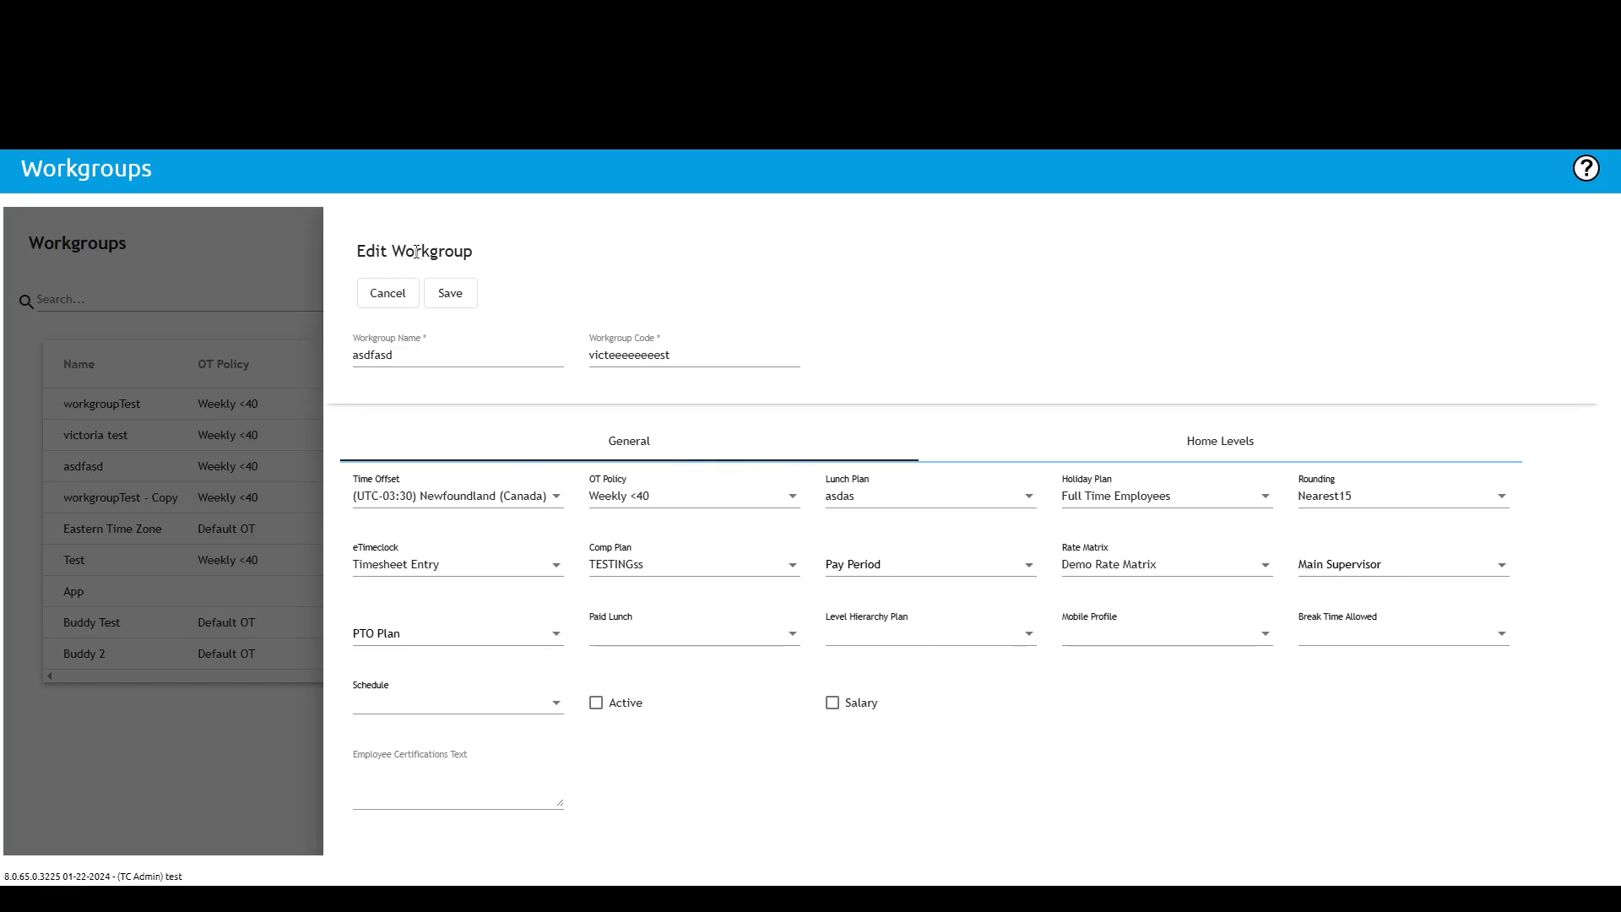
pyautogui.click(1215, 444)
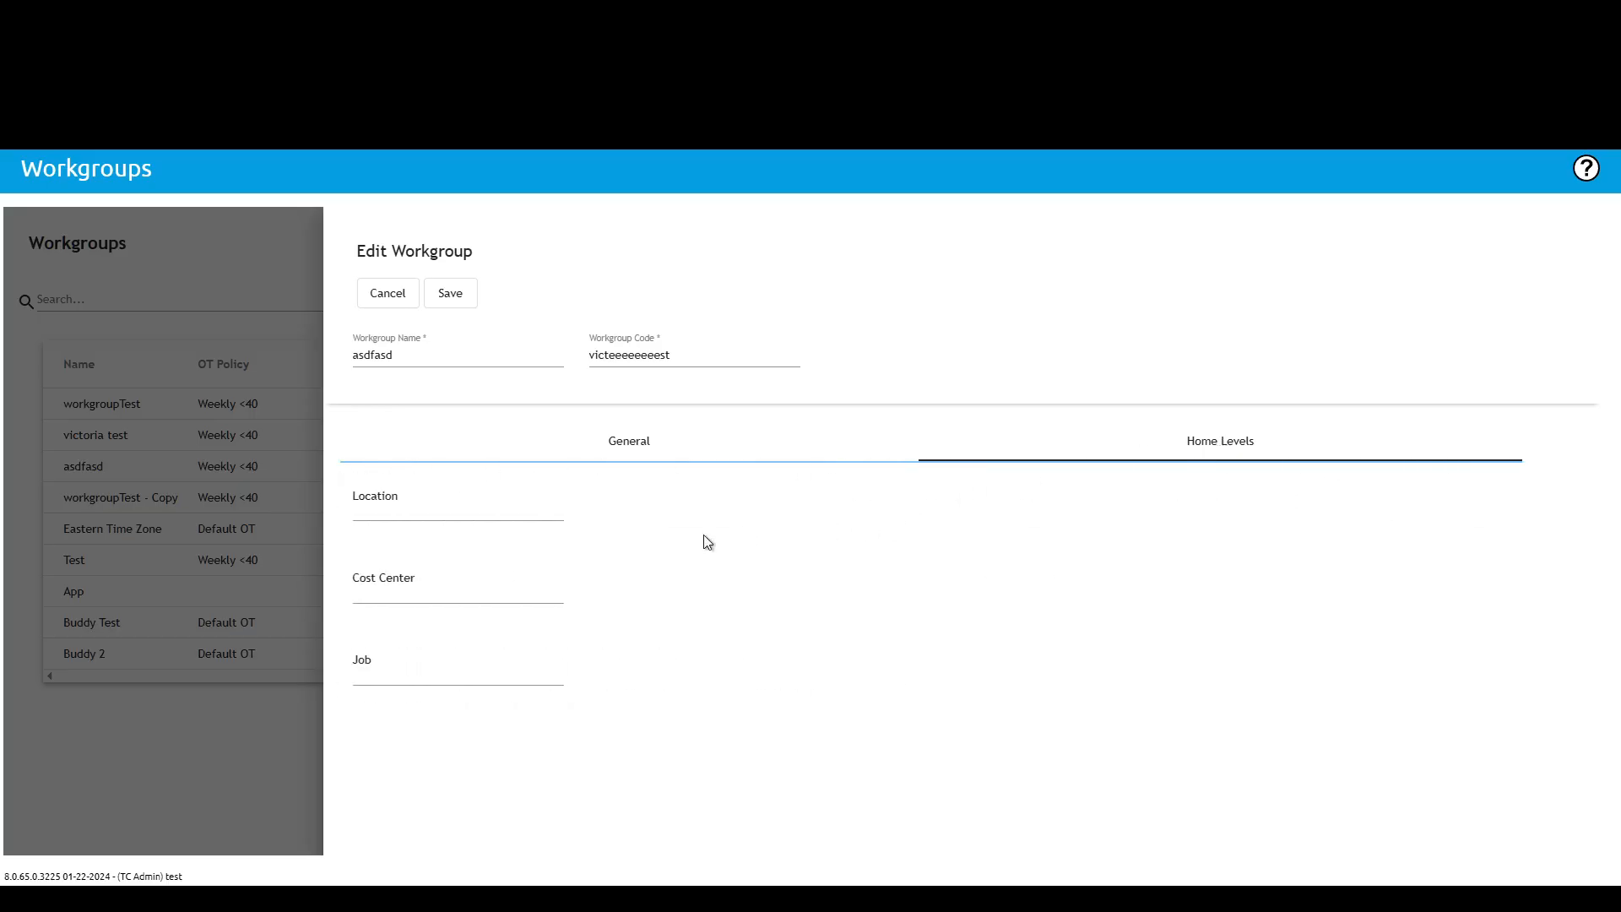
# Step: Set the workgroup's home Location to Mount Vernon Road Improvements (006) and Cost Center to Branch Manager
pyautogui.click(415, 508)
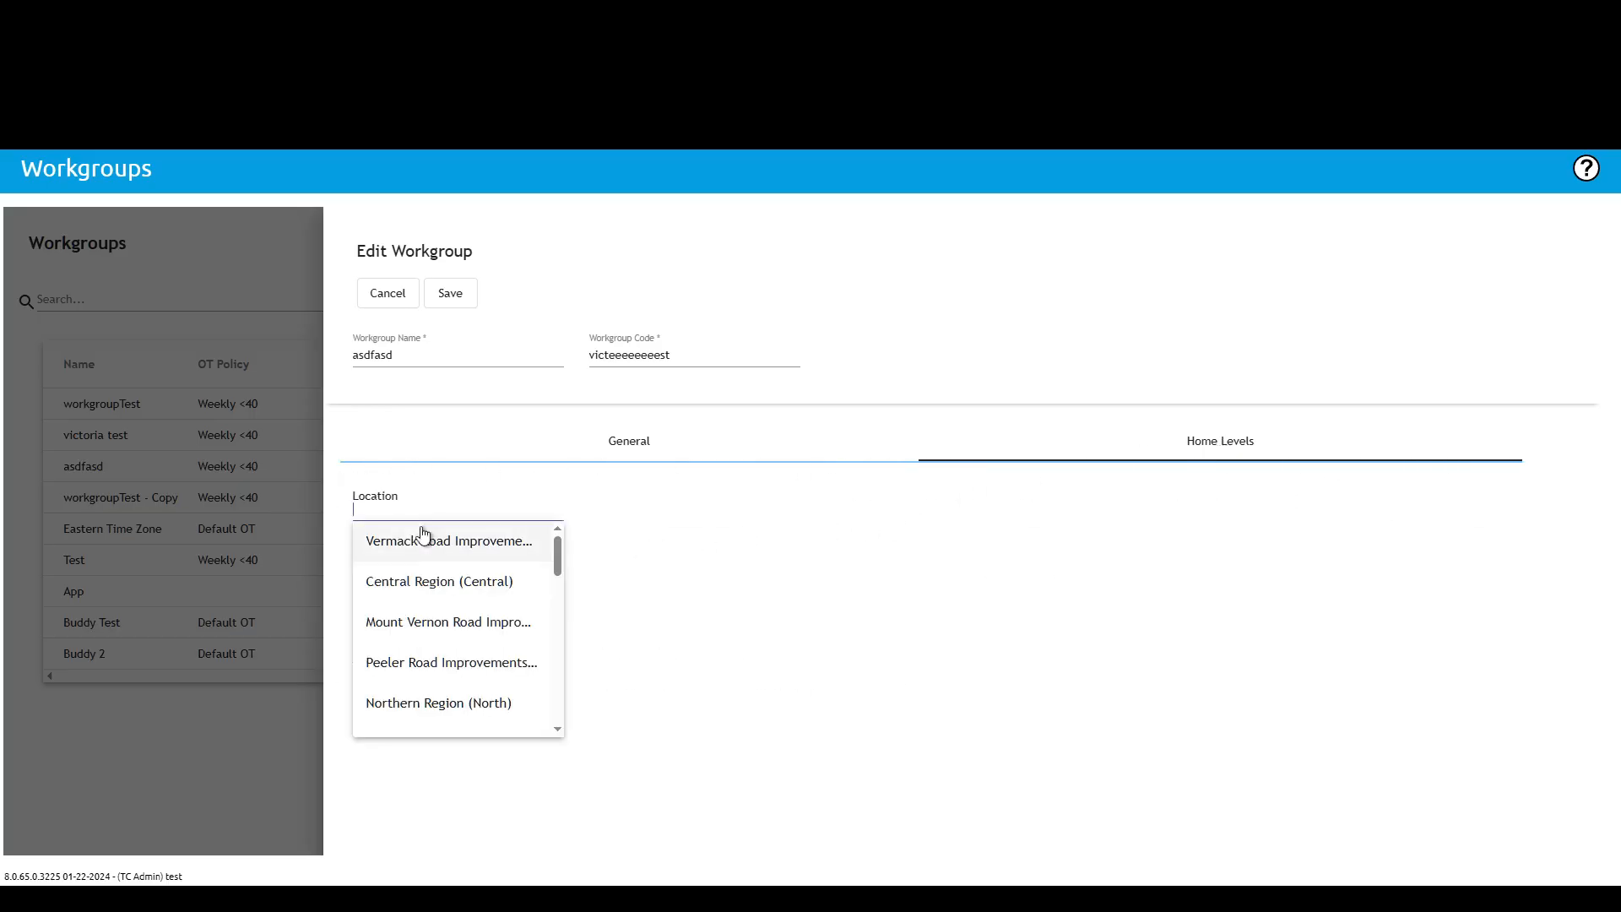
pyautogui.click(441, 630)
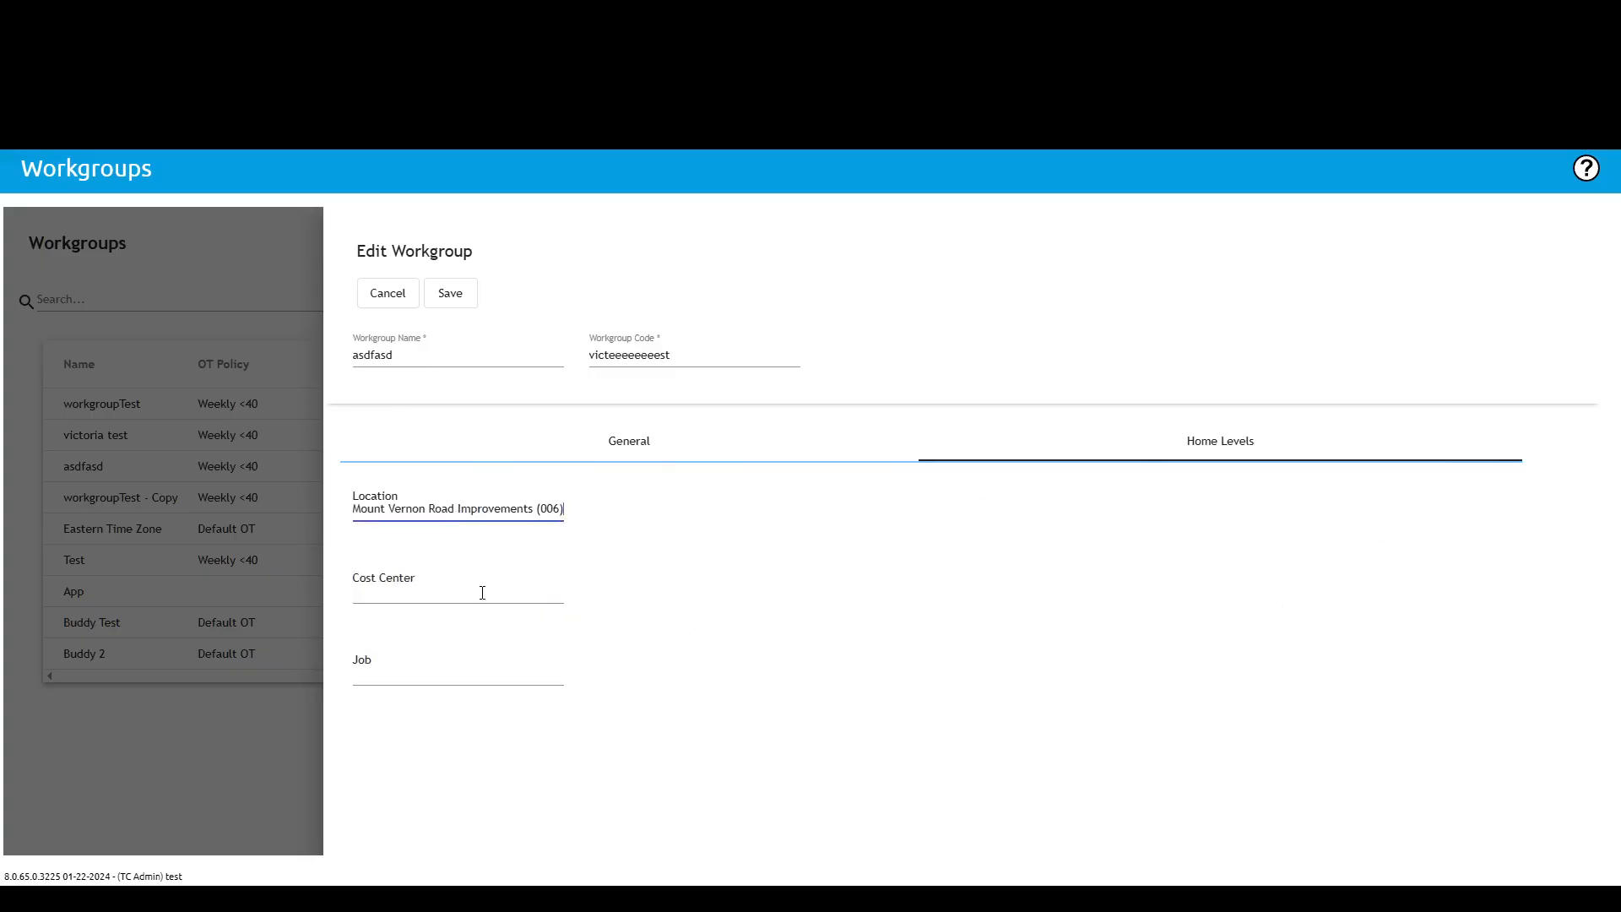
pyautogui.click(421, 596)
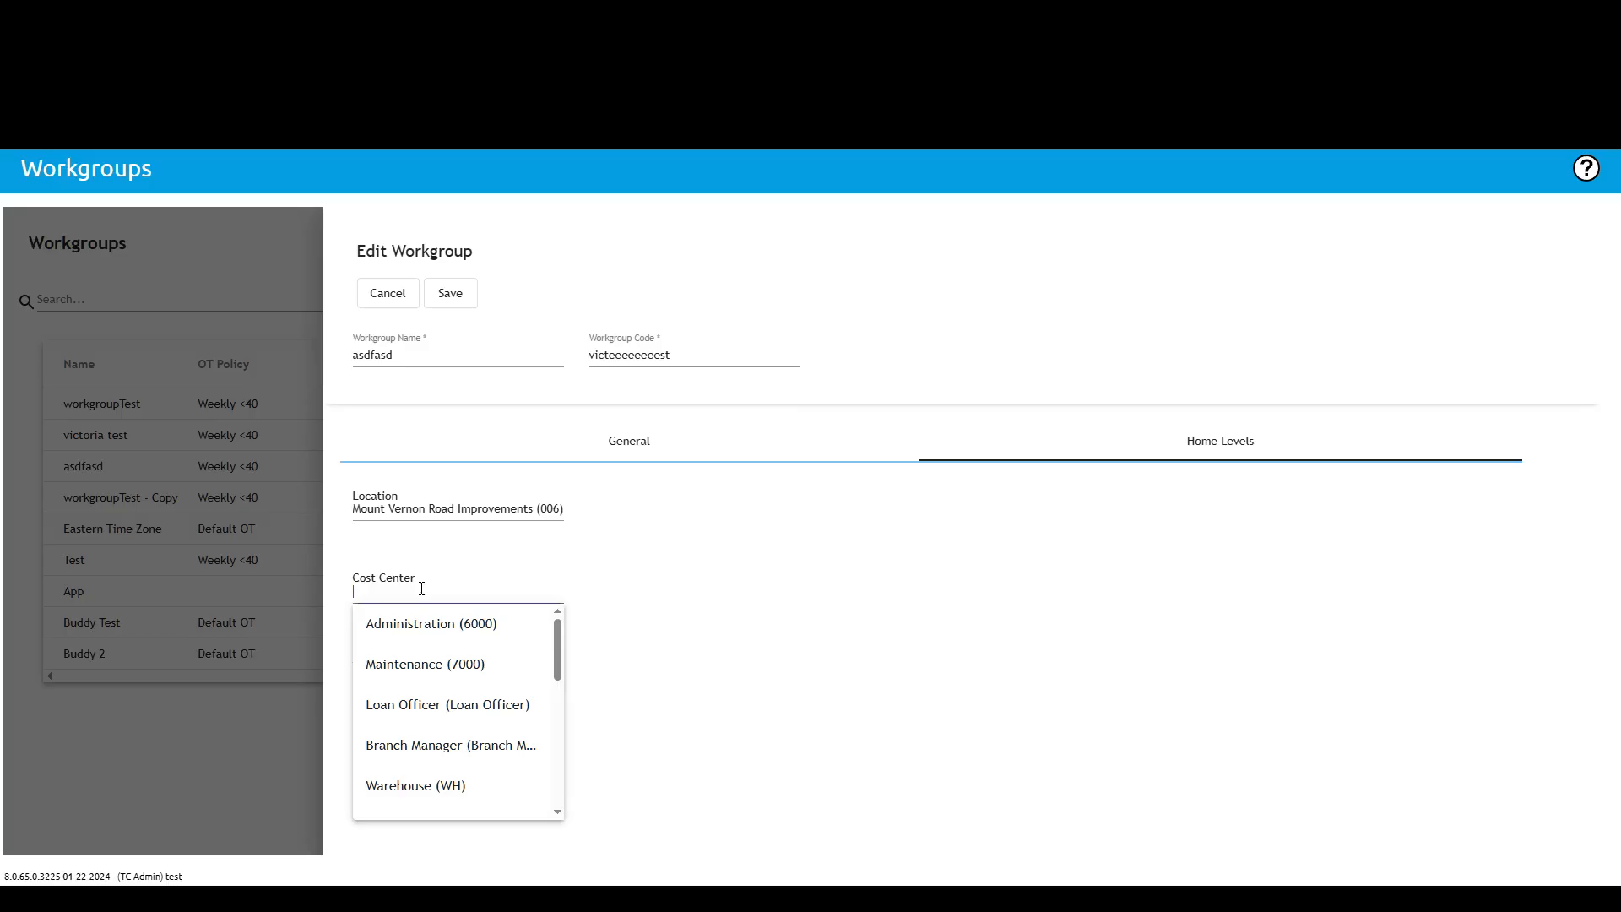
pyautogui.click(424, 743)
# Step: Set the home Job to 400 - Job 400 (400) and save the workgroup, confirming the update
pyautogui.click(392, 661)
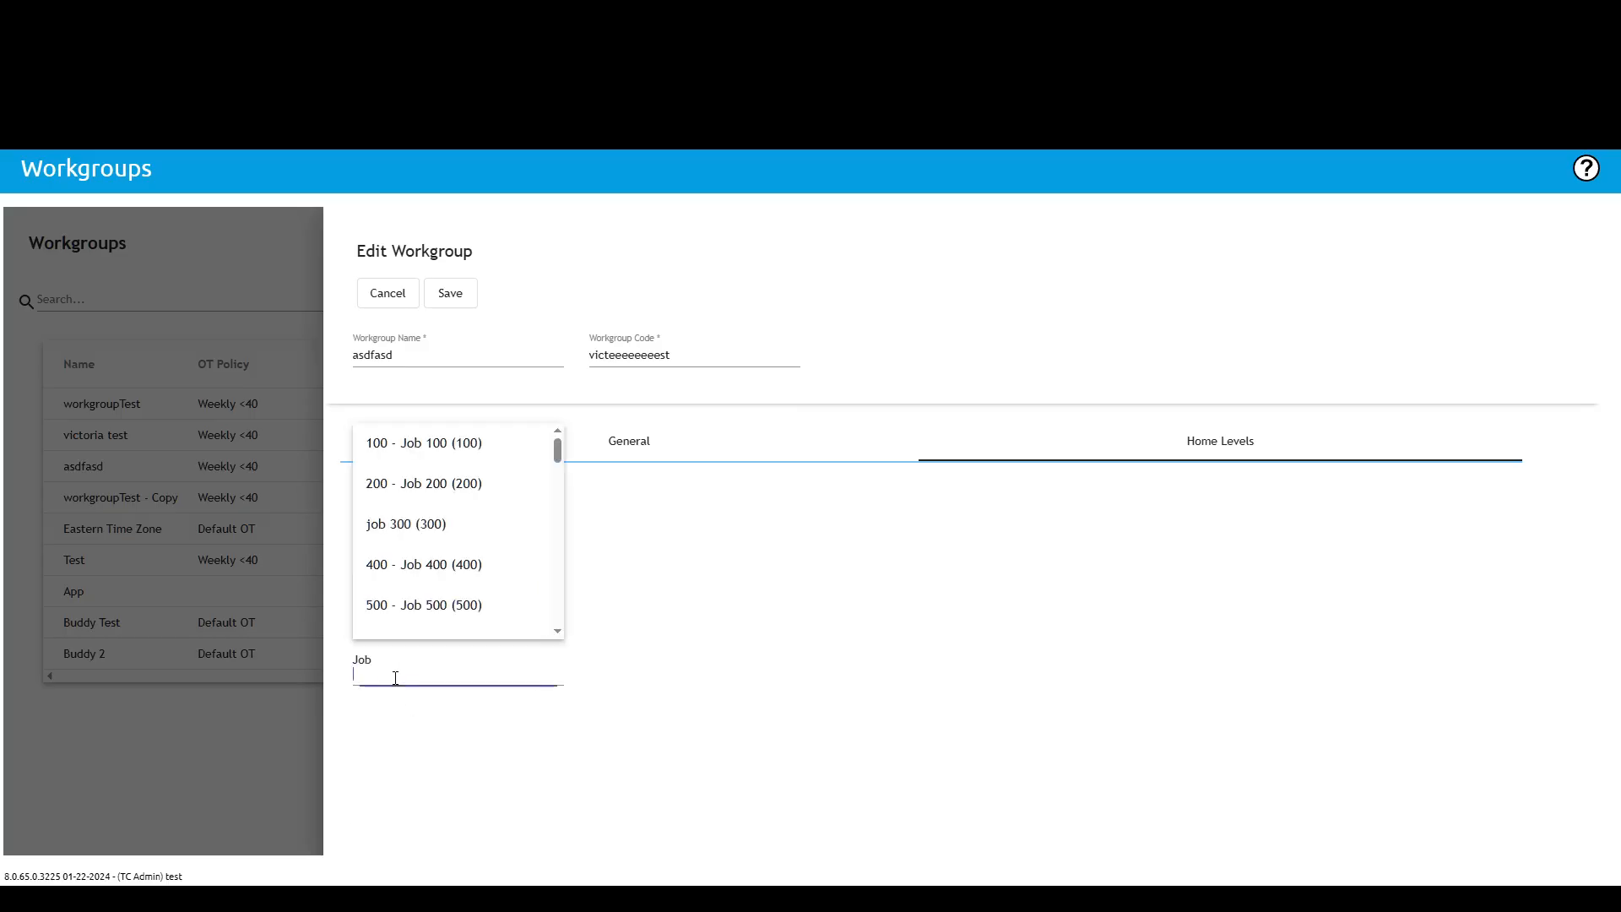
pyautogui.click(428, 568)
pyautogui.click(452, 294)
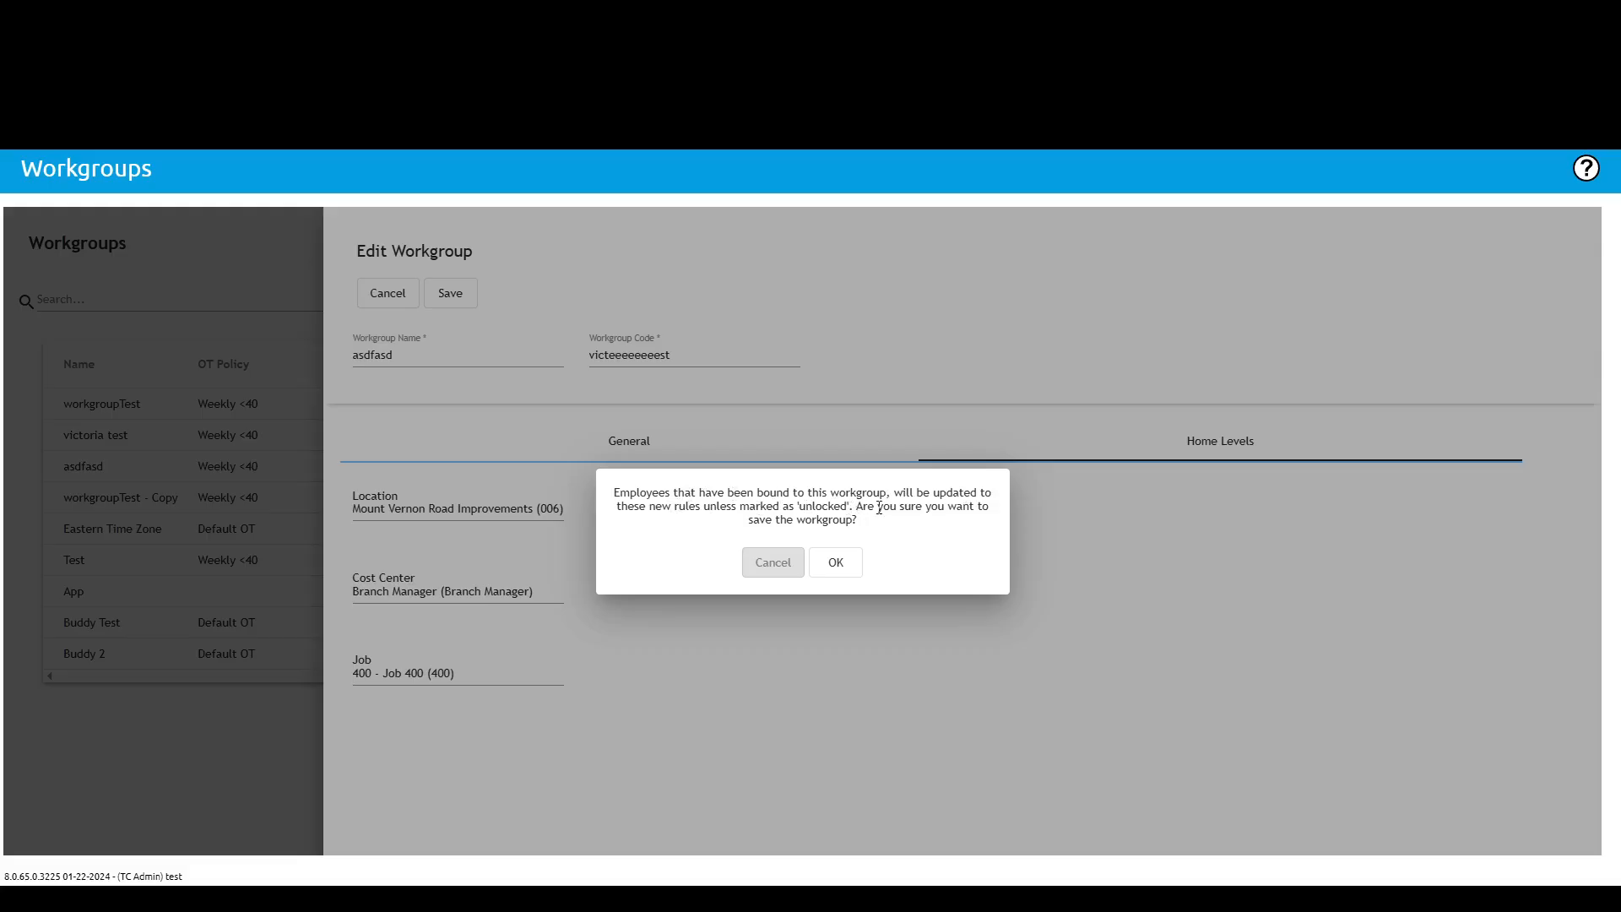
pyautogui.click(834, 562)
pyautogui.click(785, 553)
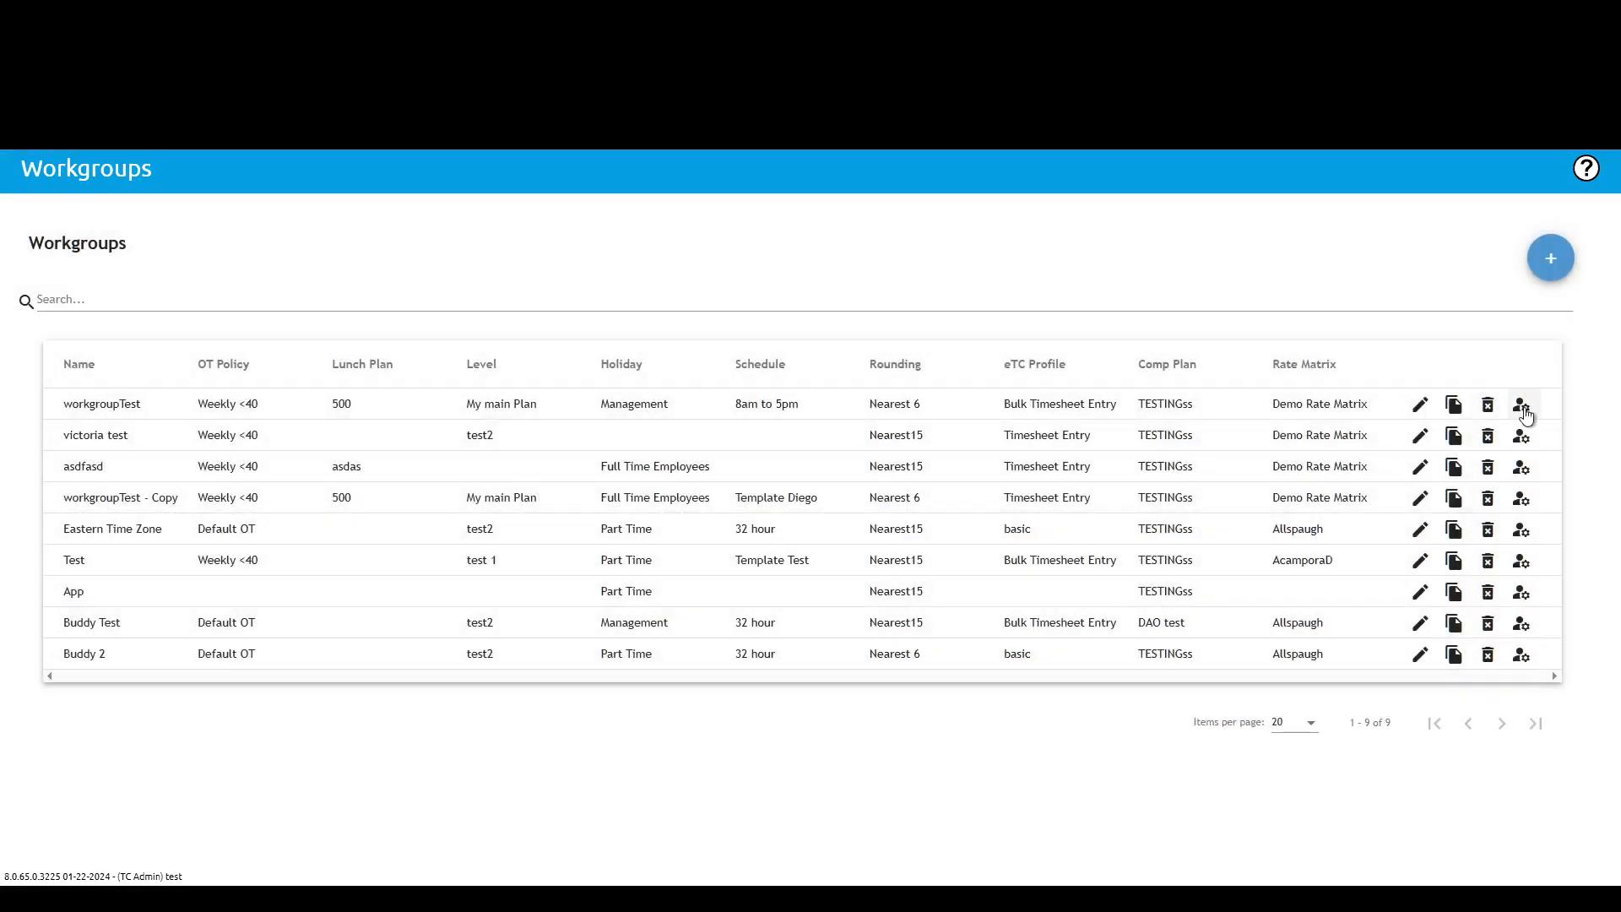
# Step: Open the employee assignment panel for workgroupTest, filter its employee list, and close it
pyautogui.click(1520, 408)
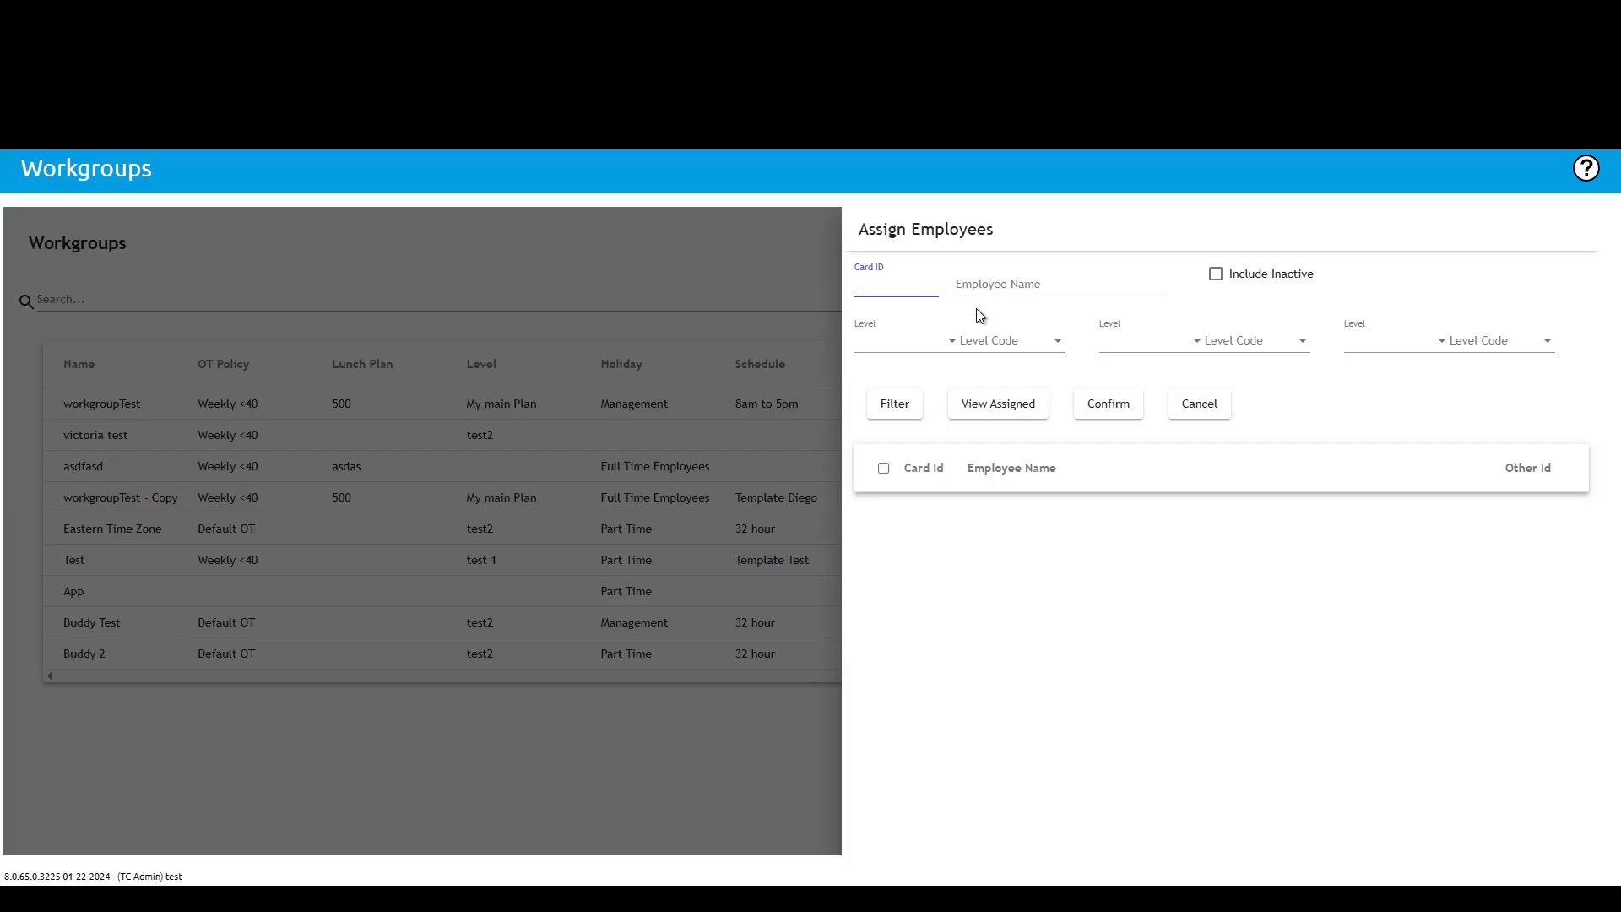
pyautogui.click(812, 287)
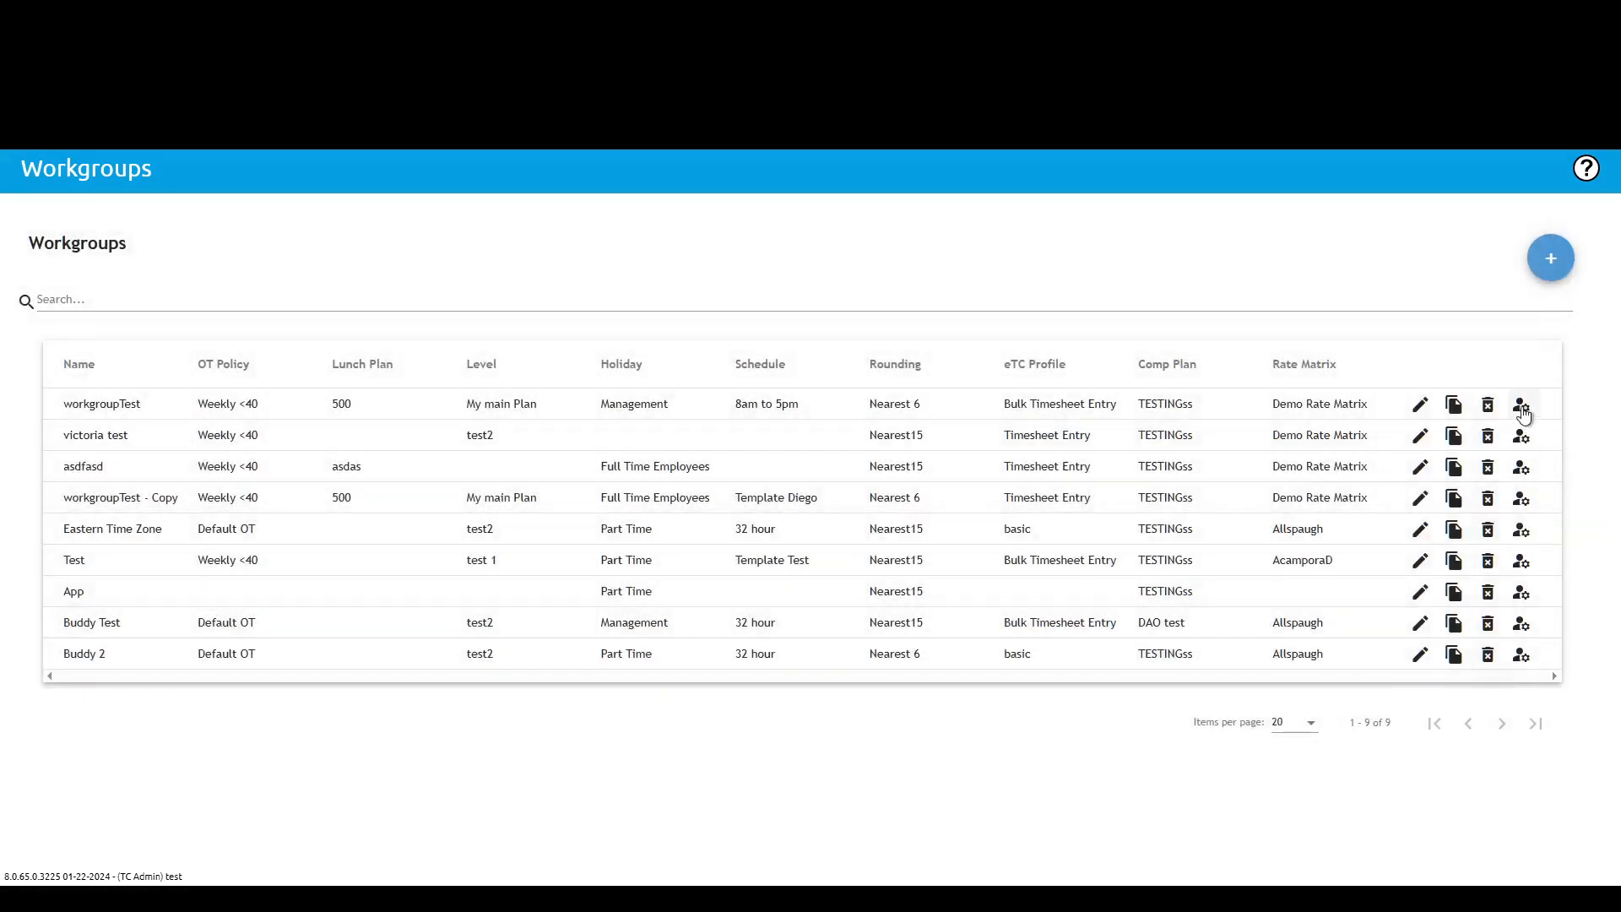
pyautogui.click(1520, 409)
pyautogui.click(896, 407)
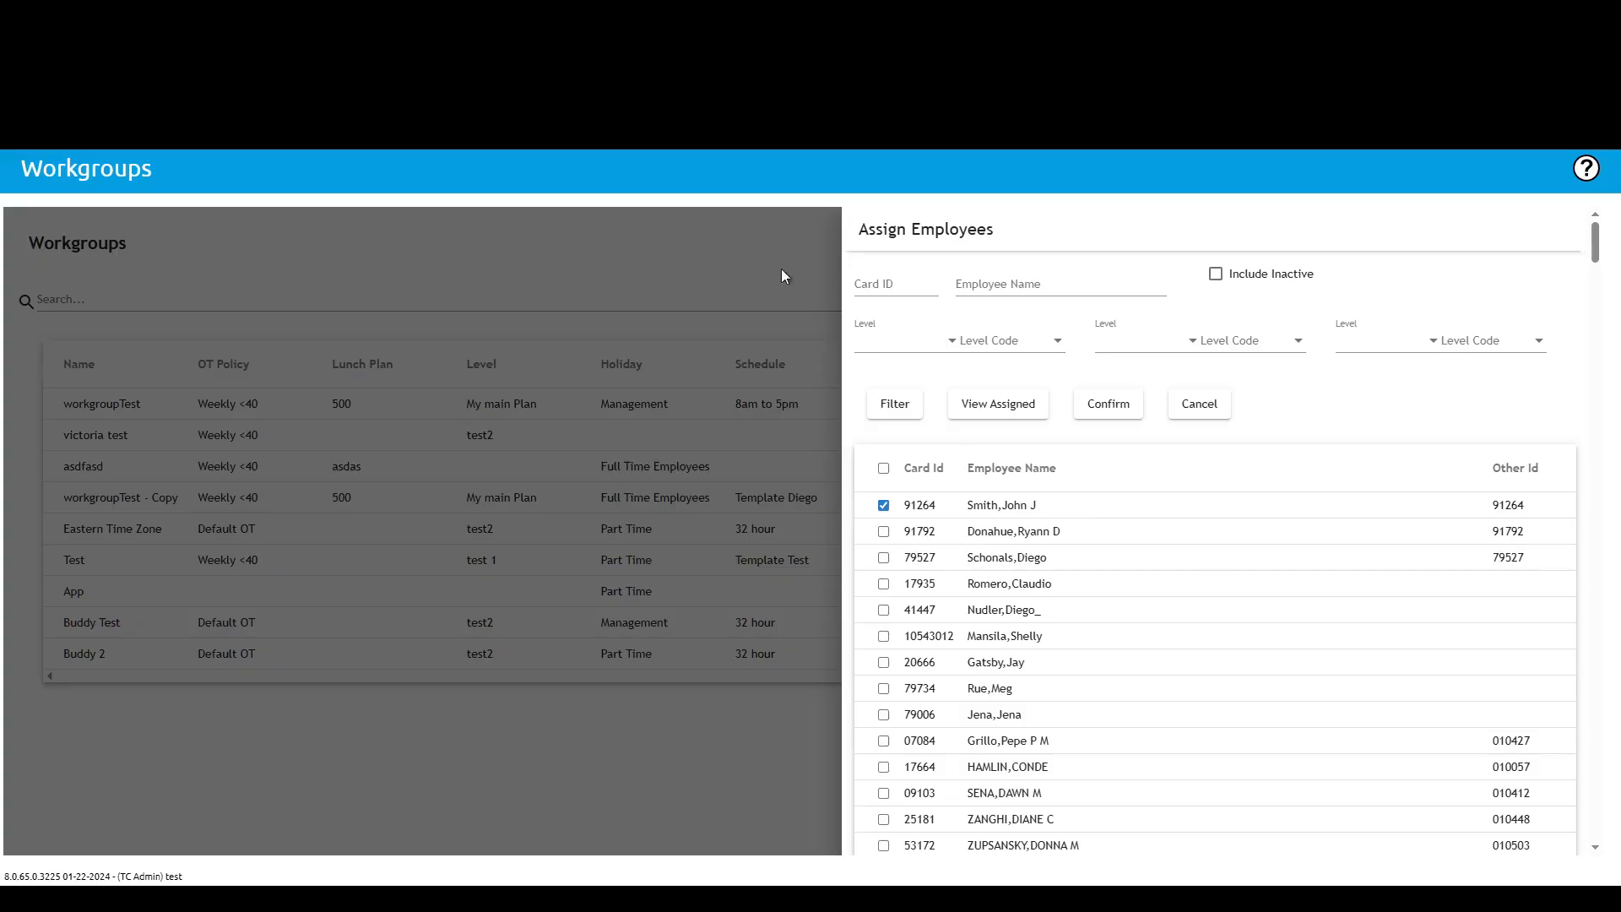
pyautogui.click(642, 227)
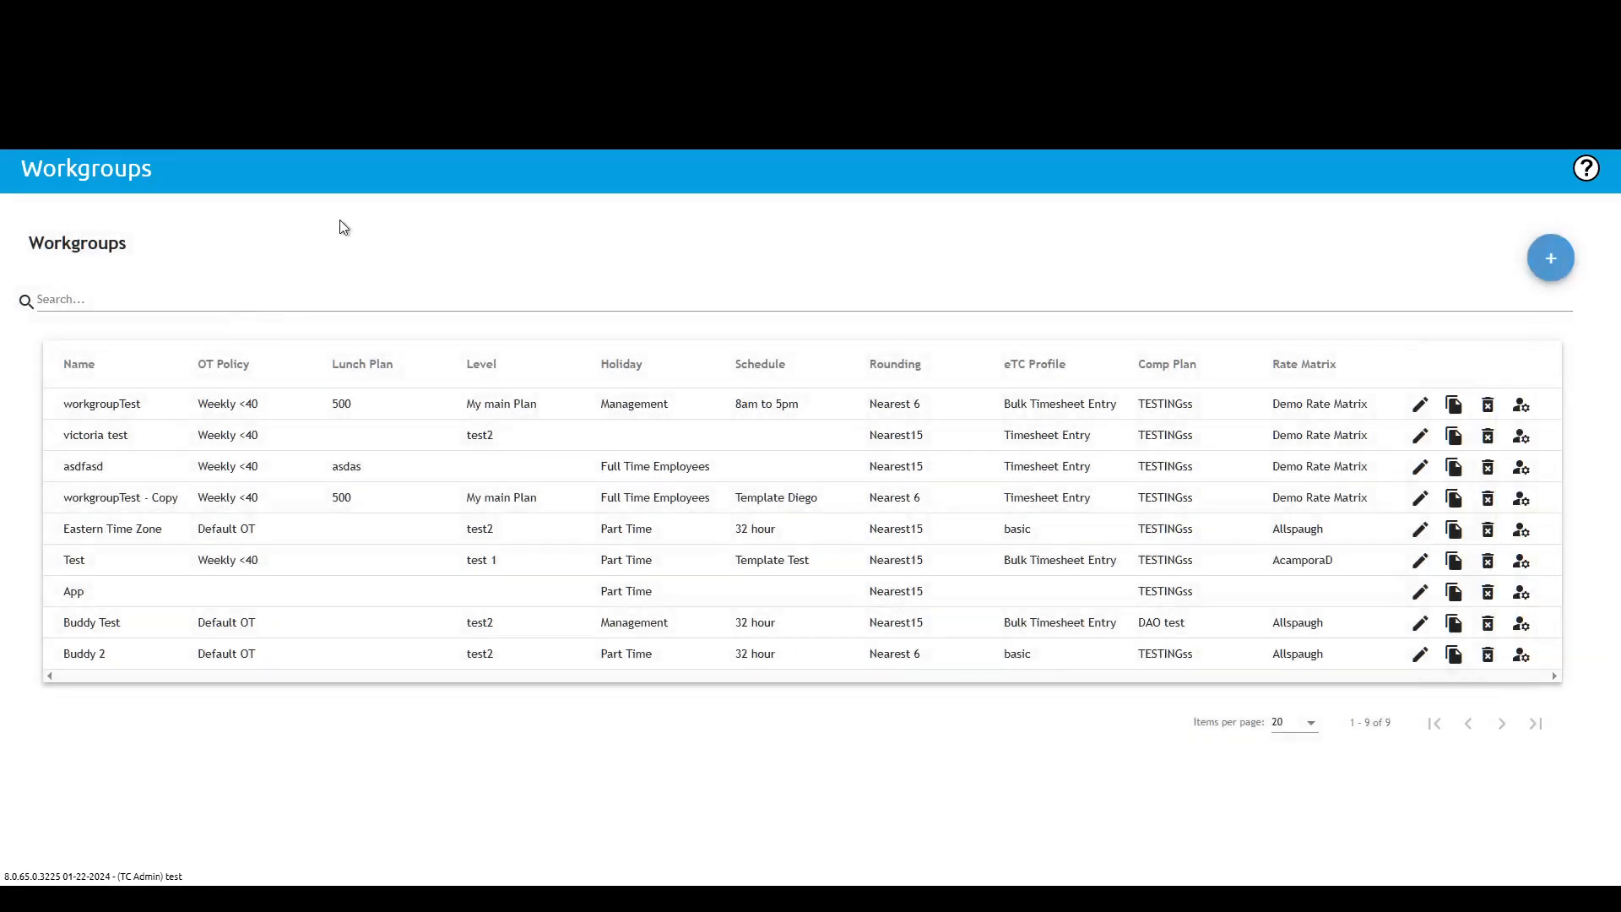
# Step: Open the Company Members page
pyautogui.moveTo(295, 118)
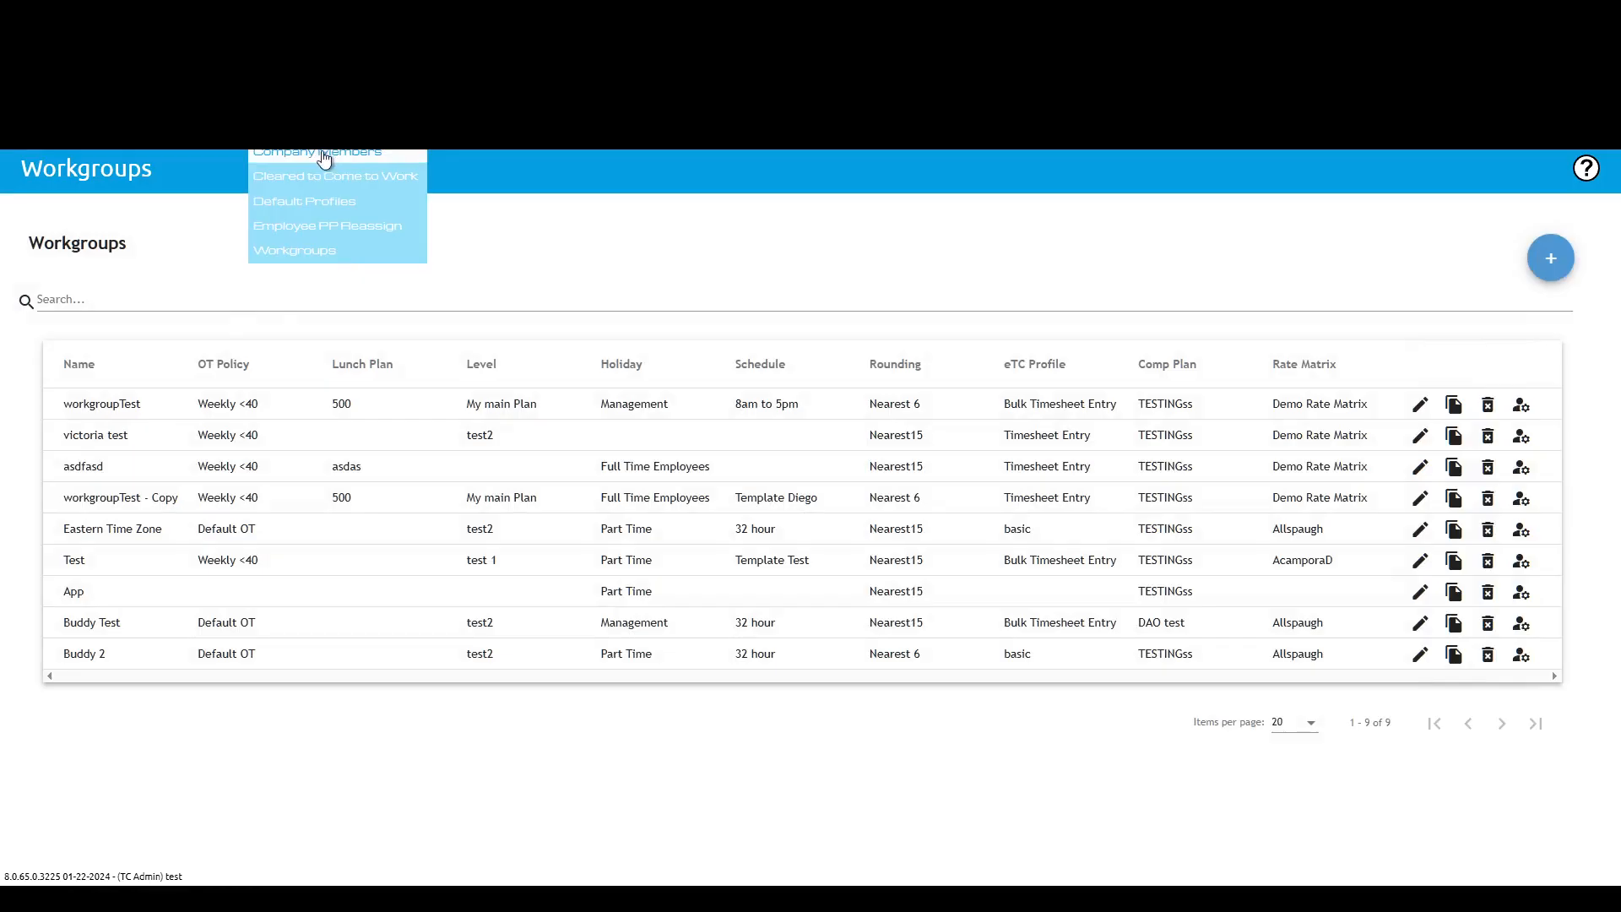
pyautogui.click(330, 156)
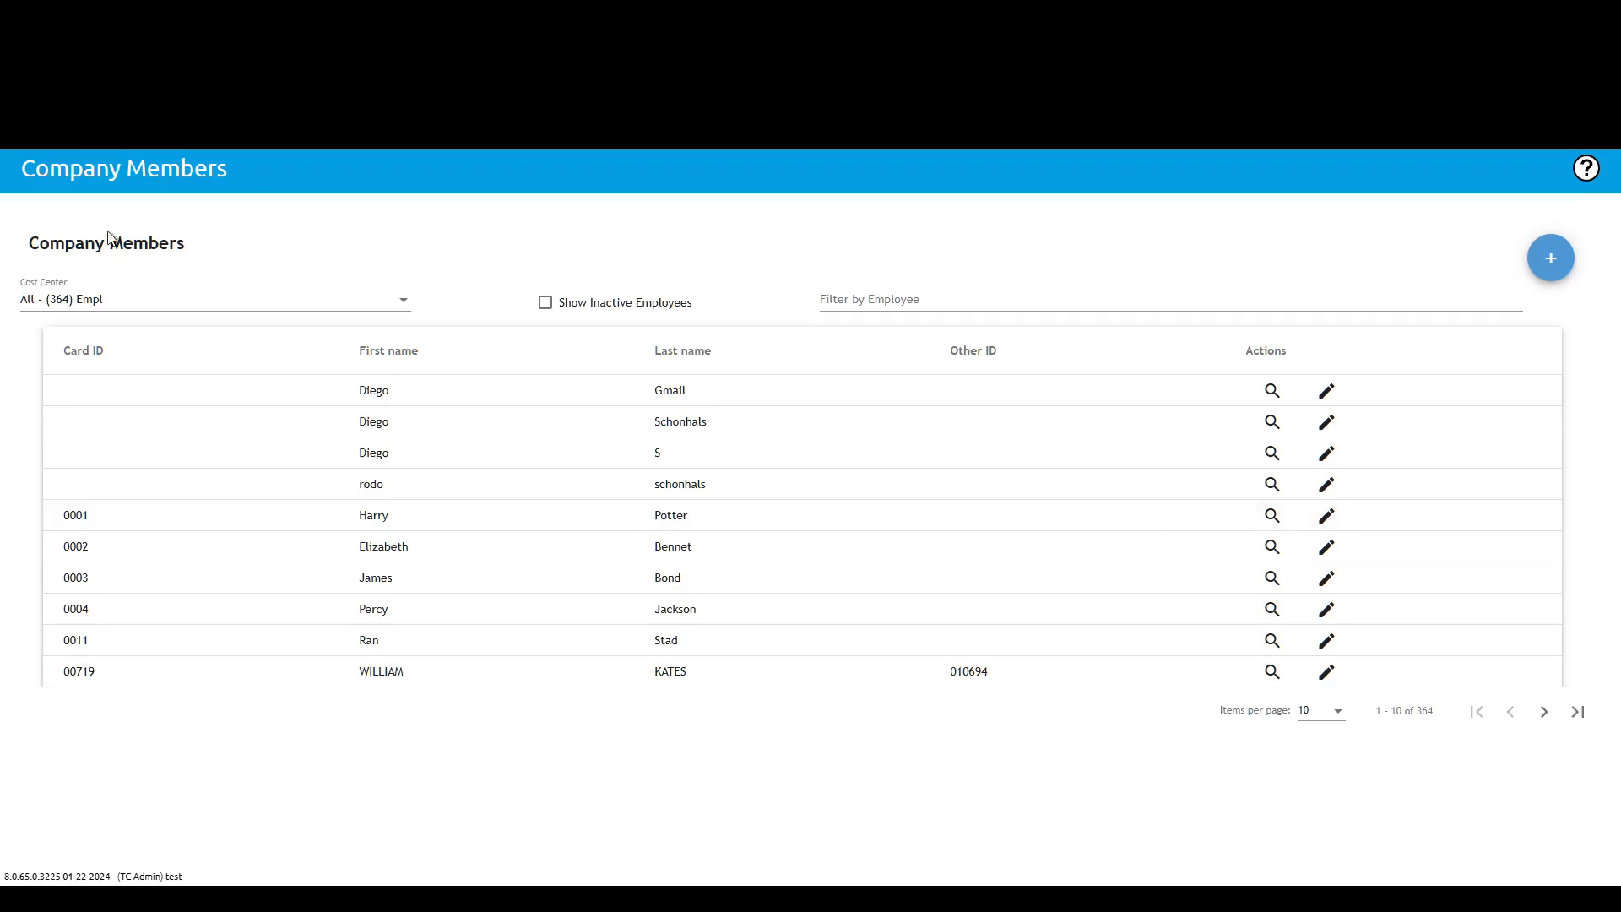
pyautogui.click(1557, 267)
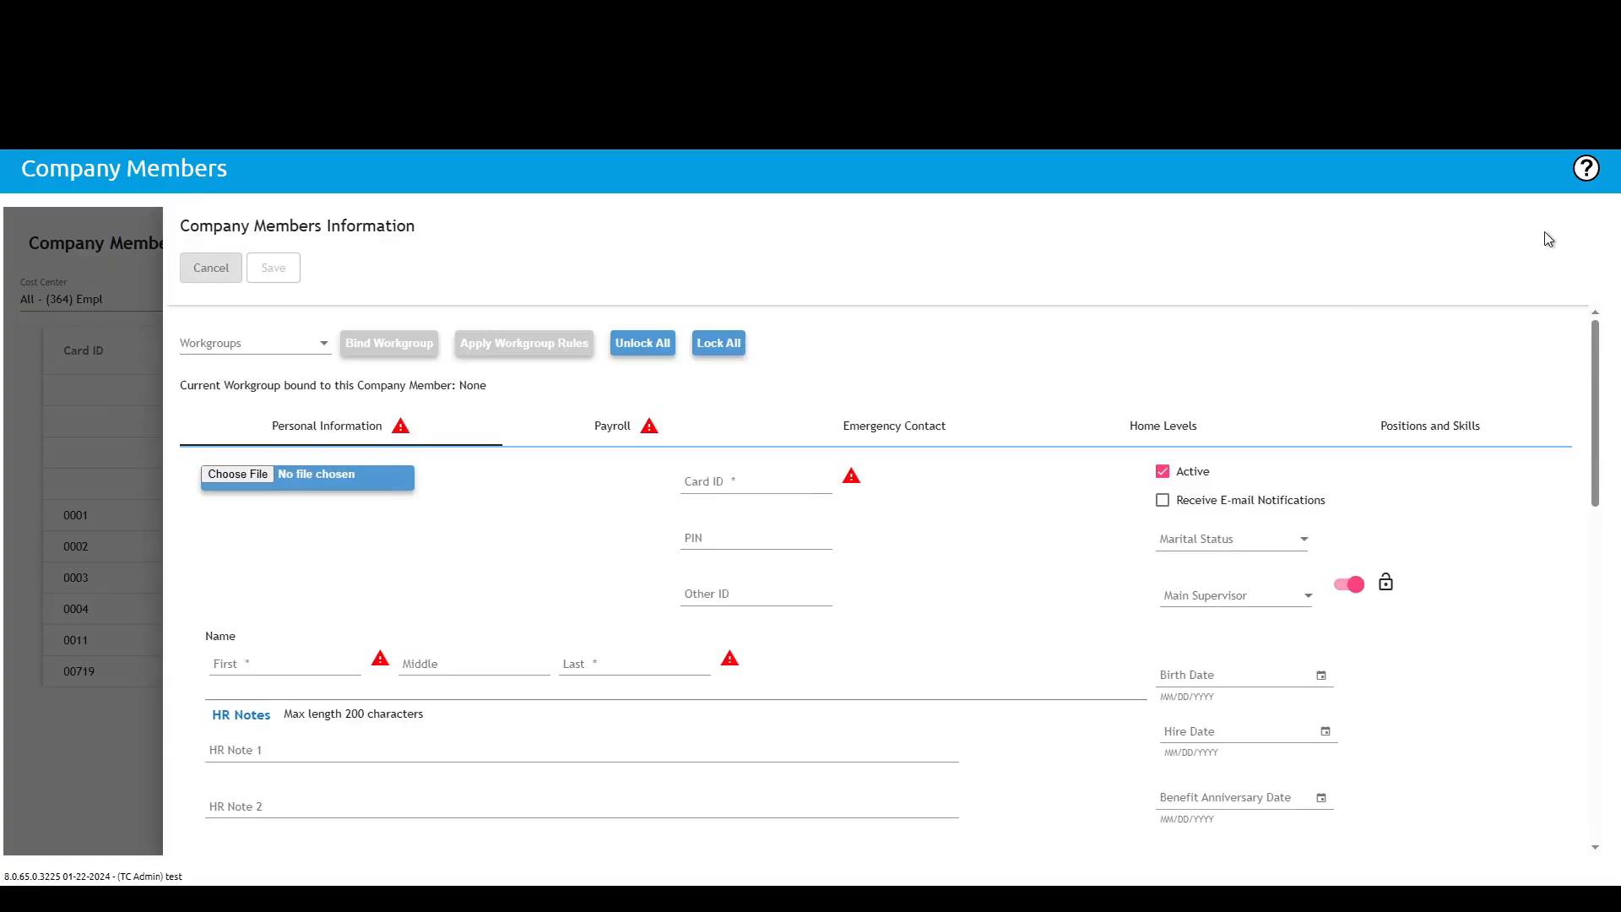
pyautogui.click(314, 351)
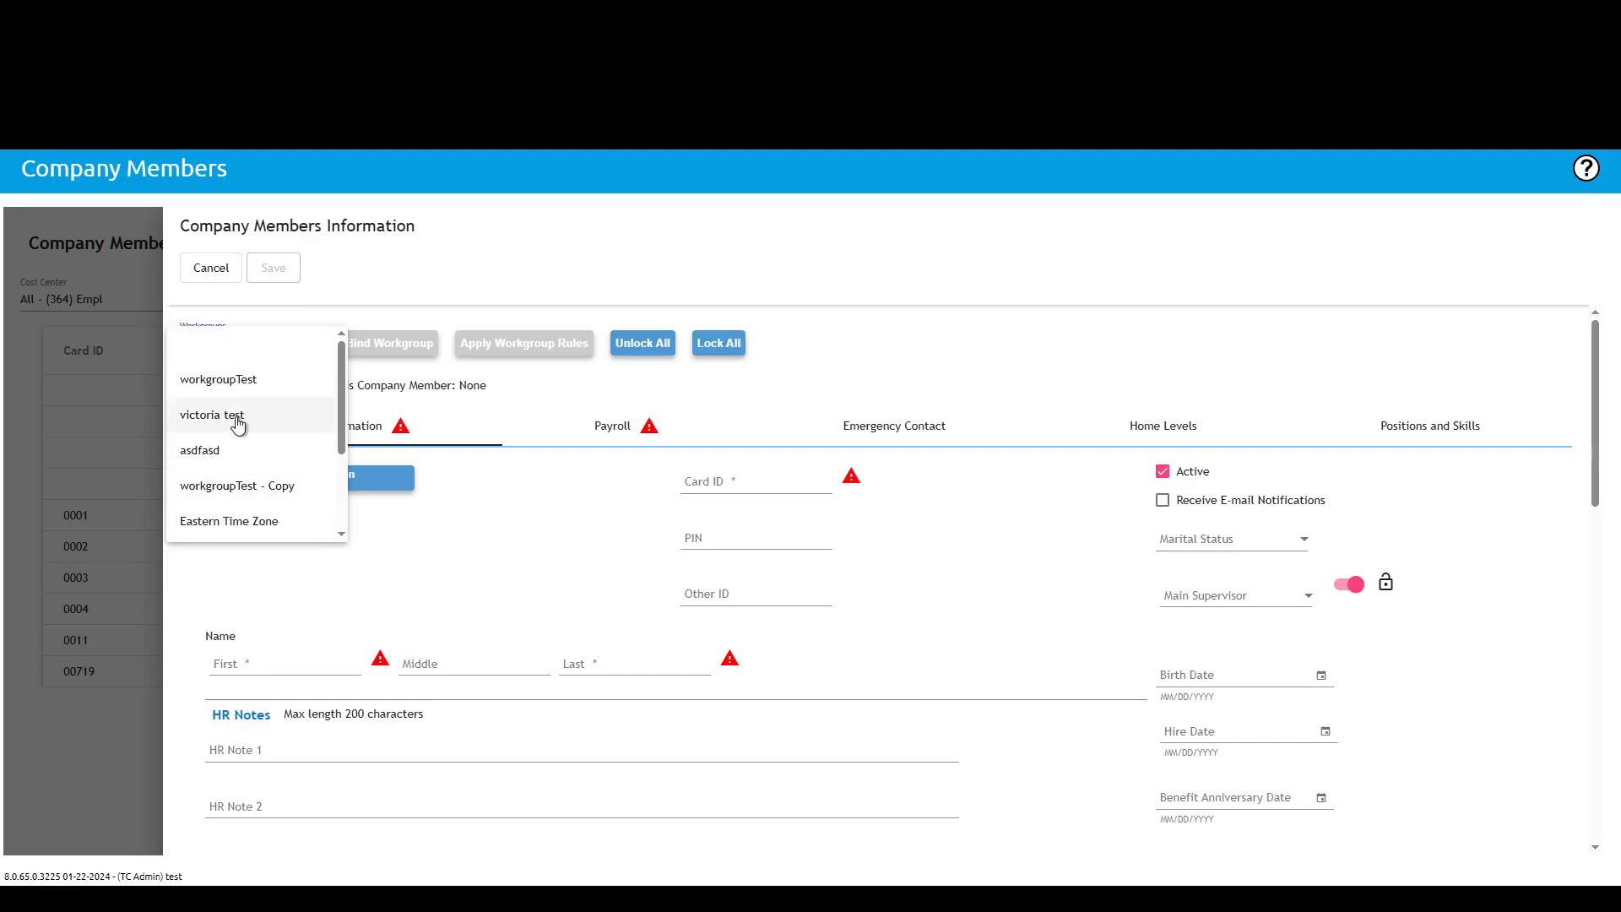
pyautogui.click(223, 486)
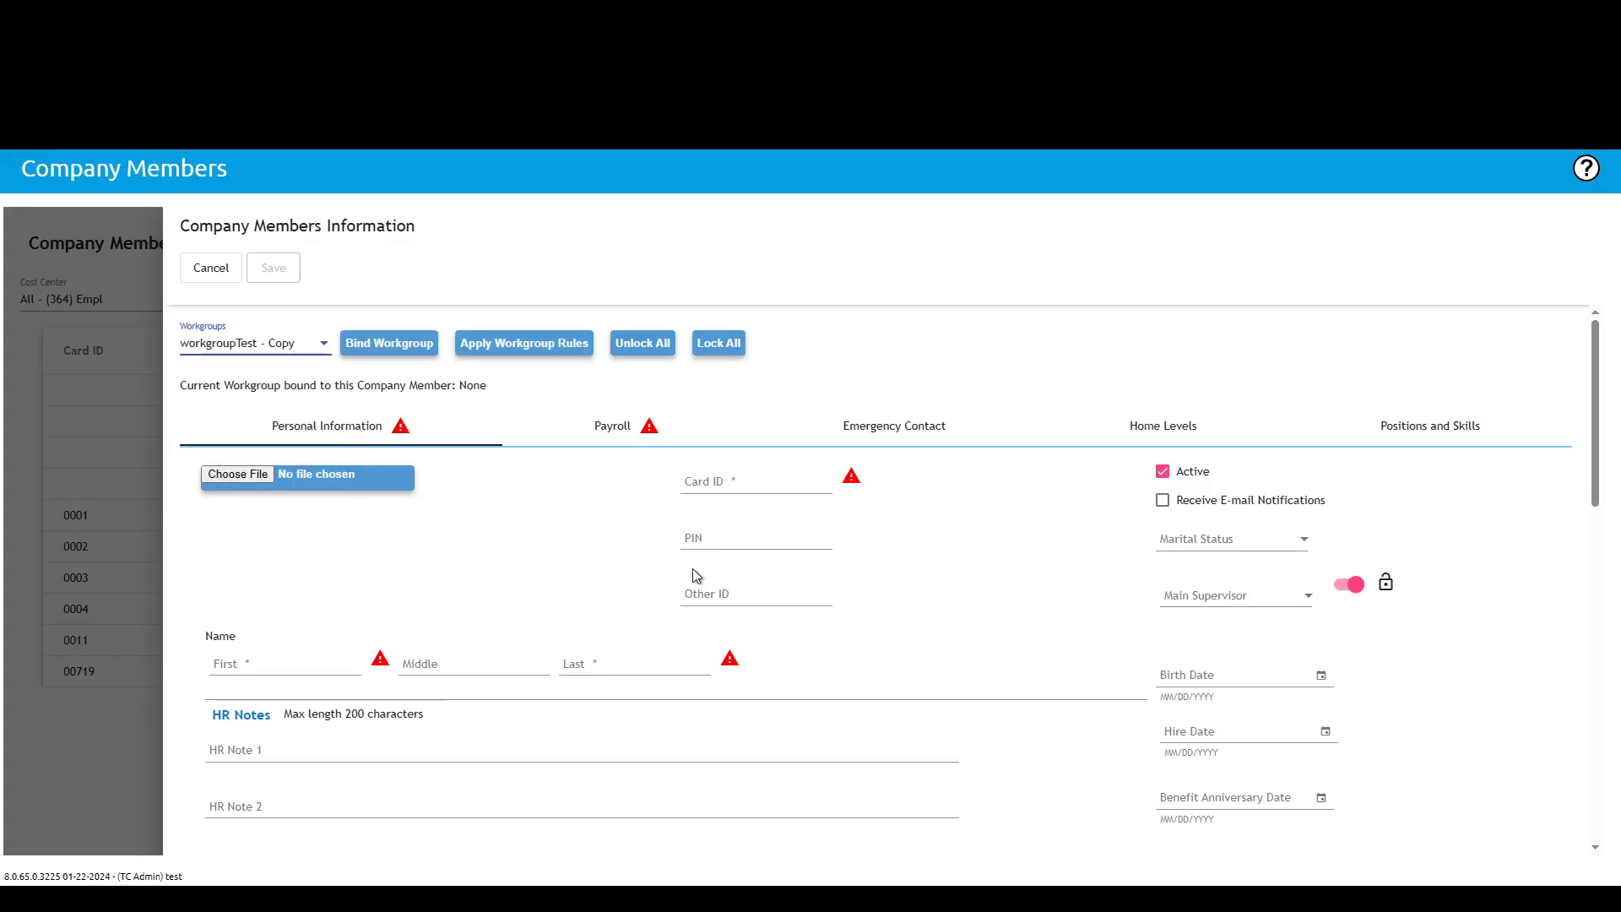
pyautogui.click(211, 272)
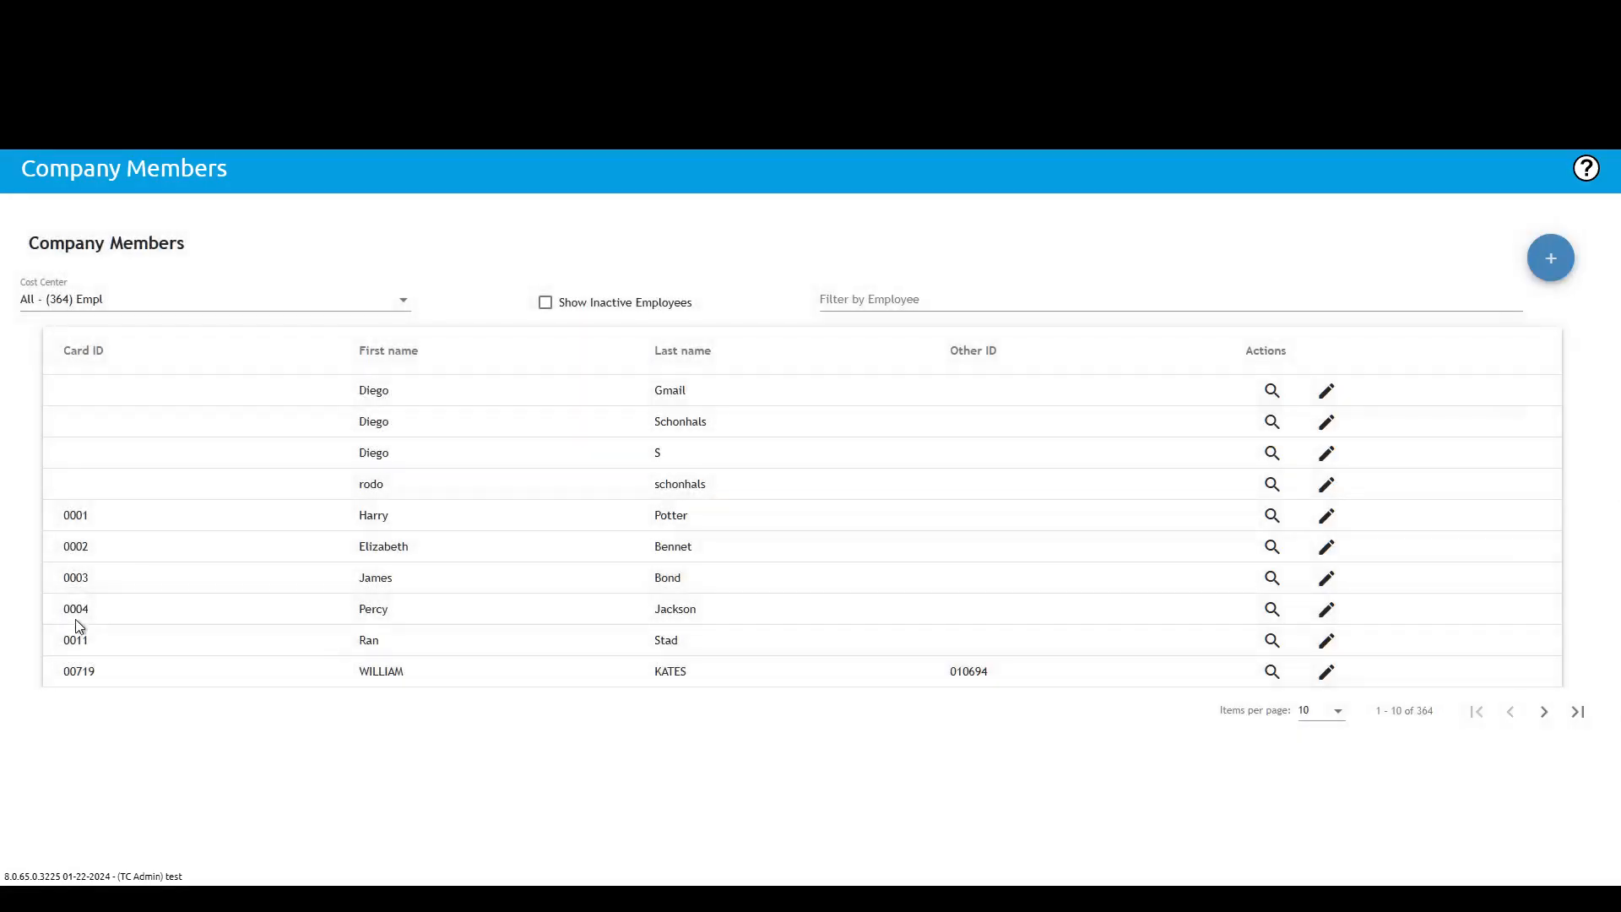
# Step: Open the company member record in the fifth row and scroll through its personal information
pyautogui.click(1325, 517)
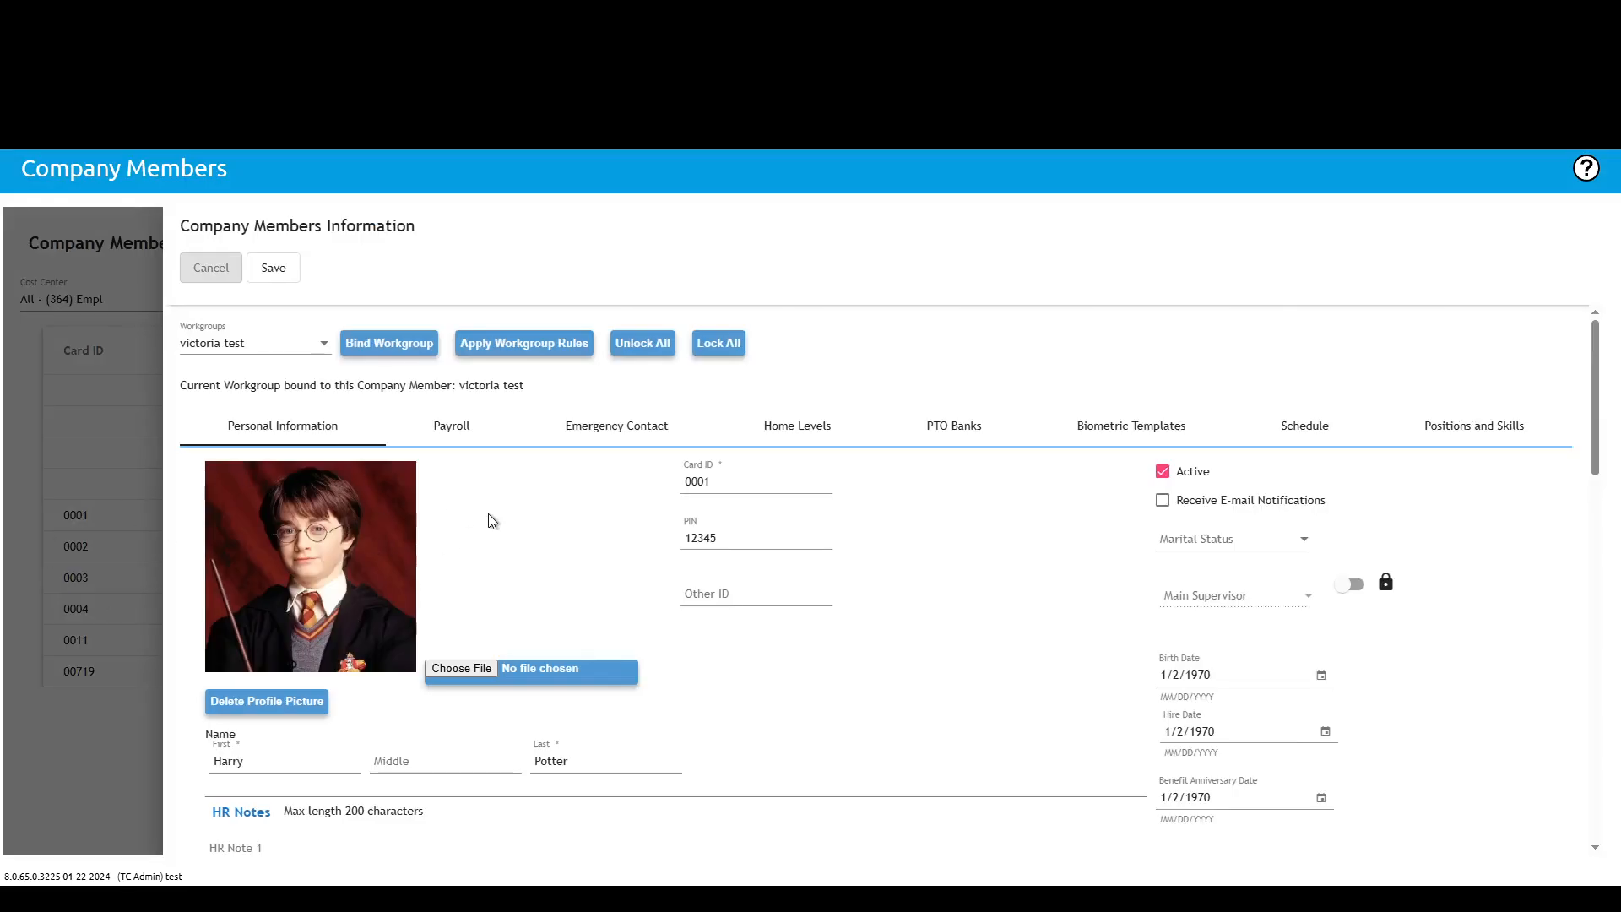
pyautogui.scroll(-2, 1165, 551)
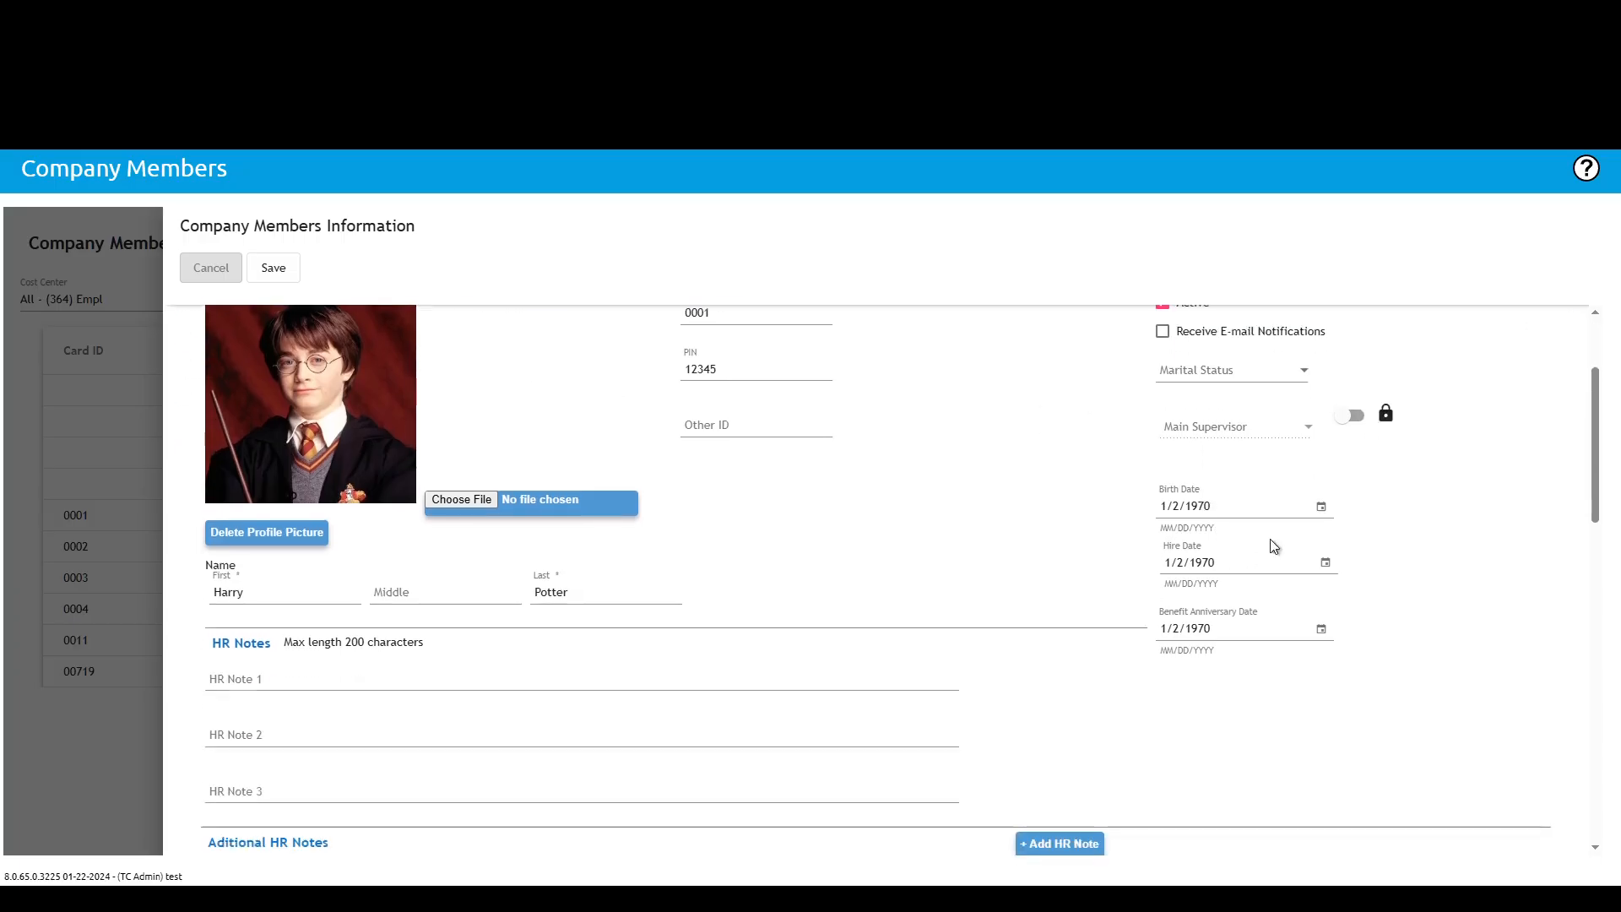
pyautogui.scroll(-1, 473, 624)
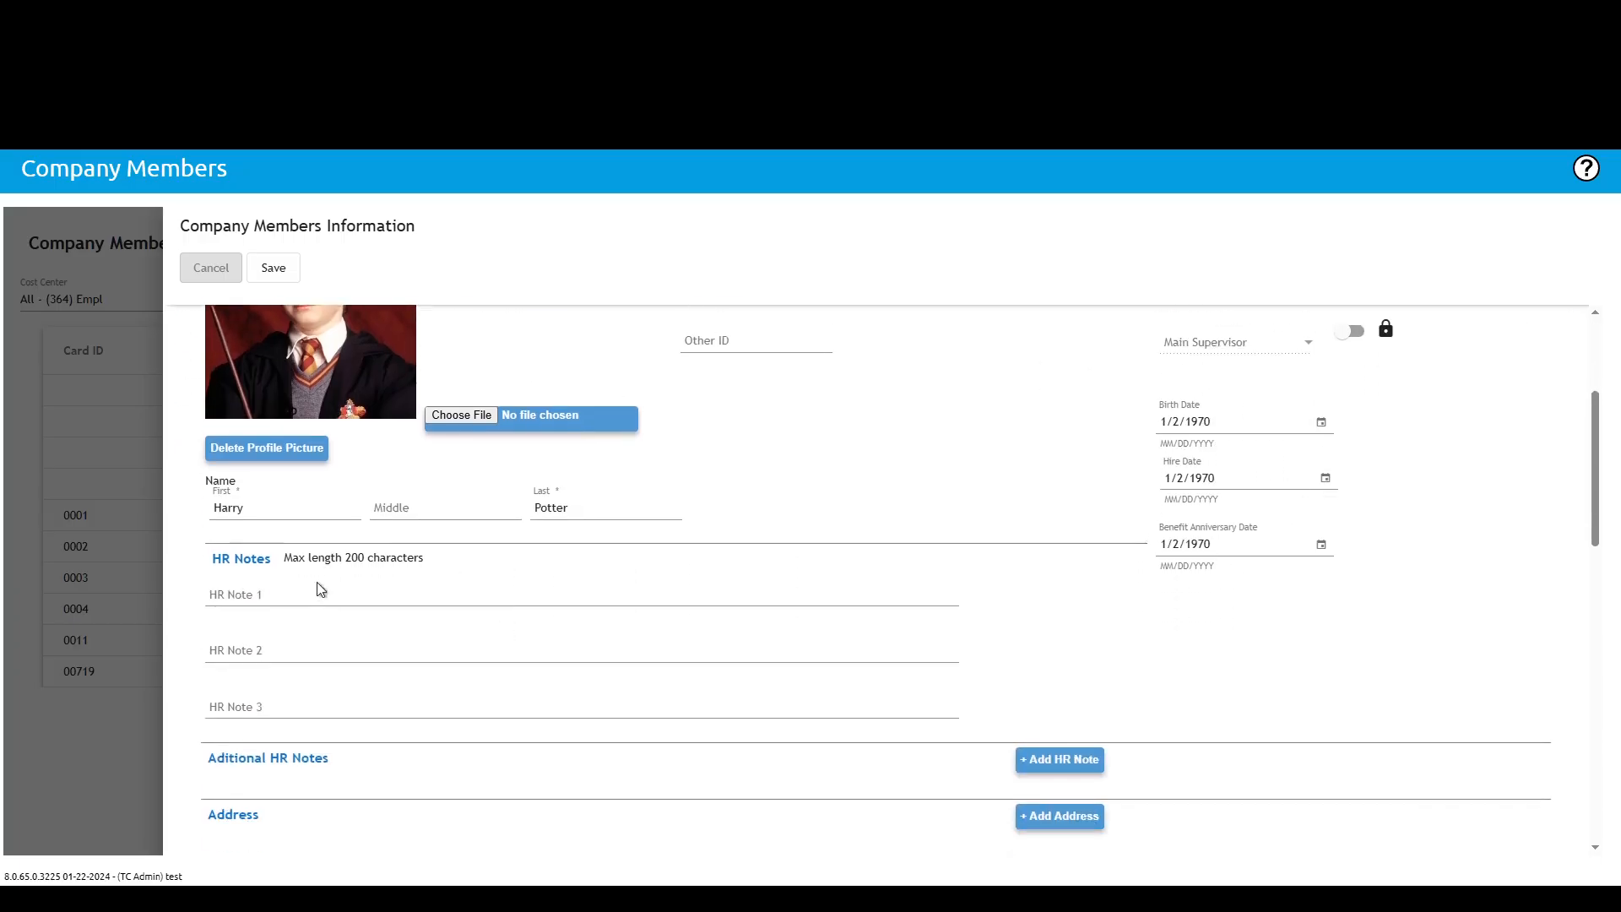
pyautogui.scroll(-5, 392, 637)
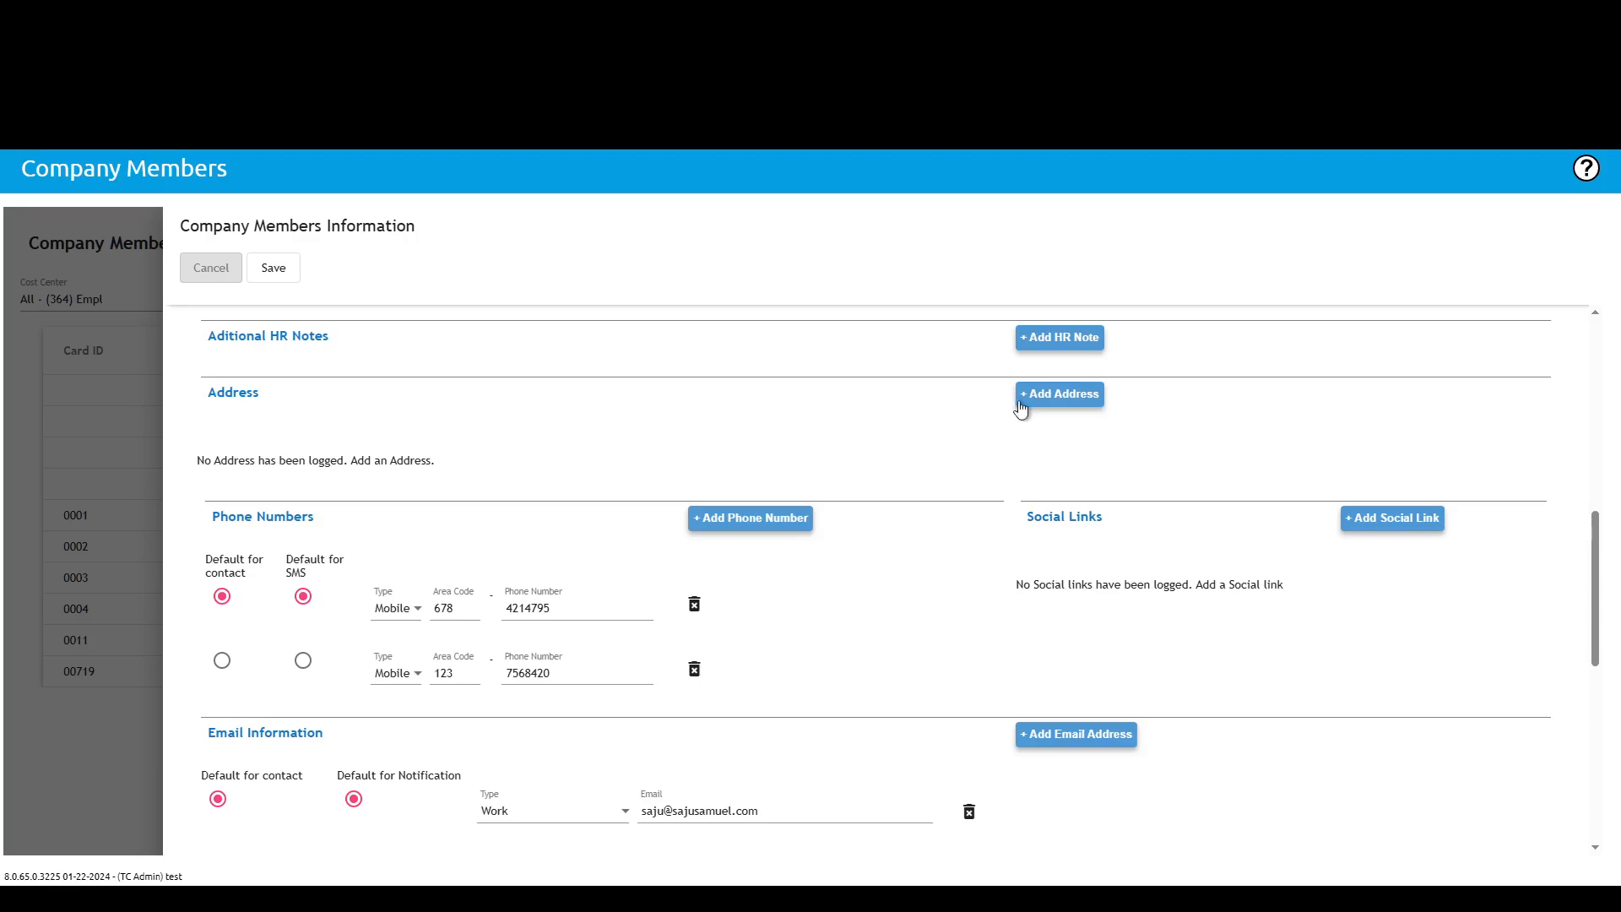
pyautogui.scroll(-2, 403, 413)
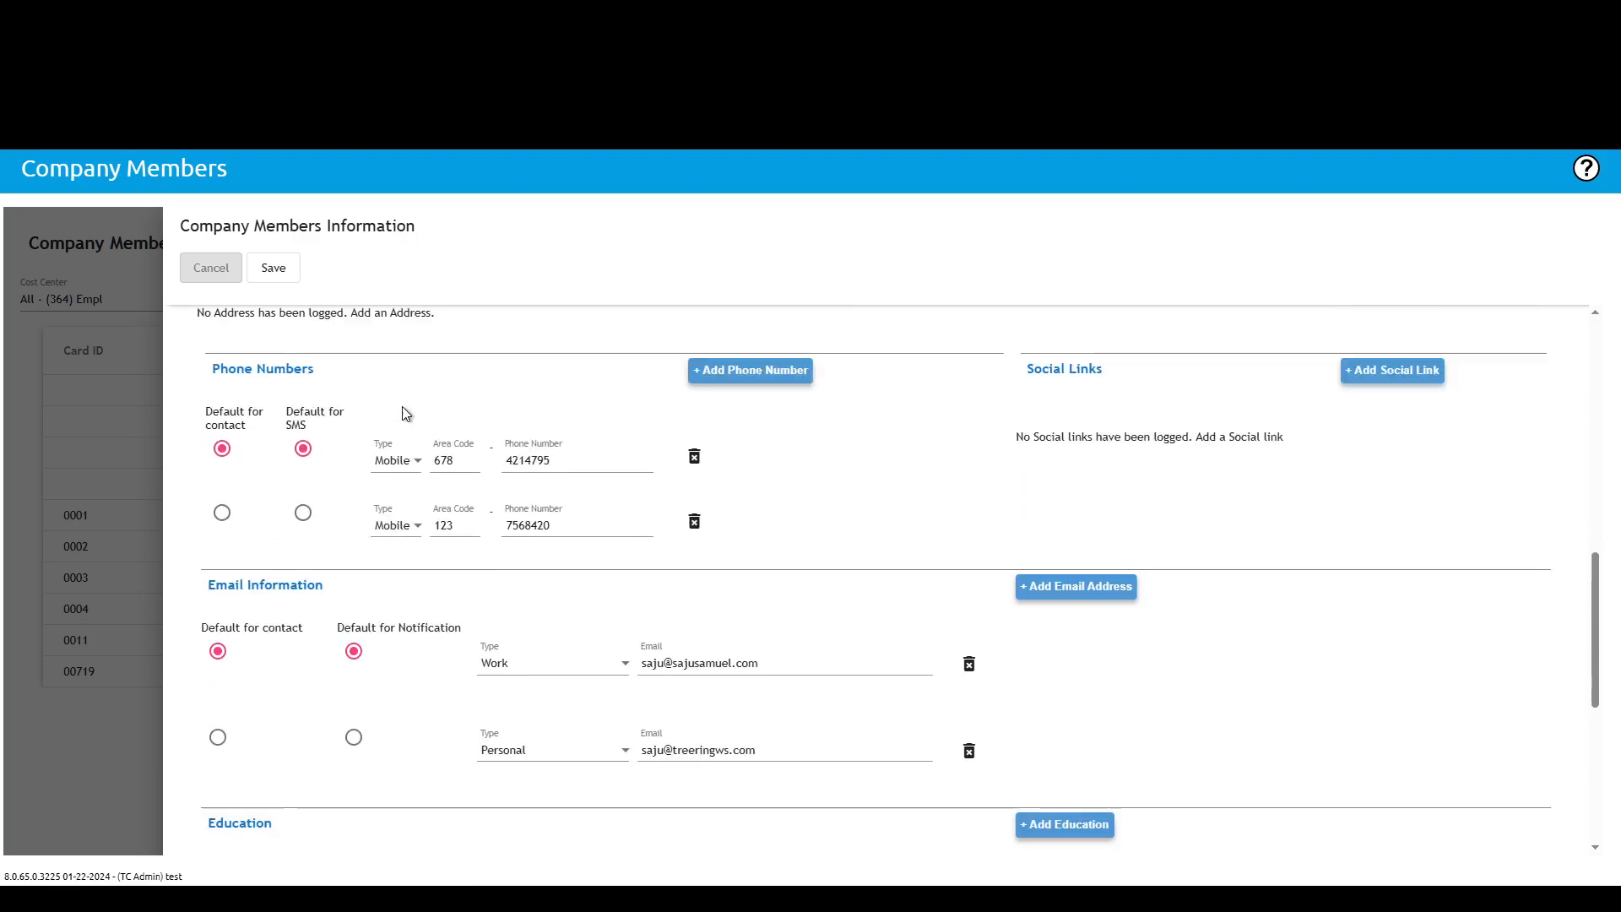
pyautogui.scroll(1, 405, 413)
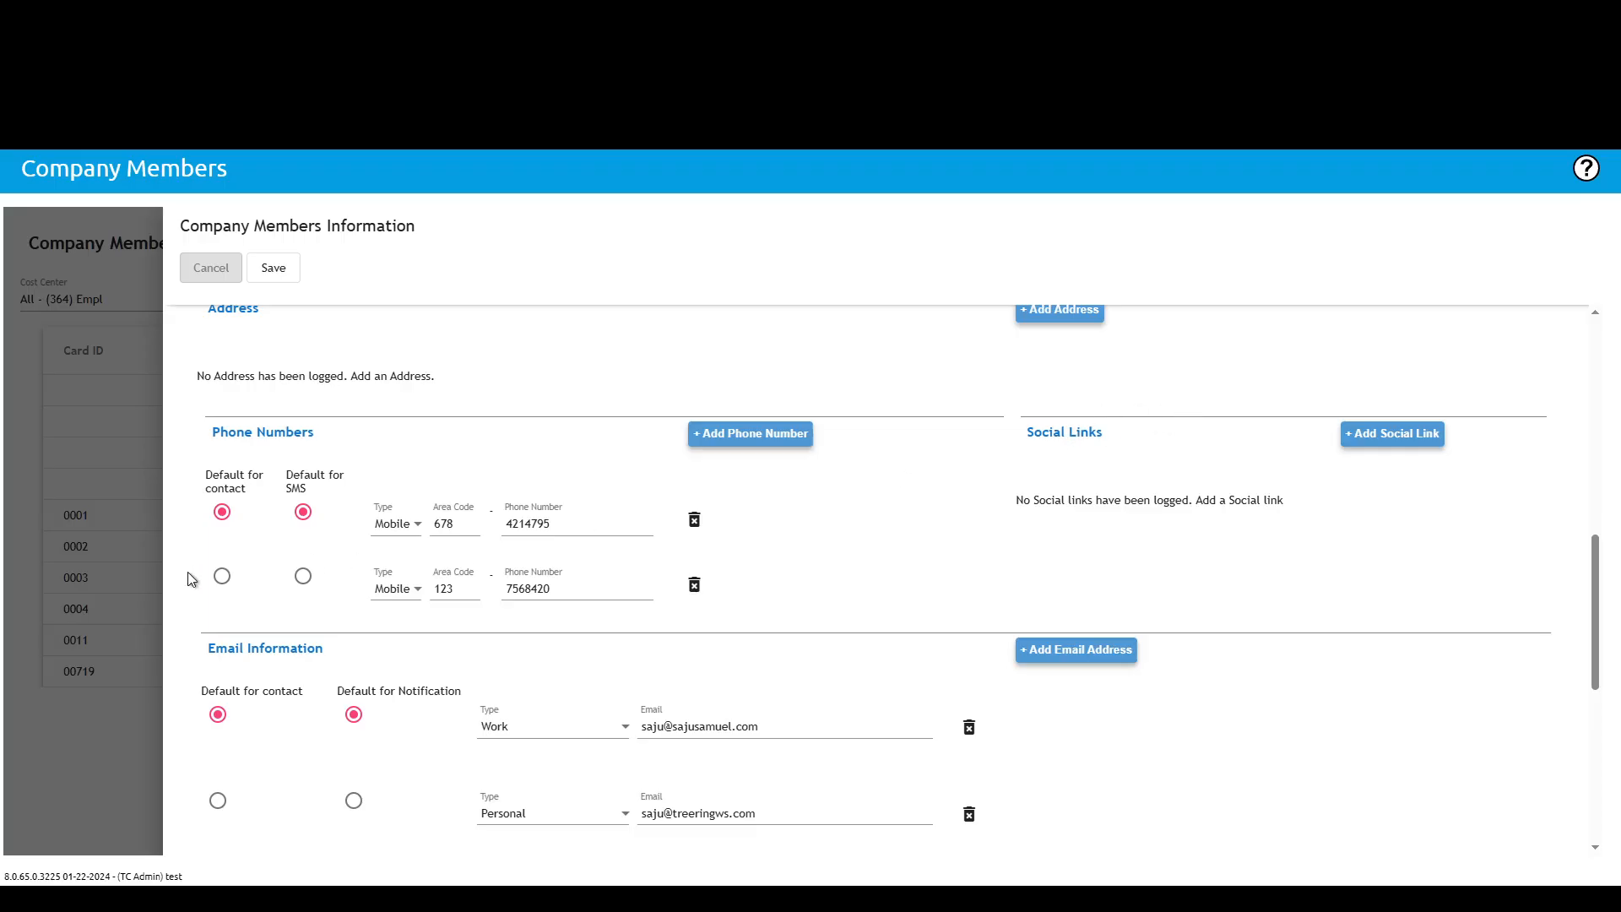
pyautogui.scroll(-4, 304, 643)
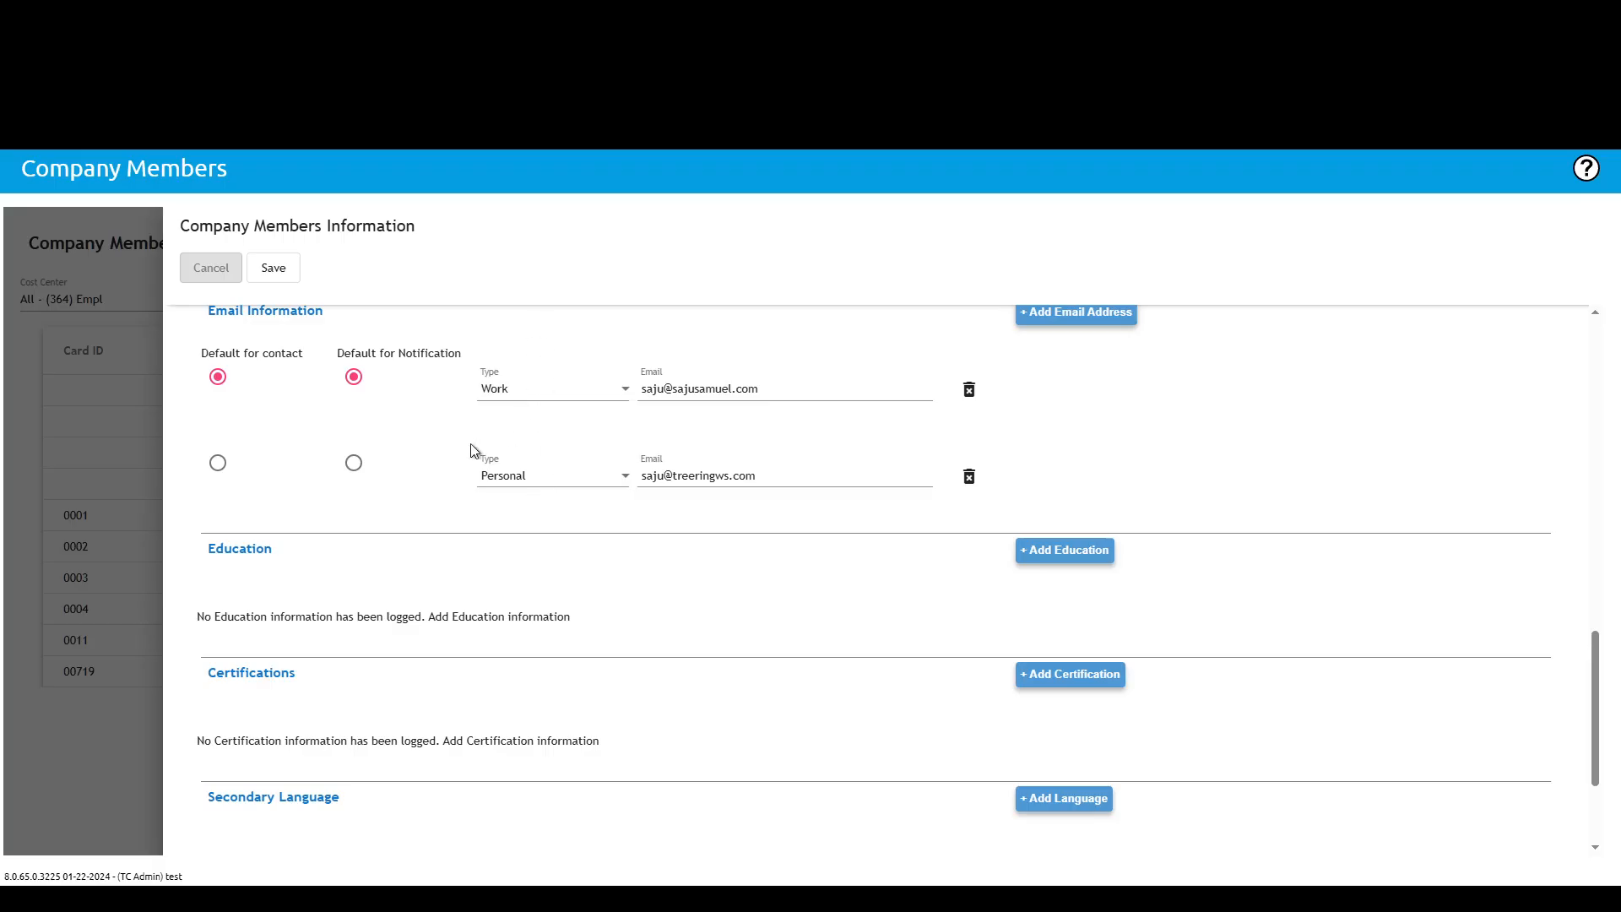
pyautogui.scroll(-3, 421, 654)
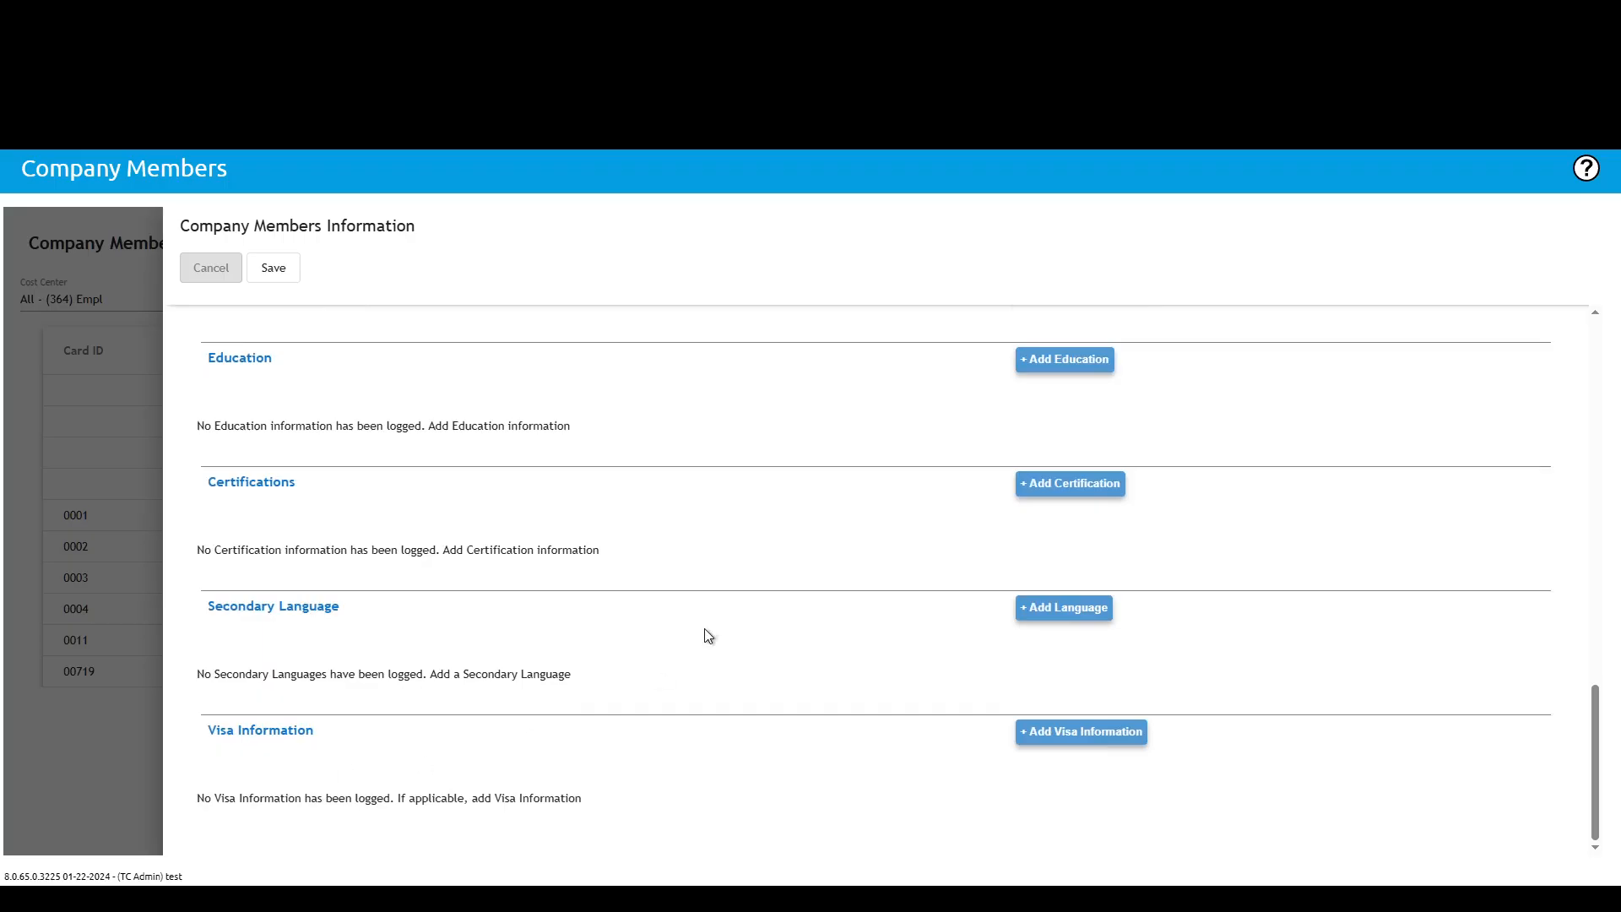
pyautogui.scroll(5, 706, 626)
pyautogui.scroll(10, 696, 625)
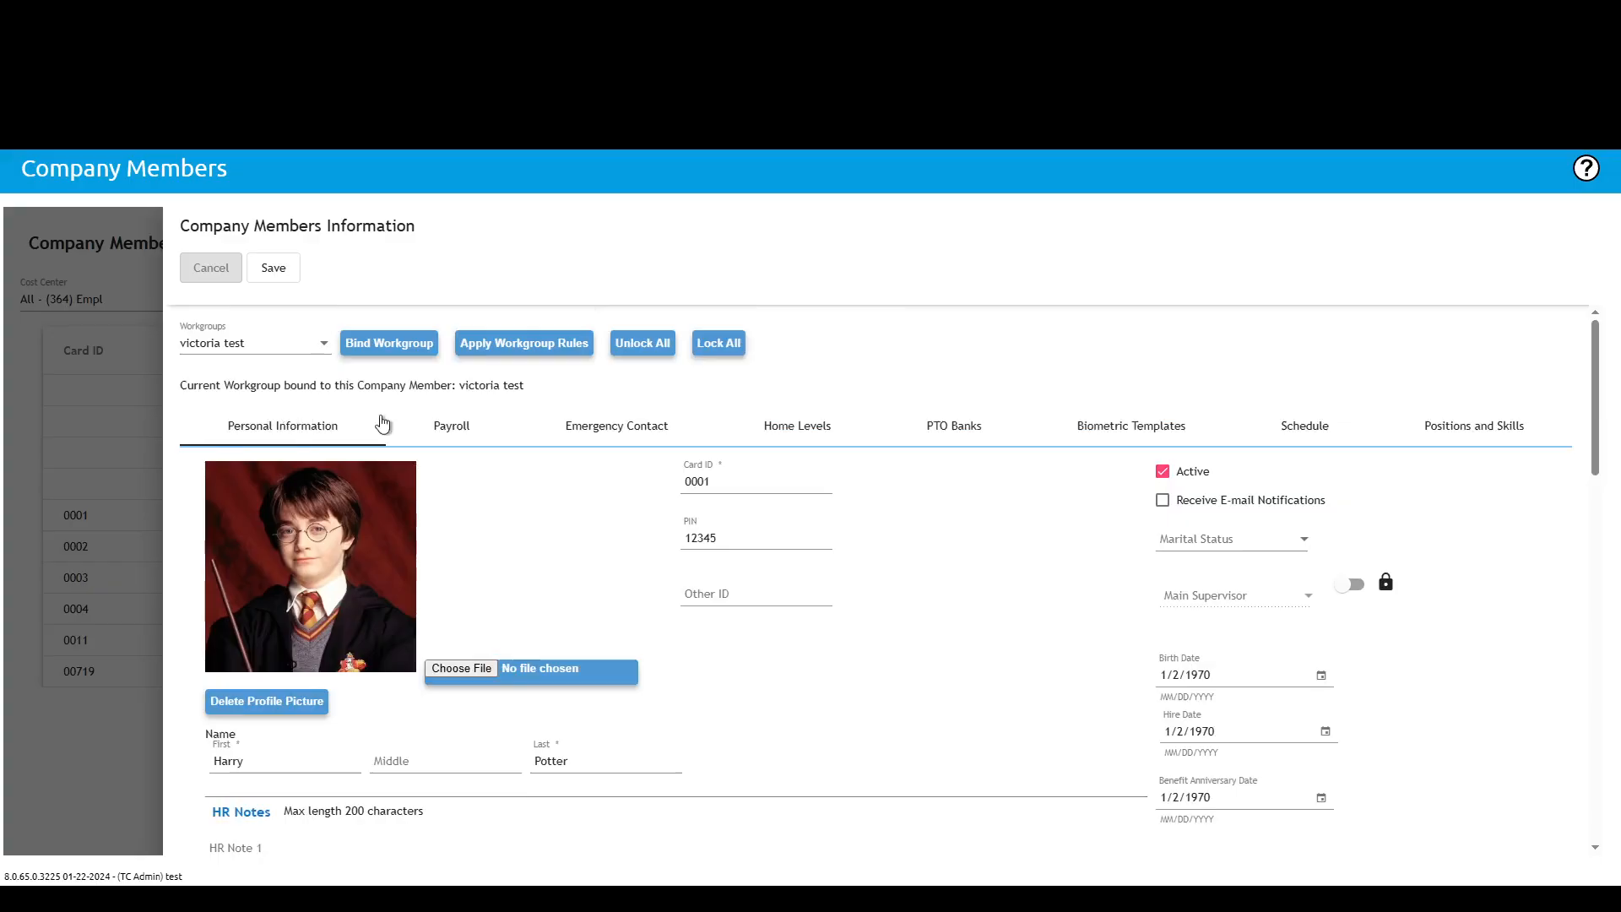
# Step: Enable the Comp Plan override toggle in the member's Payroll settings
pyautogui.click(463, 431)
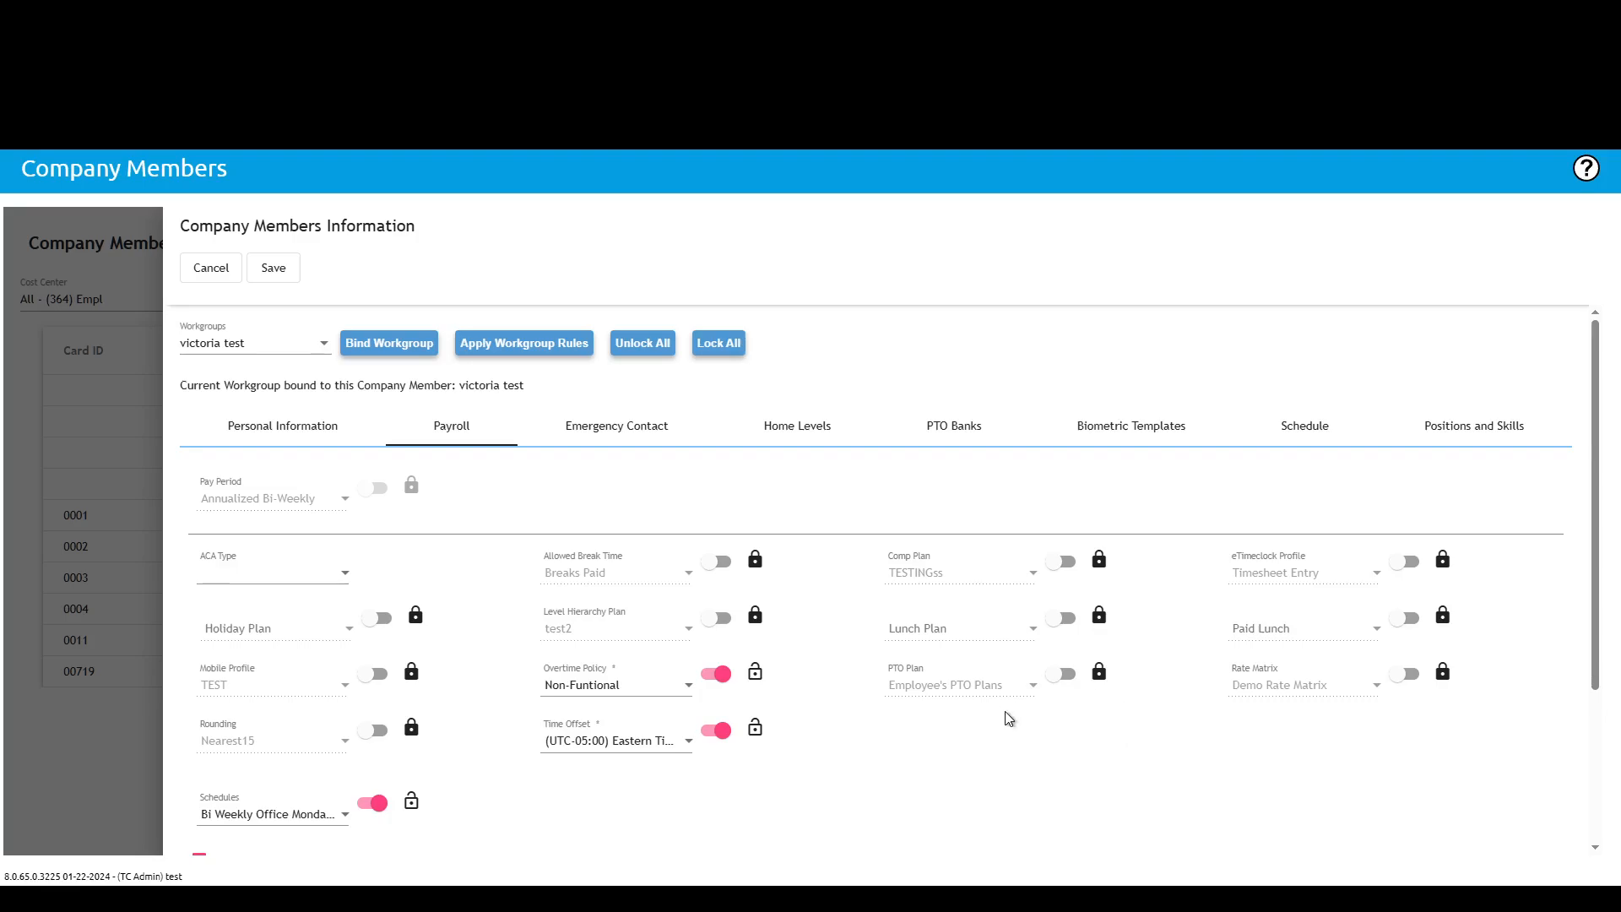
pyautogui.click(1061, 563)
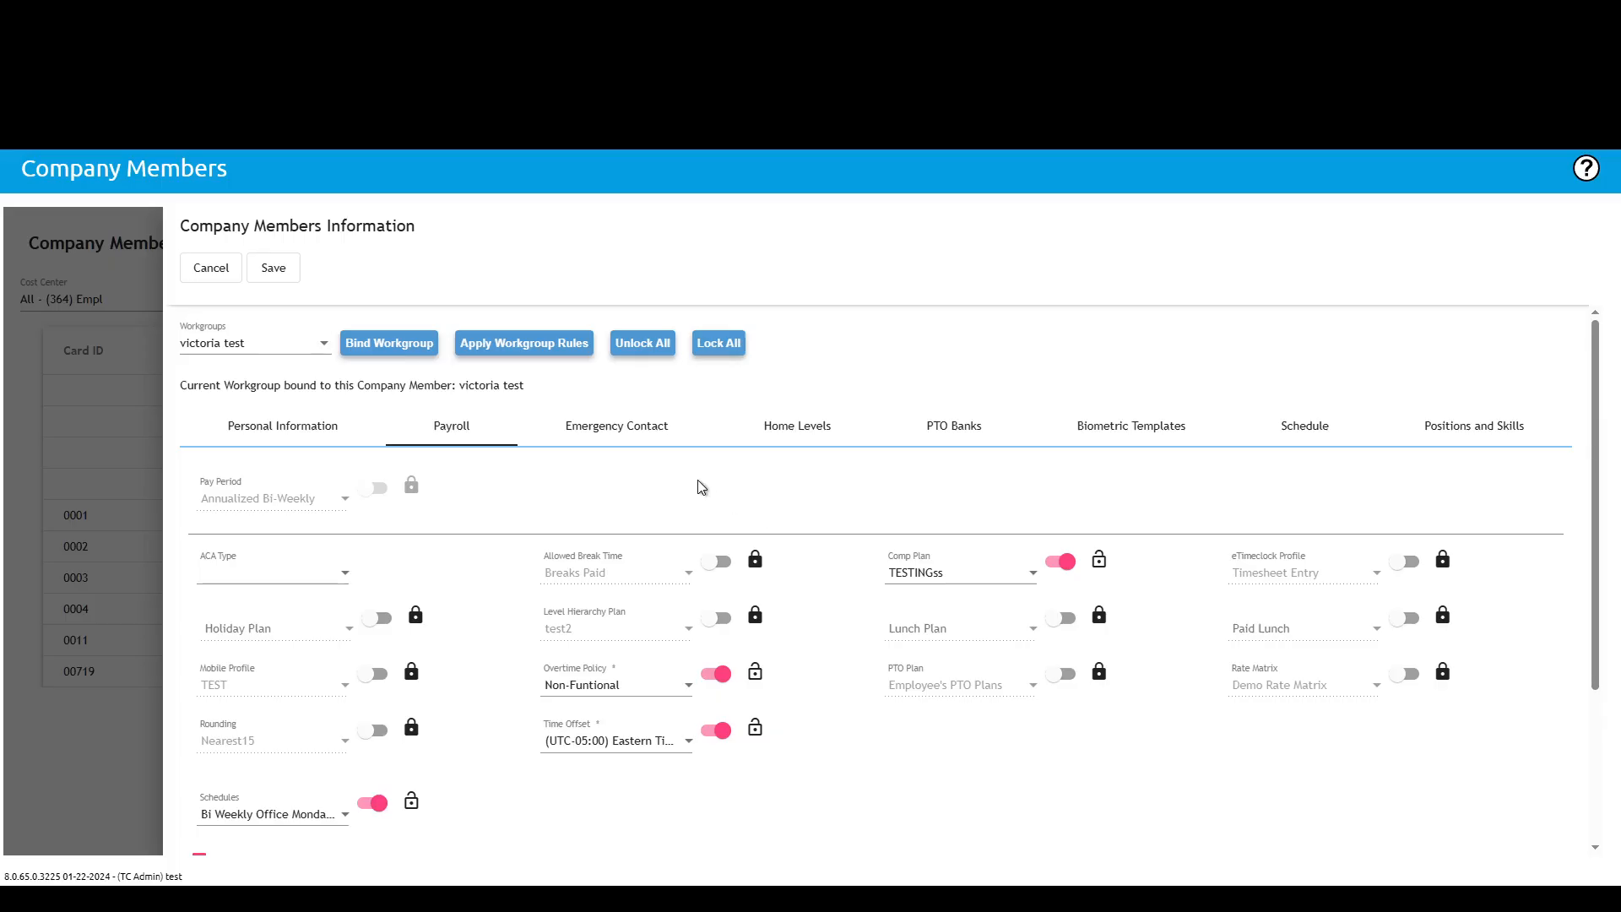
# Step: Review the member's Emergency Contact and Home Levels tabs
pyautogui.click(640, 417)
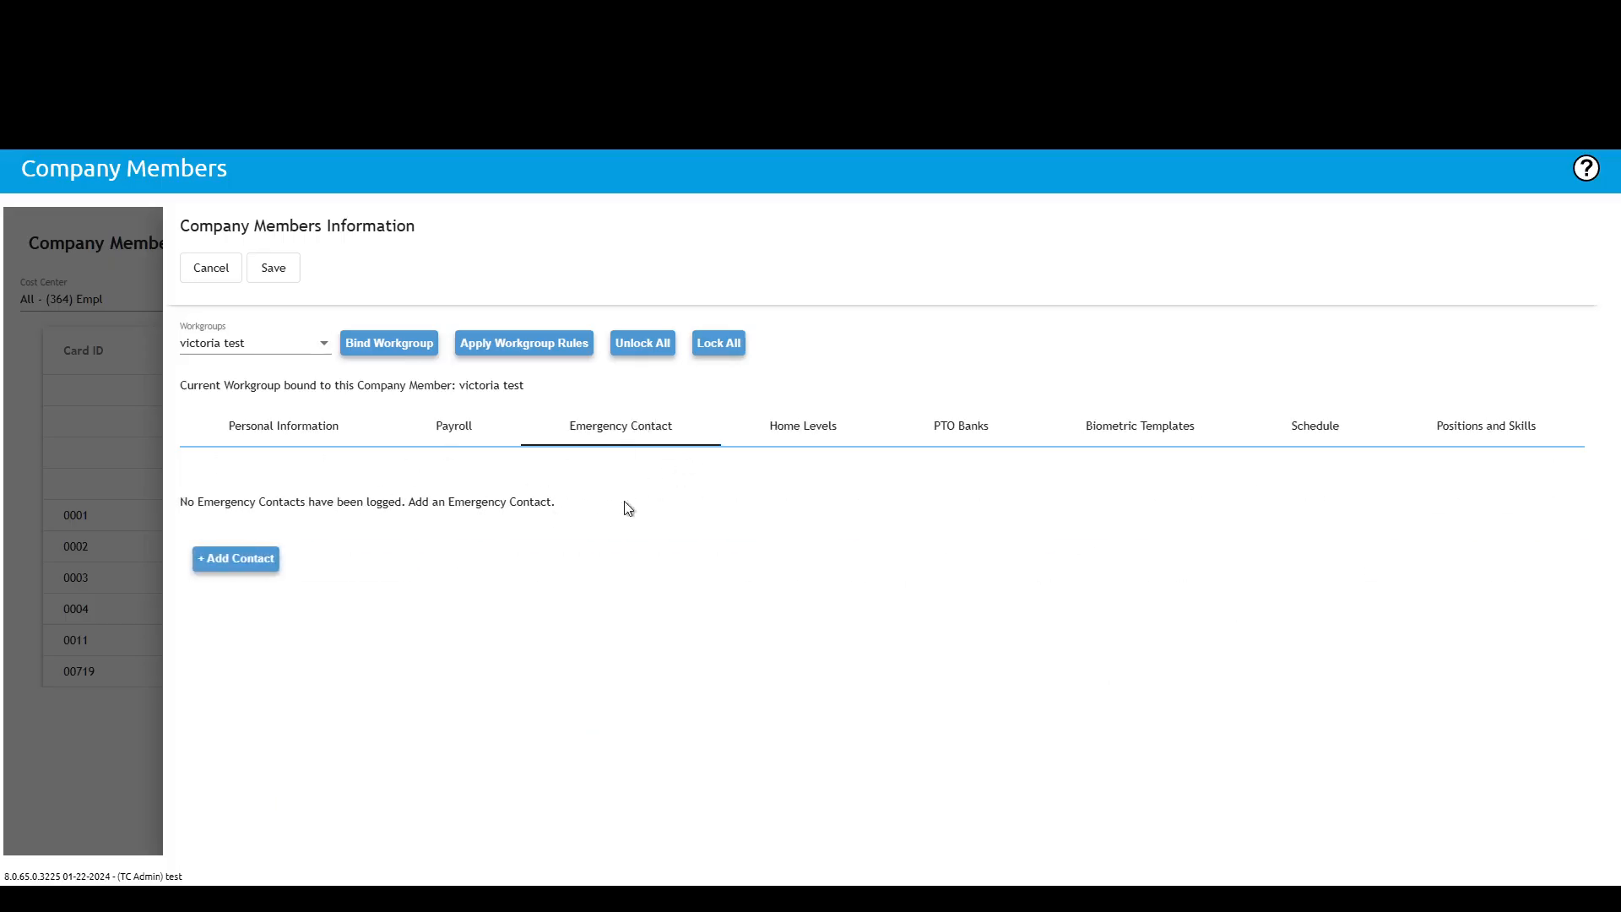
pyautogui.click(810, 432)
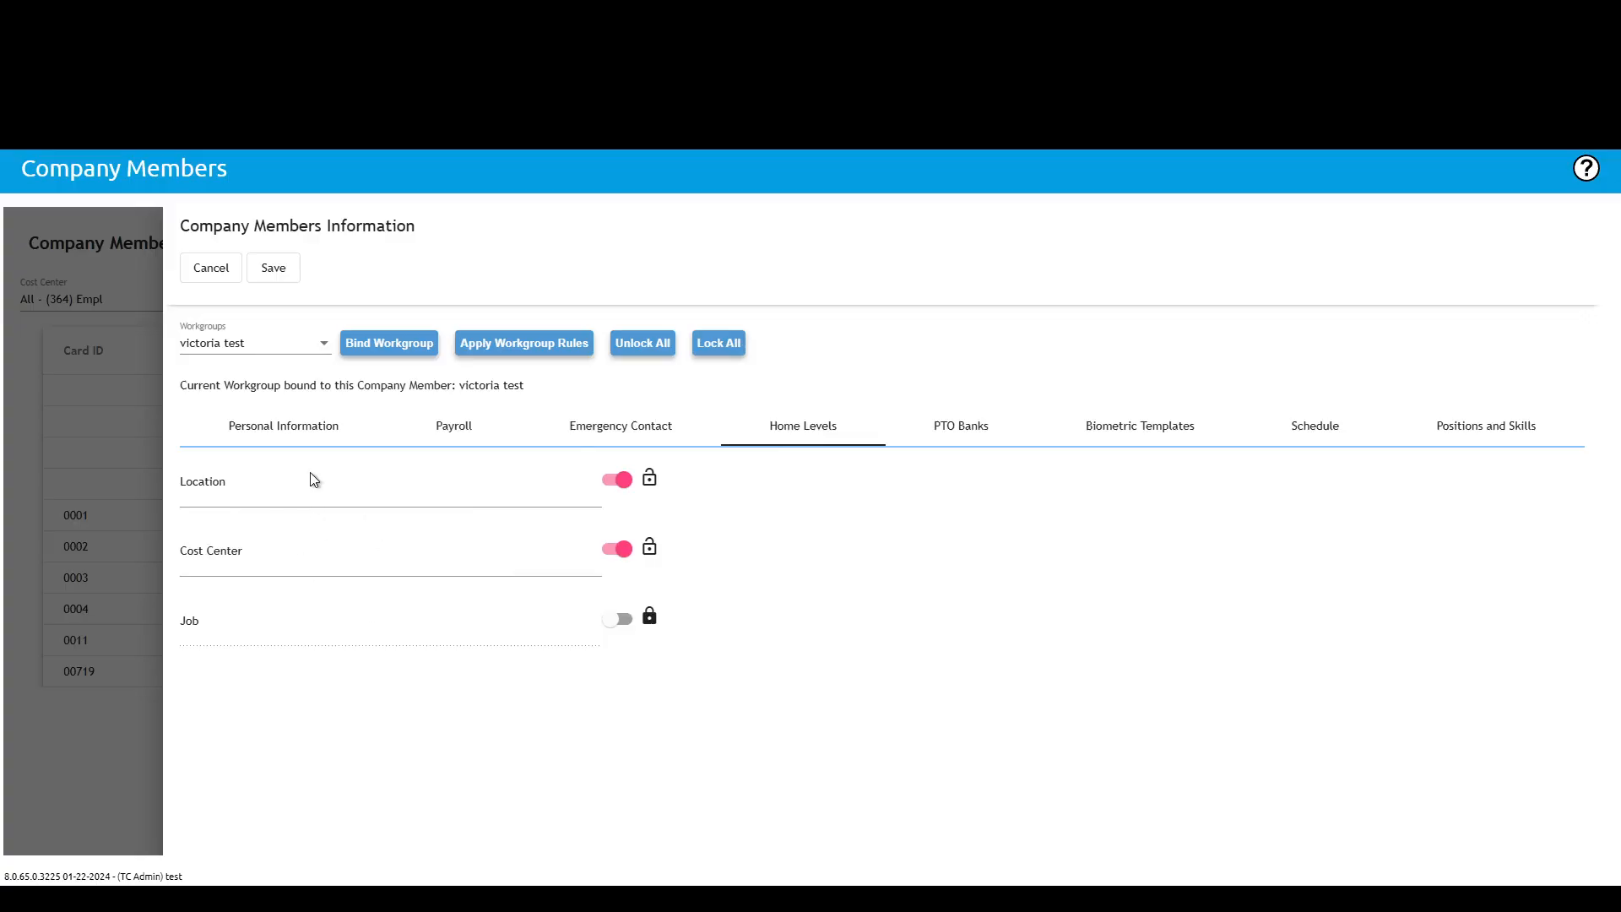
# Step: Review the member's PTO Banks tab details and the Biometric Templates tab
pyautogui.click(963, 432)
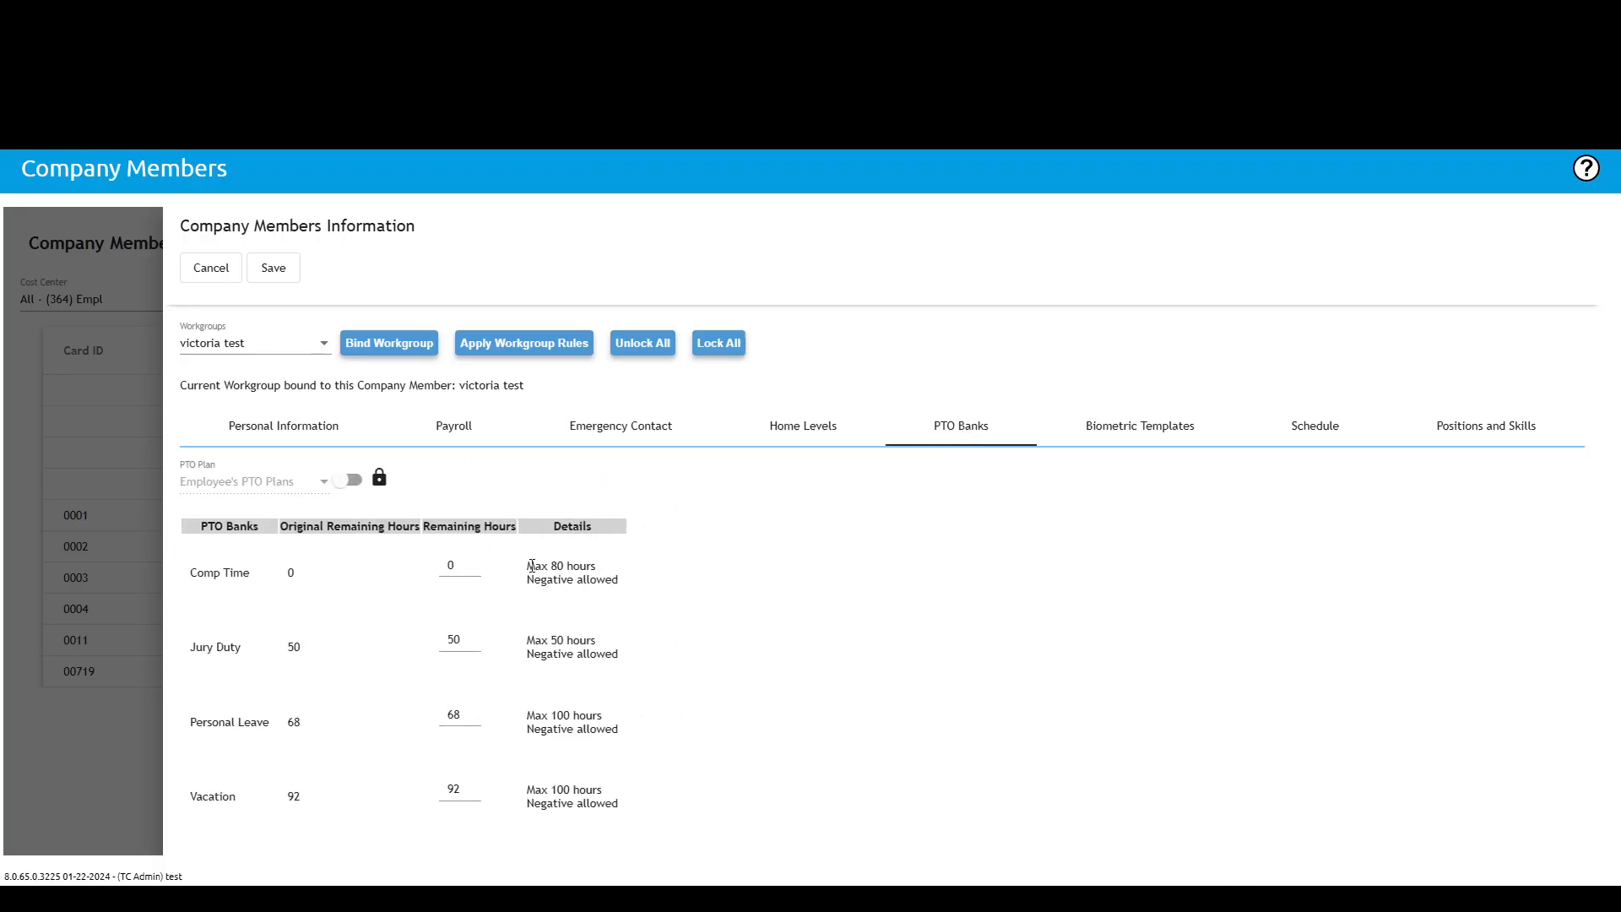
pyautogui.moveTo(528, 565); pyautogui.dragTo(643, 581)
pyautogui.click(606, 590)
pyautogui.click(1153, 424)
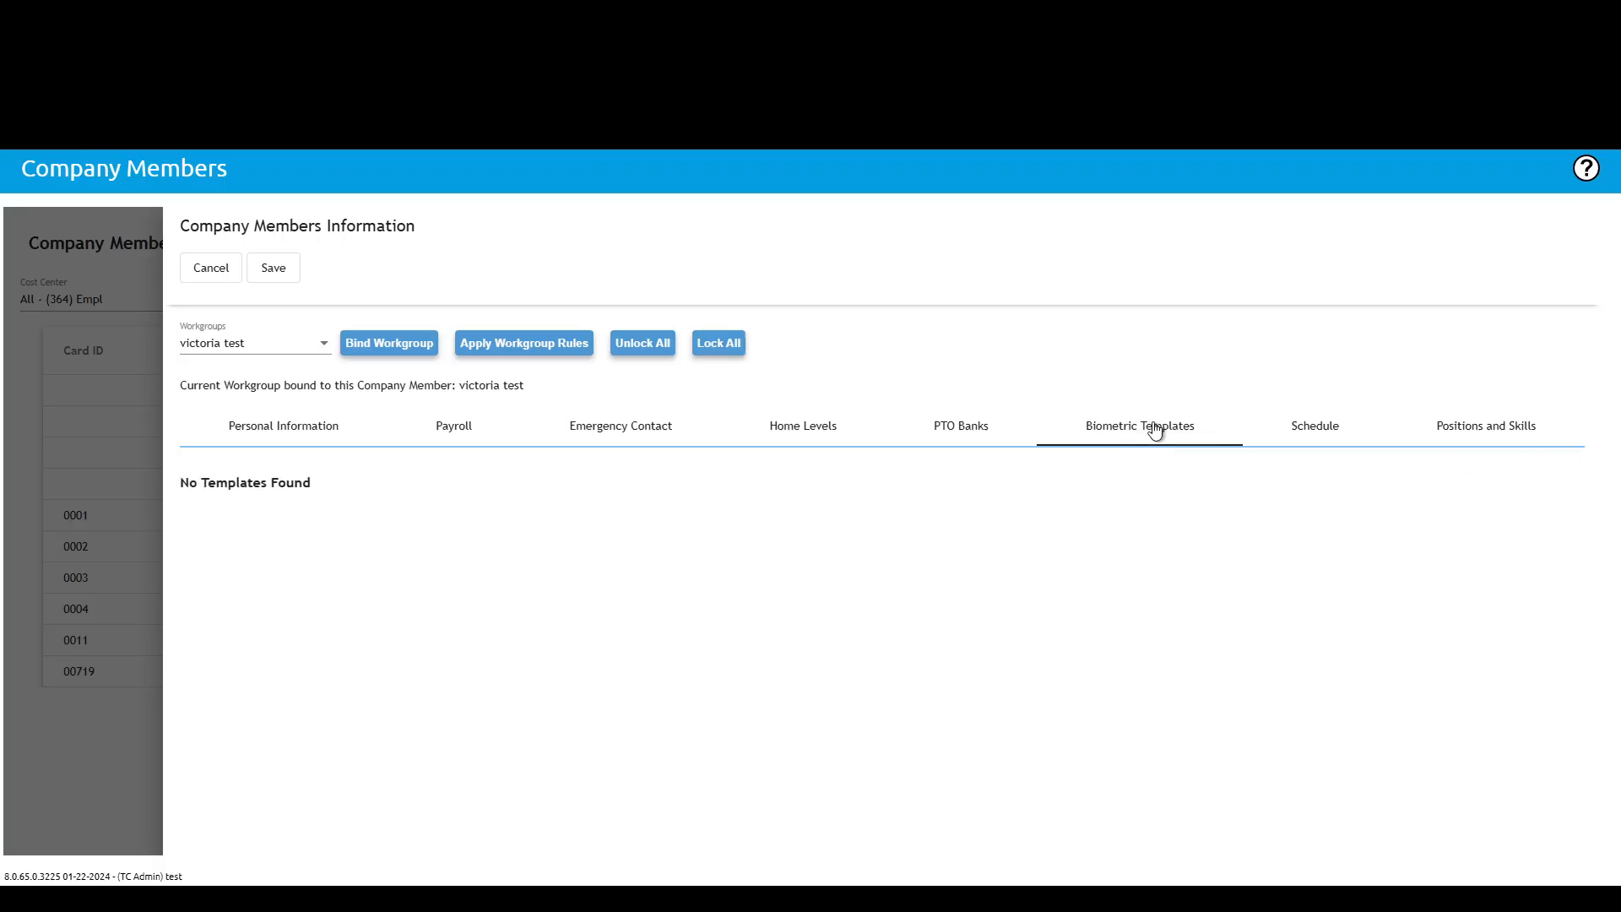
# Step: Open the member's Schedule tab and browse the September 2025 schedule before returning to December
pyautogui.click(1310, 429)
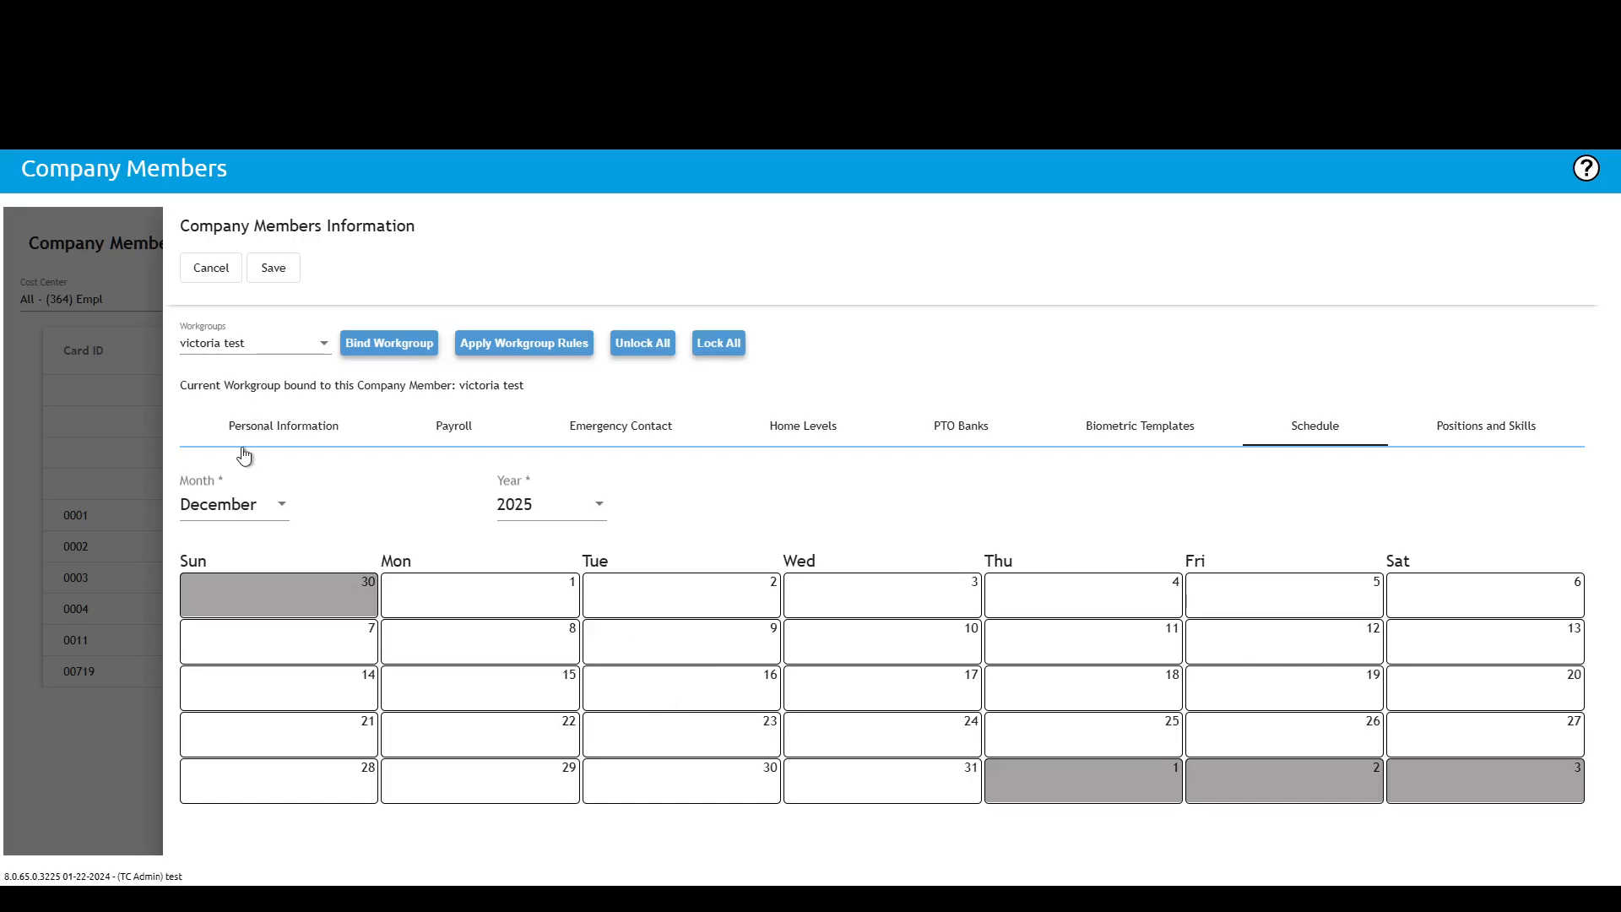
pyautogui.click(277, 508)
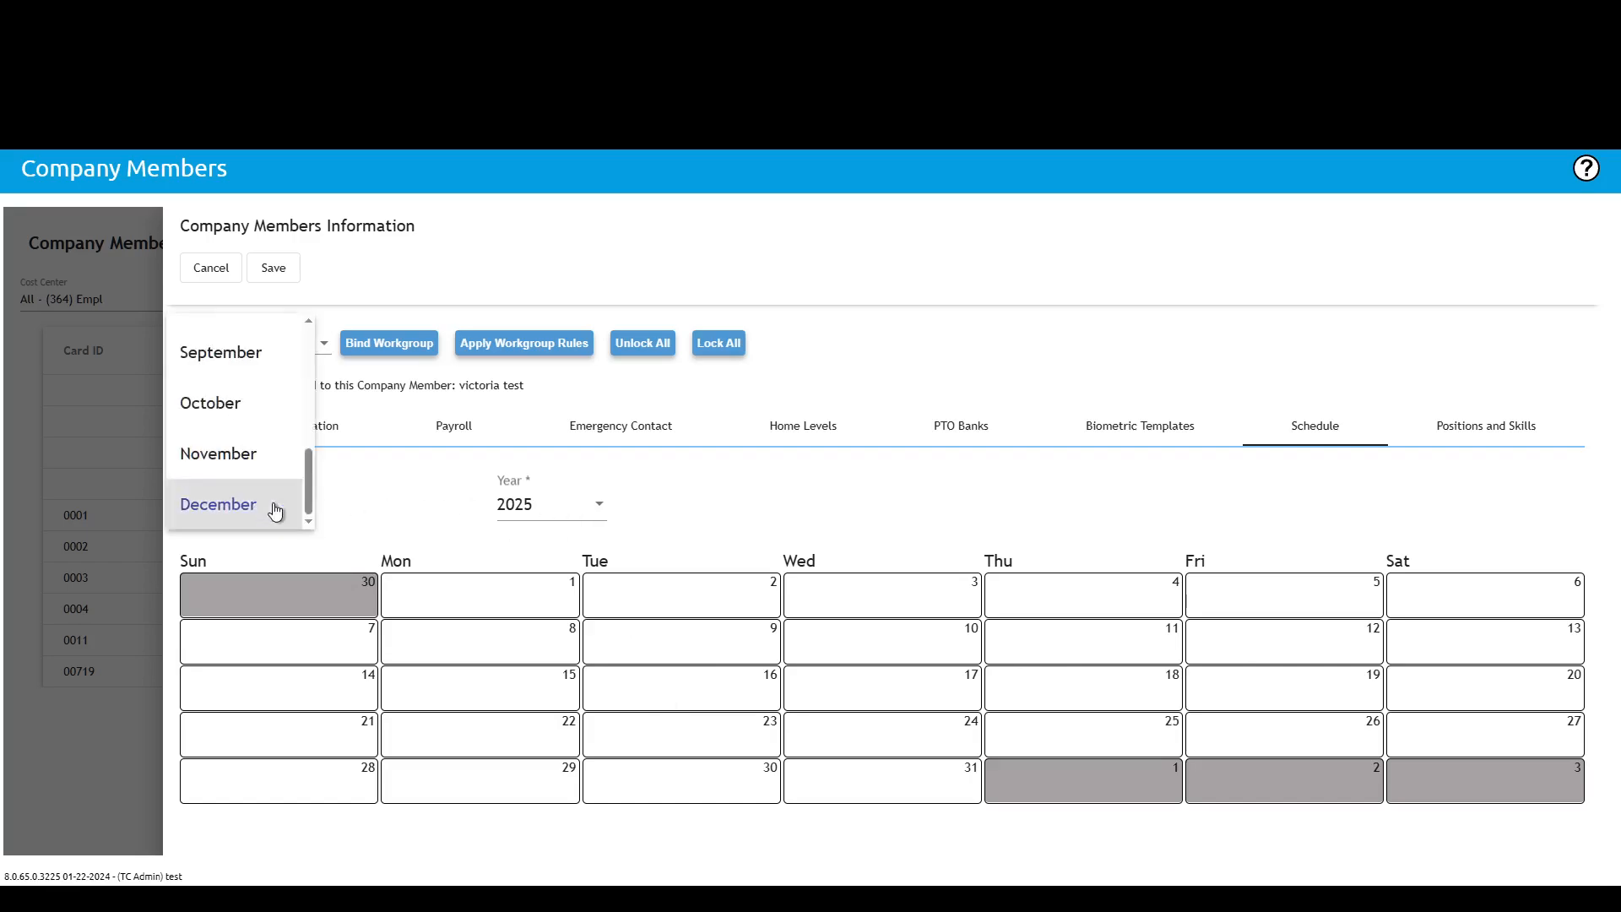
pyautogui.click(229, 352)
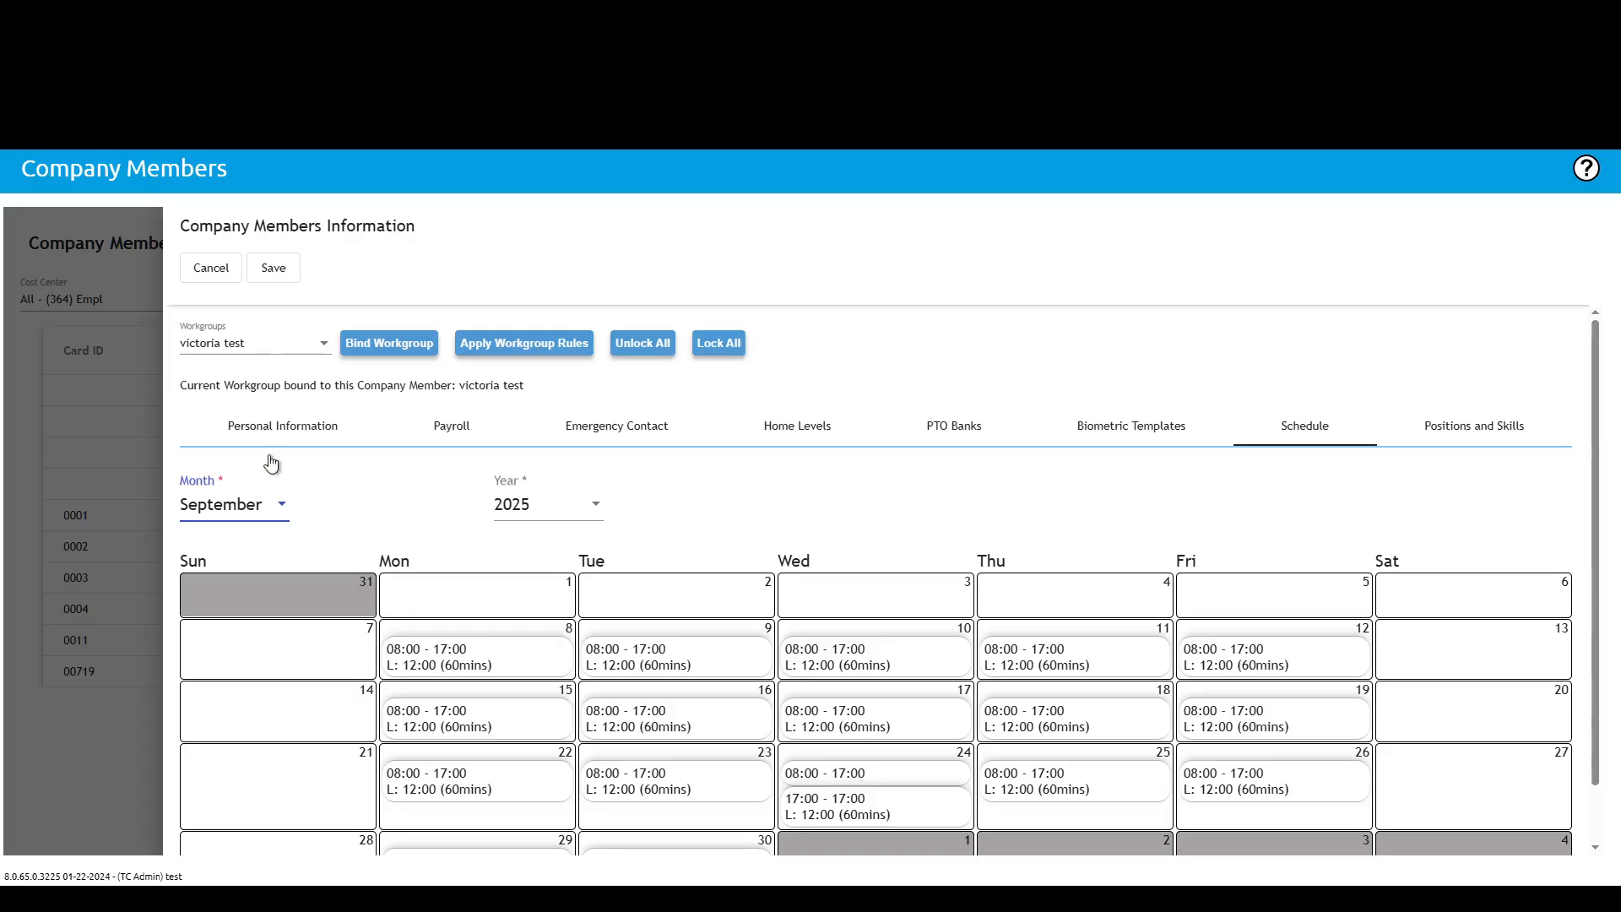
pyautogui.click(281, 513)
pyautogui.scroll(-2, 275, 568)
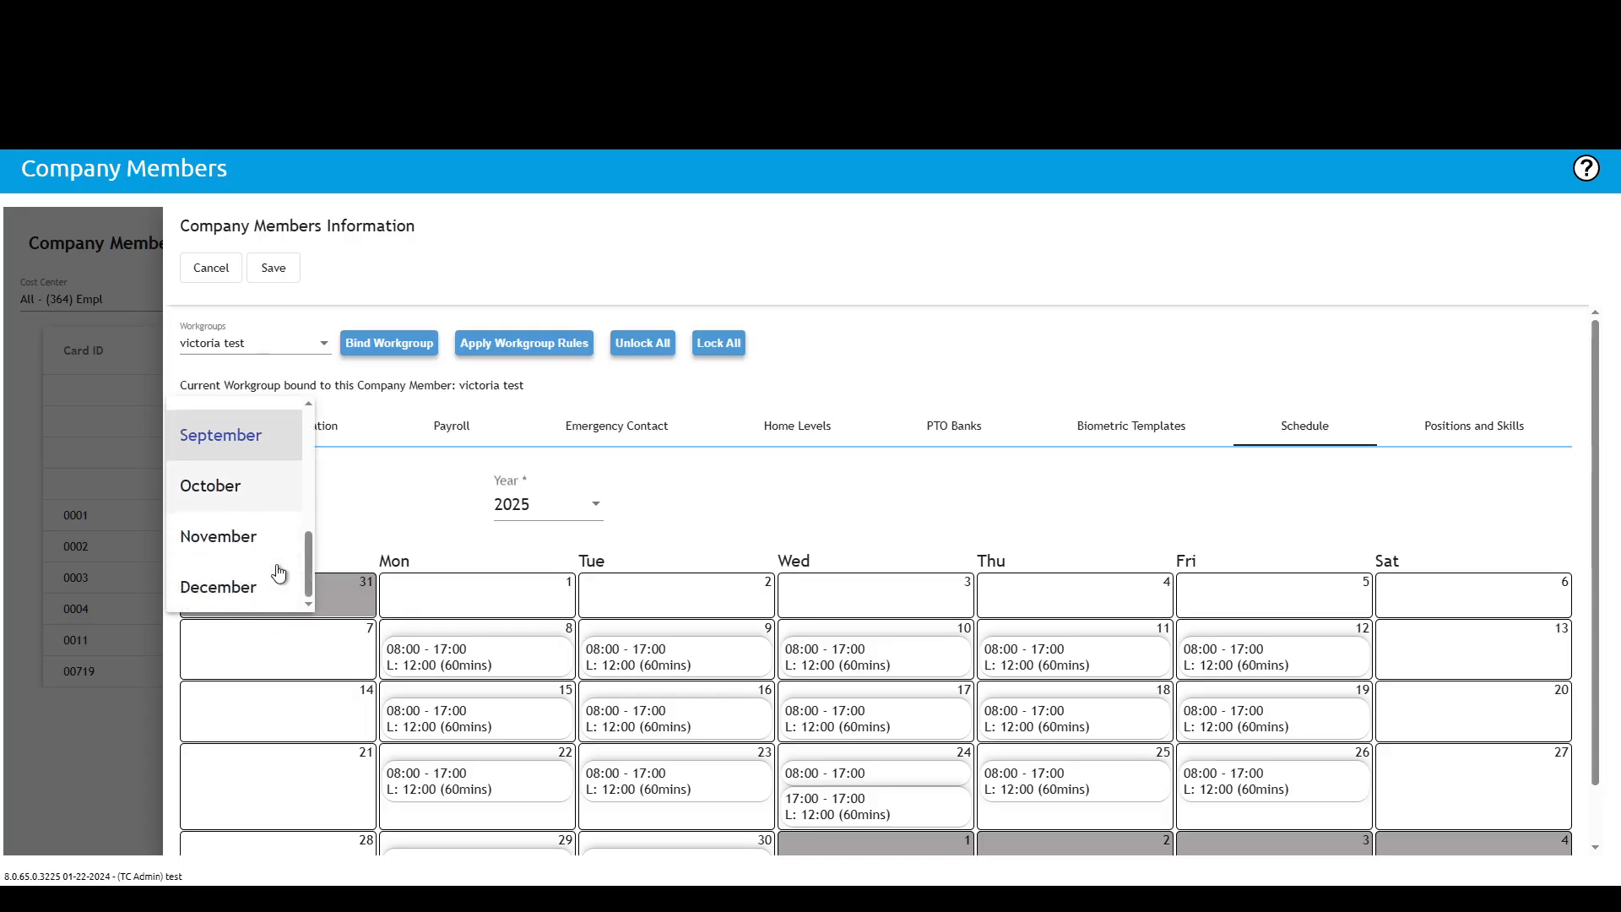
pyautogui.click(235, 590)
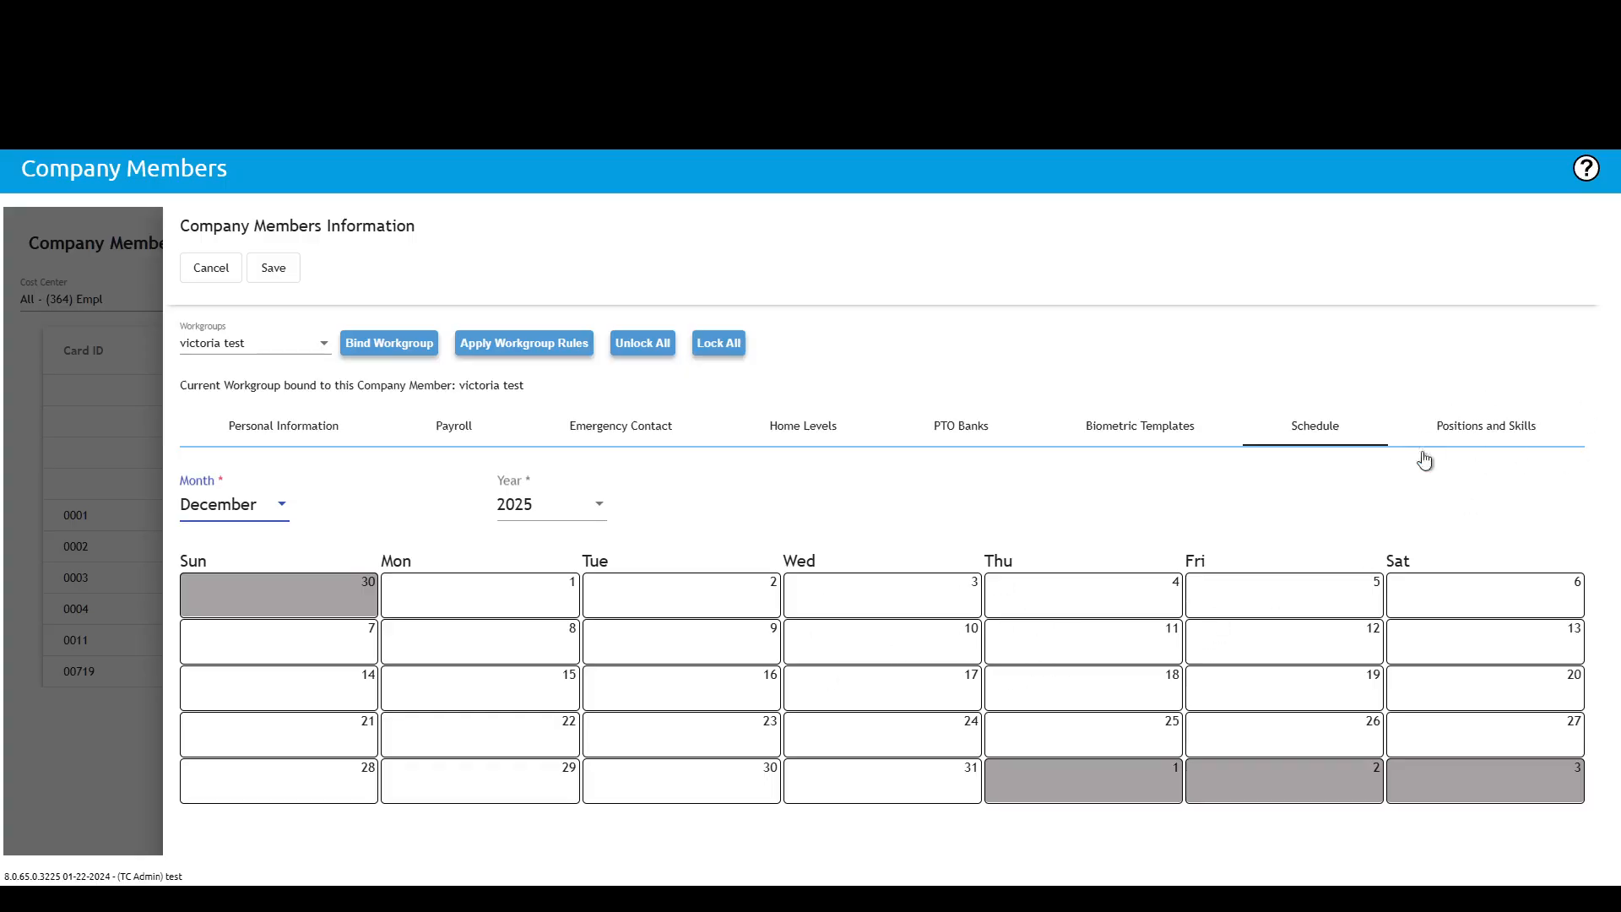
# Step: Review the Positions and Skills tab, then cancel out of the member record
pyautogui.click(1491, 434)
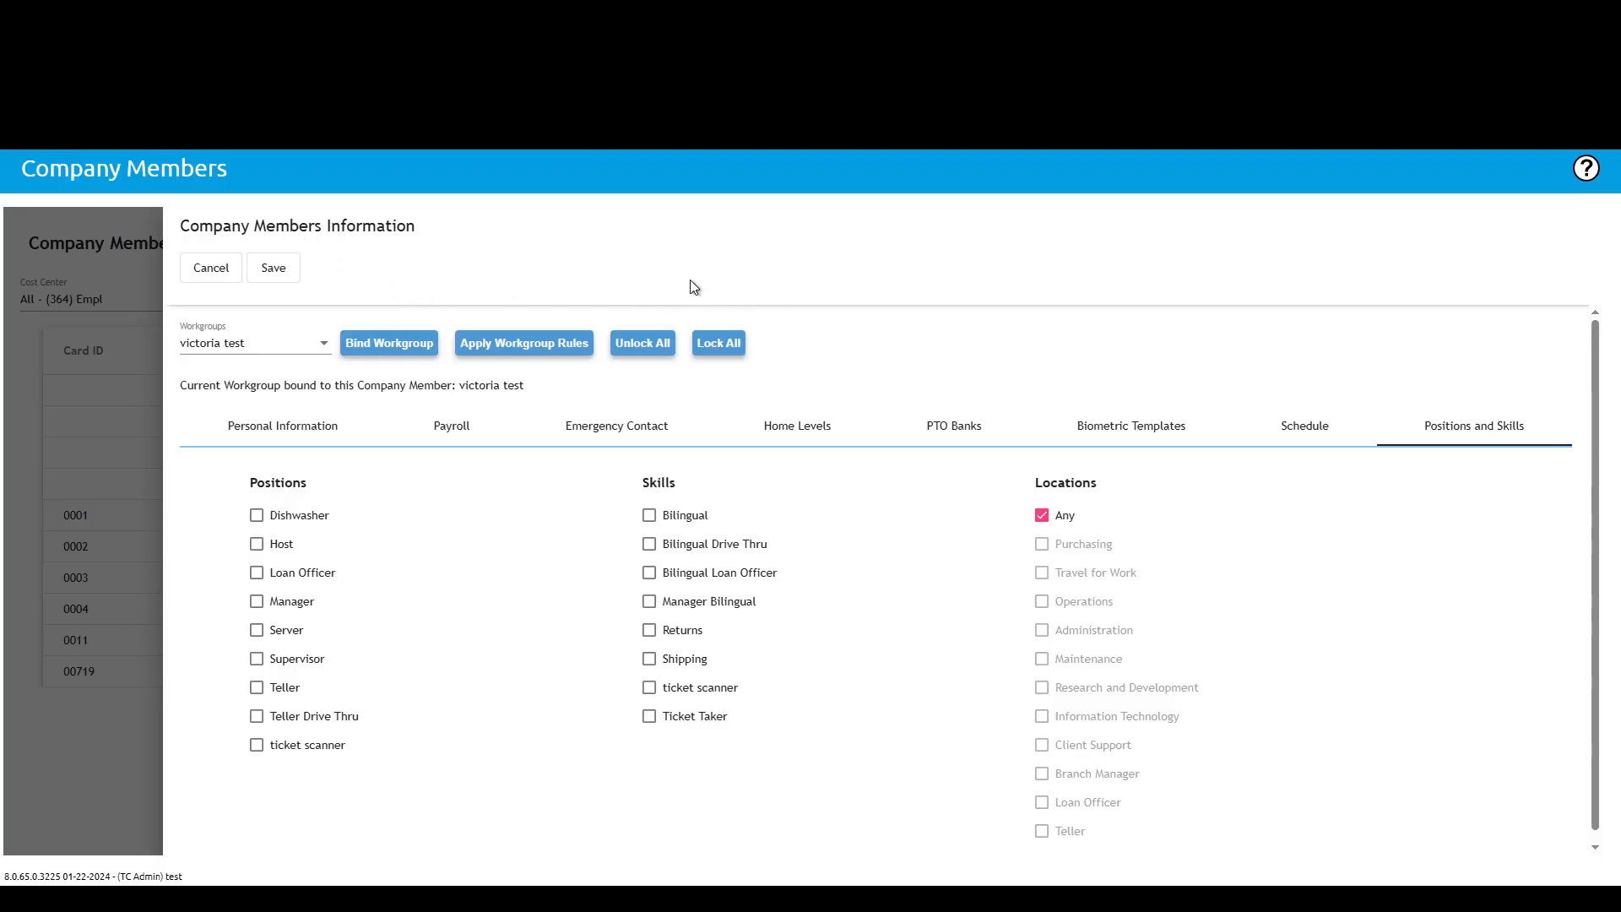
pyautogui.click(212, 270)
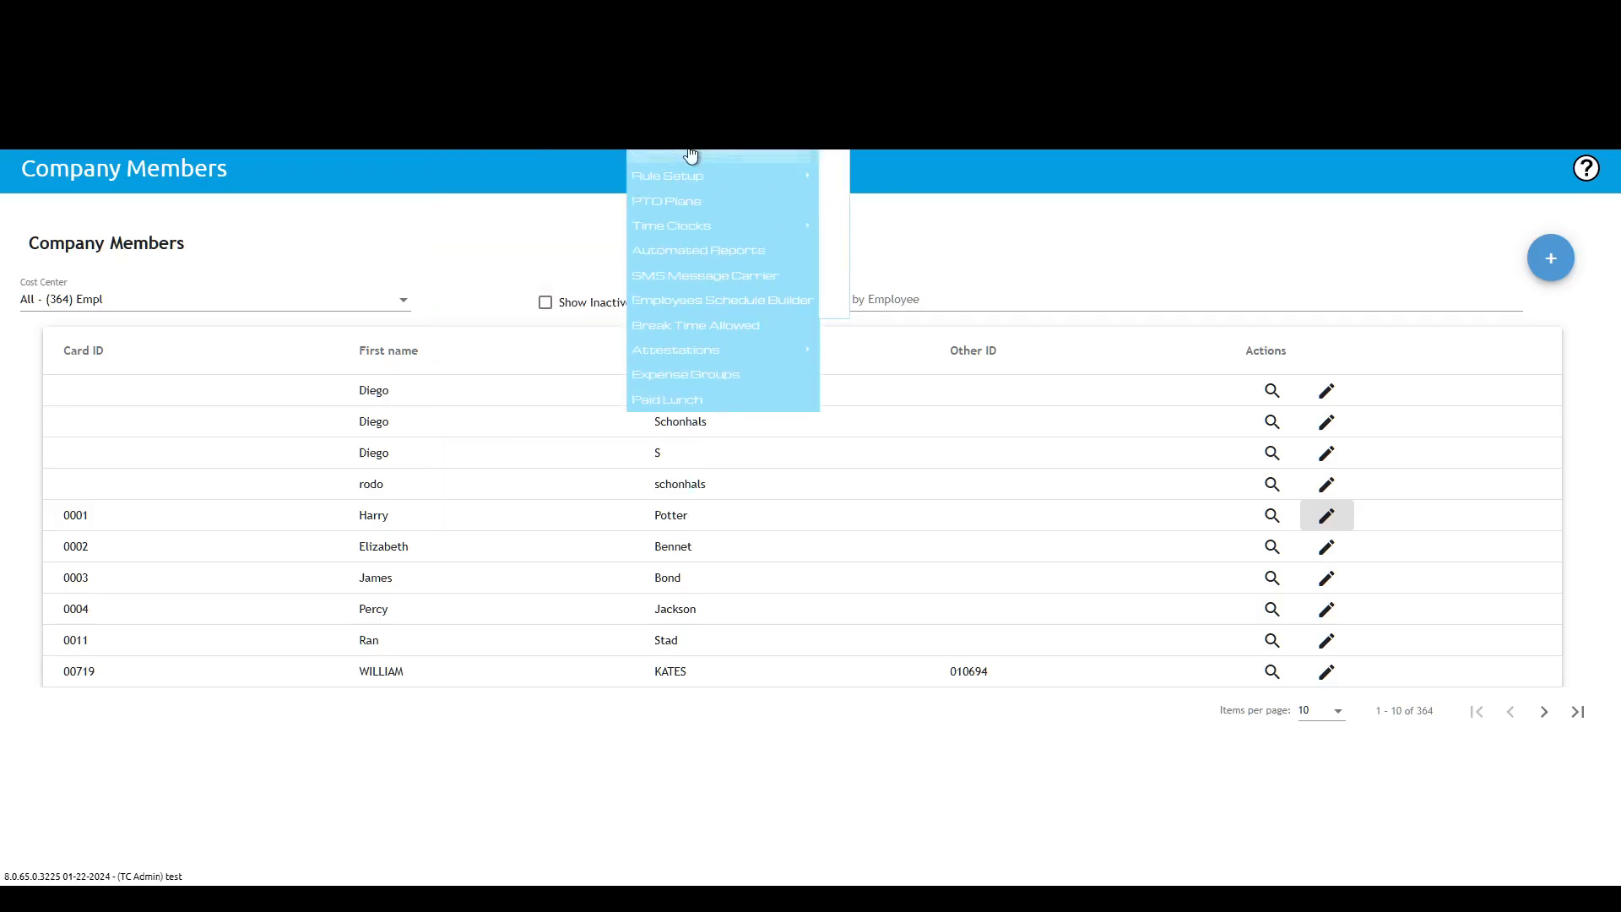
# Step: Open the Holiday Groups page under Rule Setup's Holidays section
pyautogui.moveTo(680, 187)
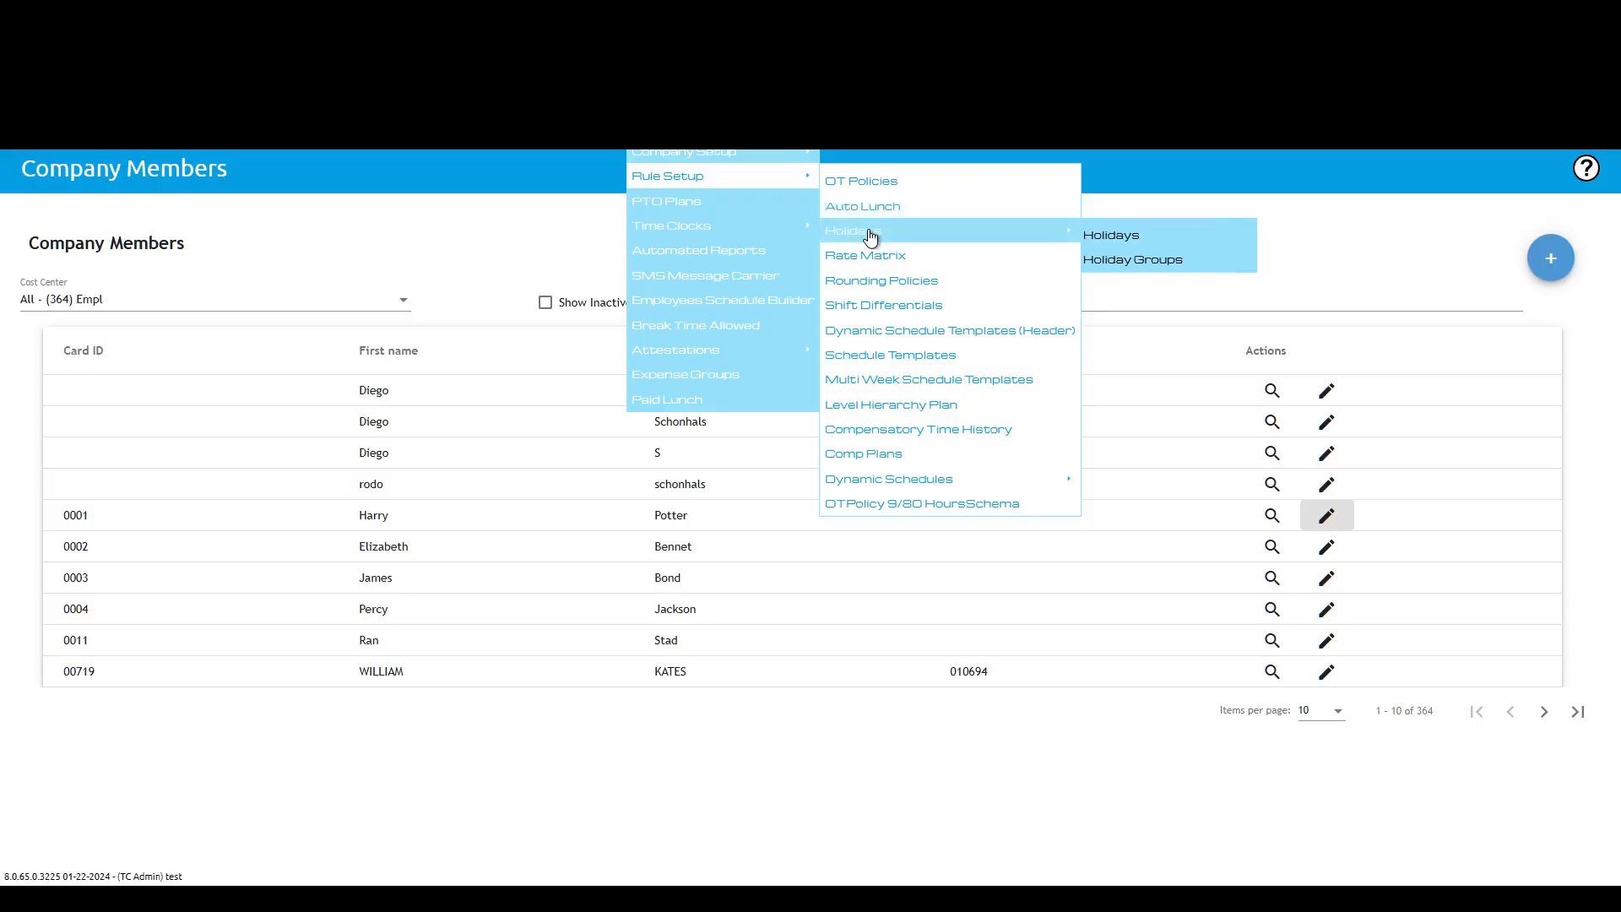
pyautogui.click(898, 312)
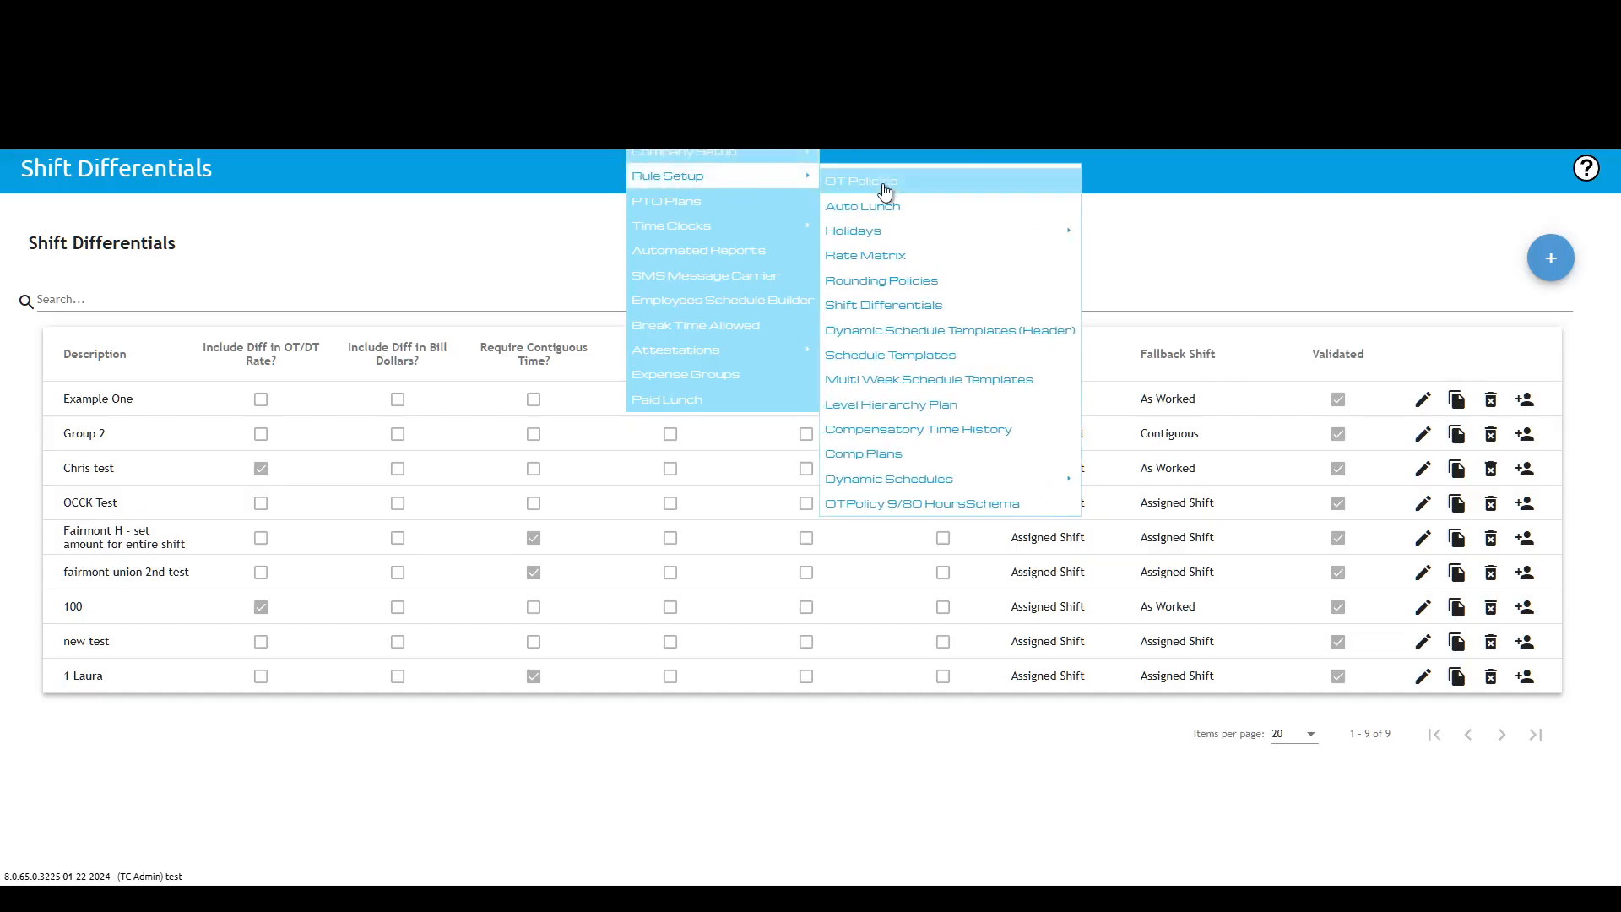
pyautogui.moveTo(893, 234)
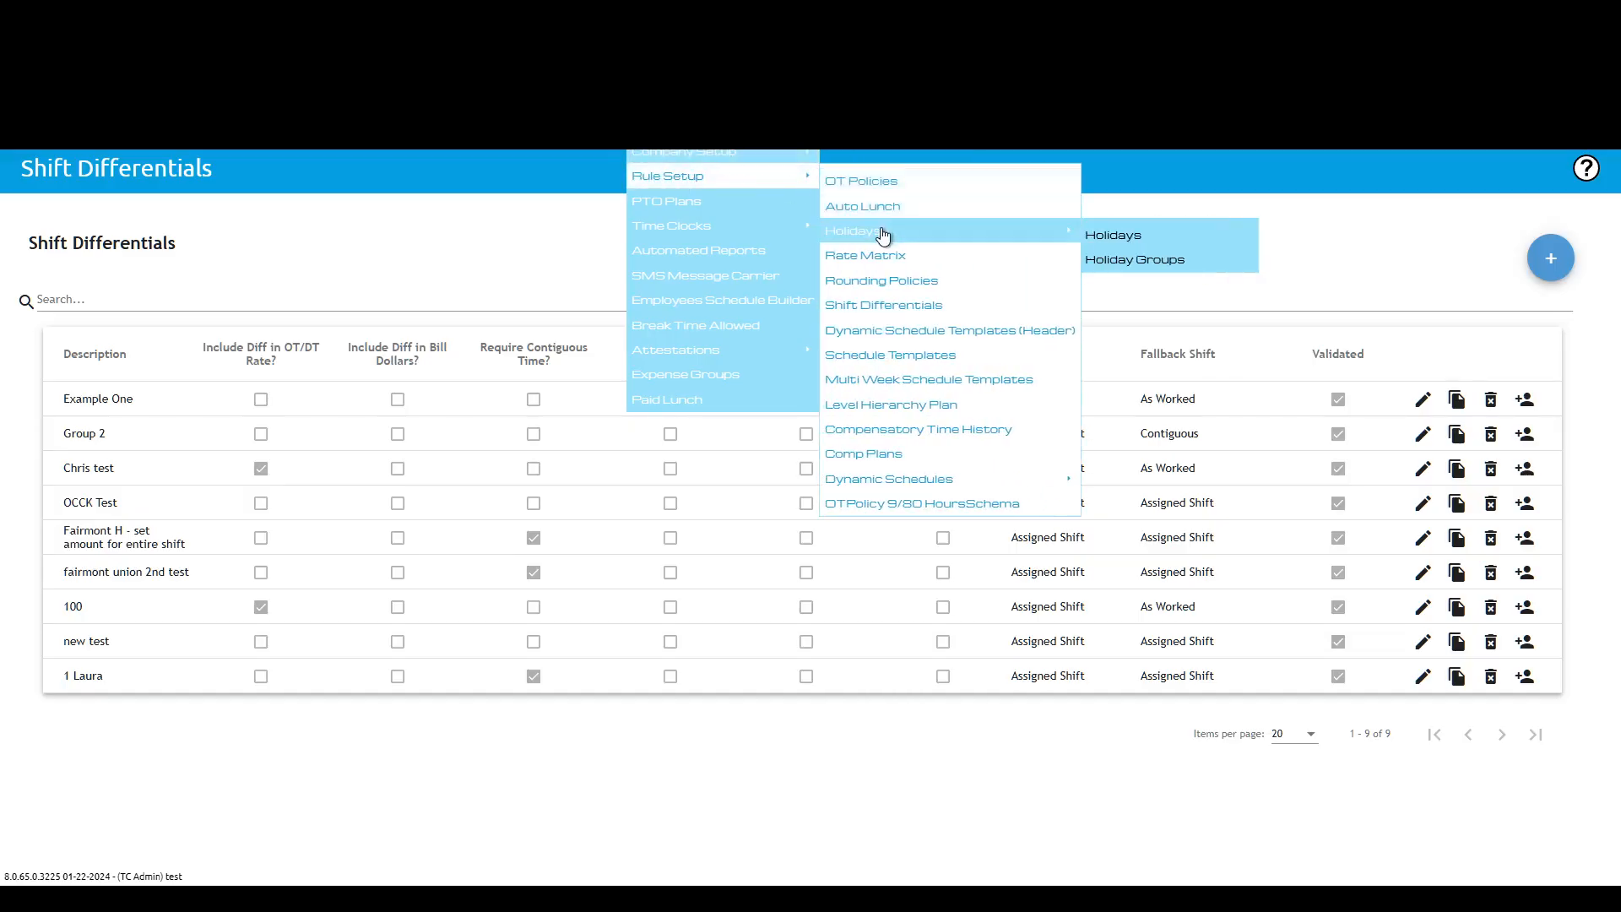
pyautogui.click(1136, 262)
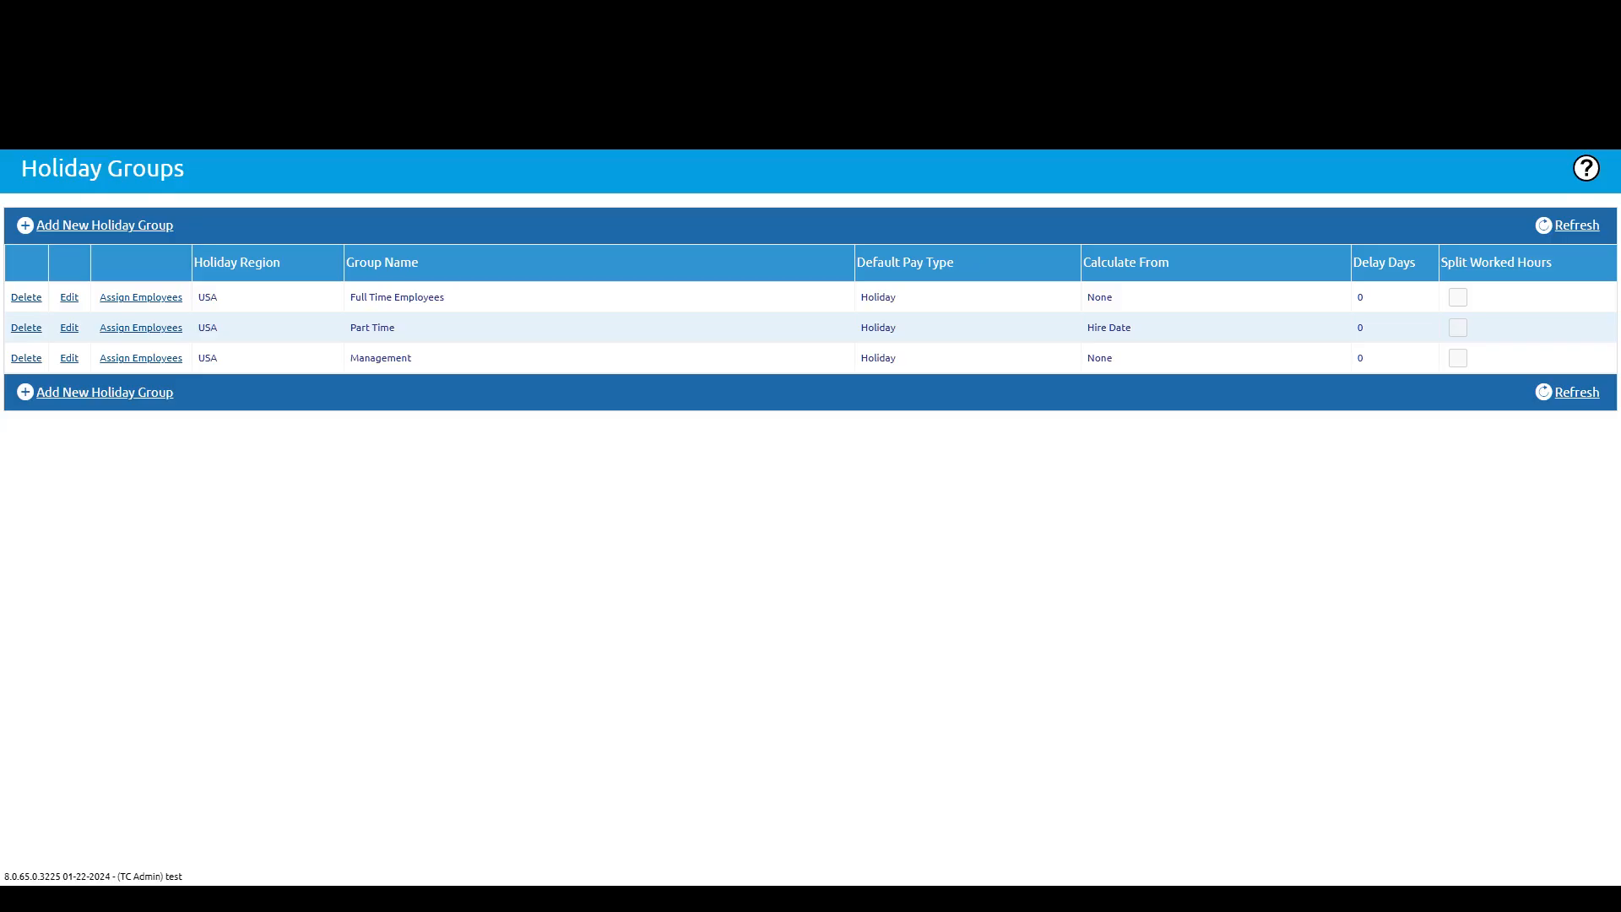
# Step: Shrink the browser window to a narrow width and open the account menu in the compact layout
pyautogui.moveTo(1619, 885); pyautogui.dragTo(664, 516)
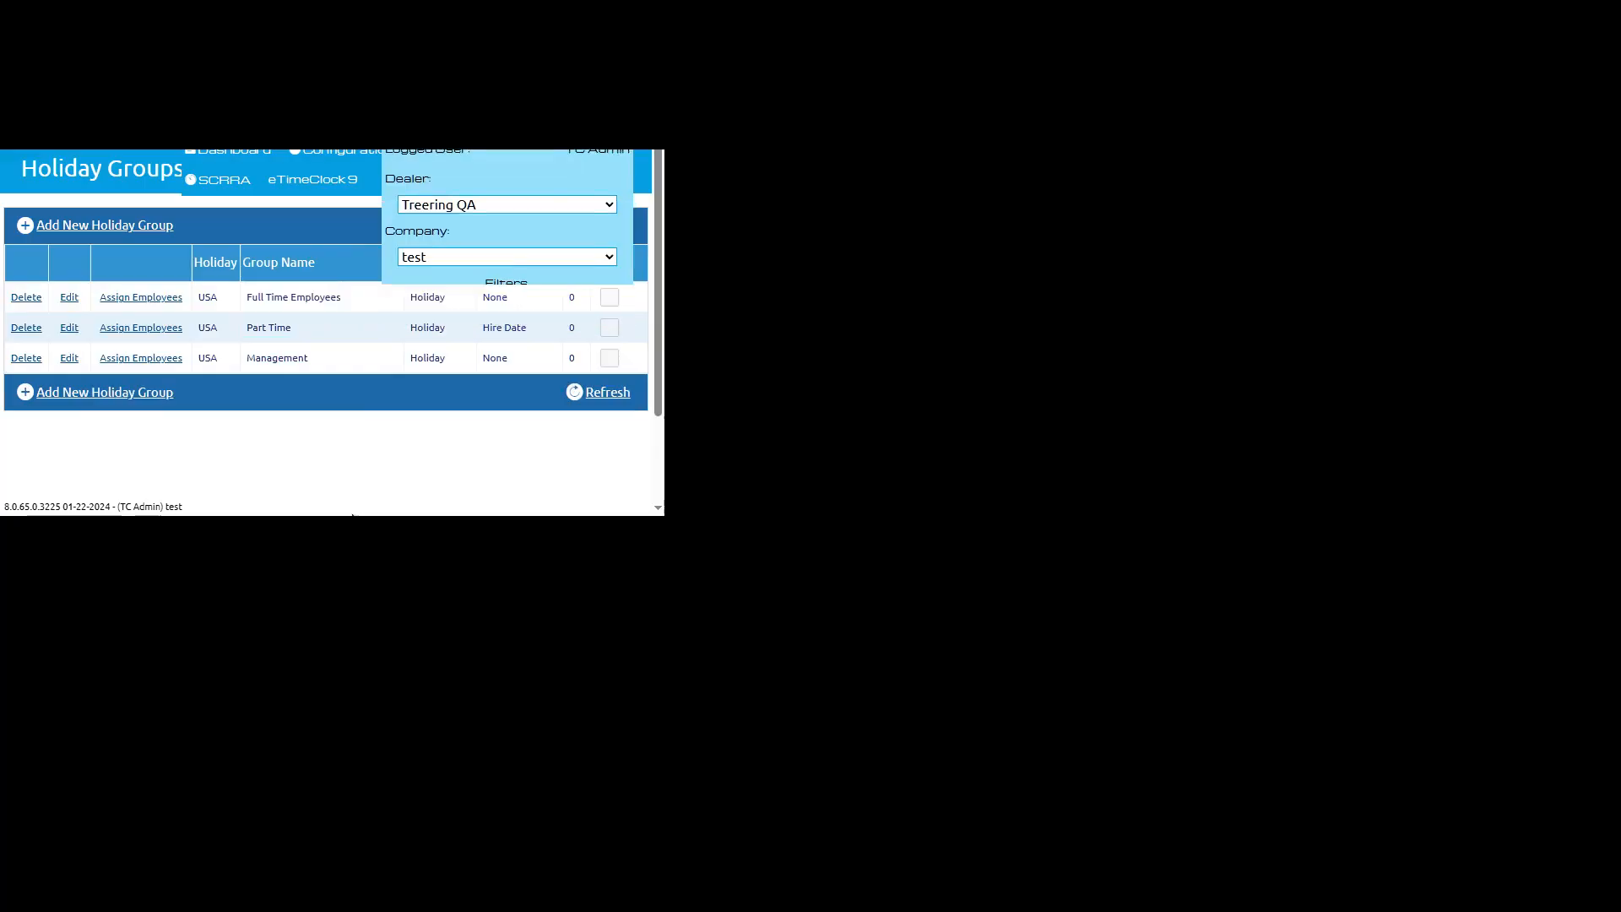
pyautogui.moveTo(352, 515); pyautogui.dragTo(338, 736)
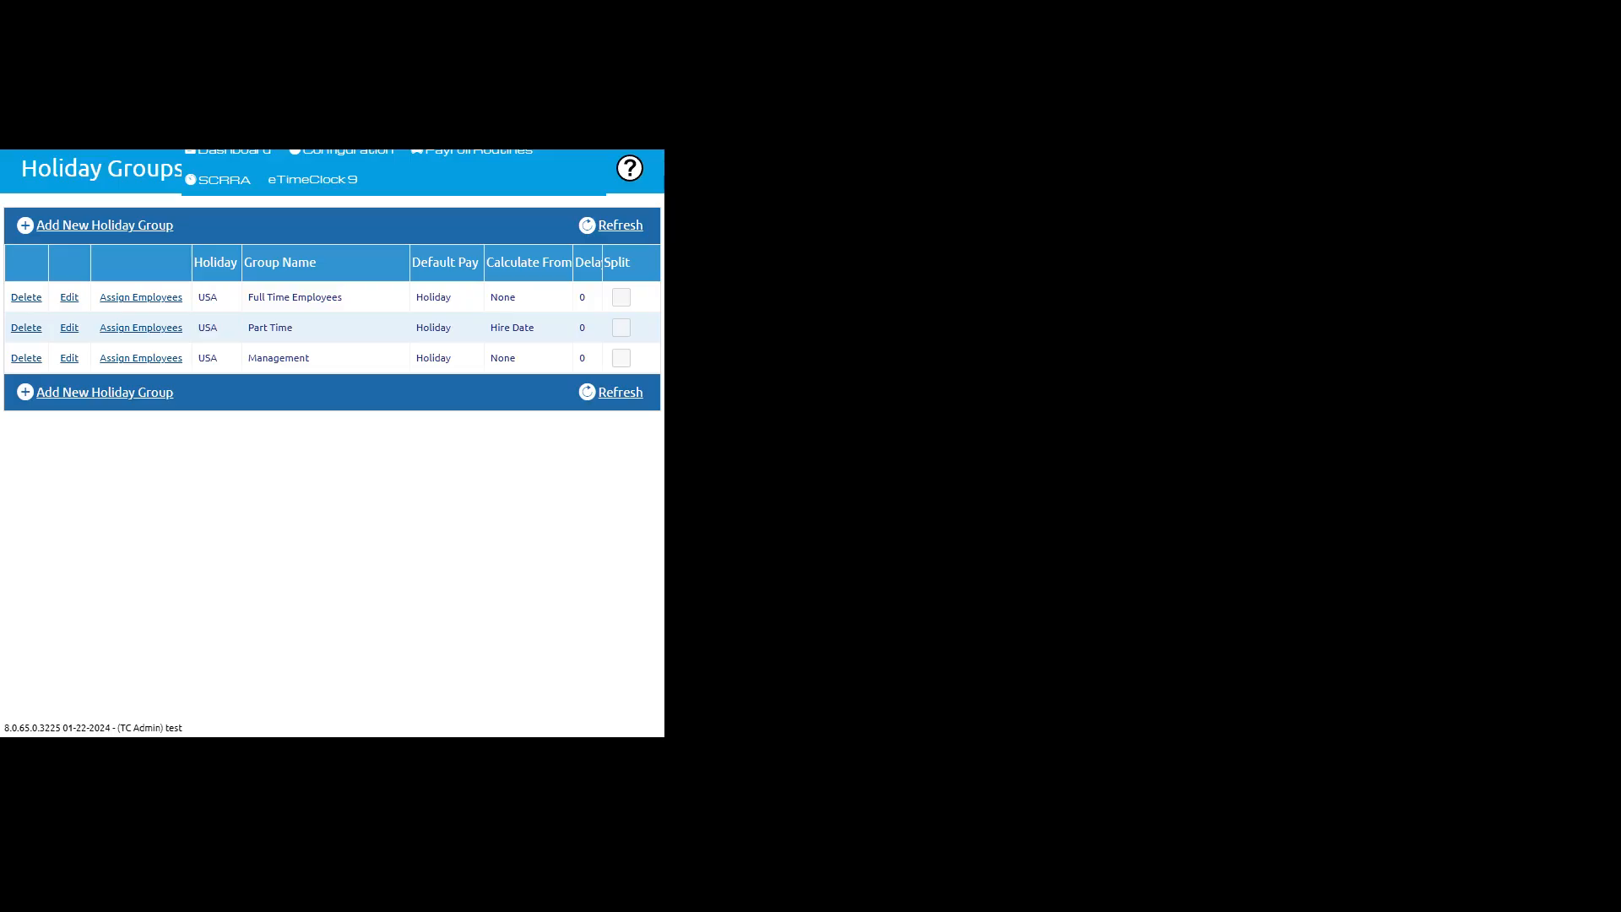
pyautogui.moveTo(664, 737); pyautogui.dragTo(422, 690)
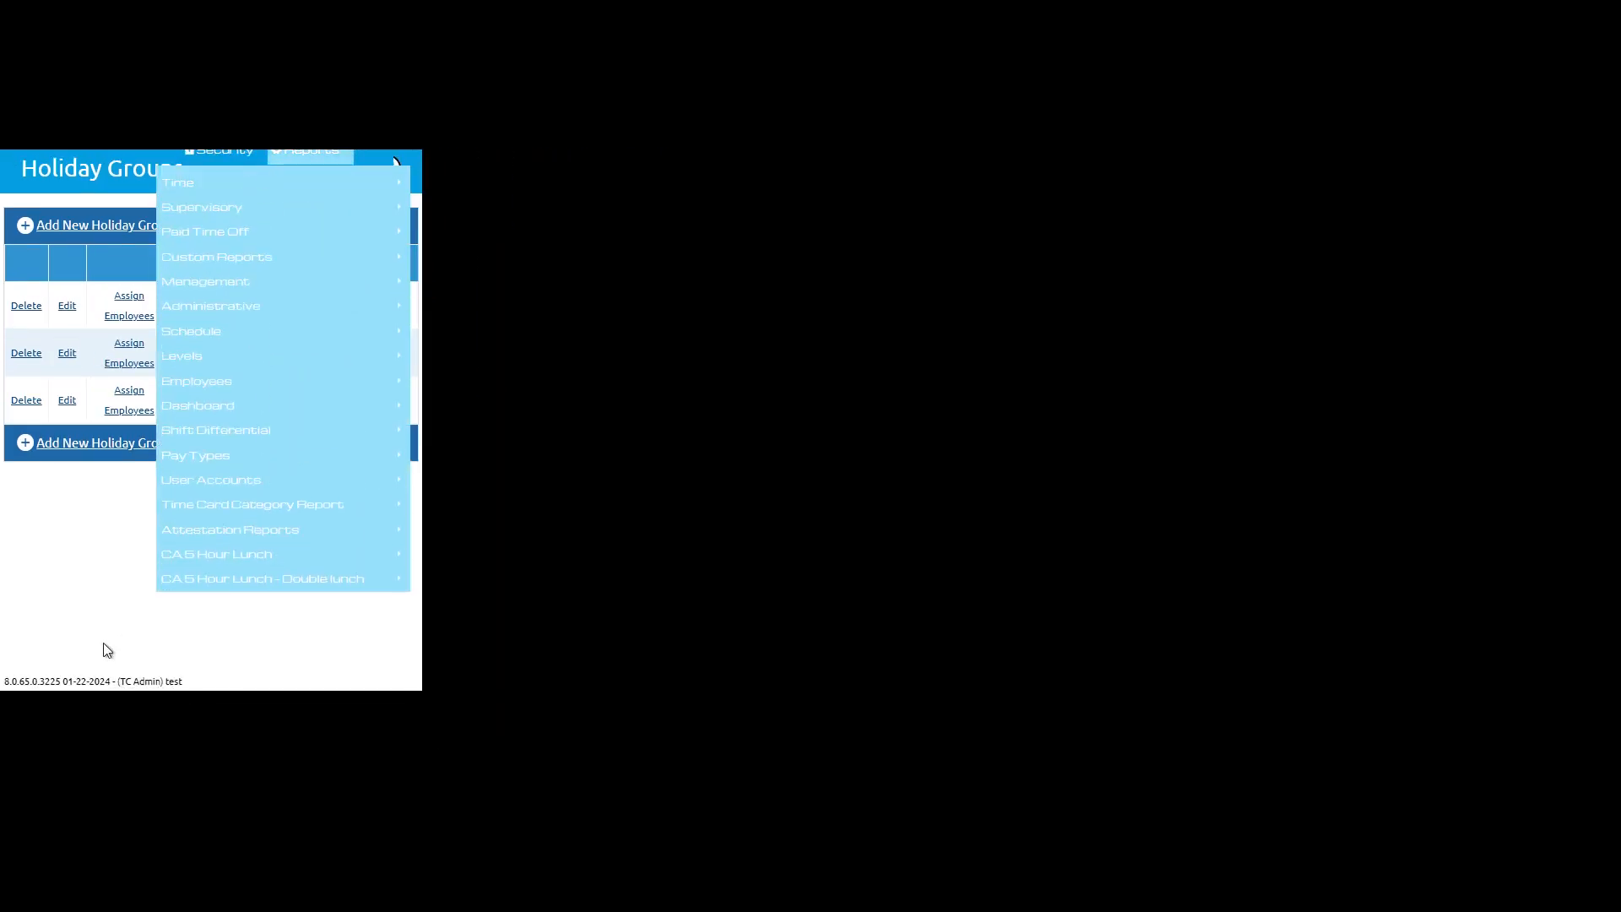
pyautogui.click(407, 169)
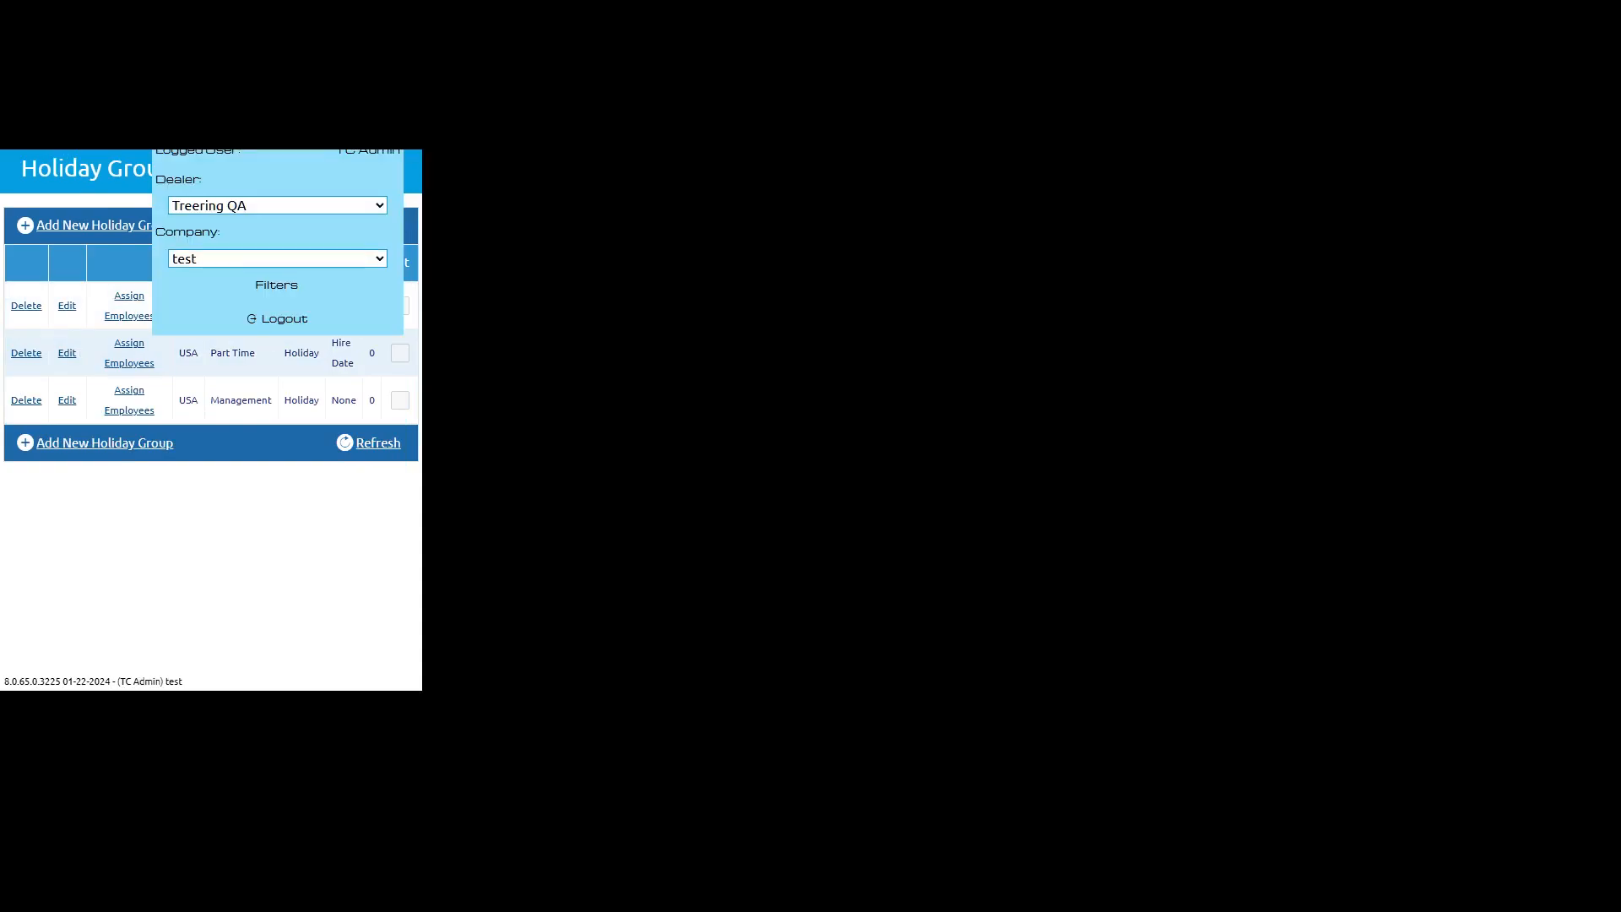
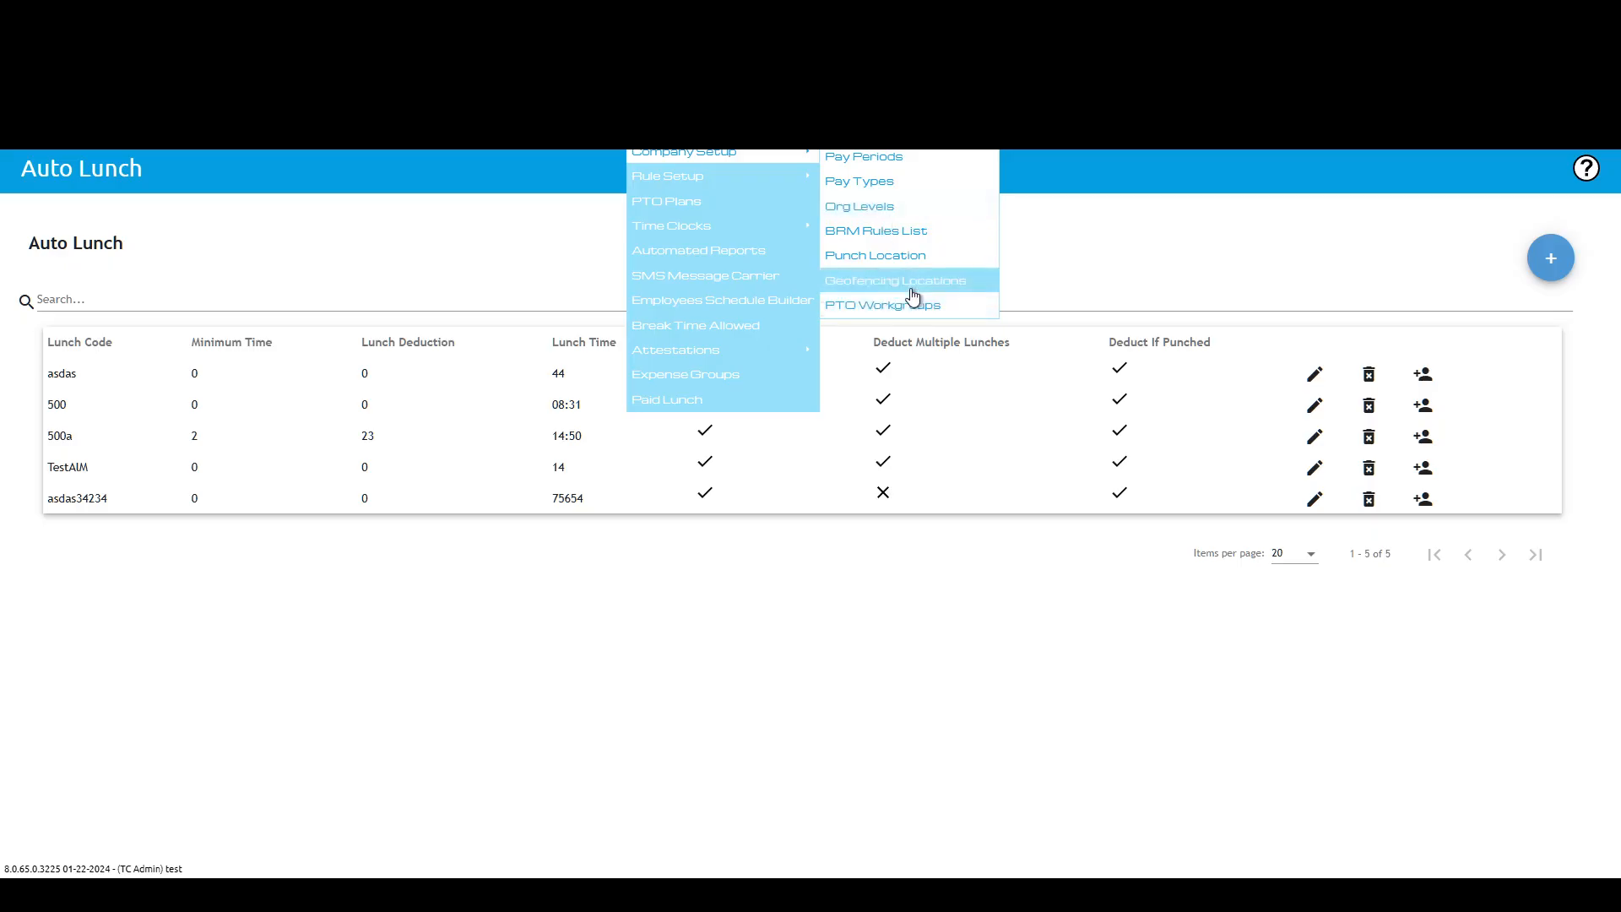
# Step: Try to save the asdas auto lunch rule without changes, then cancel the edit panel
pyautogui.moveTo(706, 226)
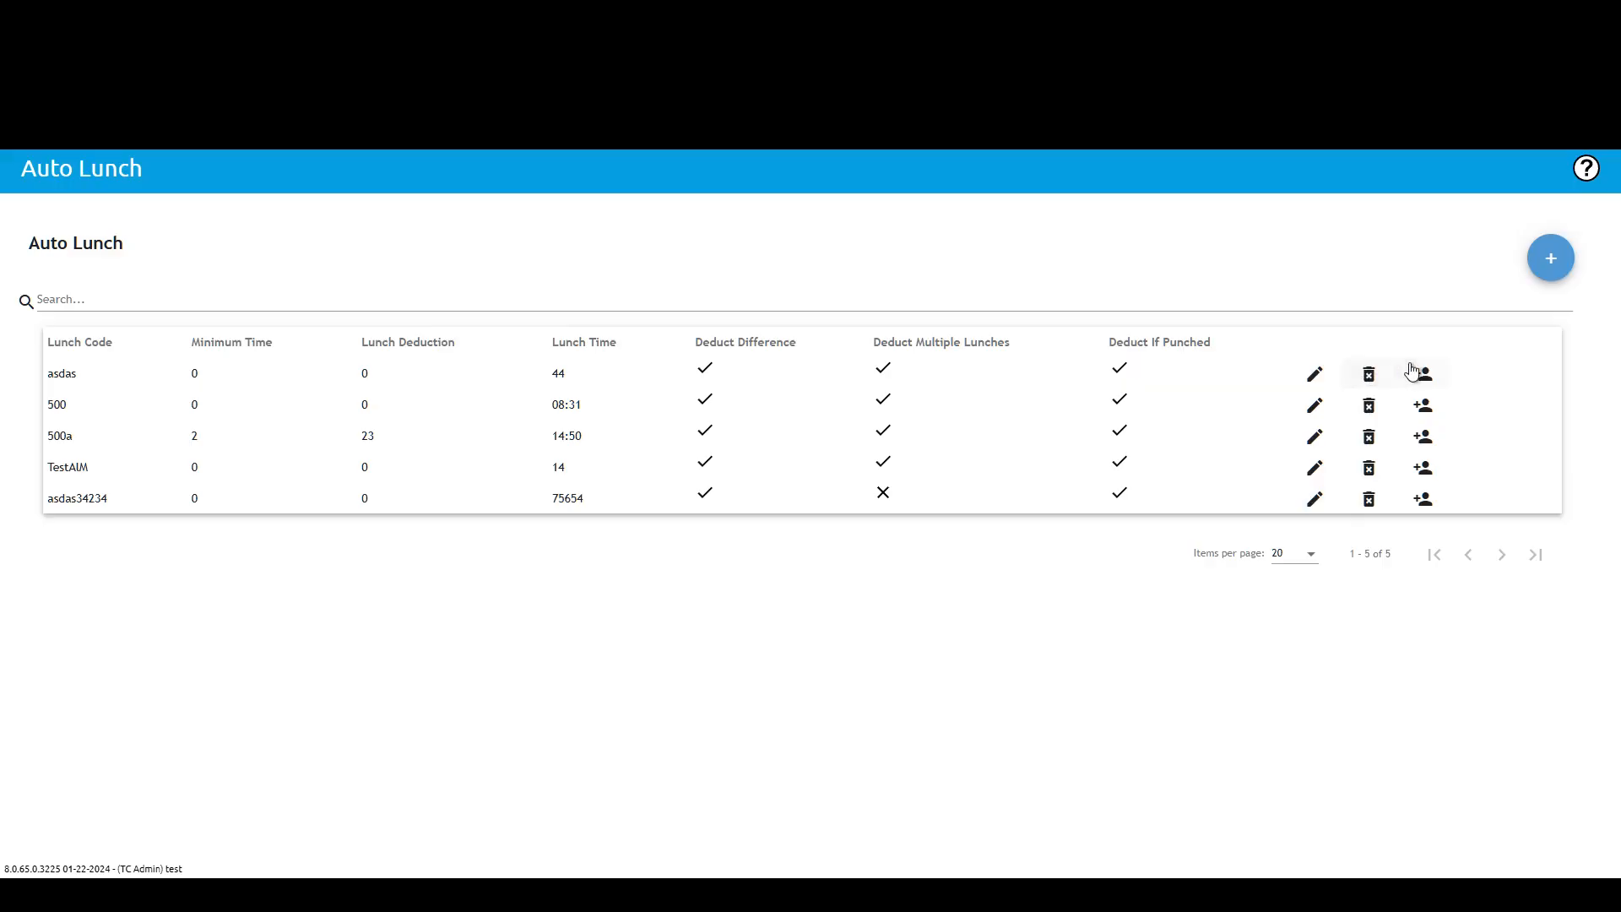
pyautogui.click(1314, 373)
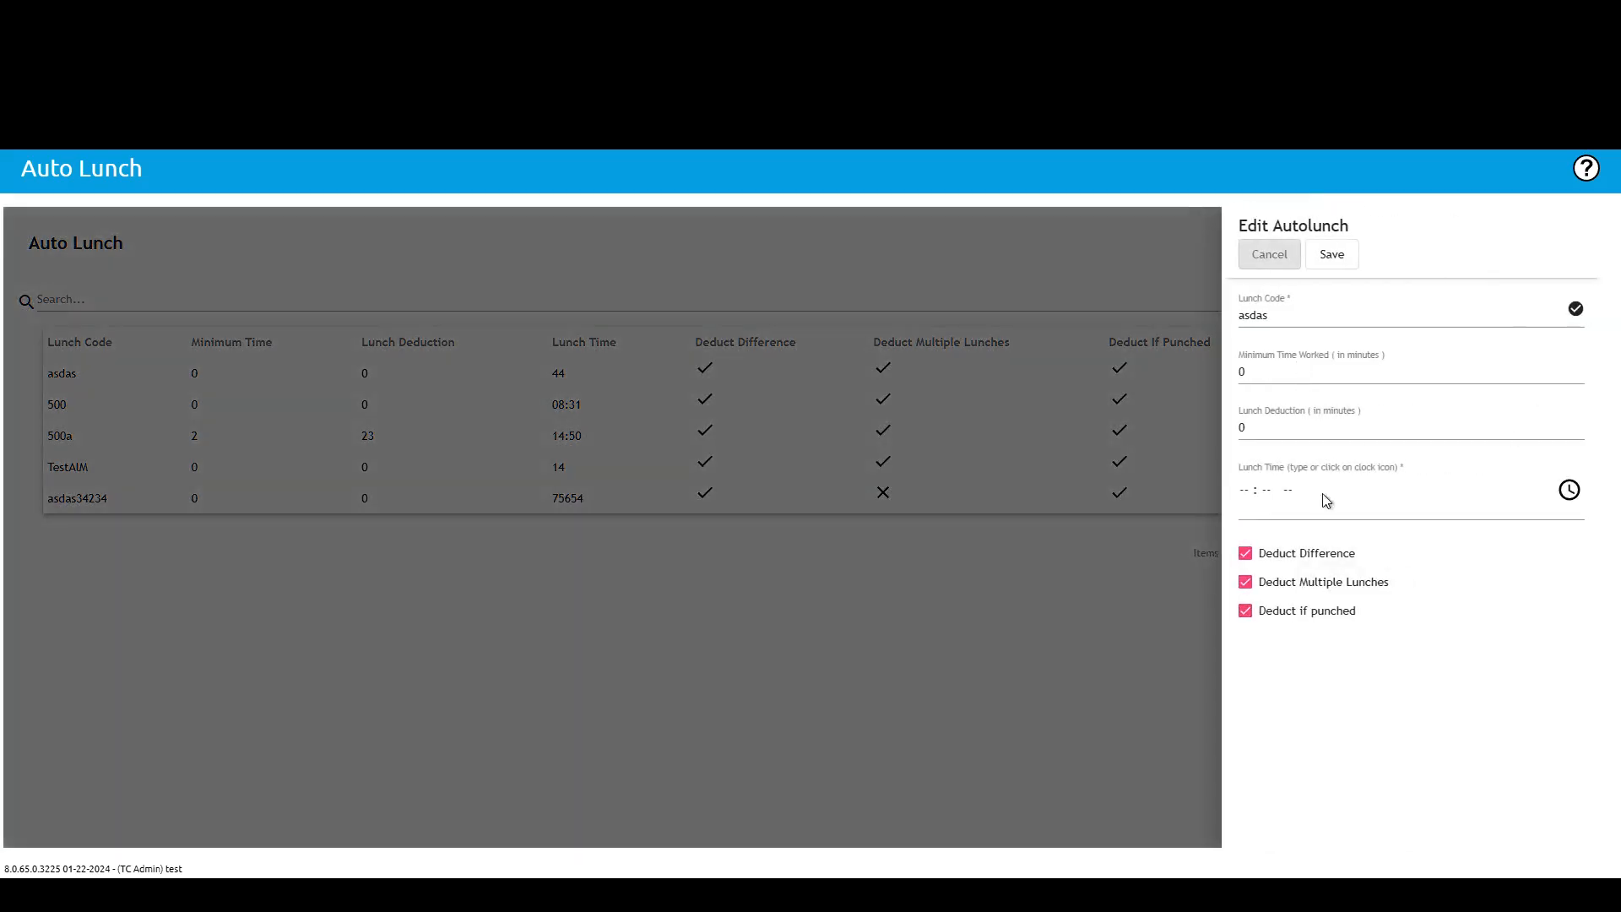
pyautogui.click(1329, 255)
pyautogui.click(1252, 257)
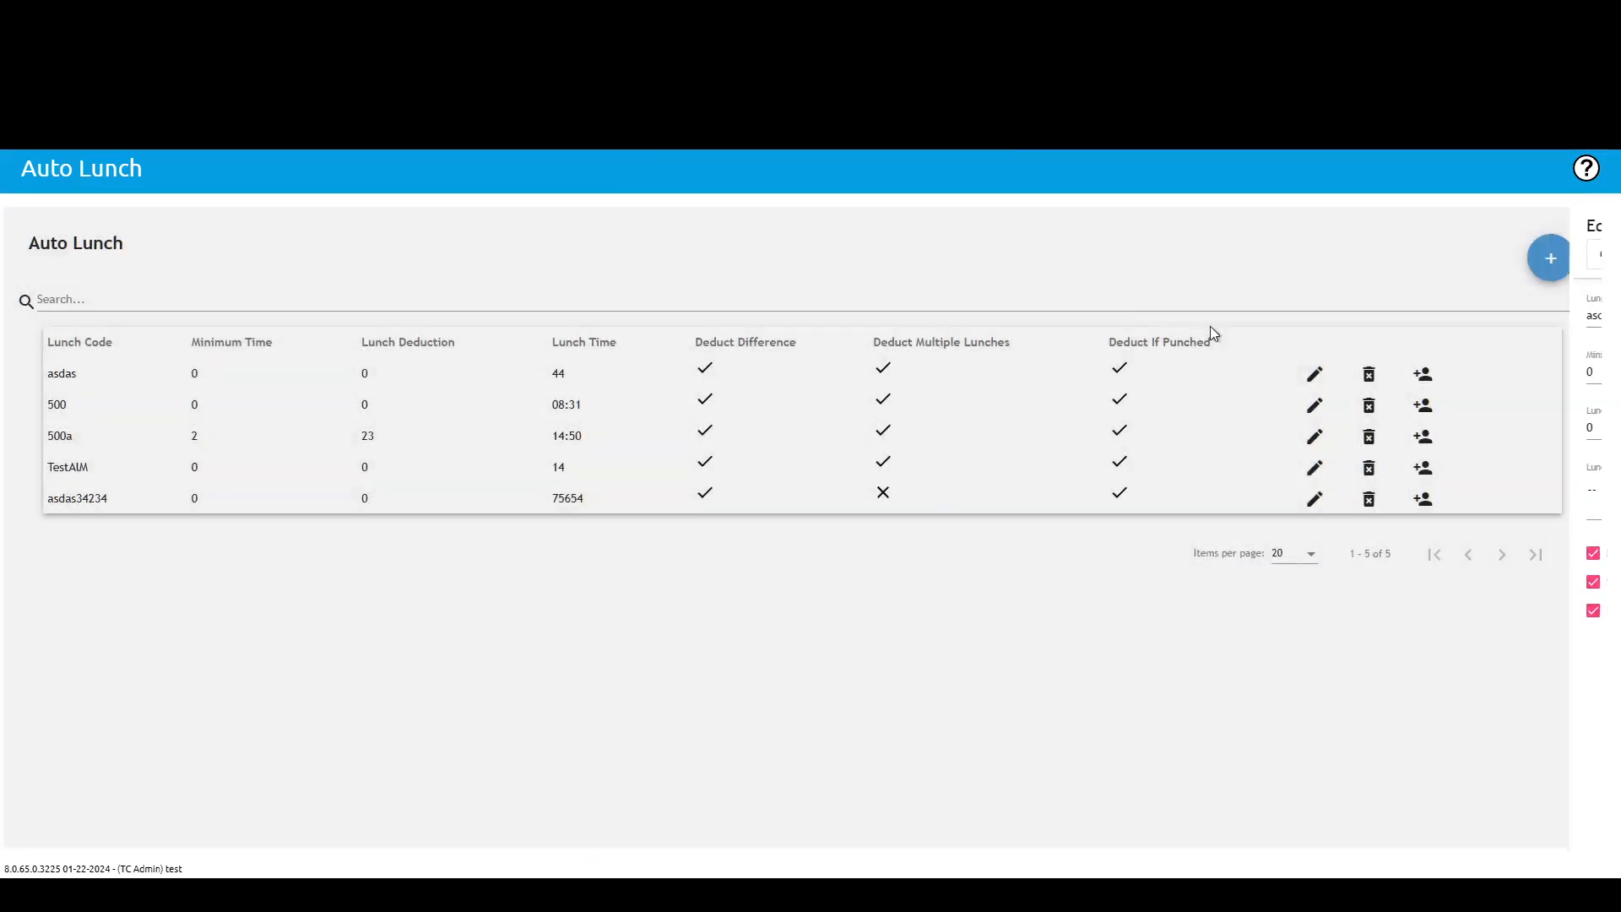
pyautogui.click(961, 165)
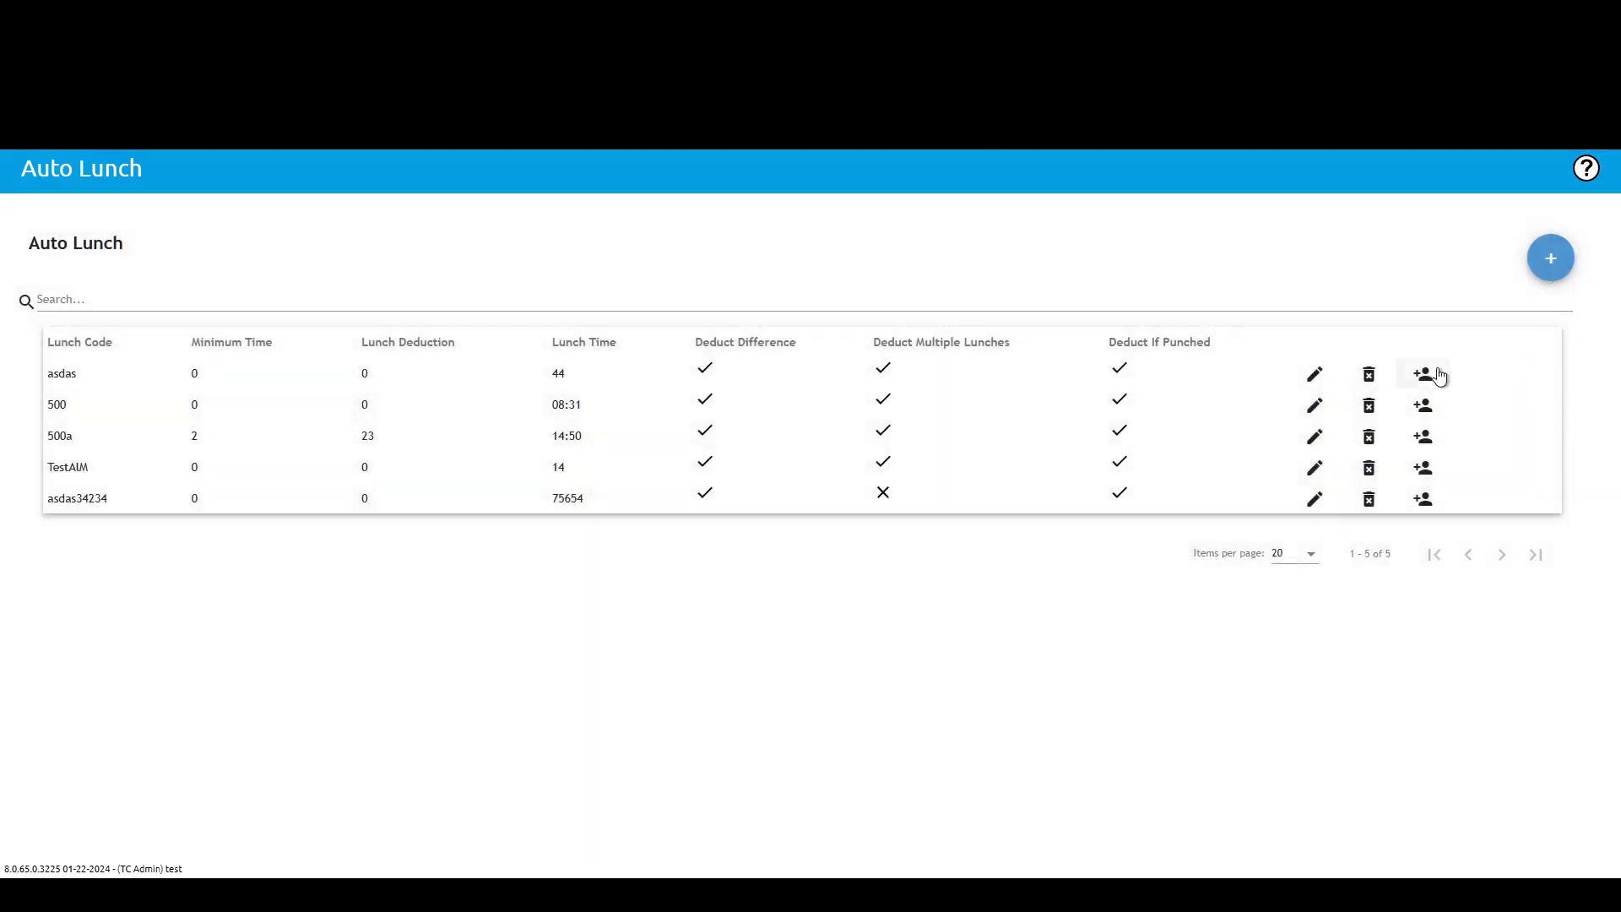
# Step: Open the employee assignment panel for the asdas auto lunch rule and review the level choices
pyautogui.click(1424, 376)
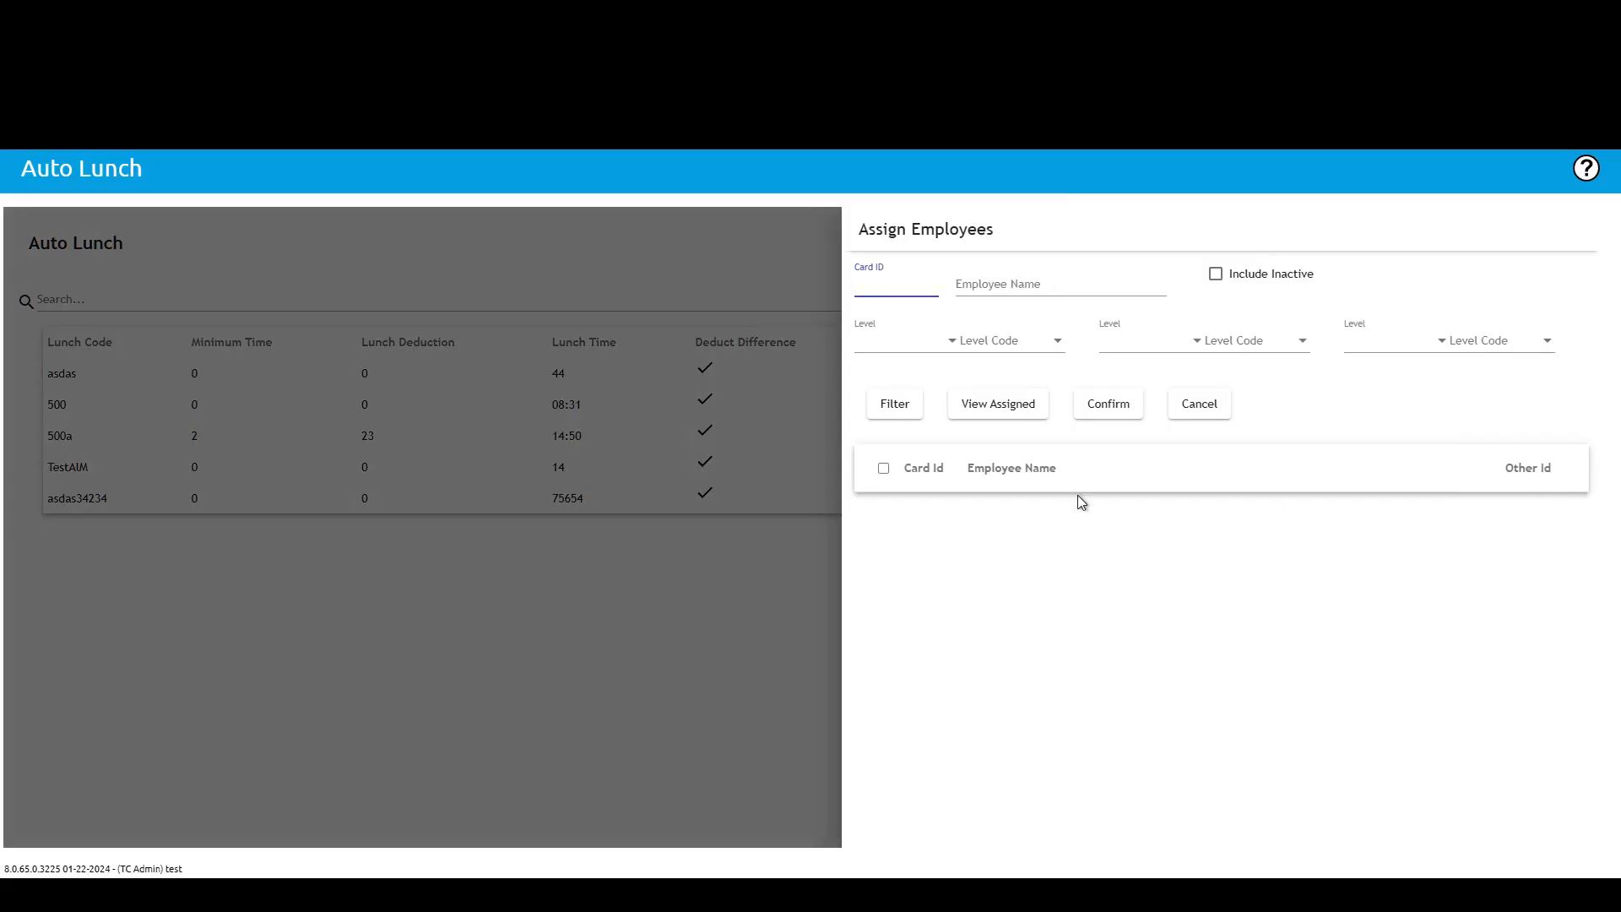
pyautogui.click(988, 342)
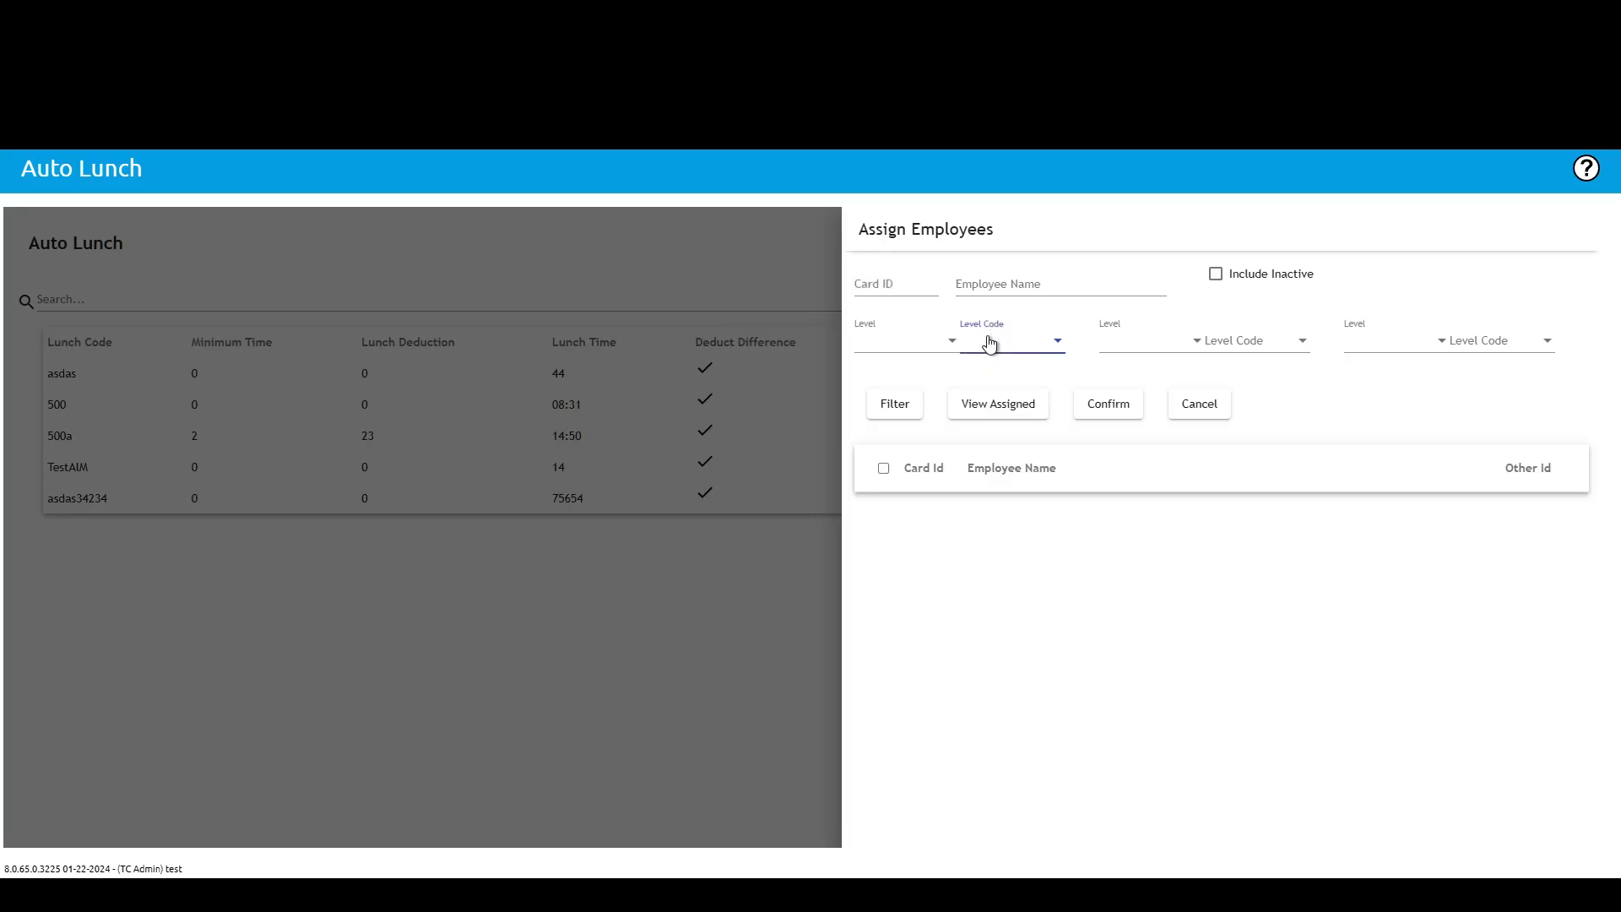
pyautogui.click(950, 346)
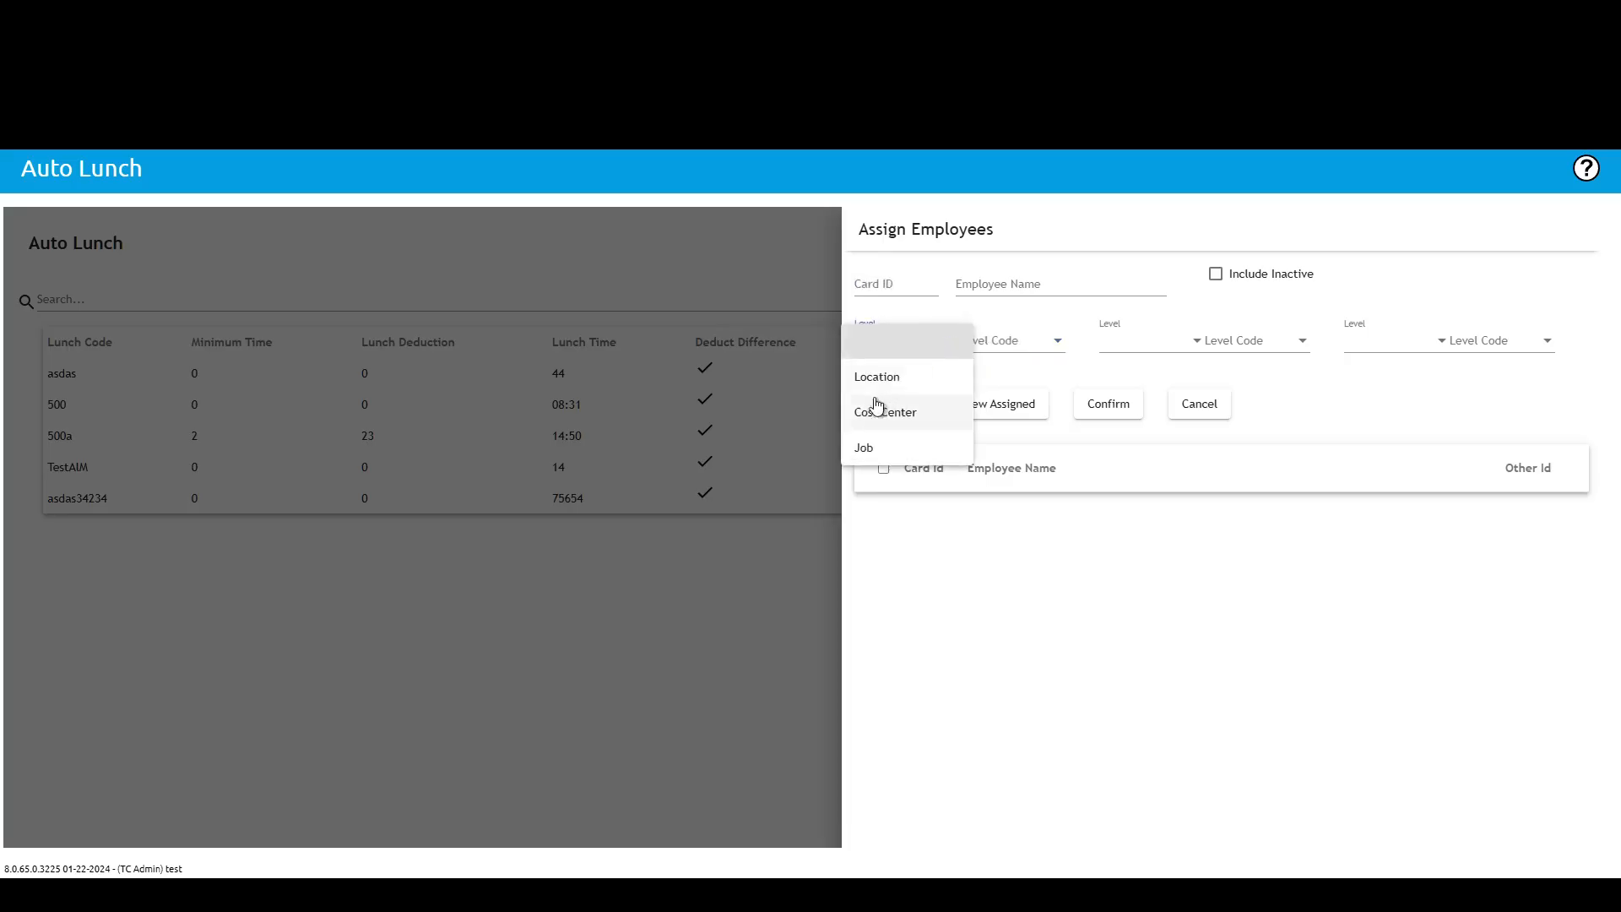
pyautogui.click(1060, 337)
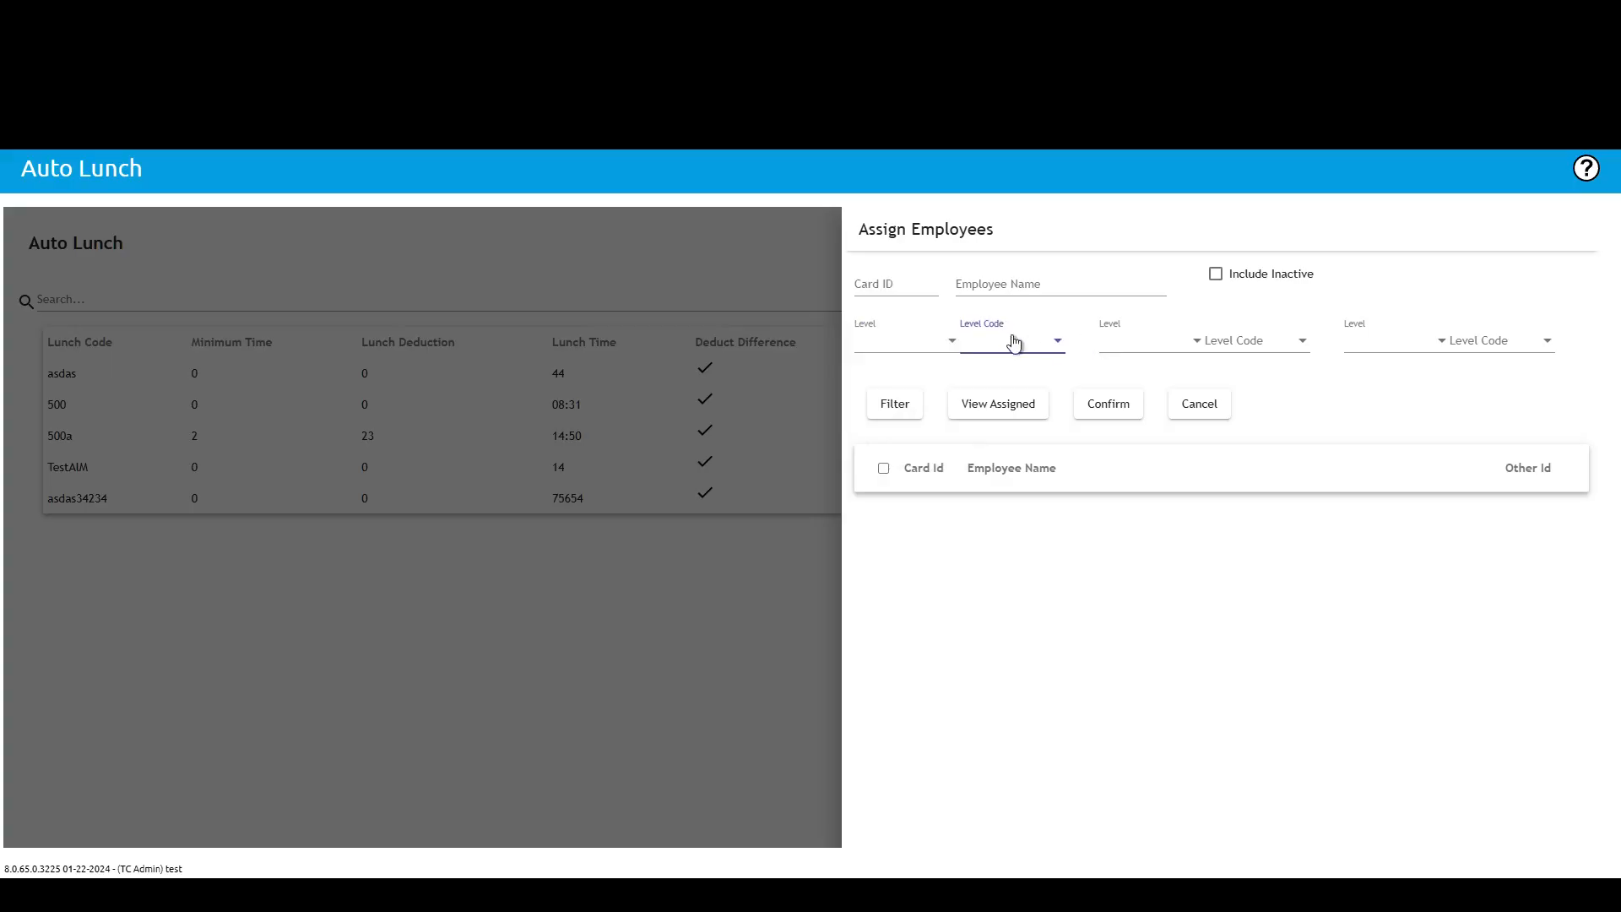
pyautogui.click(1191, 347)
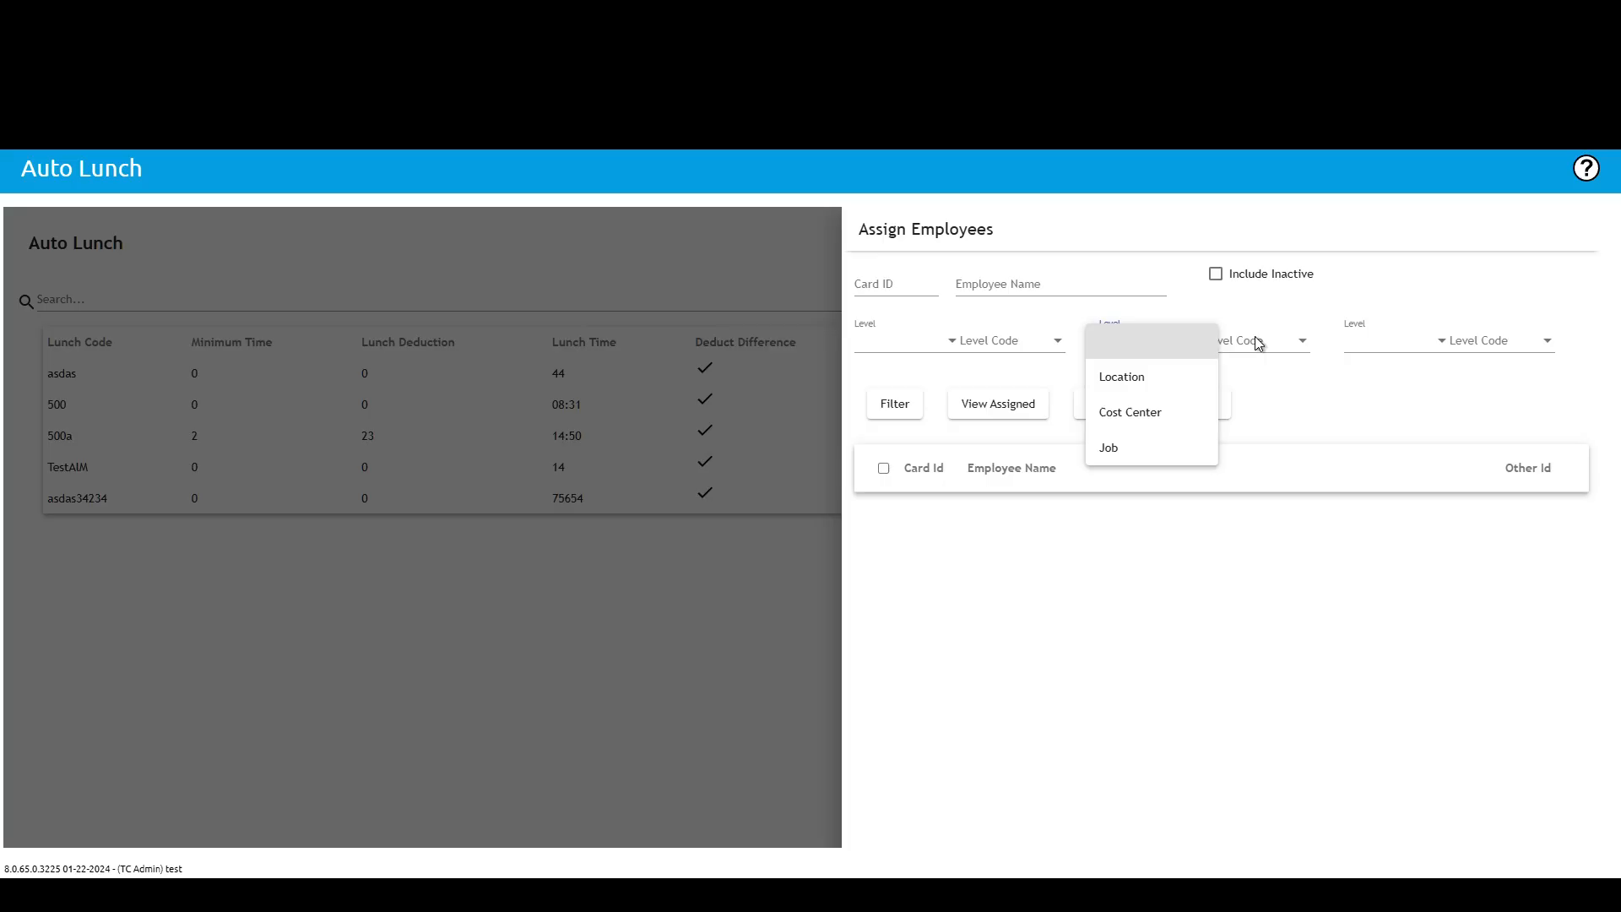
pyautogui.click(1299, 346)
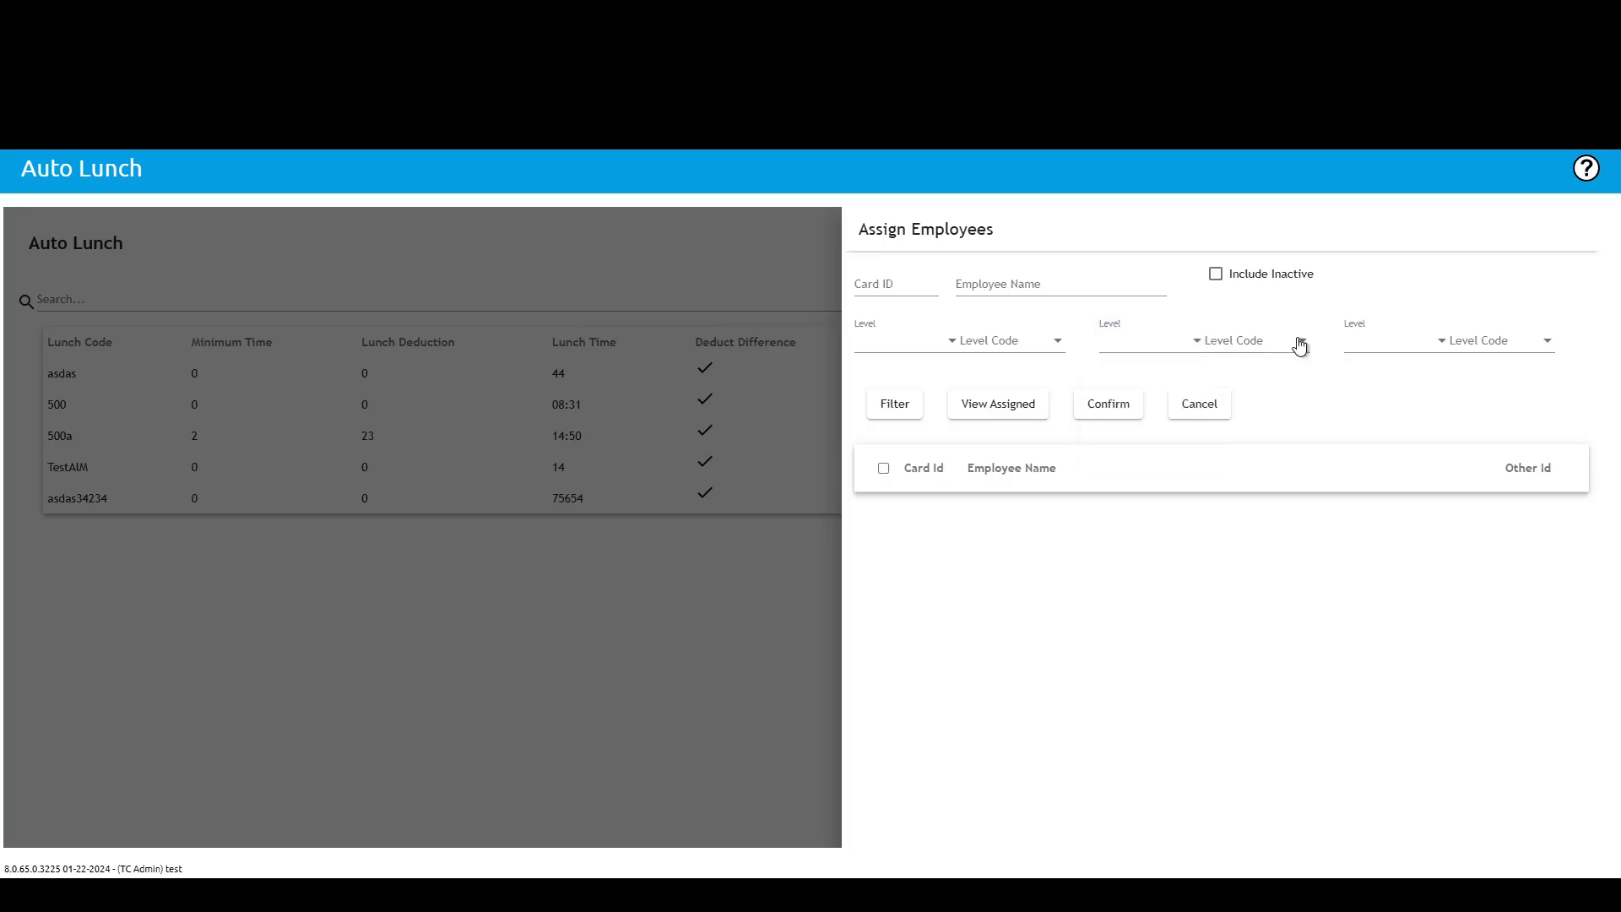
# Step: Filter assignable employees by Cost Center level code 9000, select all results, and close the panel unconfirmed
pyautogui.click(903, 347)
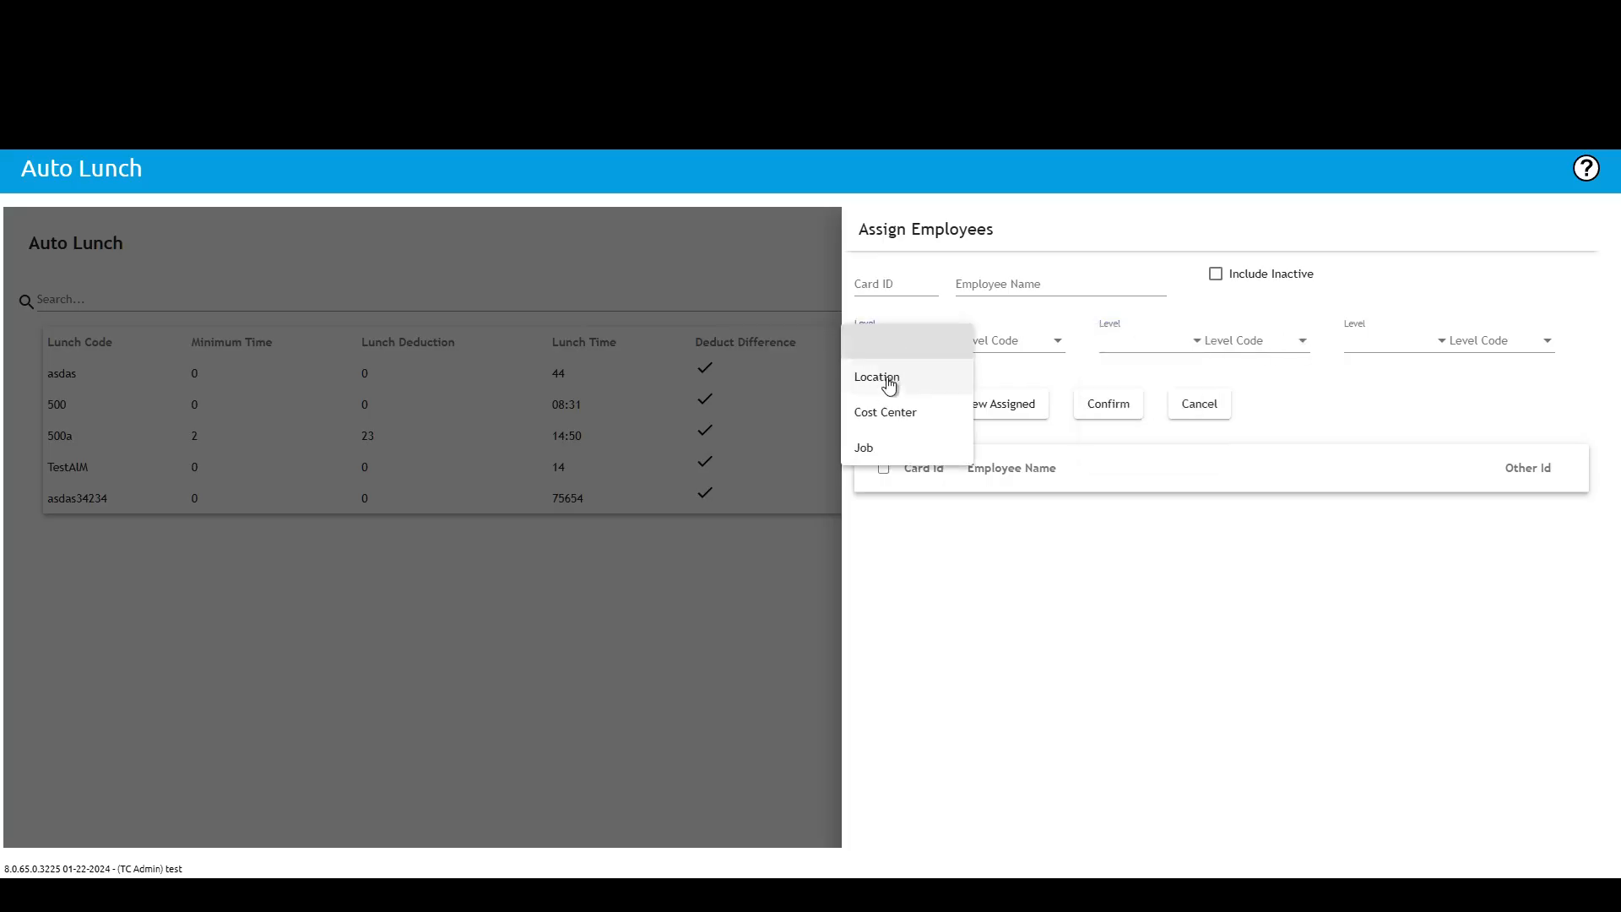
pyautogui.click(882, 414)
pyautogui.click(1045, 343)
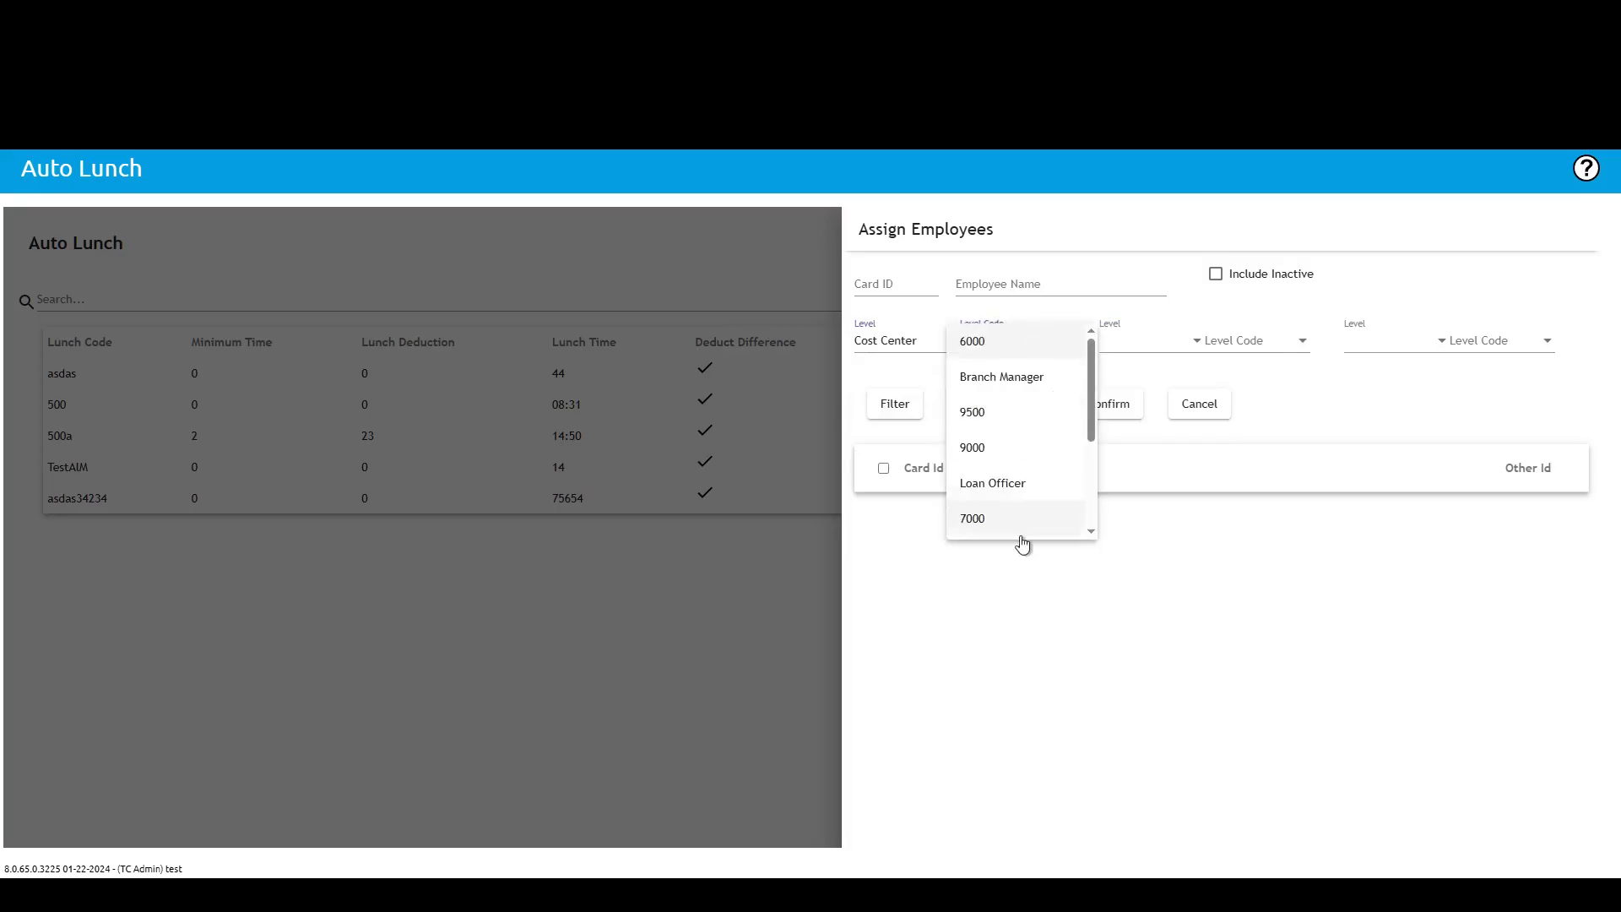
pyautogui.click(997, 449)
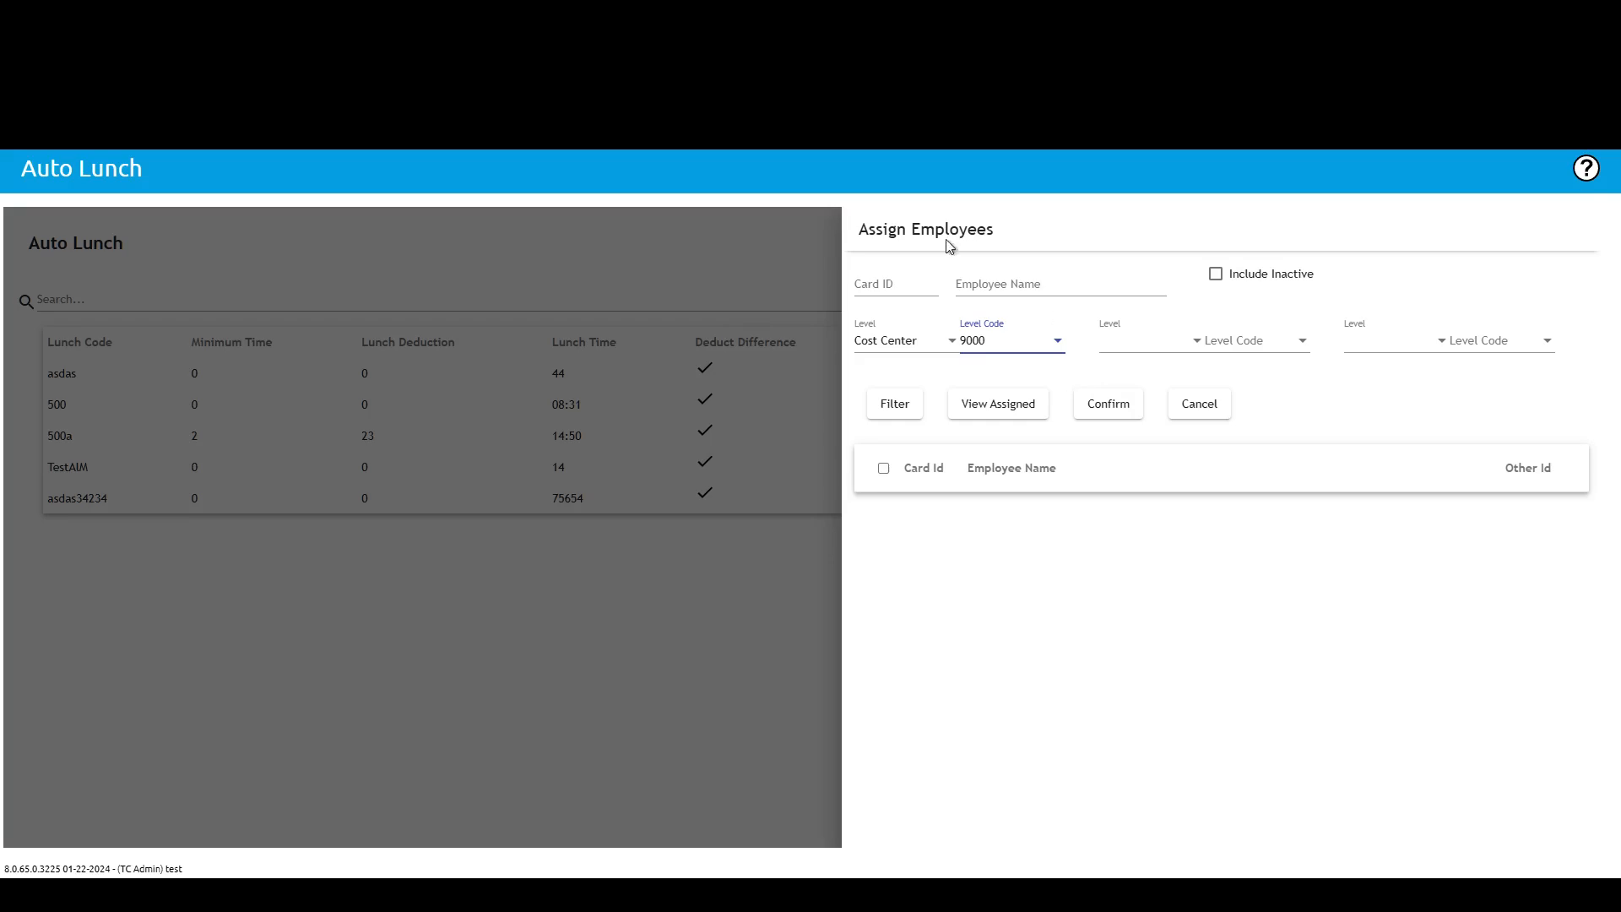
pyautogui.click(894, 406)
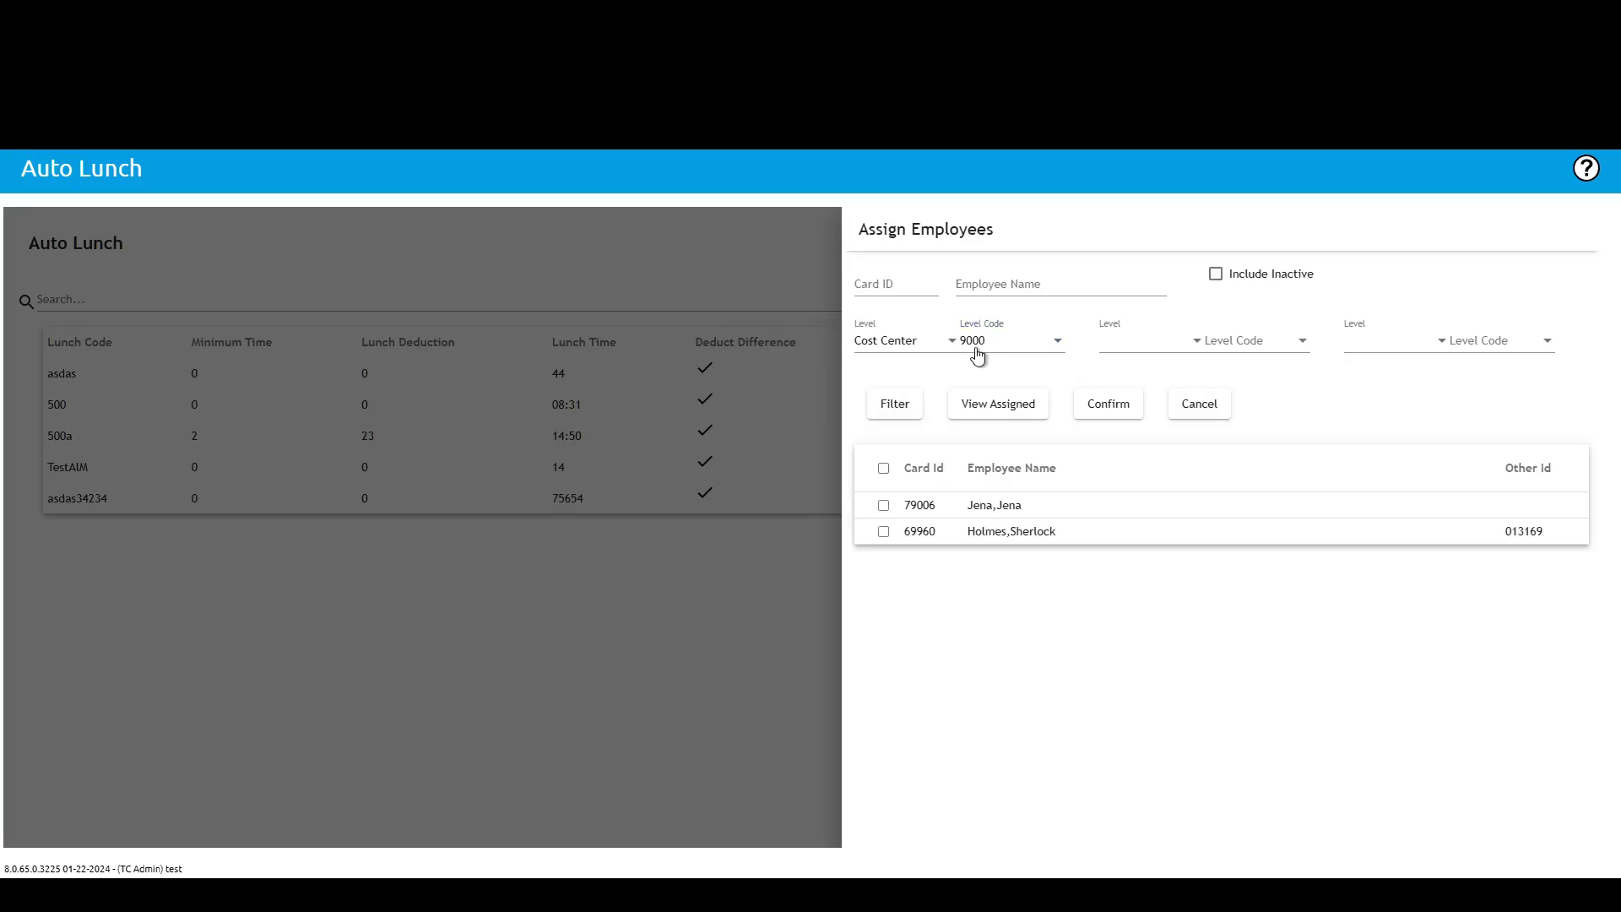
pyautogui.click(884, 469)
pyautogui.click(454, 247)
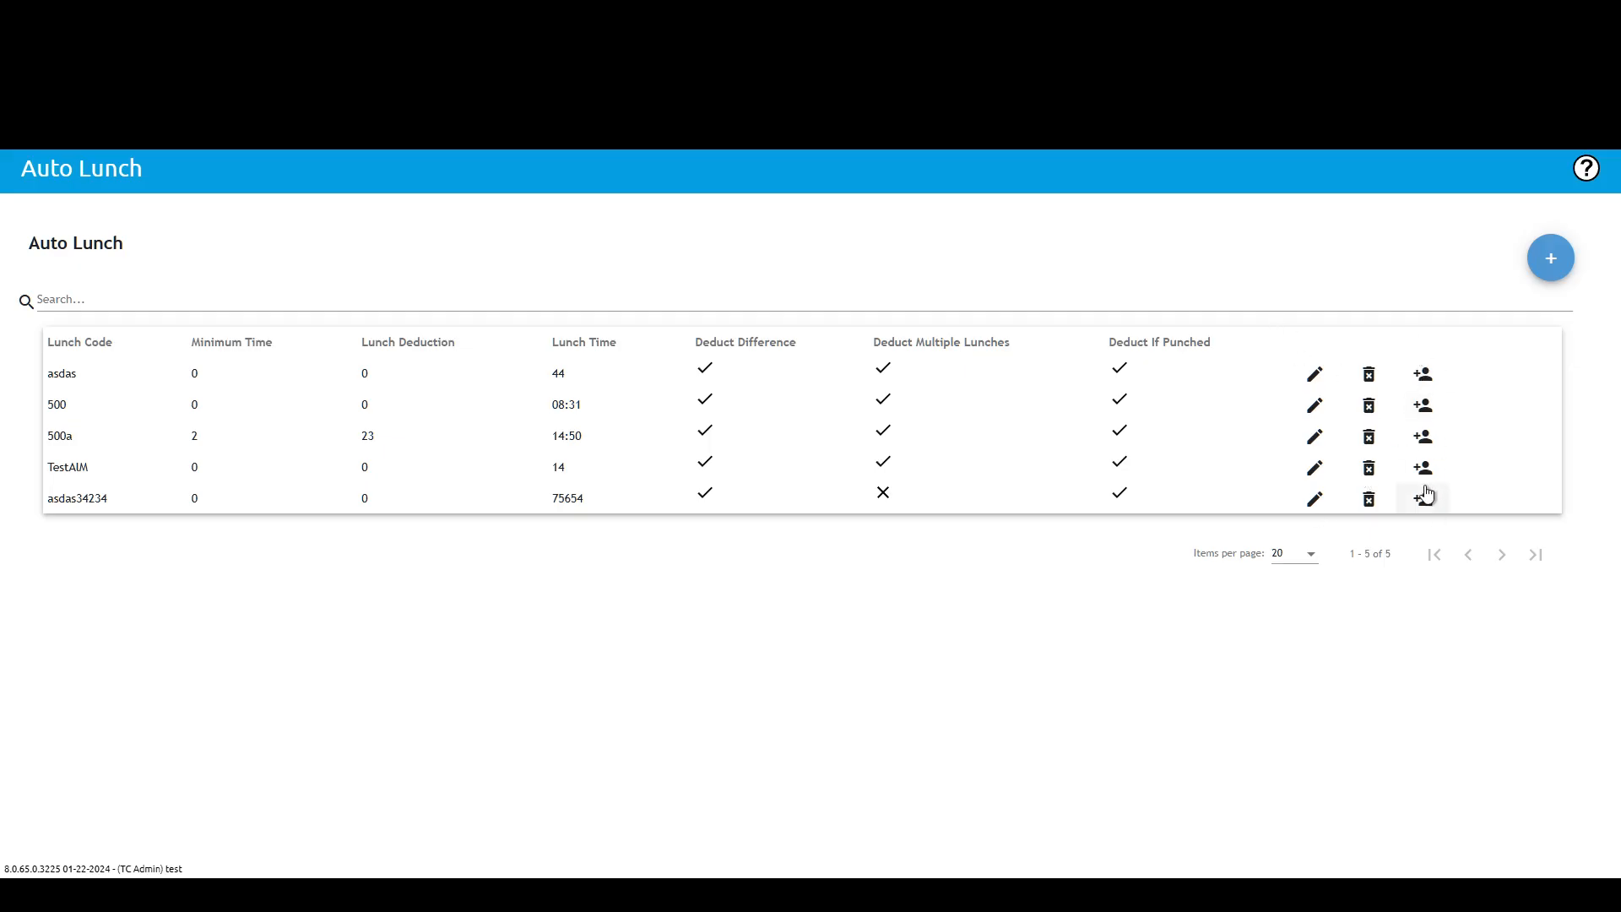
# Step: Open the Payroll / Admin Approval page and switch its view to Supervisor
pyautogui.click(202, 172)
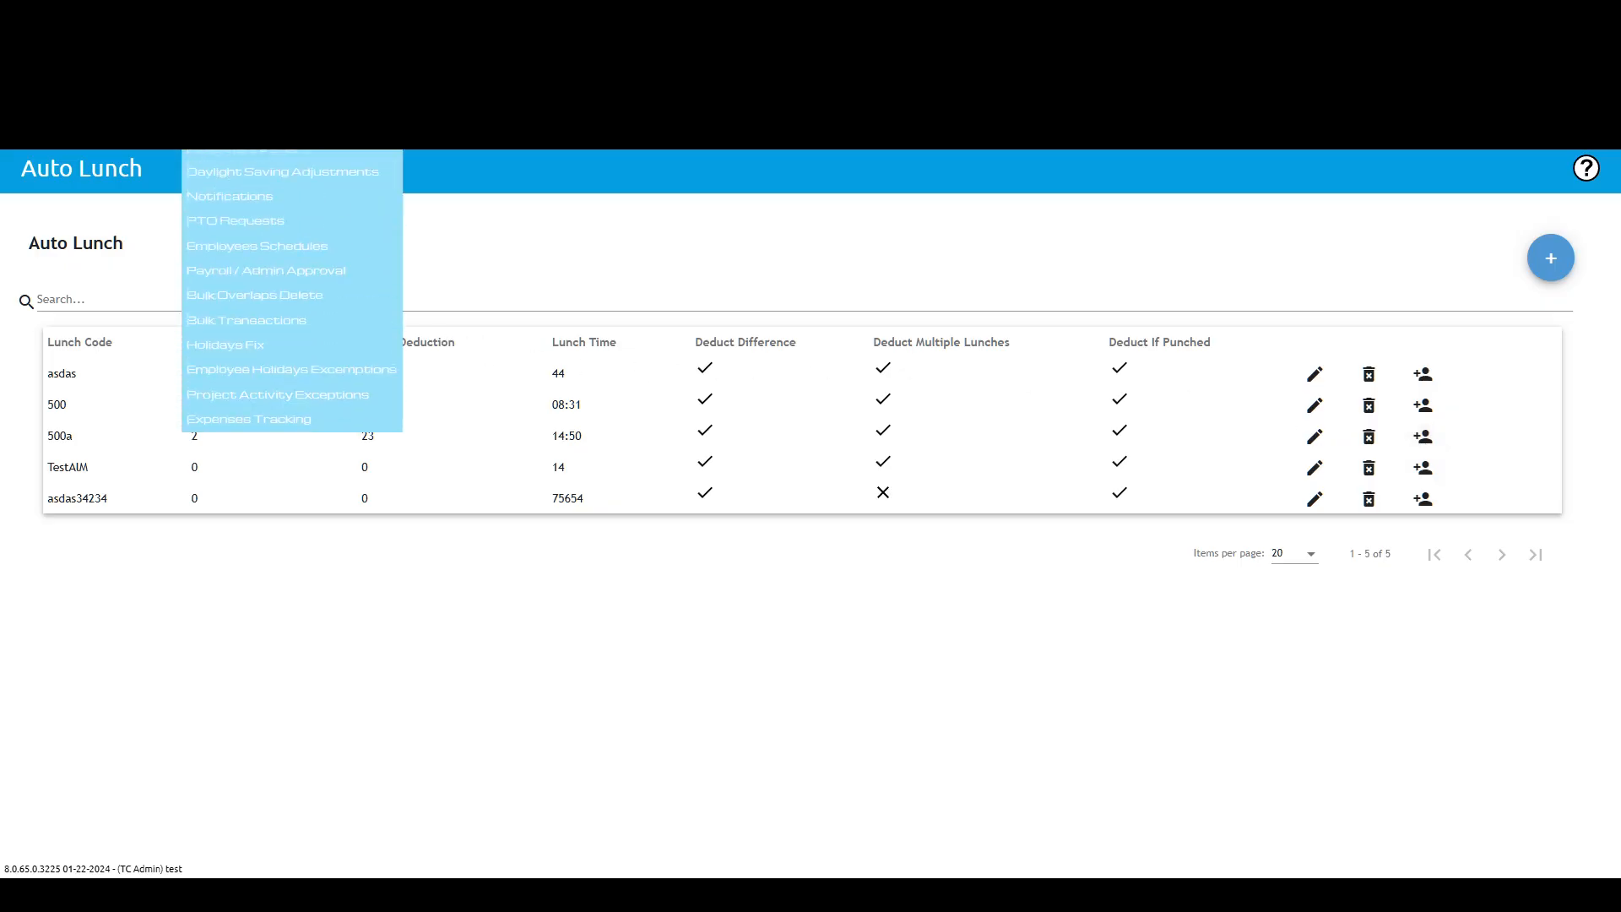
pyautogui.click(236, 279)
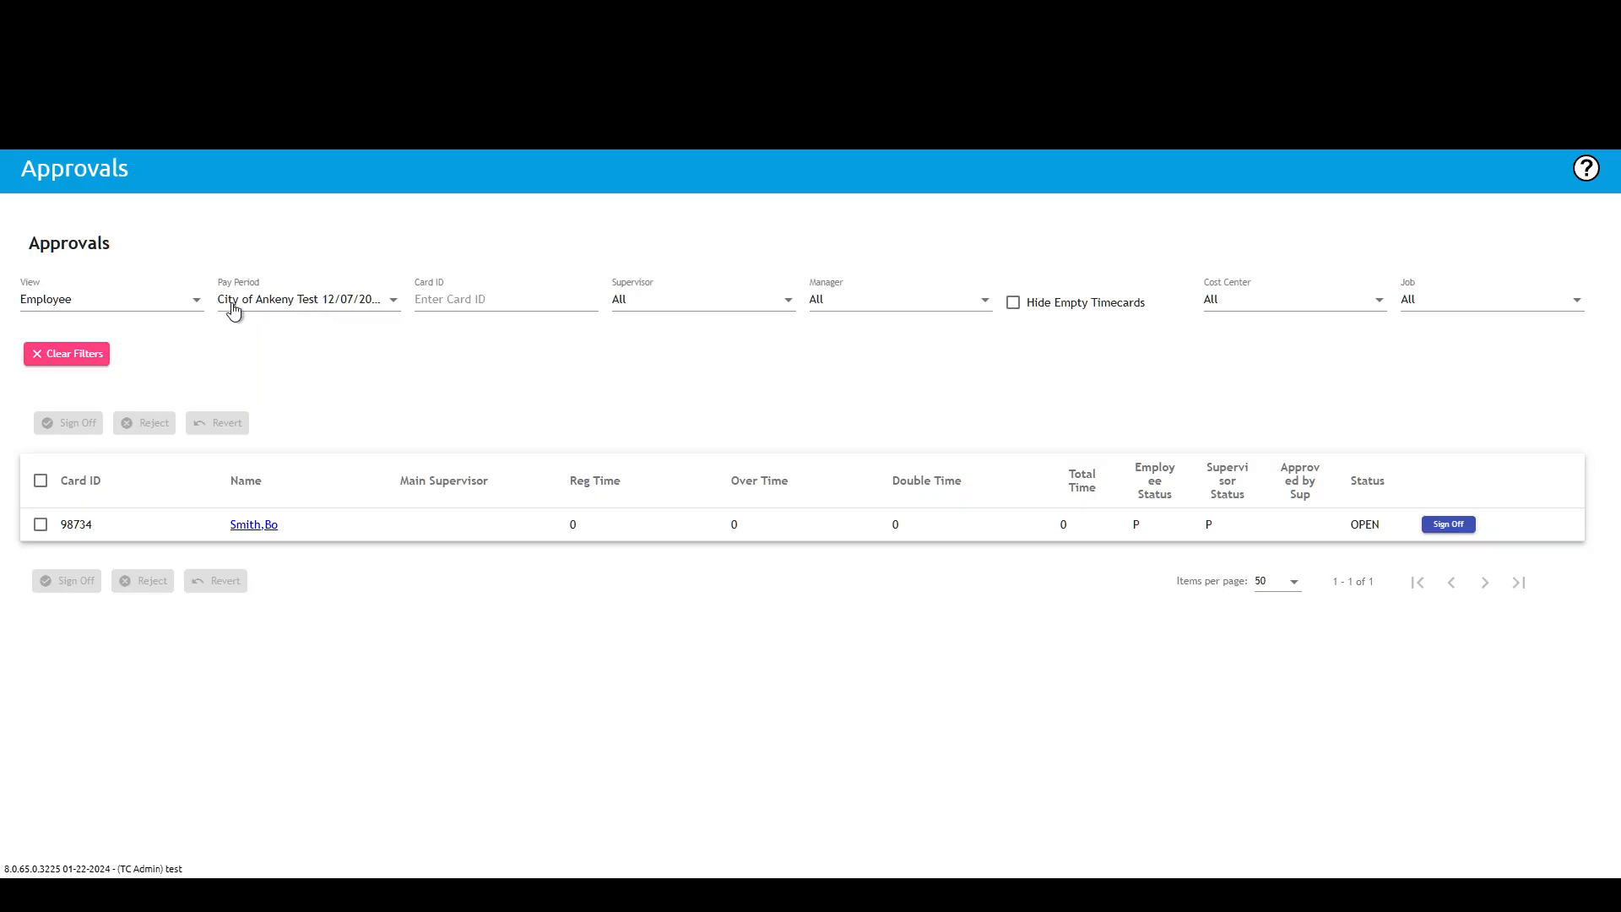
pyautogui.click(308, 302)
pyautogui.click(192, 304)
pyautogui.click(192, 304)
pyautogui.click(62, 338)
# Step: Switch through several pay periods, including Test Bi-Weekly, Parker and Test 2, to compare their timecard lists
pyautogui.click(365, 307)
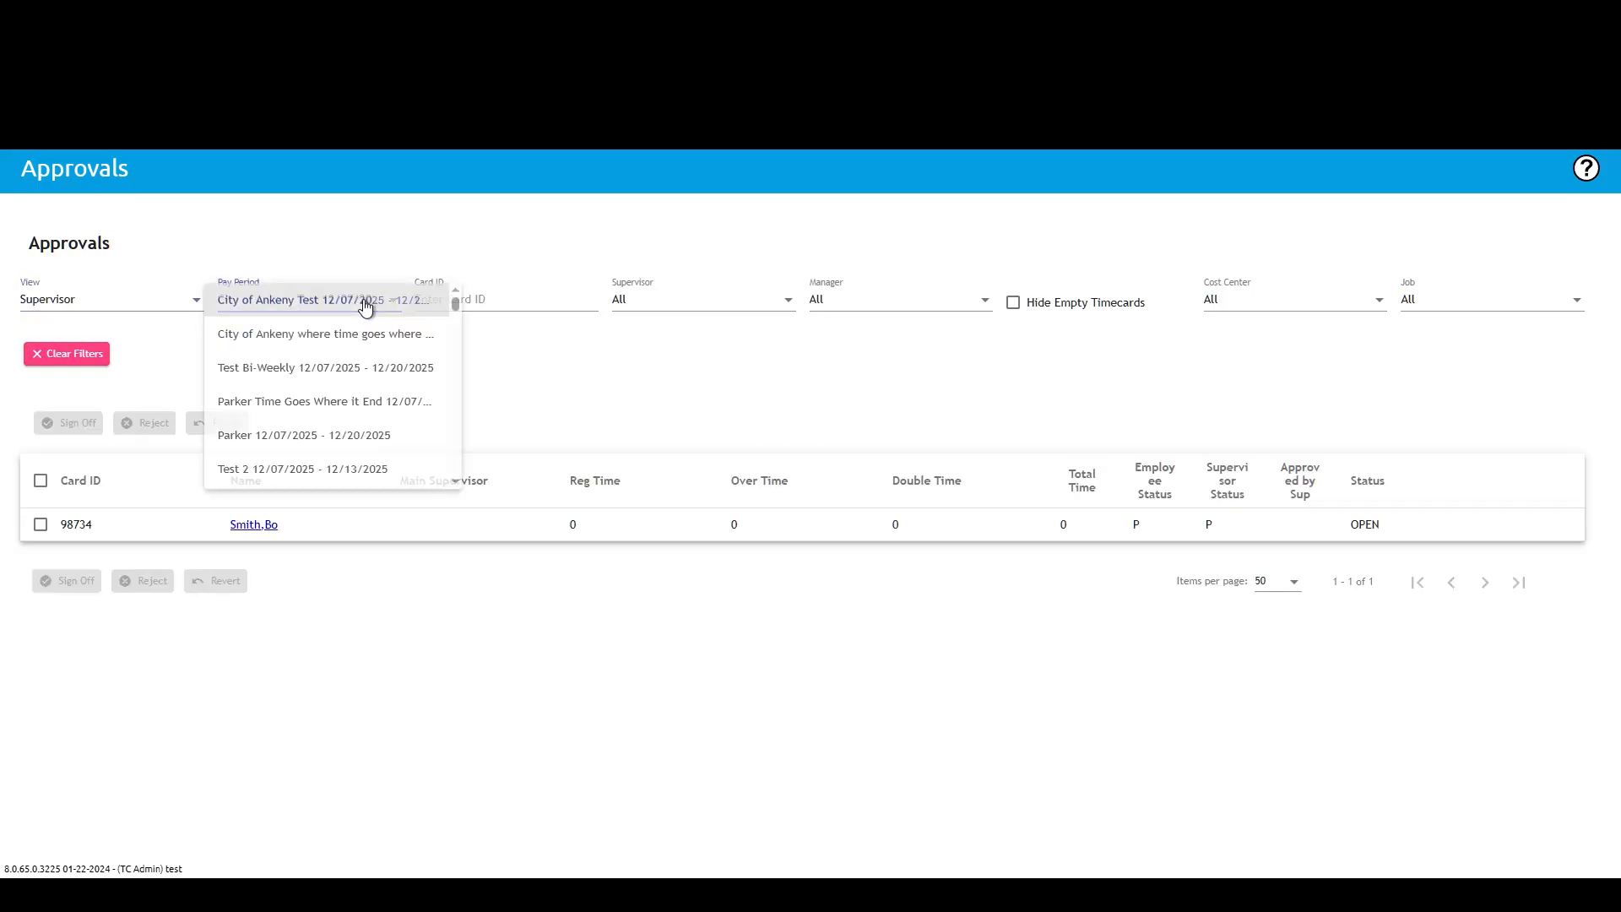
pyautogui.click(347, 380)
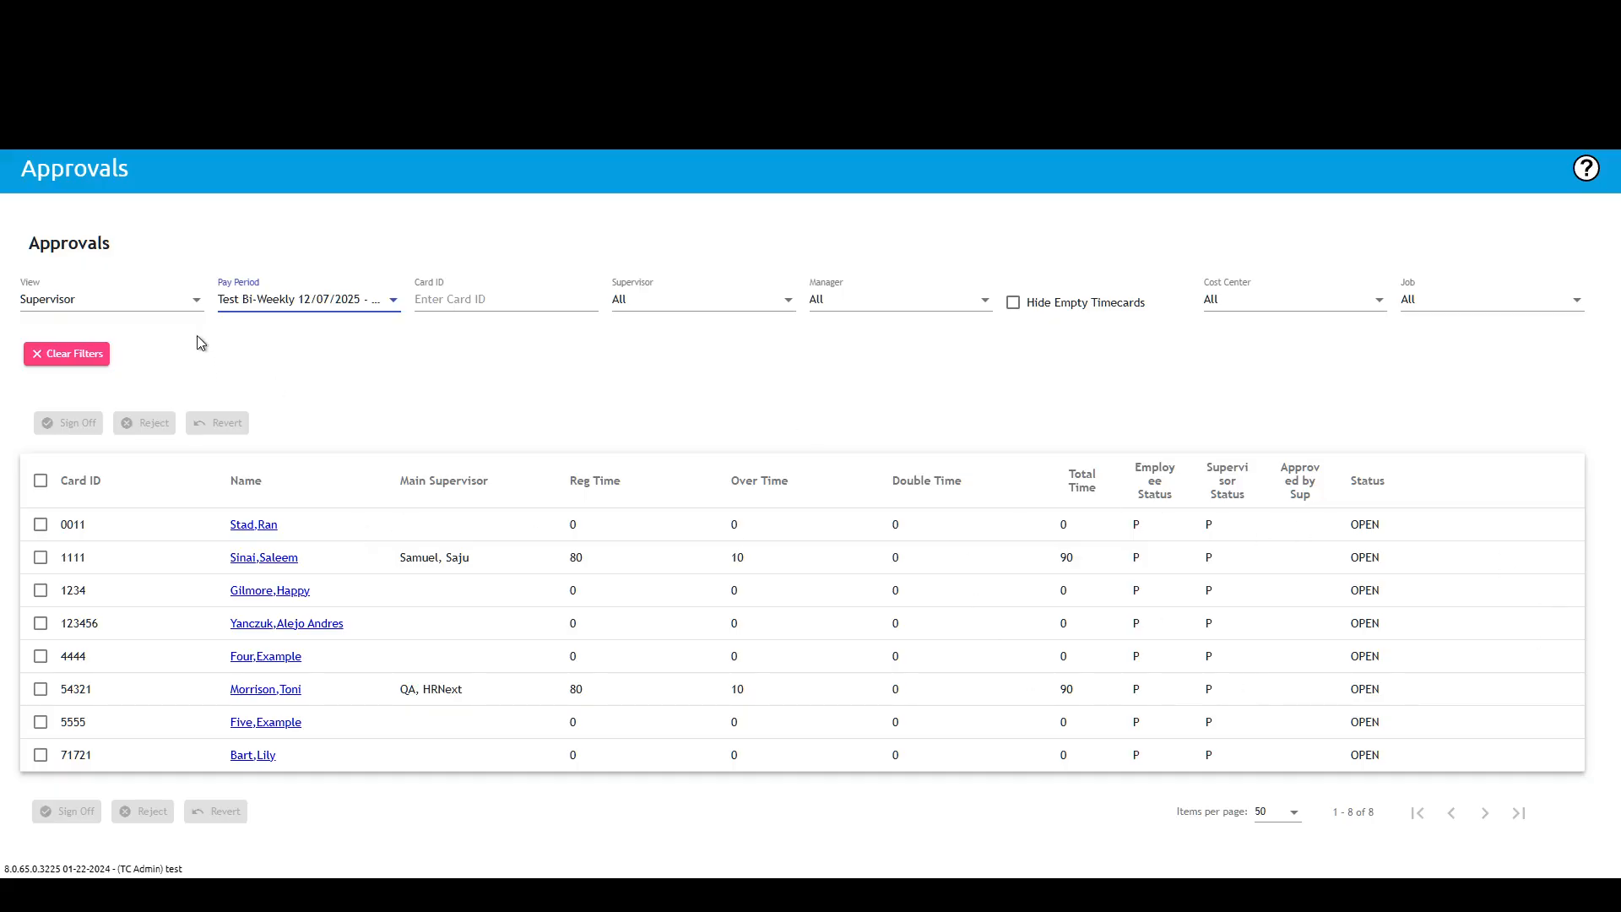
pyautogui.click(331, 306)
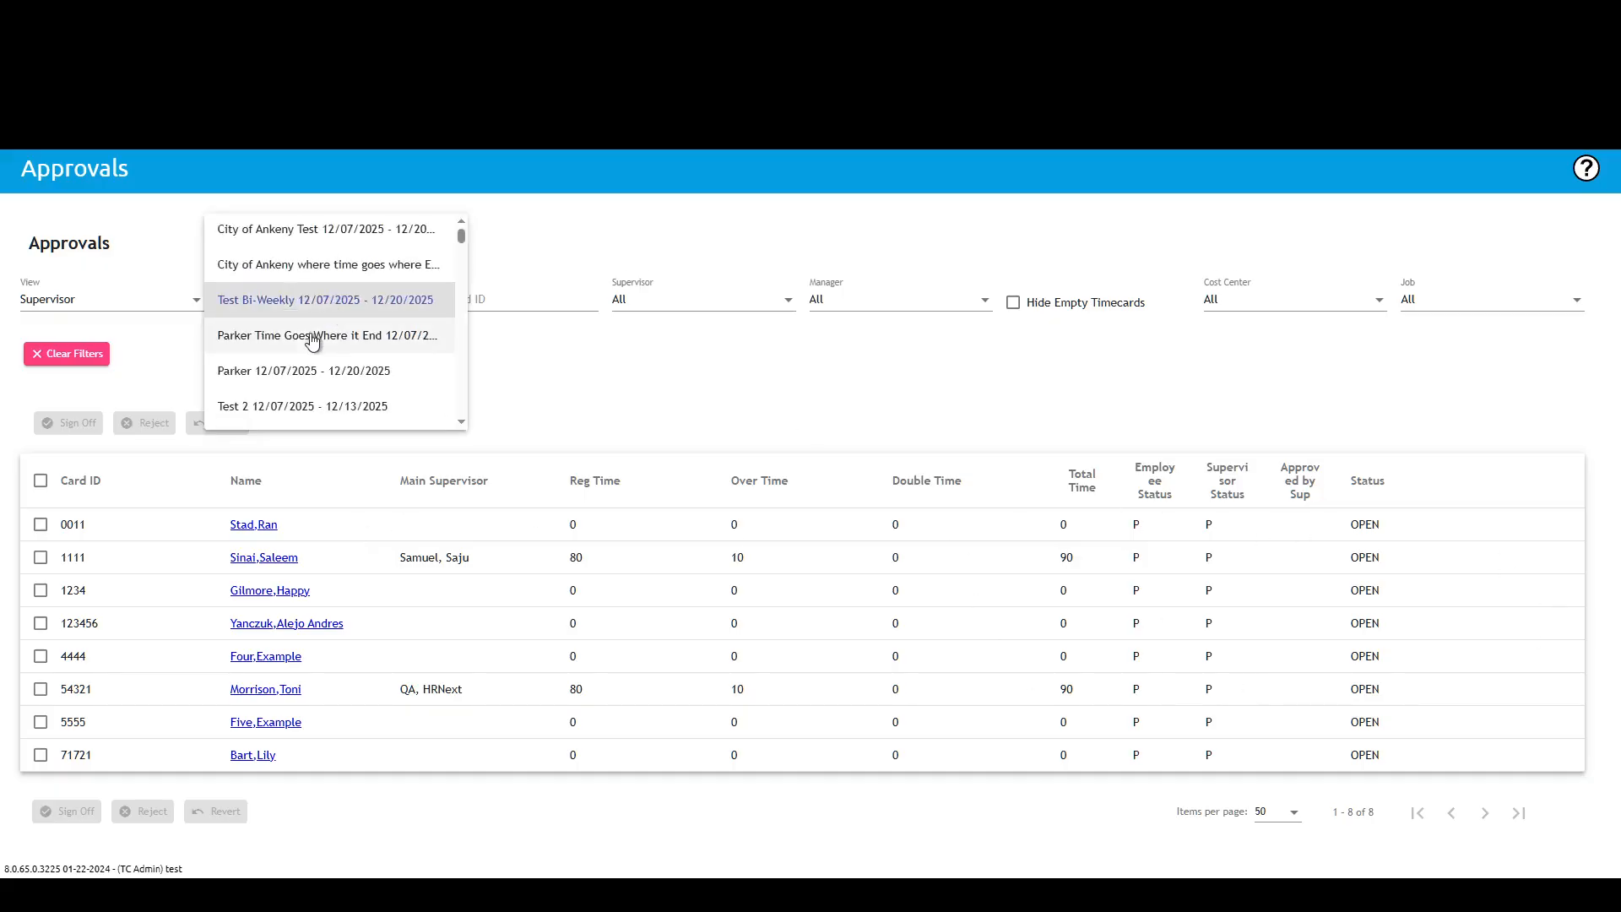
pyautogui.click(307, 372)
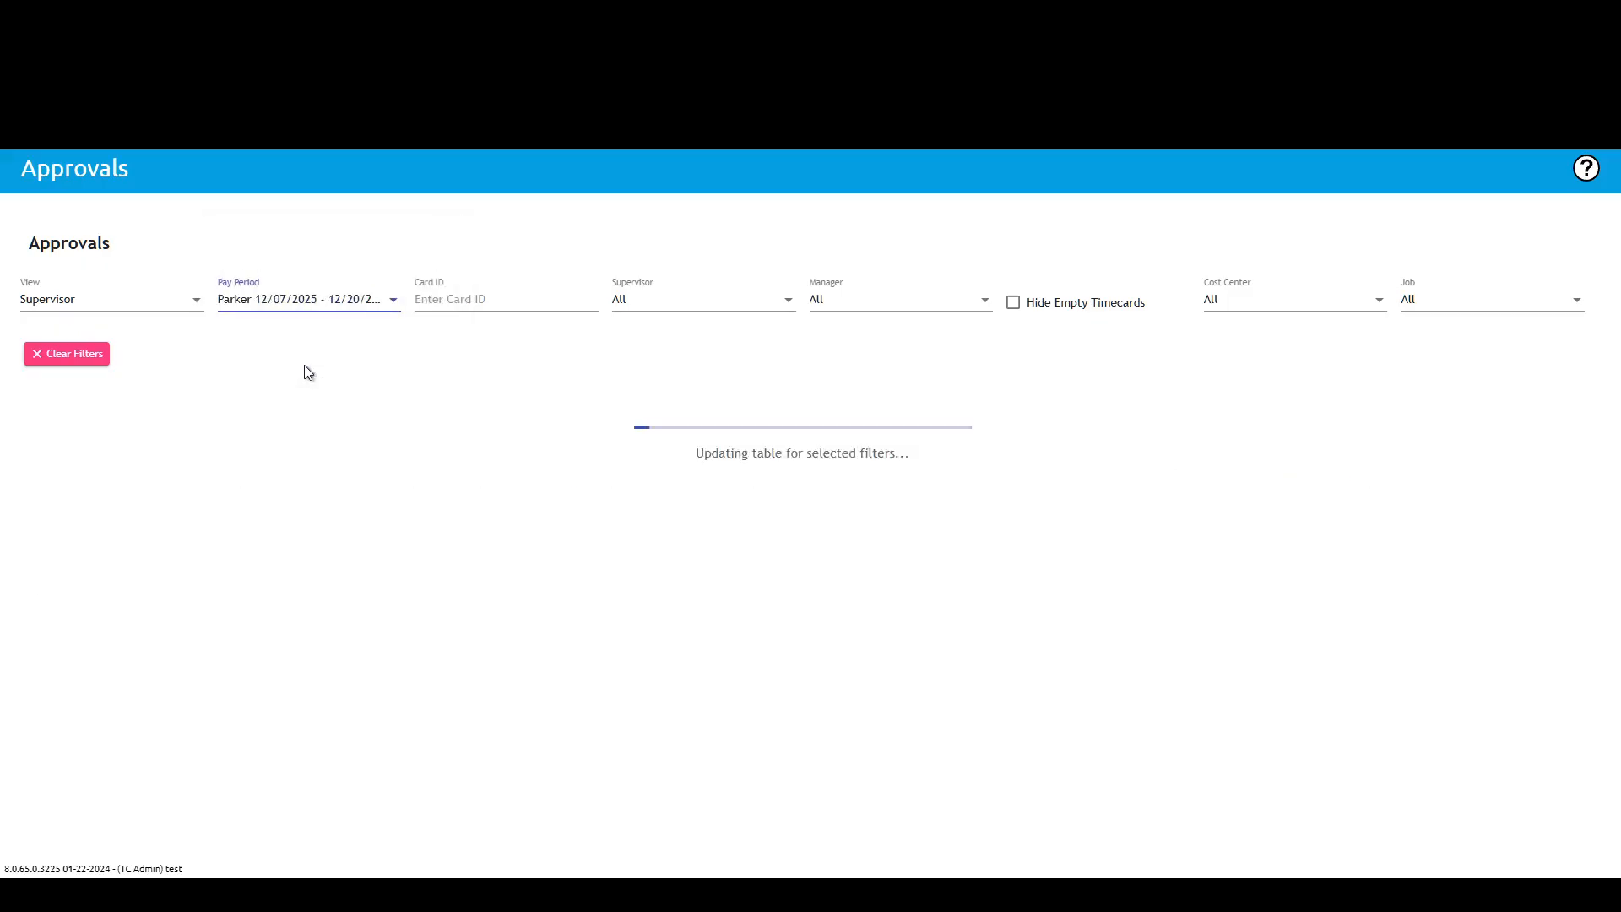
pyautogui.click(336, 301)
pyautogui.scroll(-5, 334, 358)
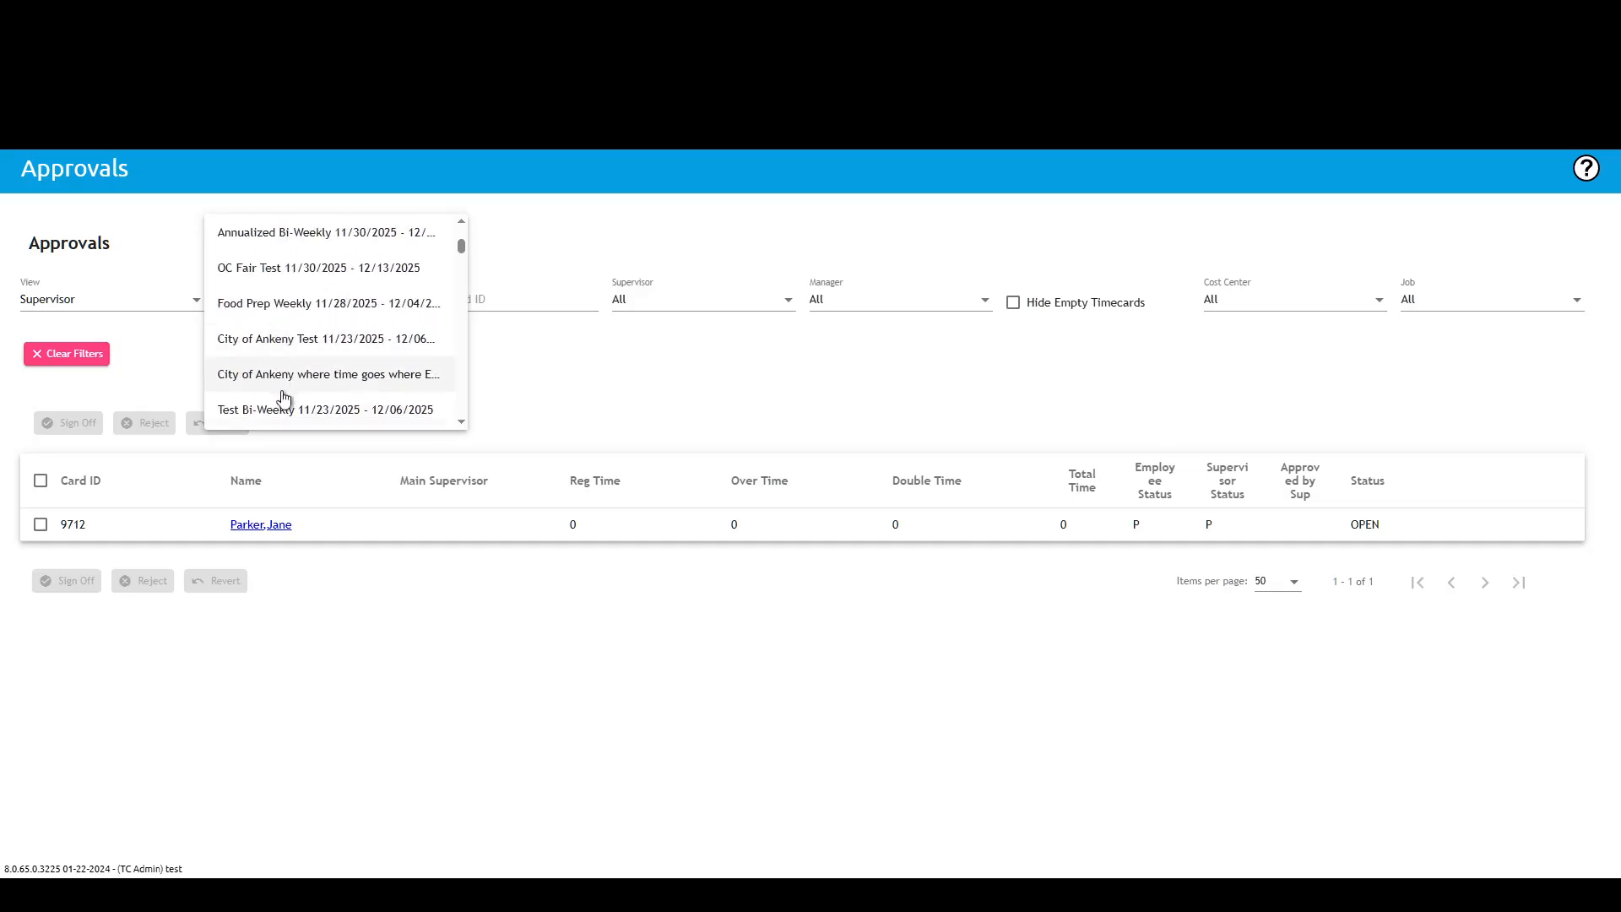
pyautogui.click(368, 410)
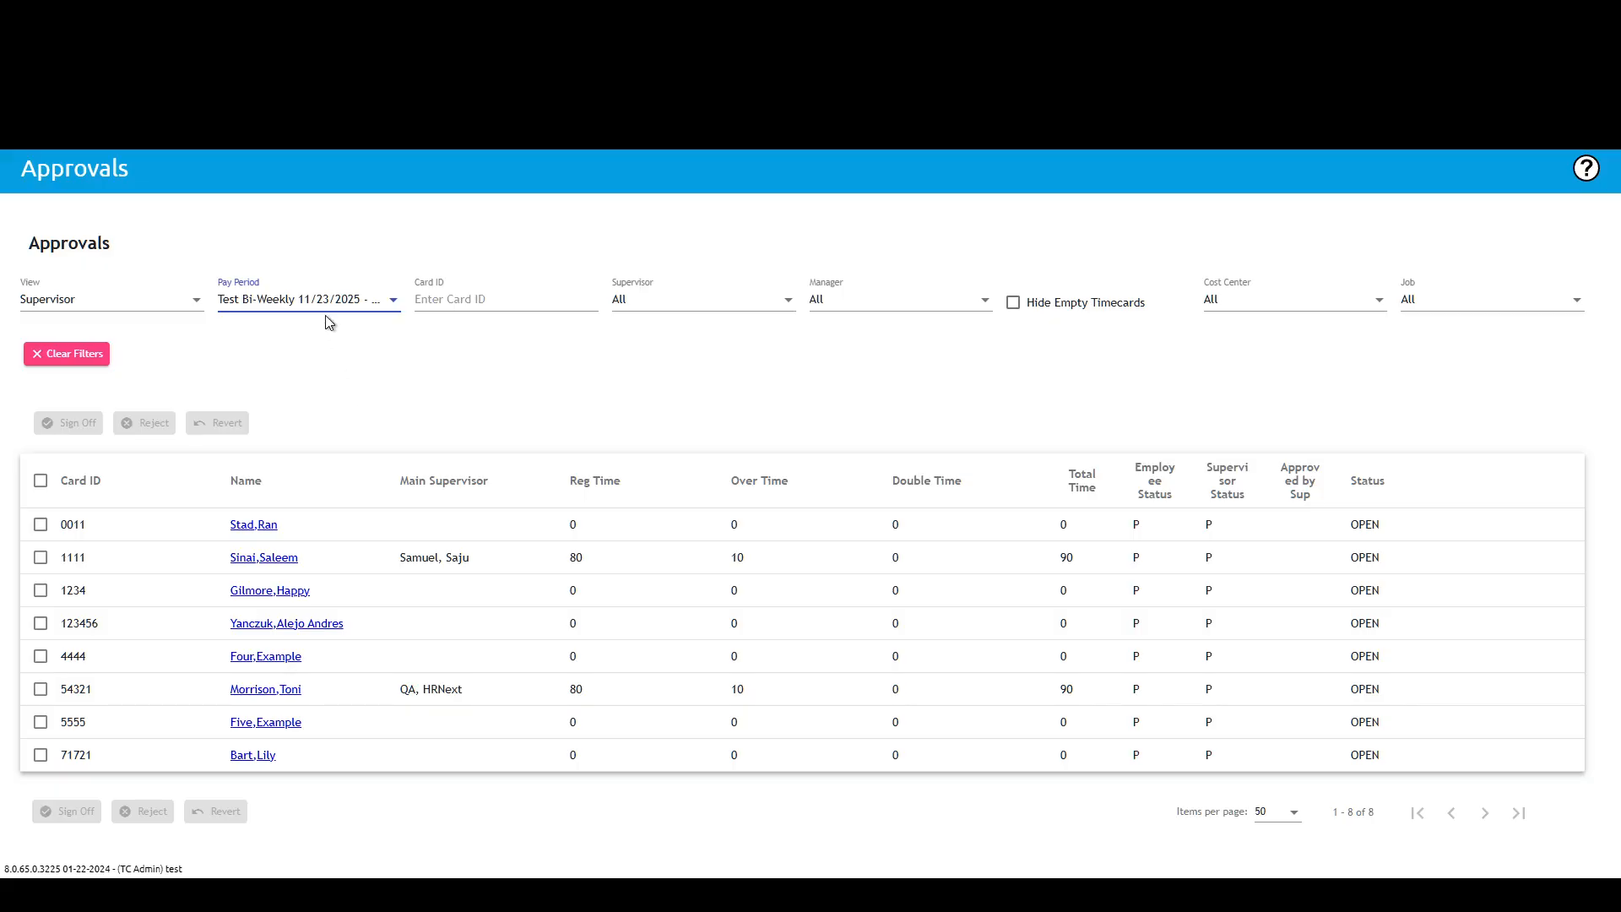
pyautogui.click(331, 293)
pyautogui.click(318, 342)
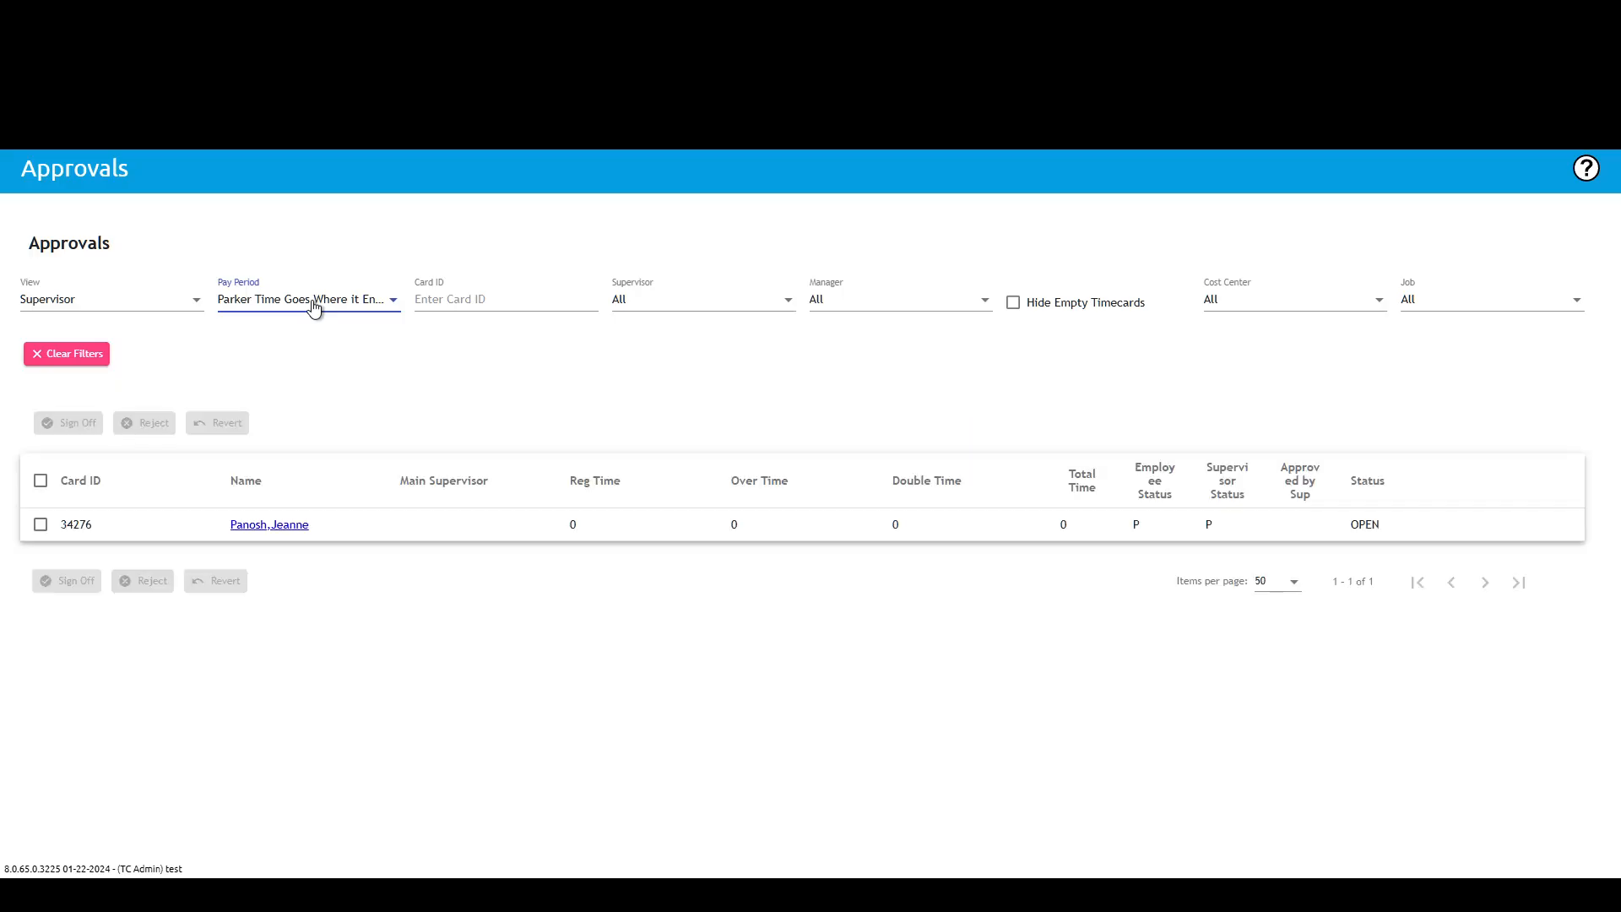
pyautogui.click(314, 302)
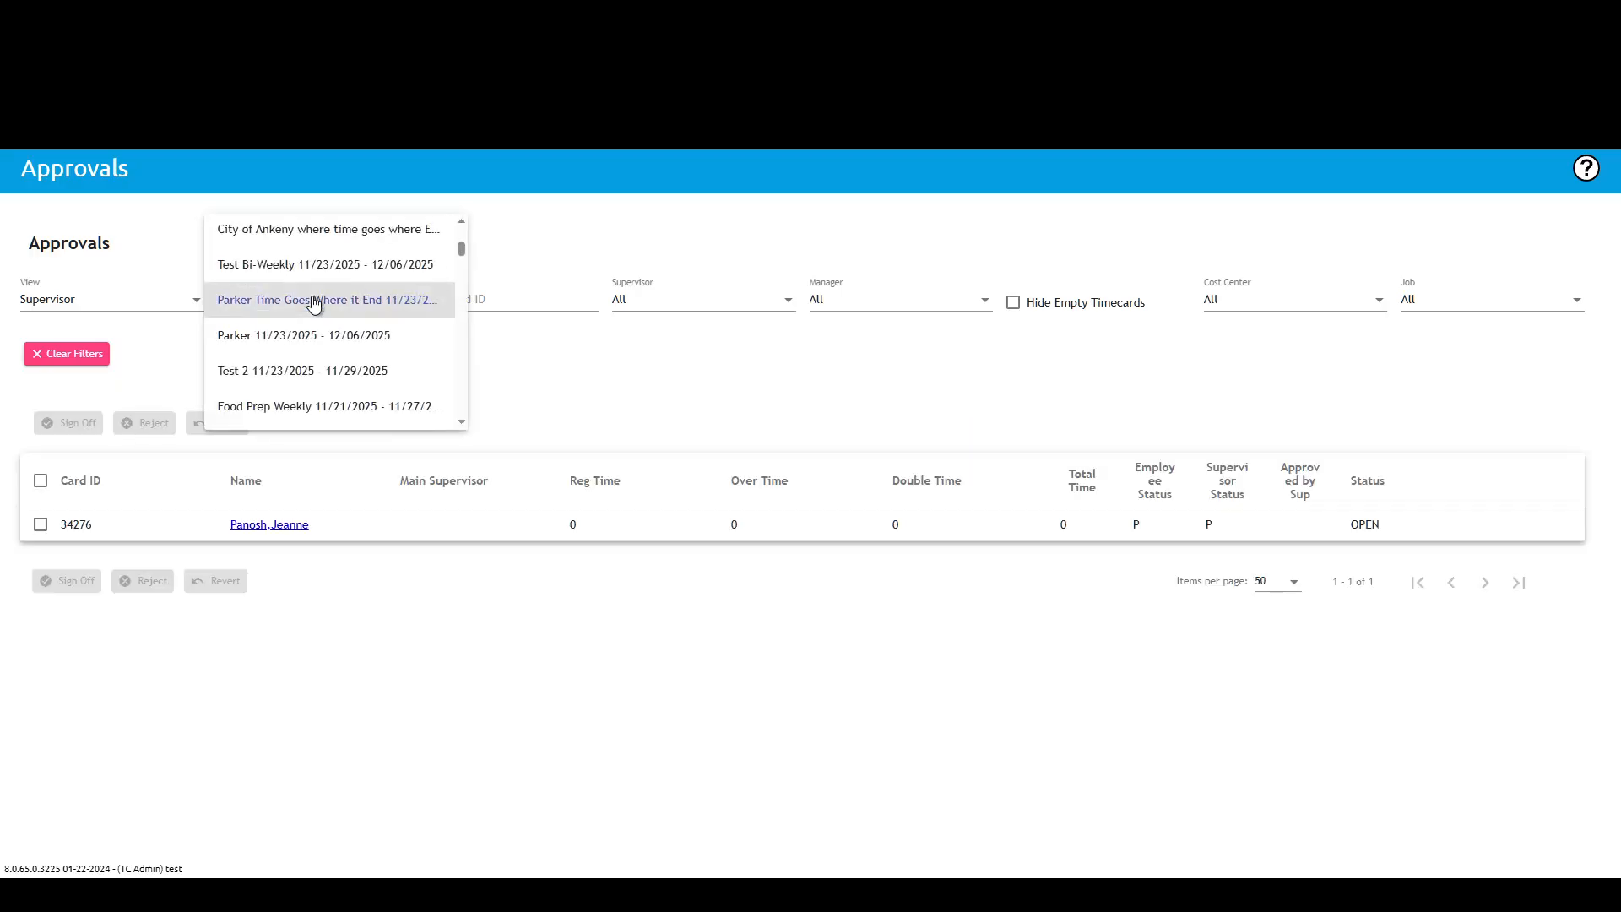
pyautogui.click(314, 376)
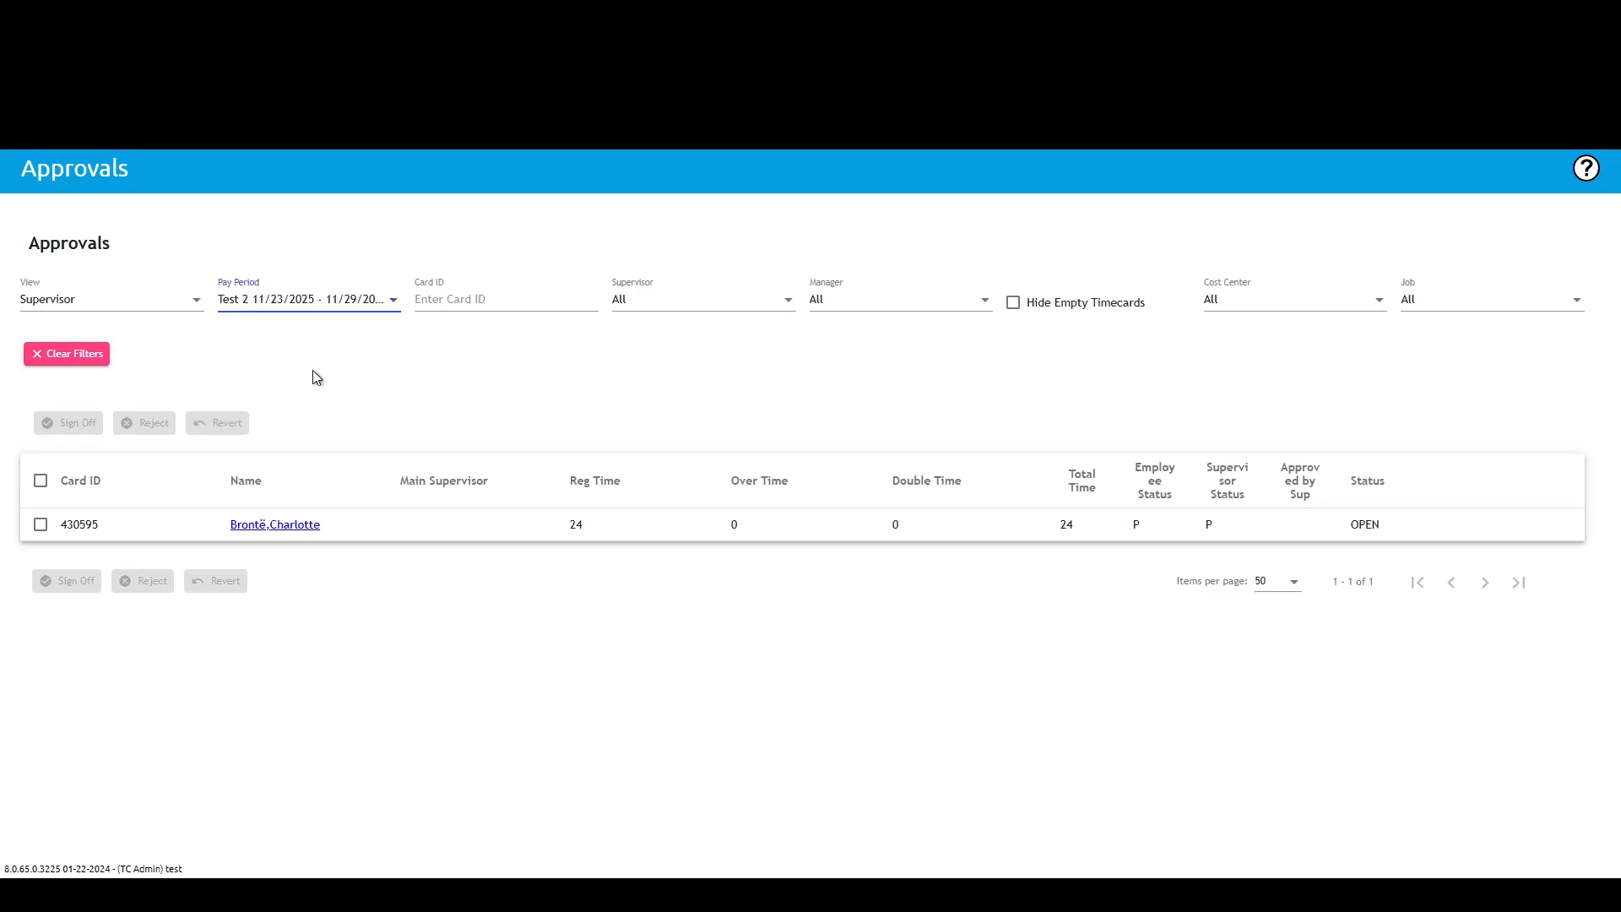
# Step: Choose the Food Service Payroll 11/16/2025 pay period and select all of its timecards
pyautogui.click(324, 299)
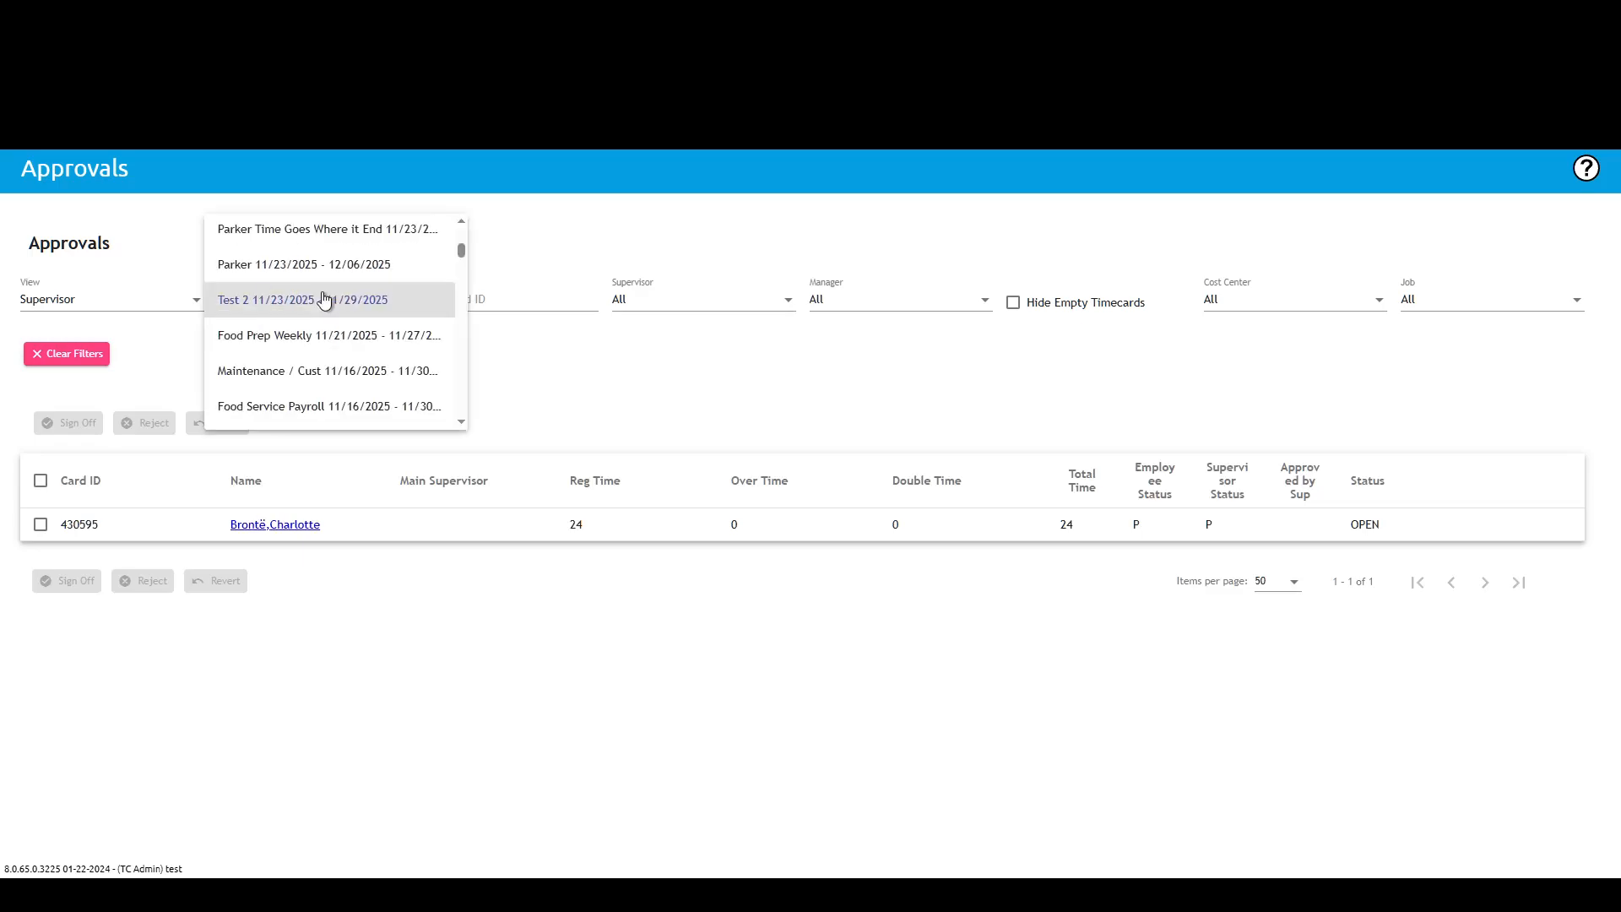
pyautogui.click(326, 407)
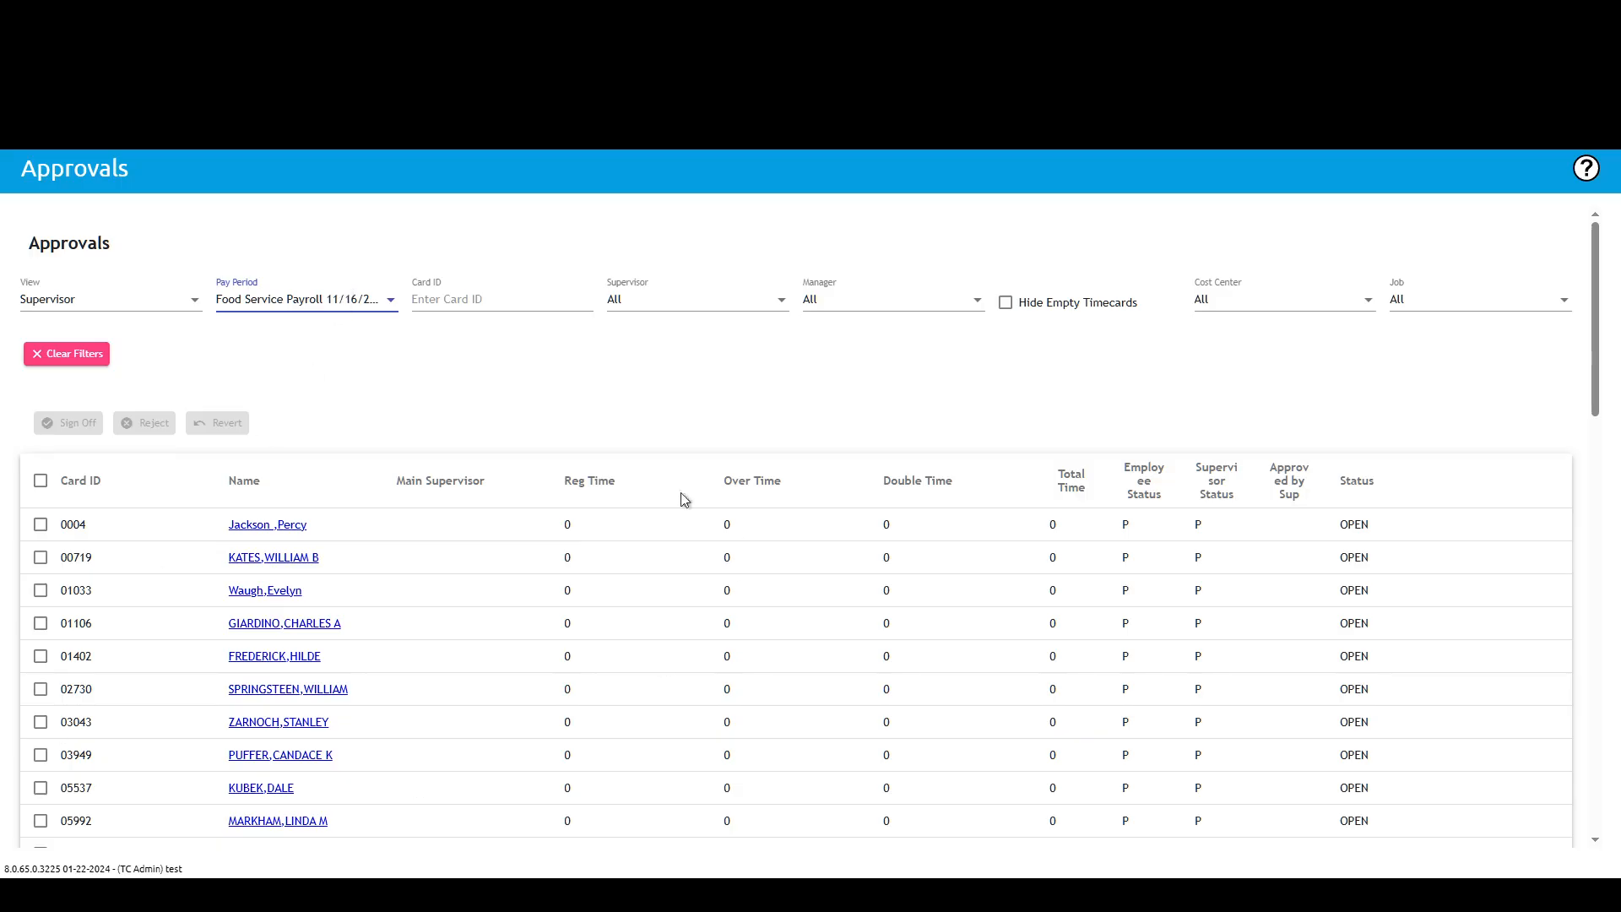
pyautogui.click(40, 526)
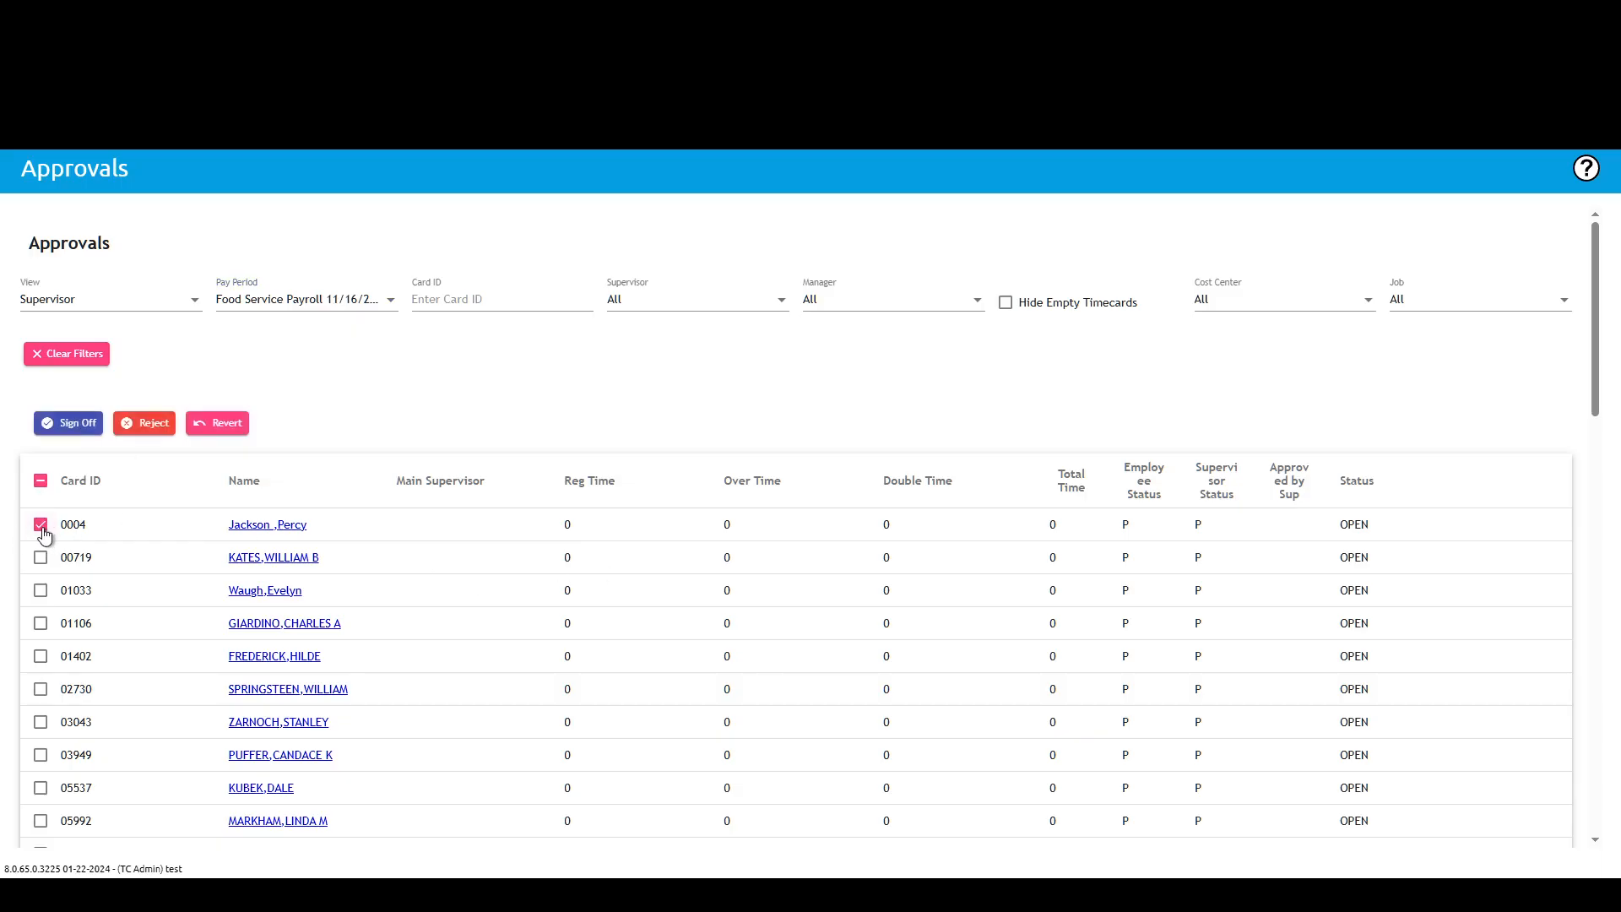
pyautogui.click(44, 483)
# Step: Try to sign off all selected timecards and dismiss the resulting message
pyautogui.scroll(-3, 81, 635)
pyautogui.scroll(-10, 81, 635)
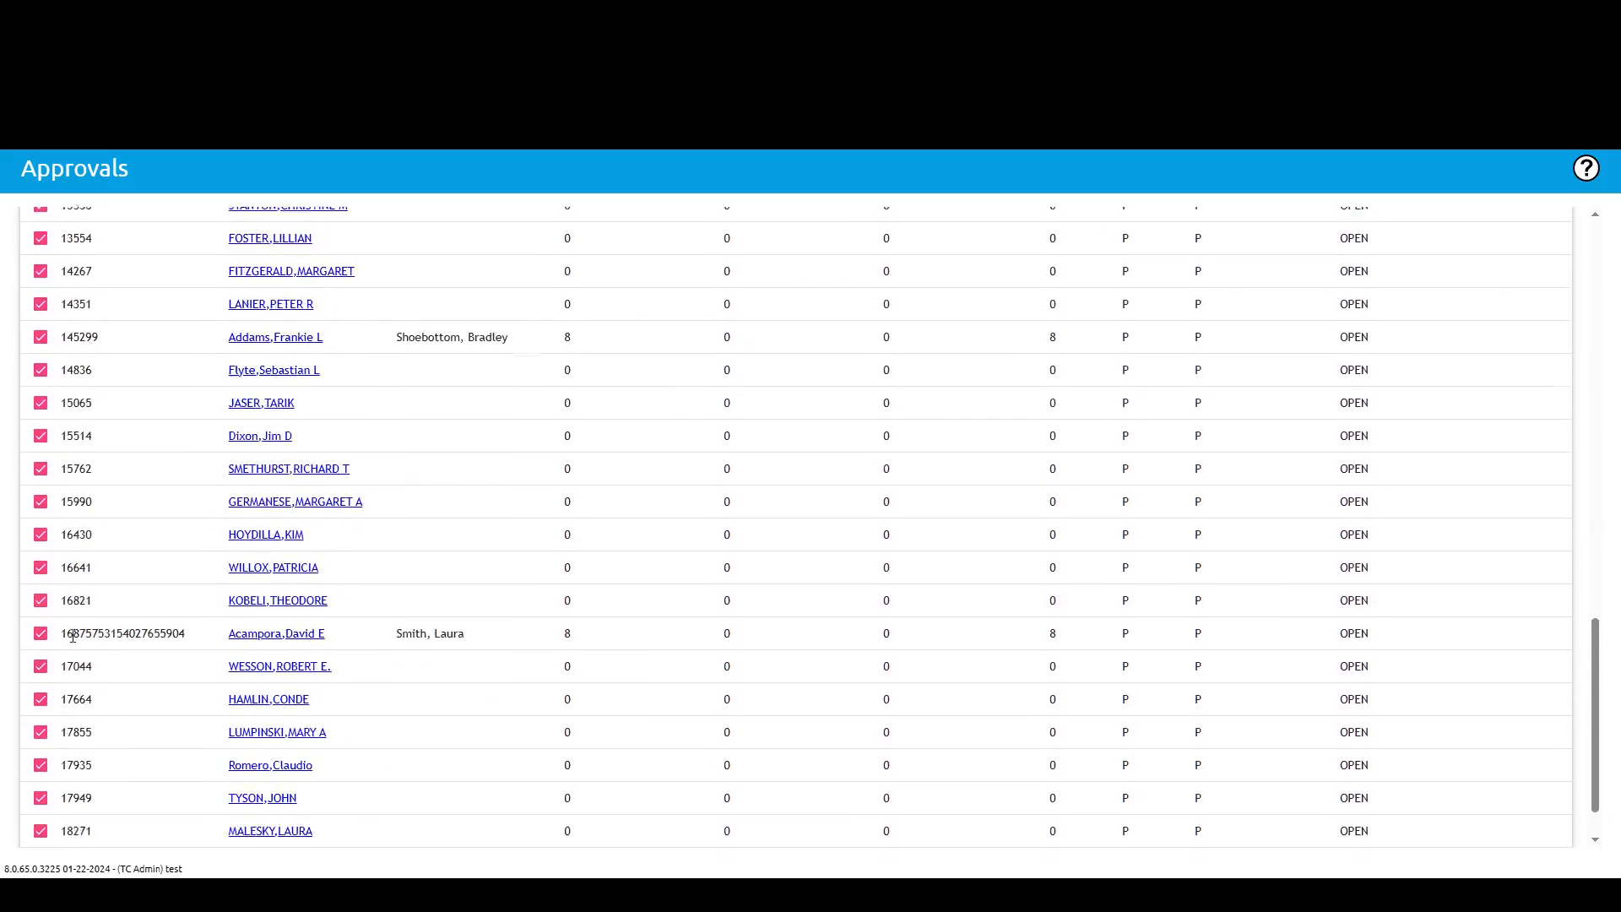
pyautogui.scroll(5, 73, 635)
pyautogui.scroll(10, 59, 624)
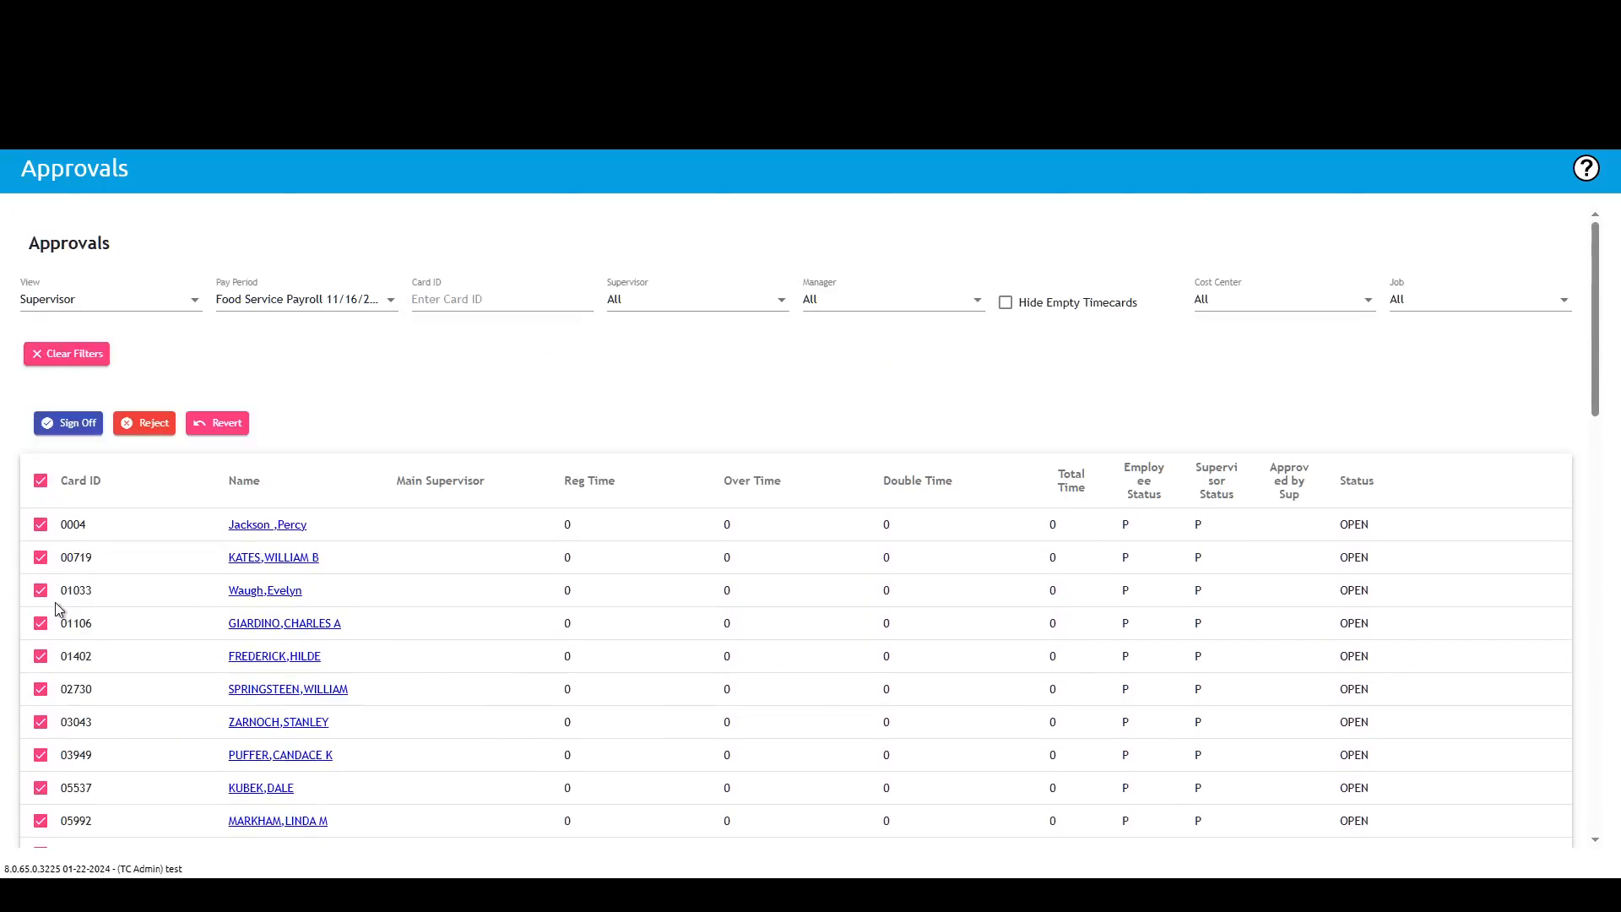
pyautogui.click(61, 425)
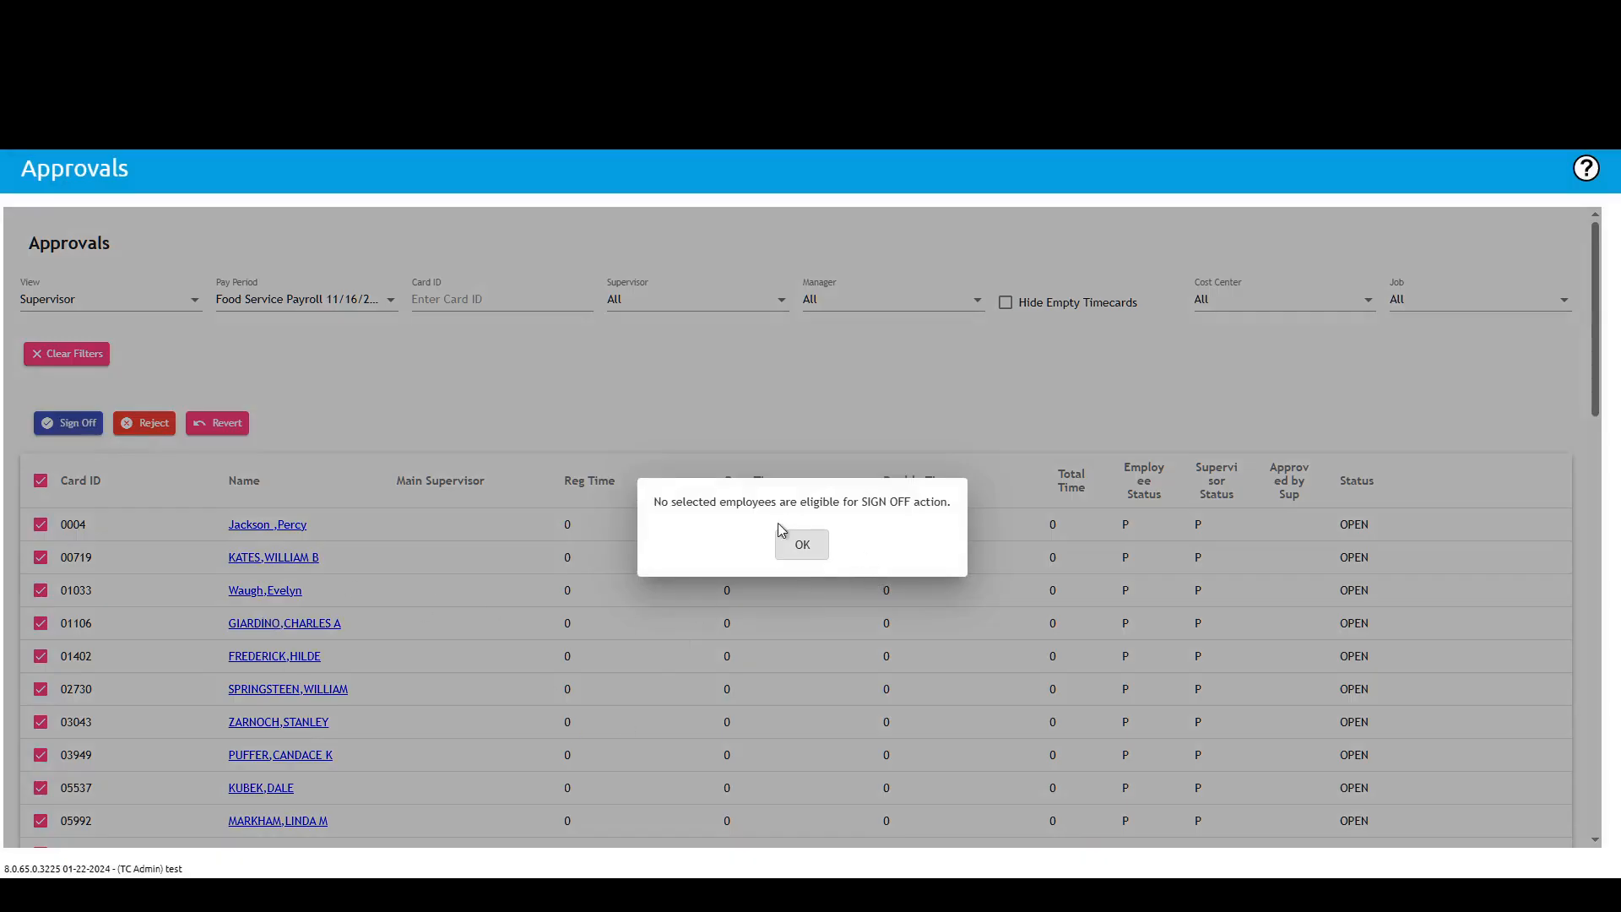
pyautogui.click(803, 544)
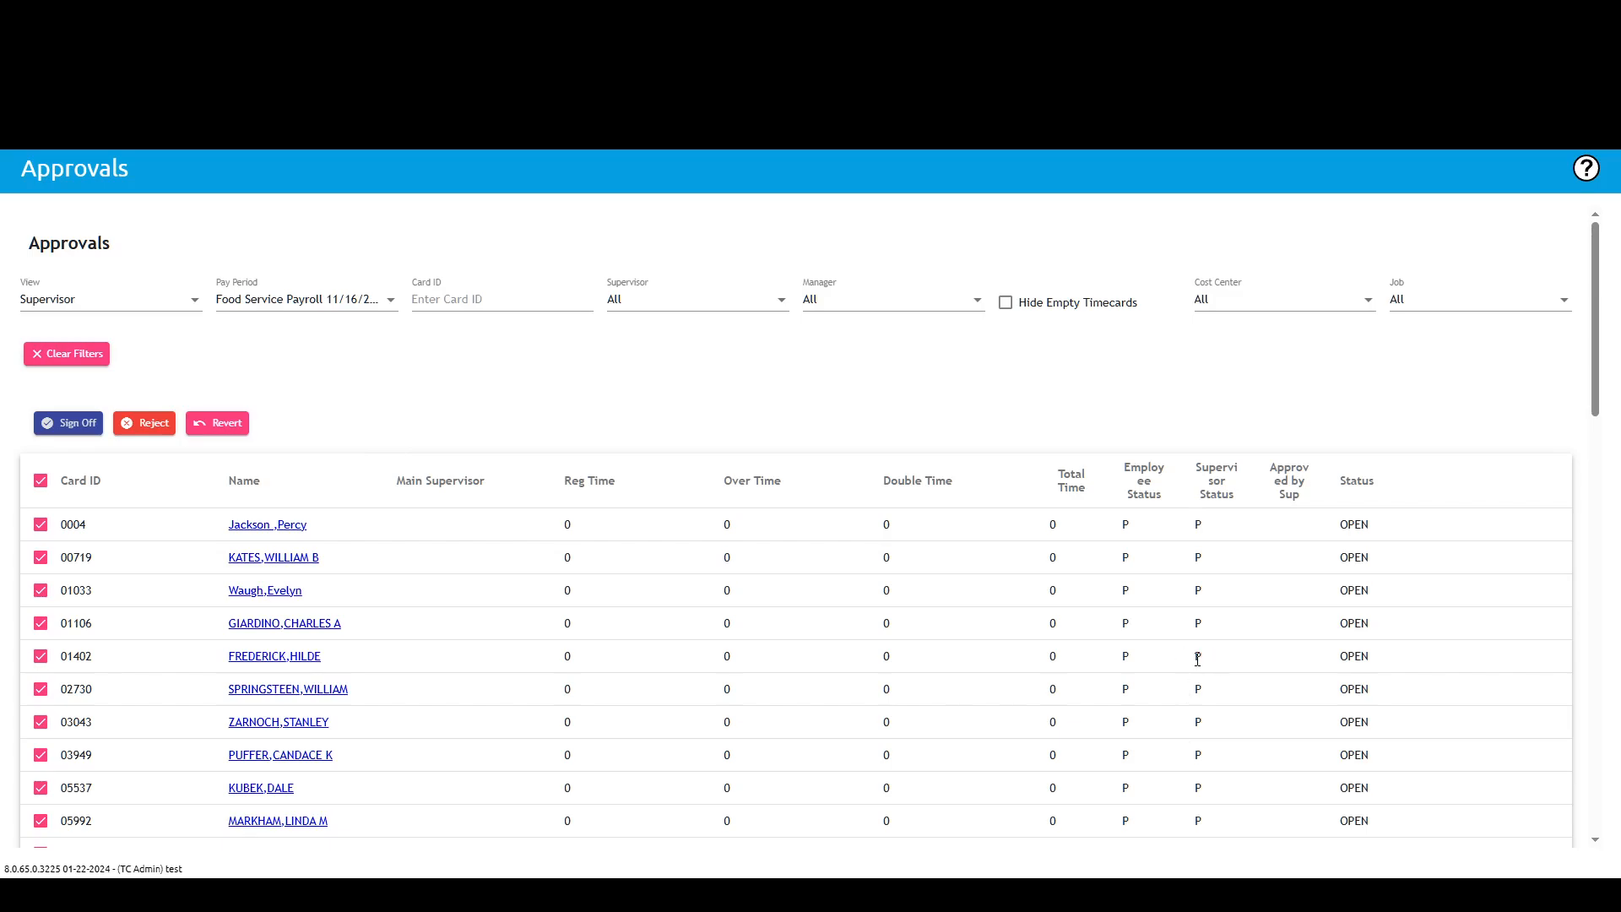
# Step: Open the Employees Schedules page
pyautogui.scroll(-15, 1198, 657)
pyautogui.scroll(15, 1186, 791)
pyautogui.moveTo(312, 203)
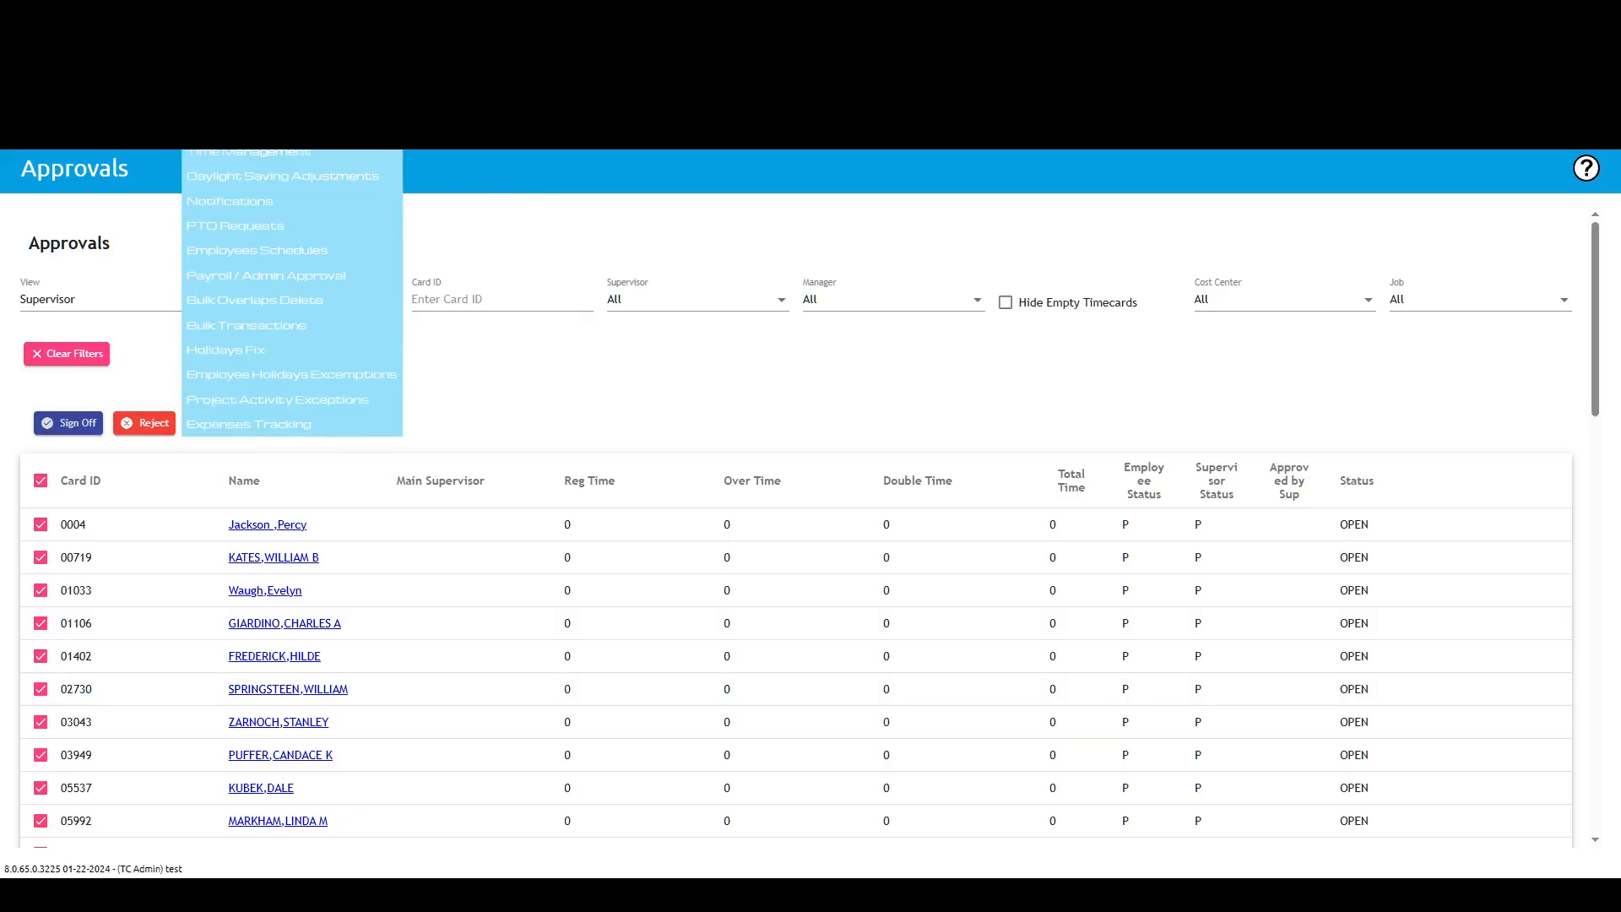
pyautogui.click(273, 251)
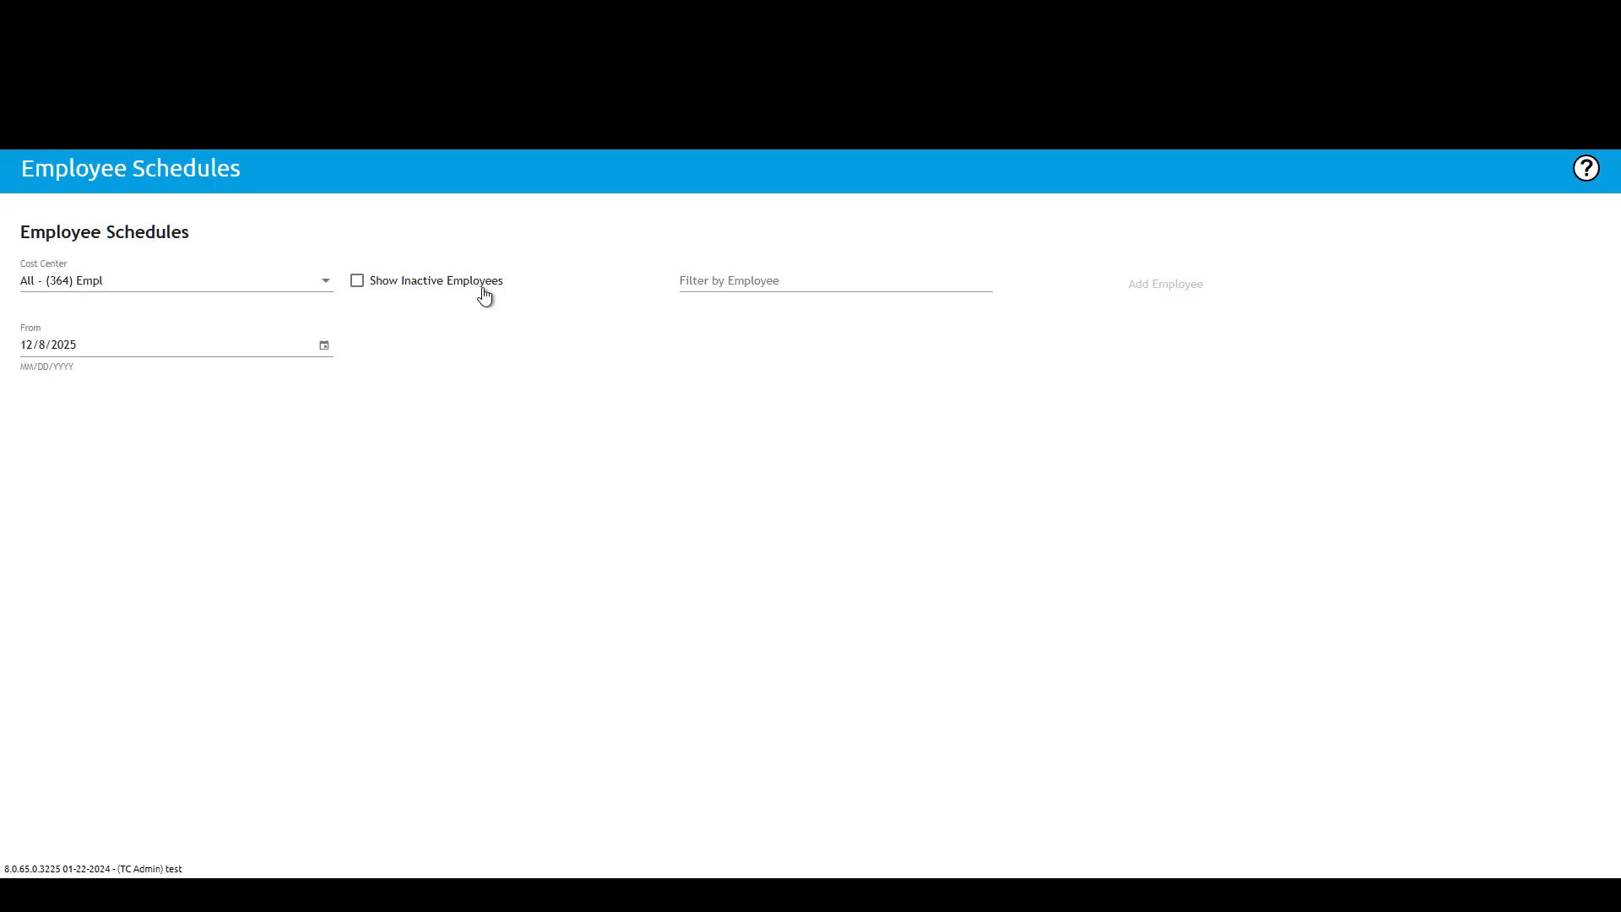
# Step: Set the schedule From date to 11/23/2025
pyautogui.click(325, 347)
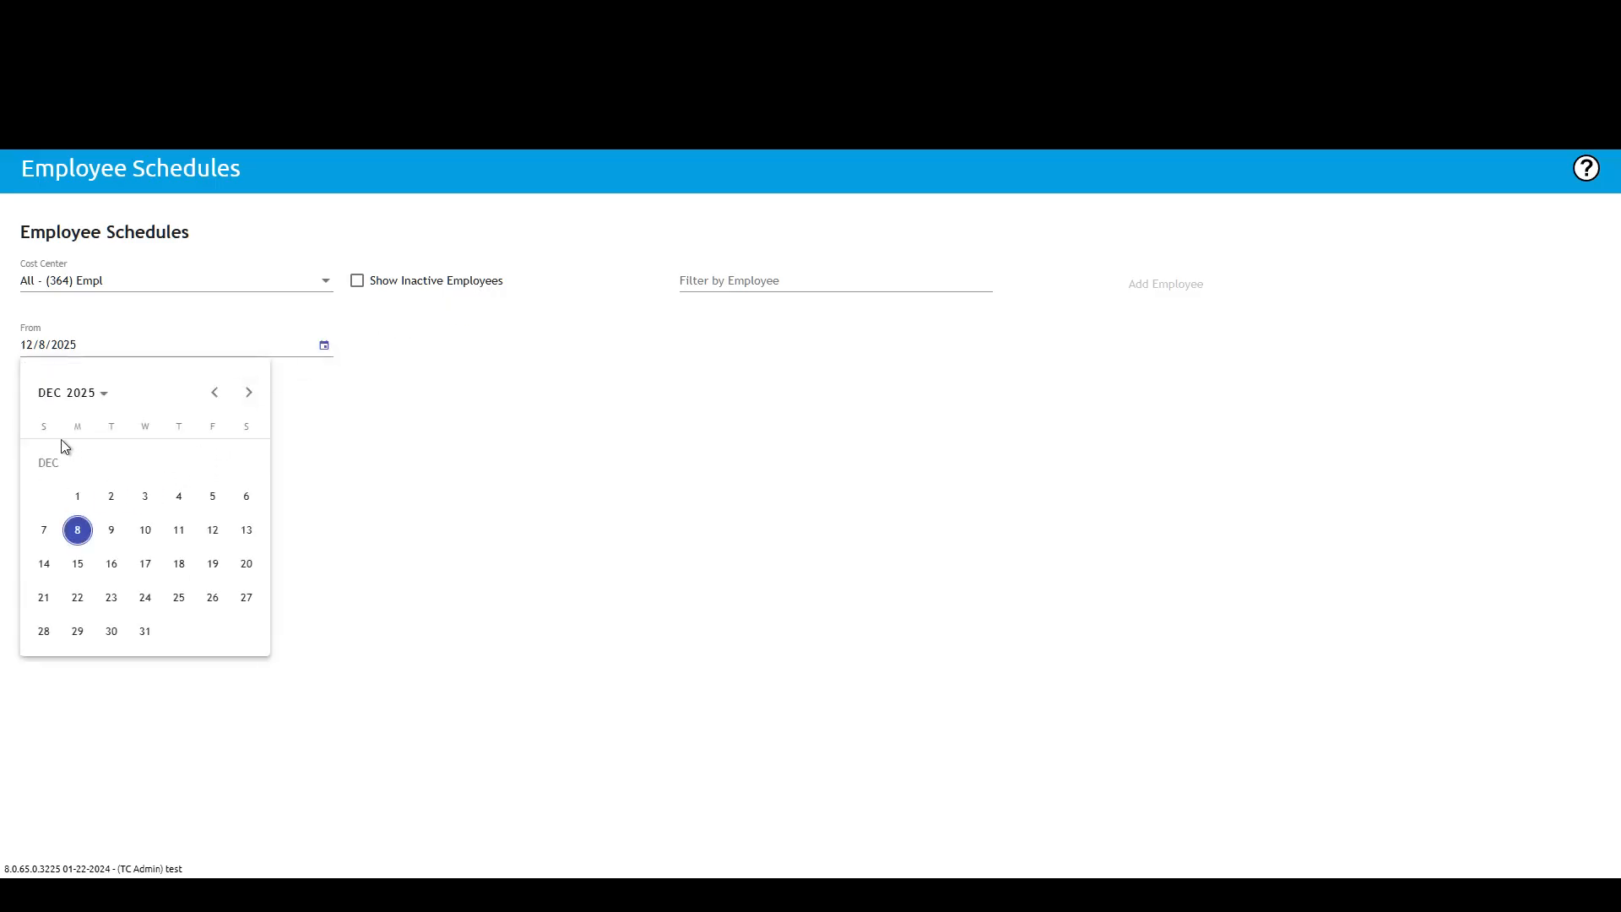
pyautogui.click(215, 391)
pyautogui.click(43, 597)
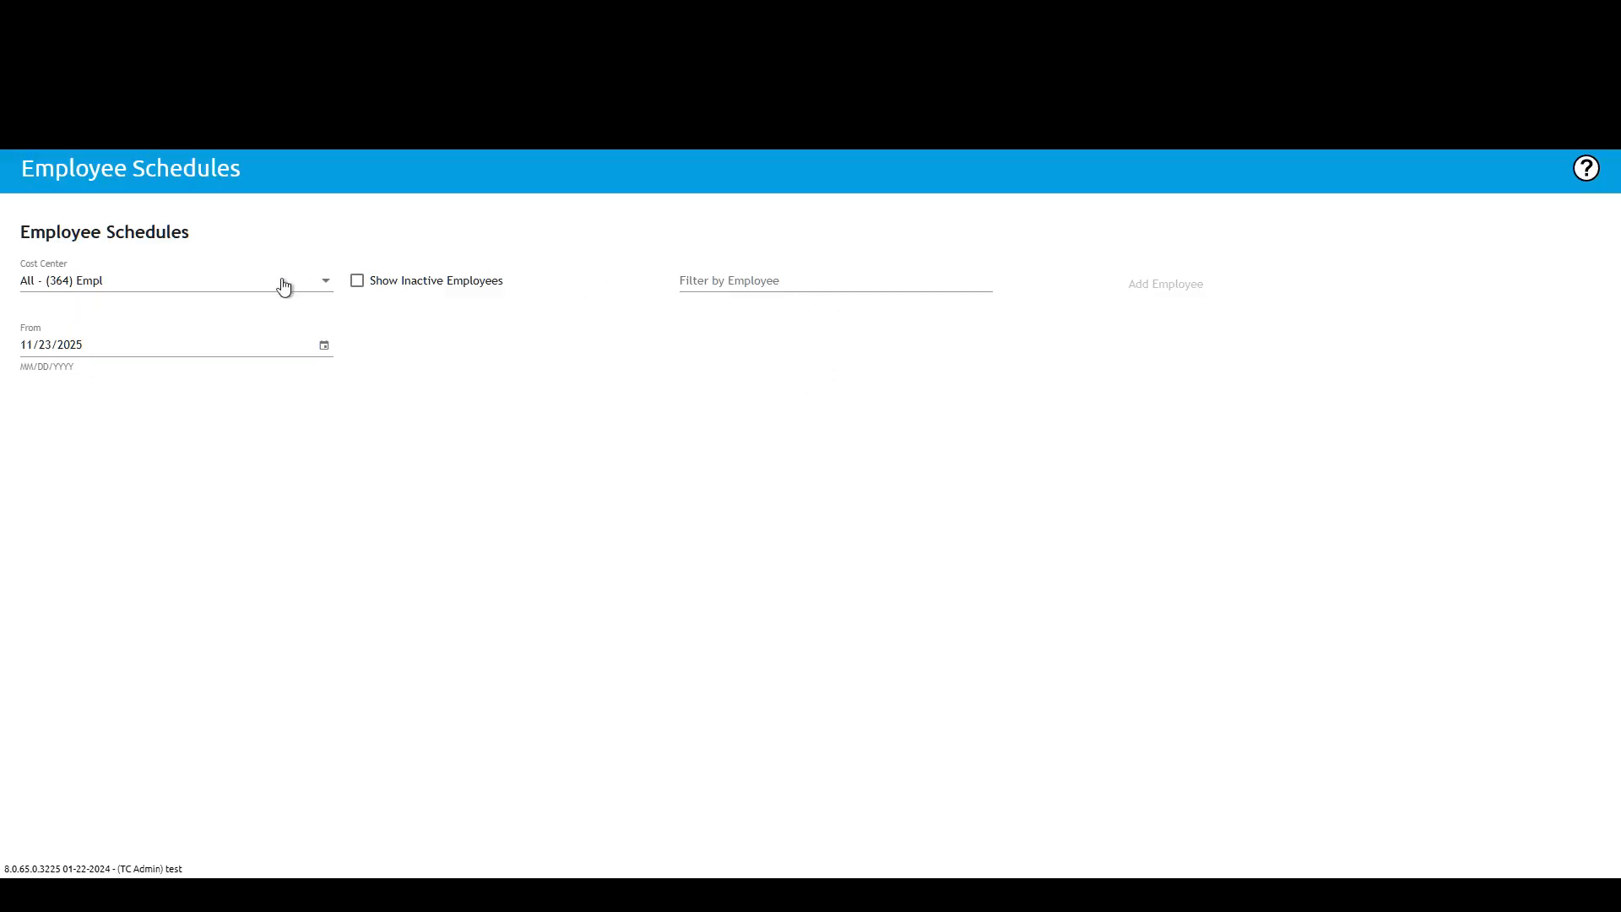
# Step: Filter the schedules by employee, narrowing the list with the letter k and picking an employee
pyautogui.click(880, 281)
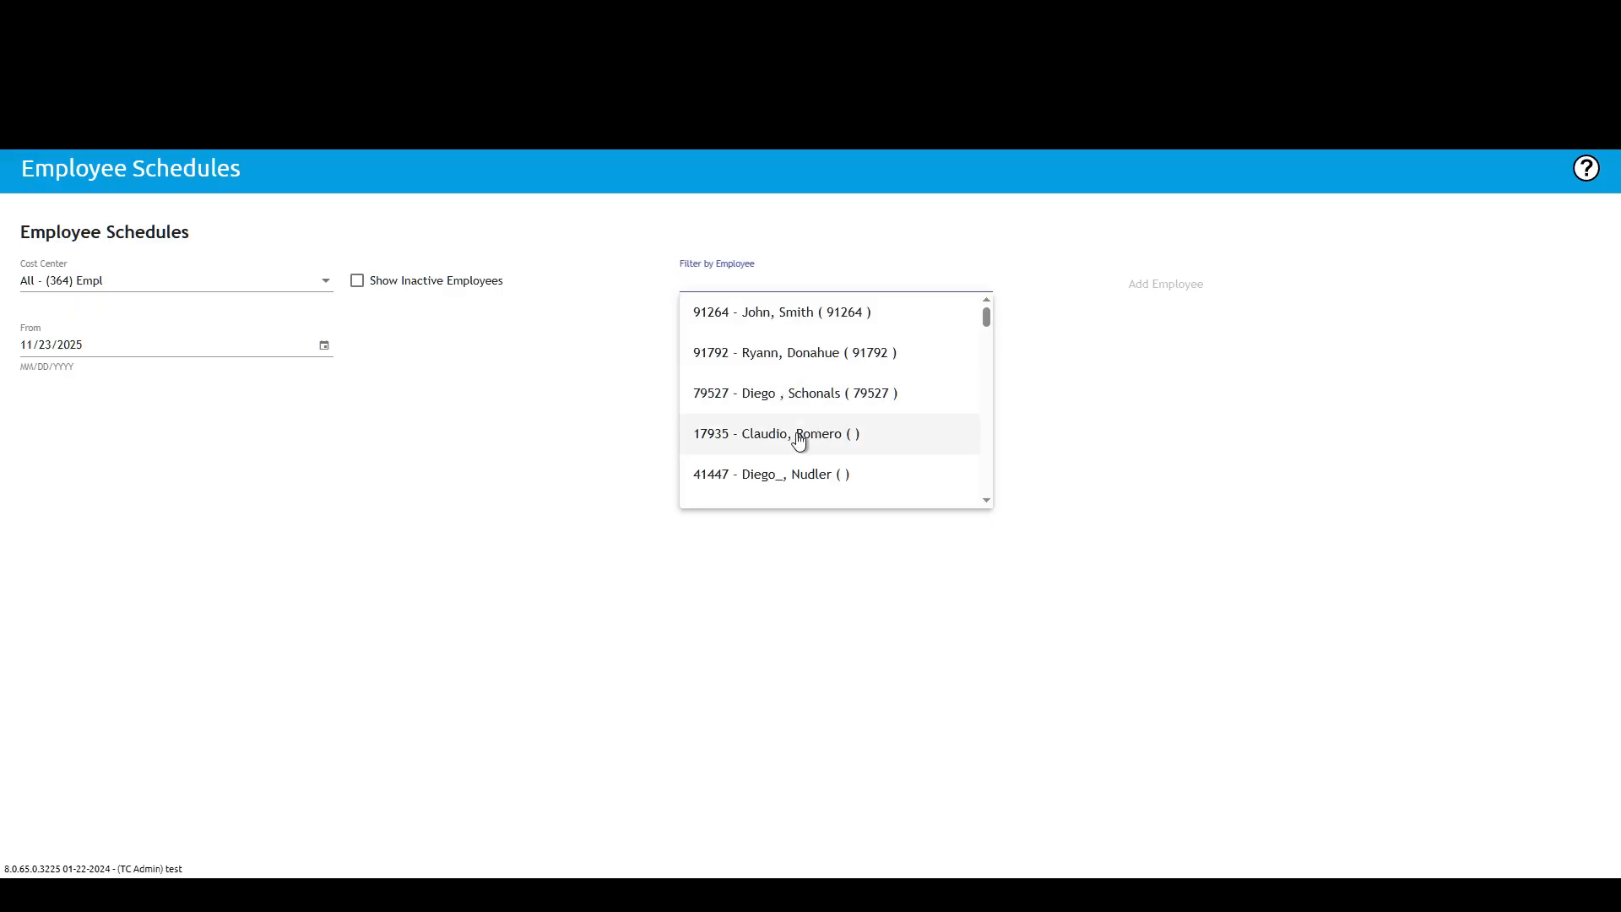
pyautogui.scroll(-5, 802, 464)
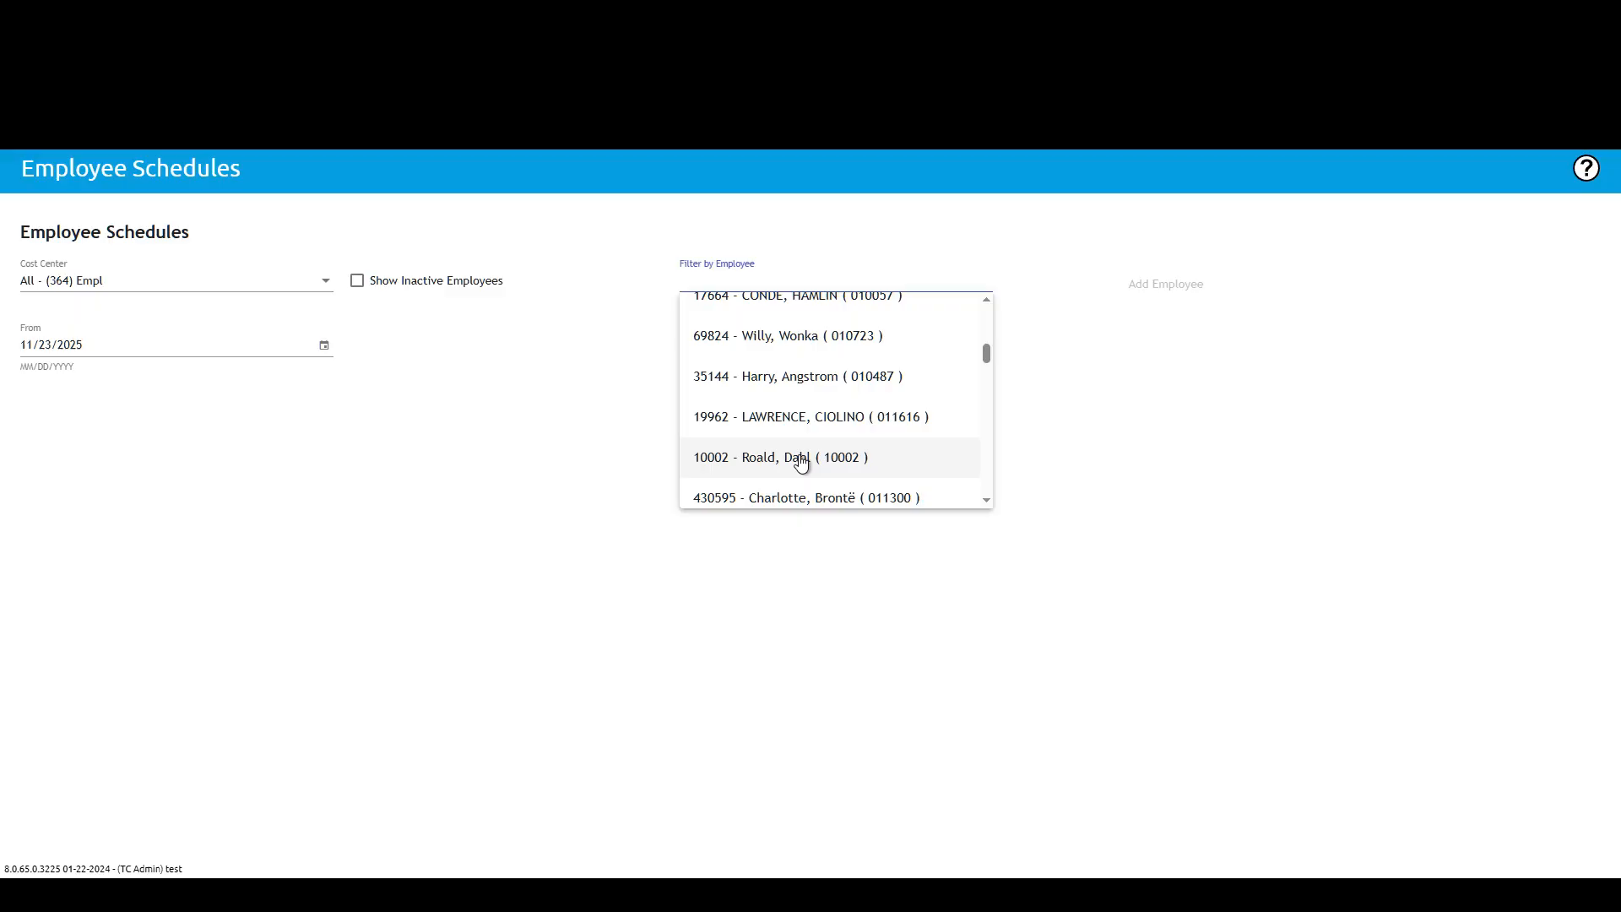
pyautogui.write('kjsdfg')
pyautogui.press('BackSpace')
pyautogui.press('BackSpace')
pyautogui.press('BackSpace')
pyautogui.press('BackSpace')
pyautogui.press('BackSpace')
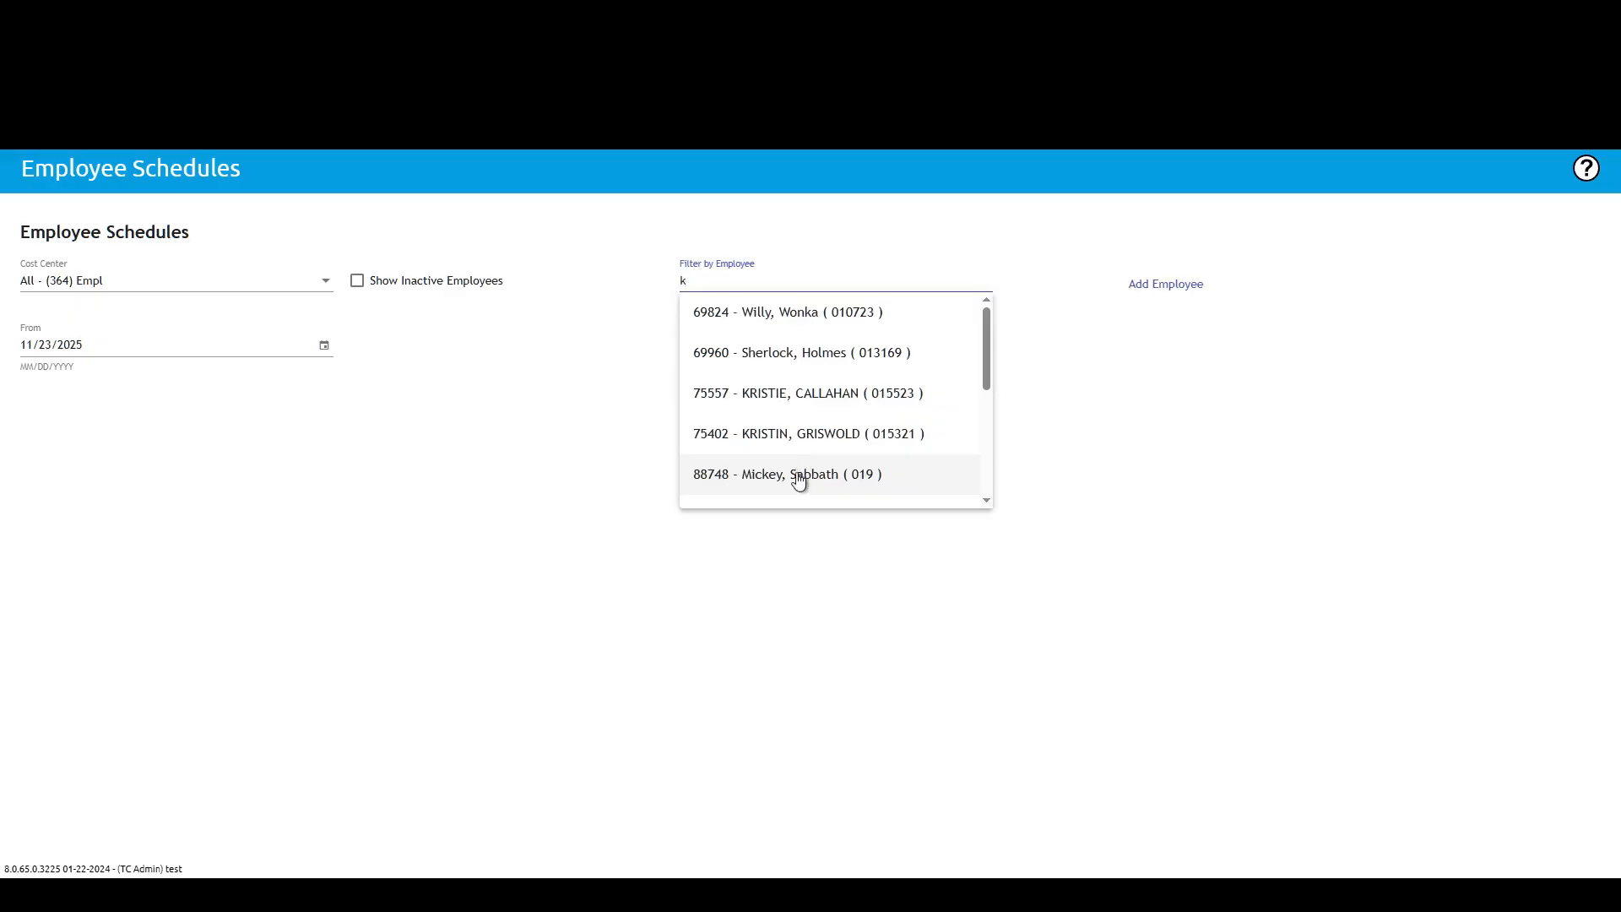
pyautogui.click(803, 474)
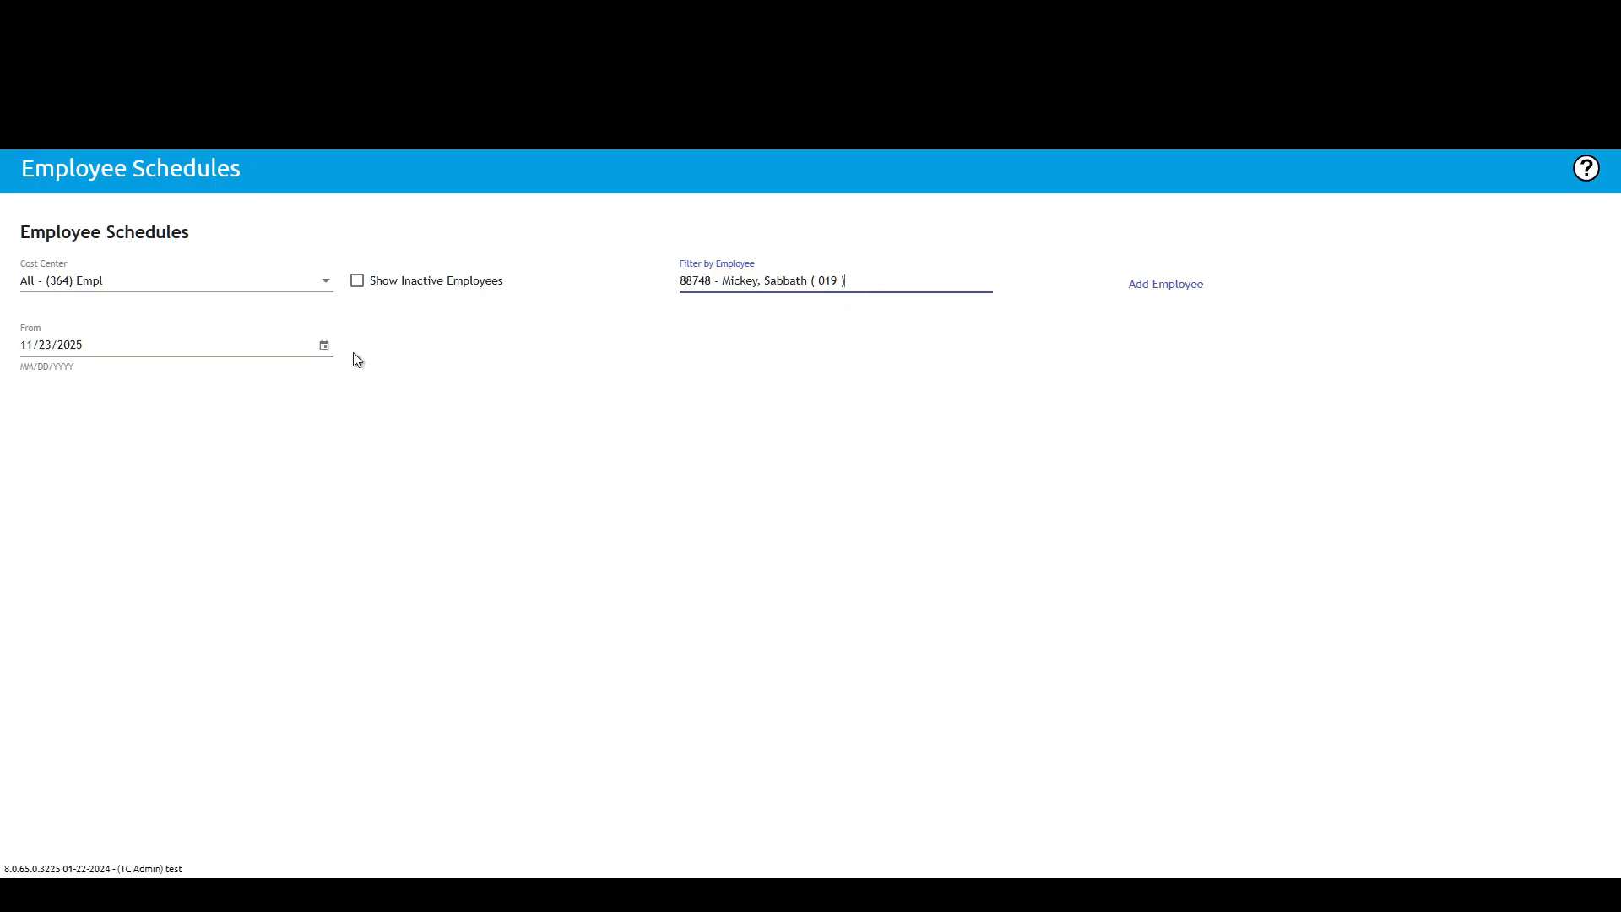
# Step: Clear the employee filter and pick a different employee from the list
pyautogui.click(910, 281)
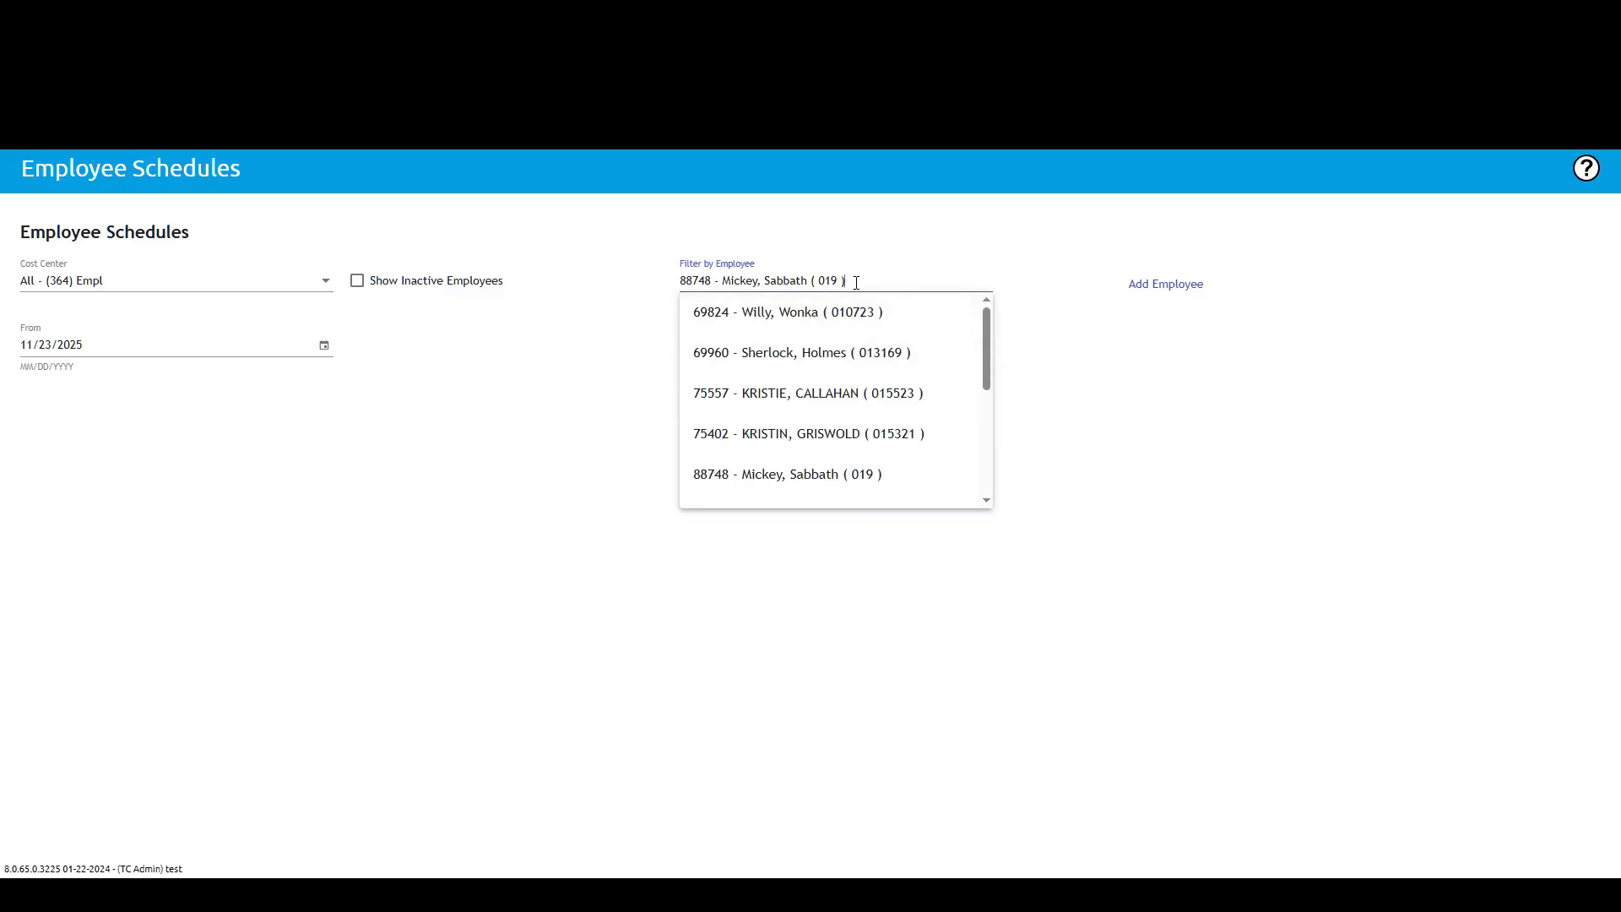
pyautogui.moveTo(857, 281); pyautogui.dragTo(608, 294)
pyautogui.press('BackSpace')
pyautogui.write('9')
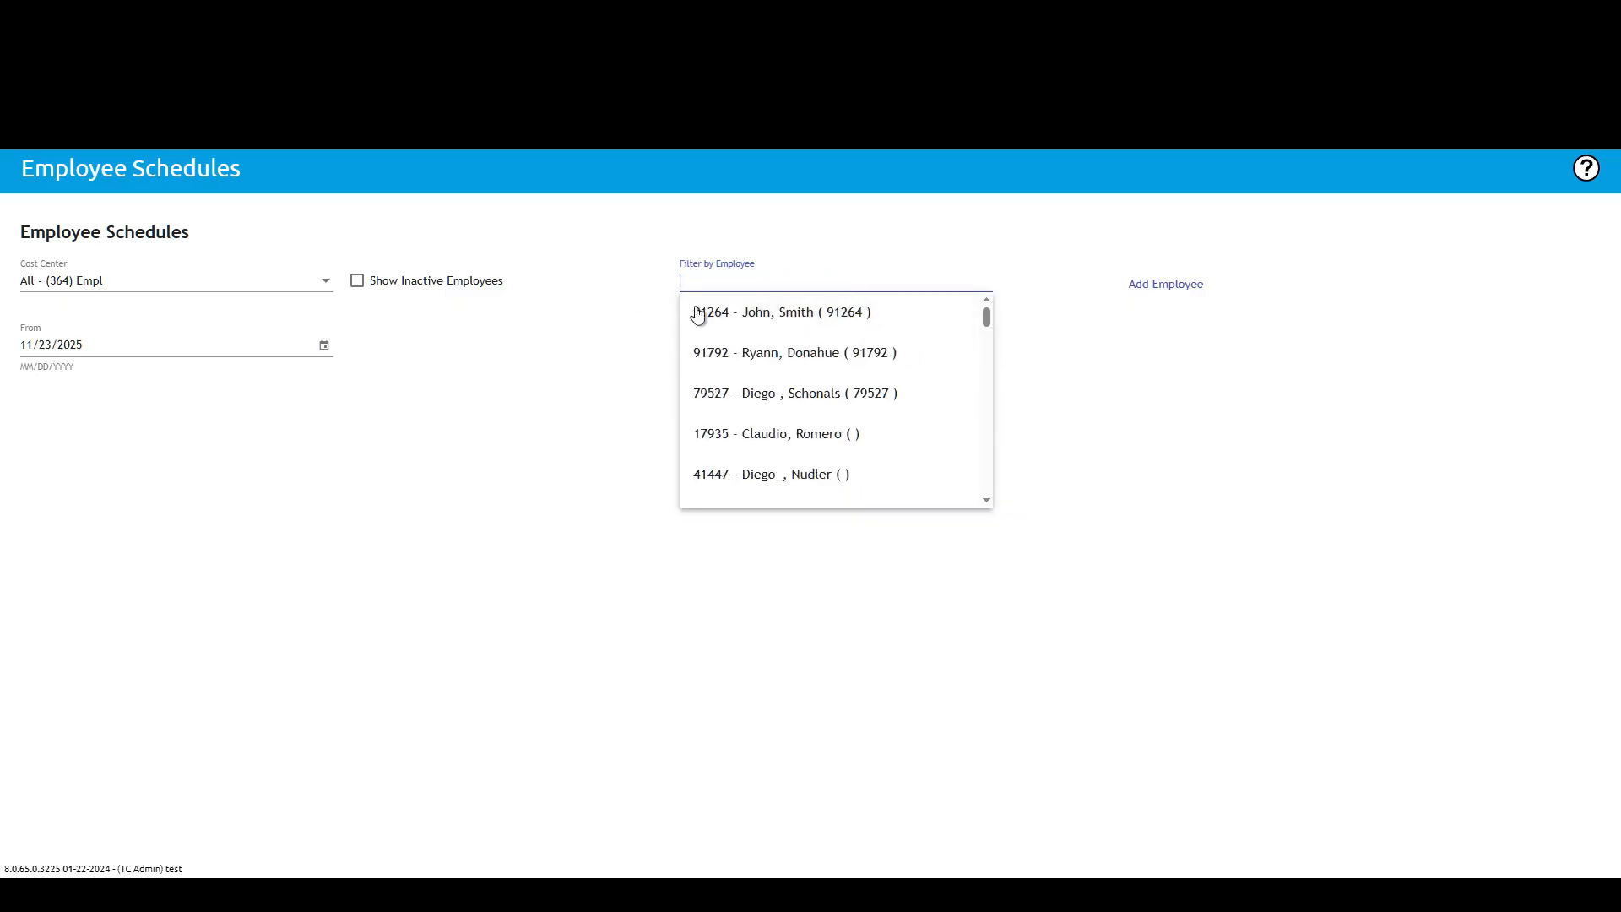
pyautogui.click(823, 322)
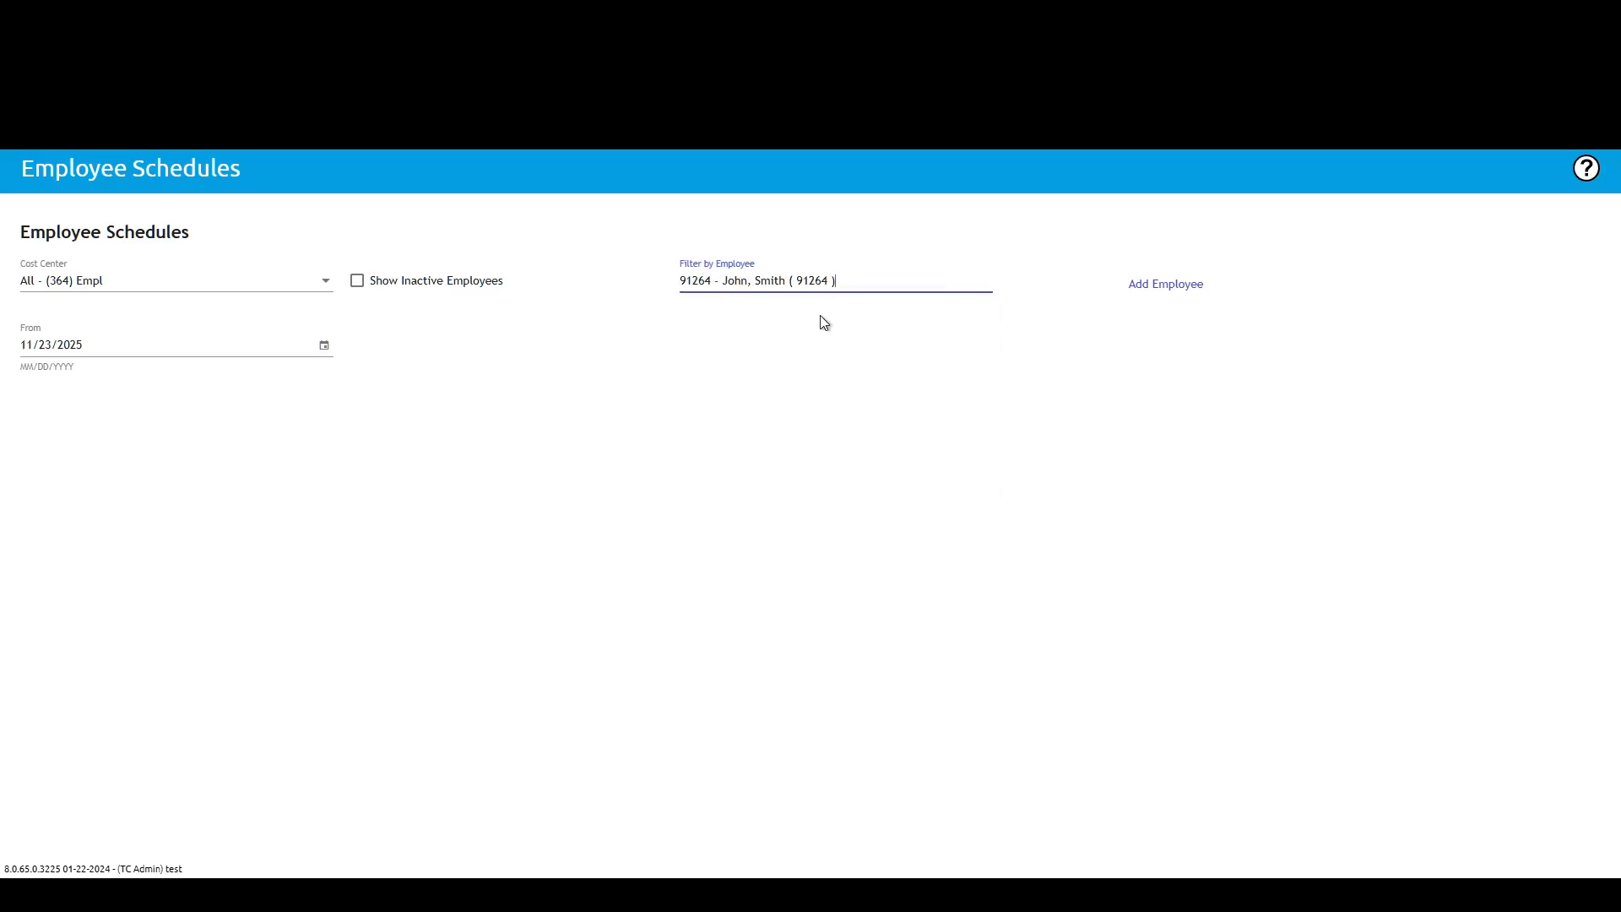
# Step: Change the From date to 11/30/2025 and then to 12/7/2025
pyautogui.click(325, 347)
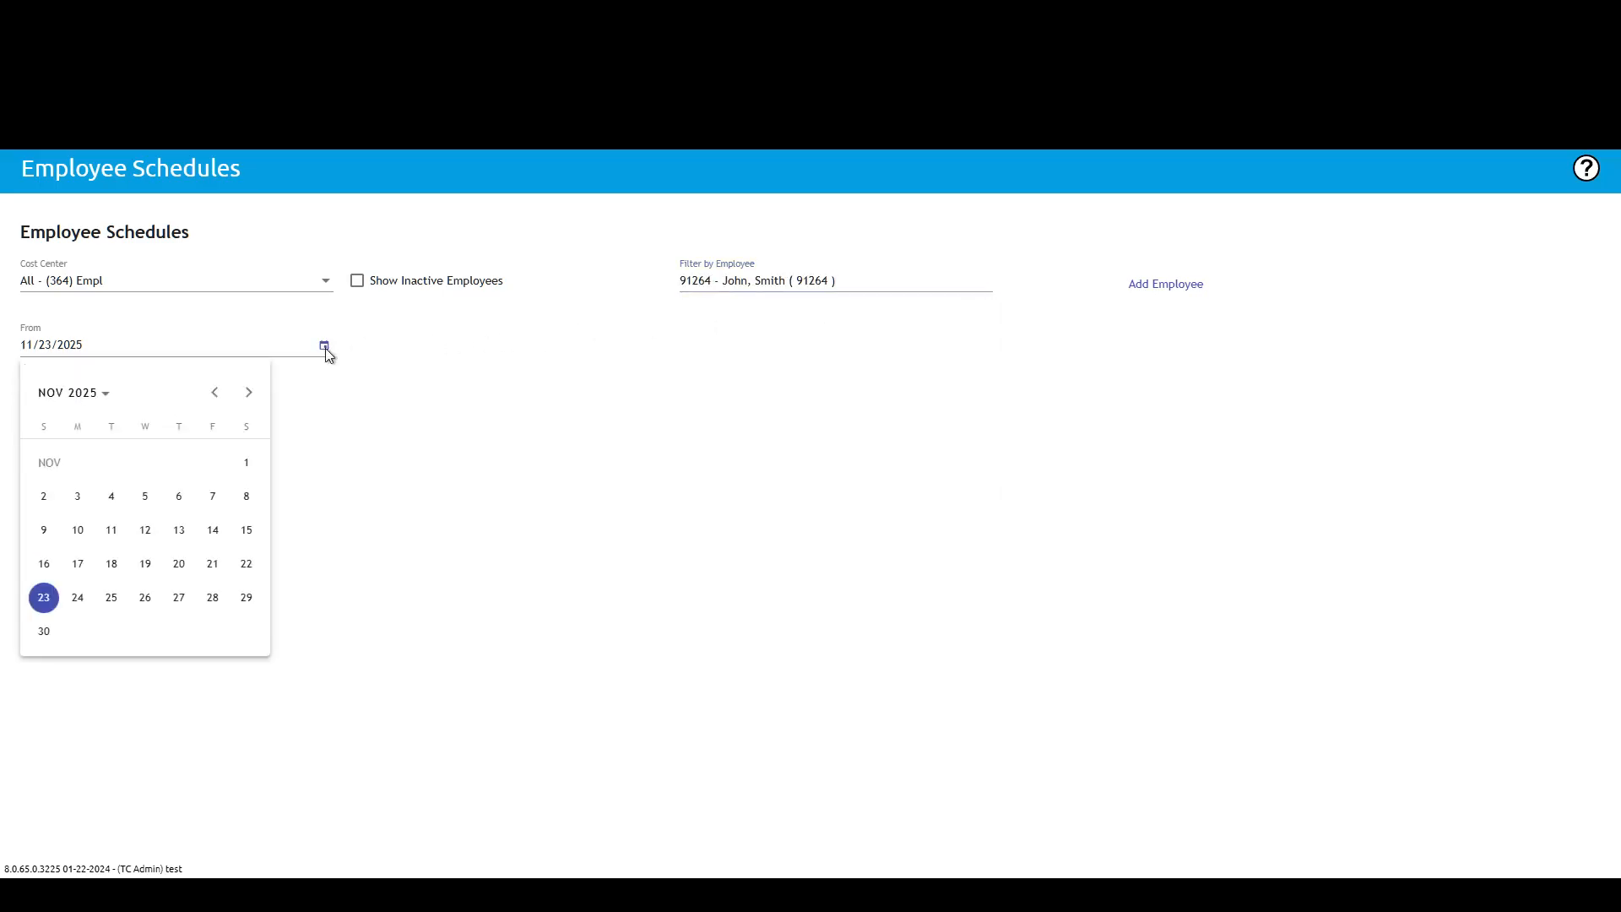
pyautogui.click(46, 633)
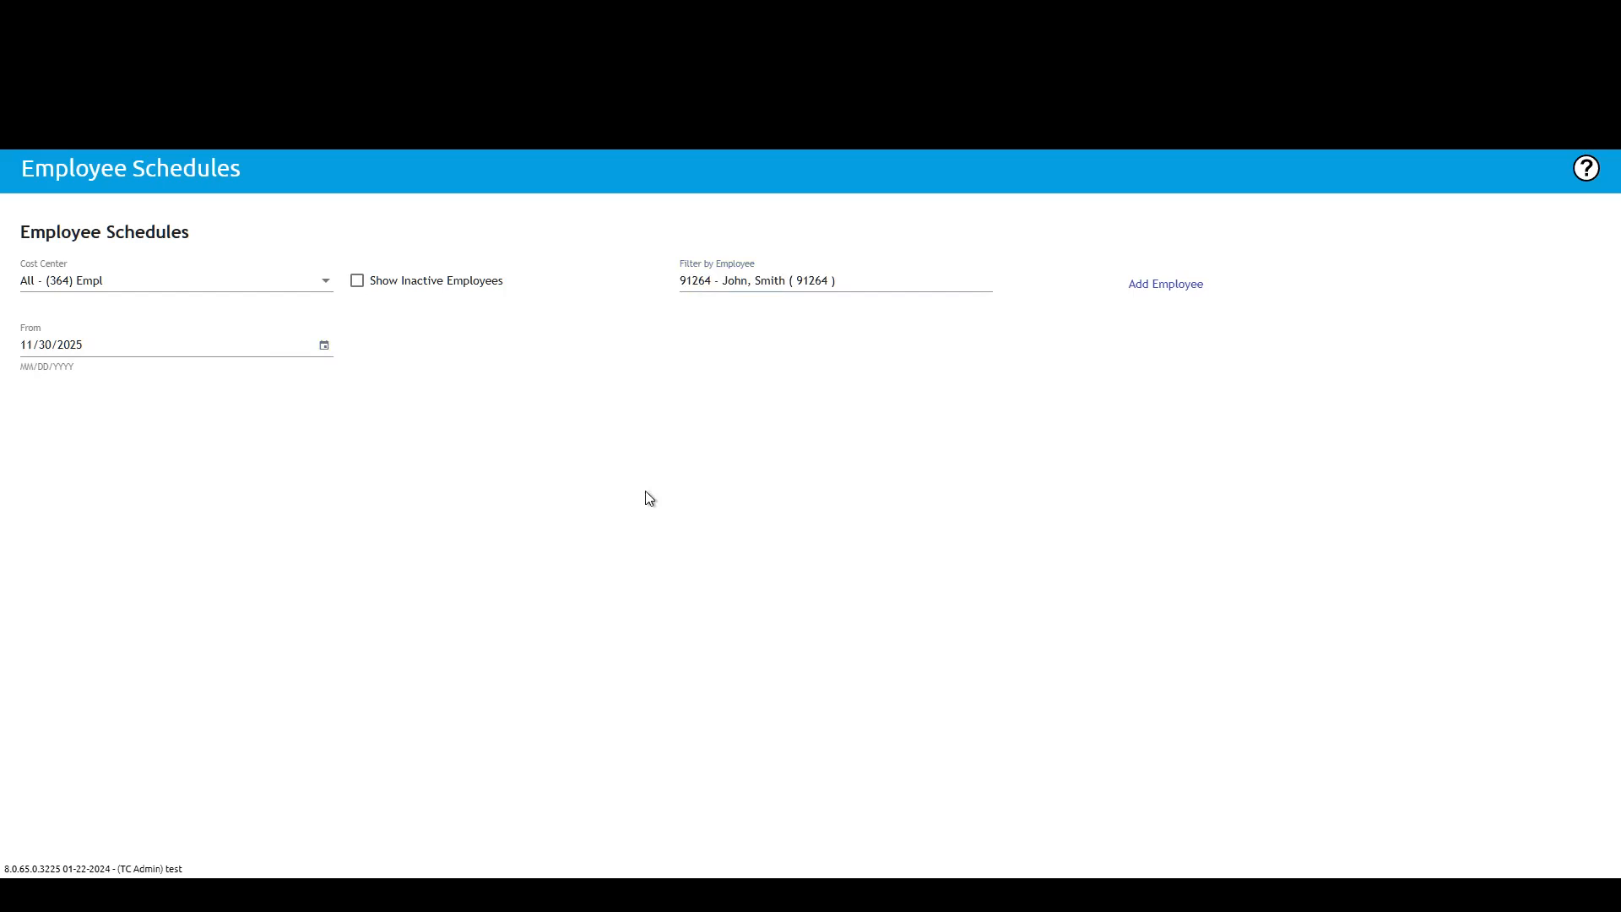
pyautogui.click(323, 346)
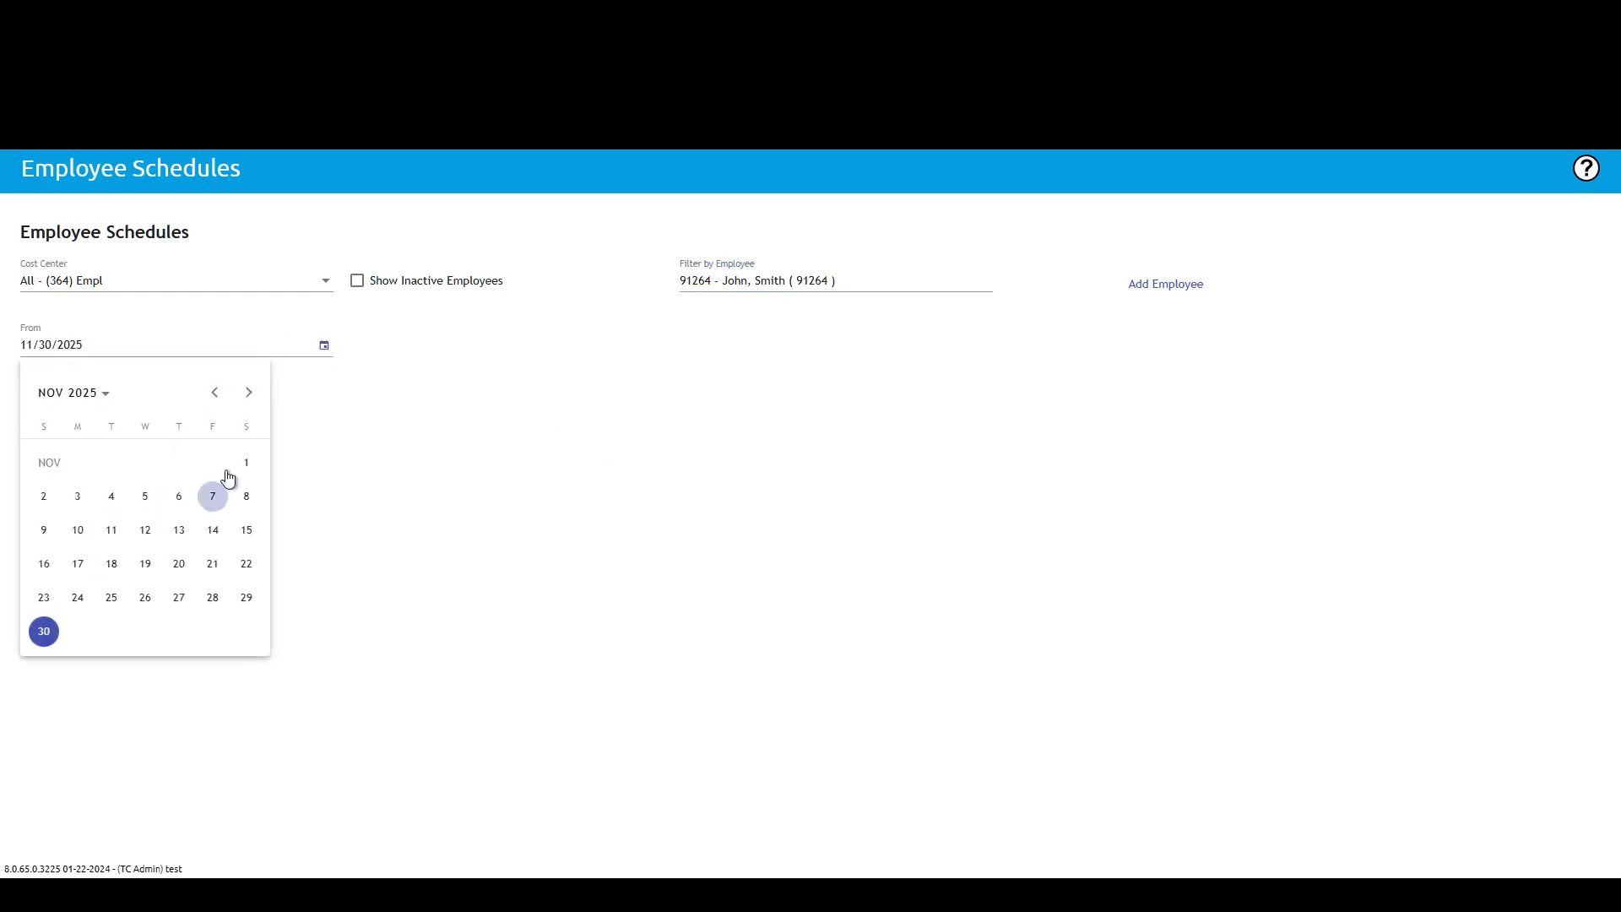
pyautogui.click(248, 391)
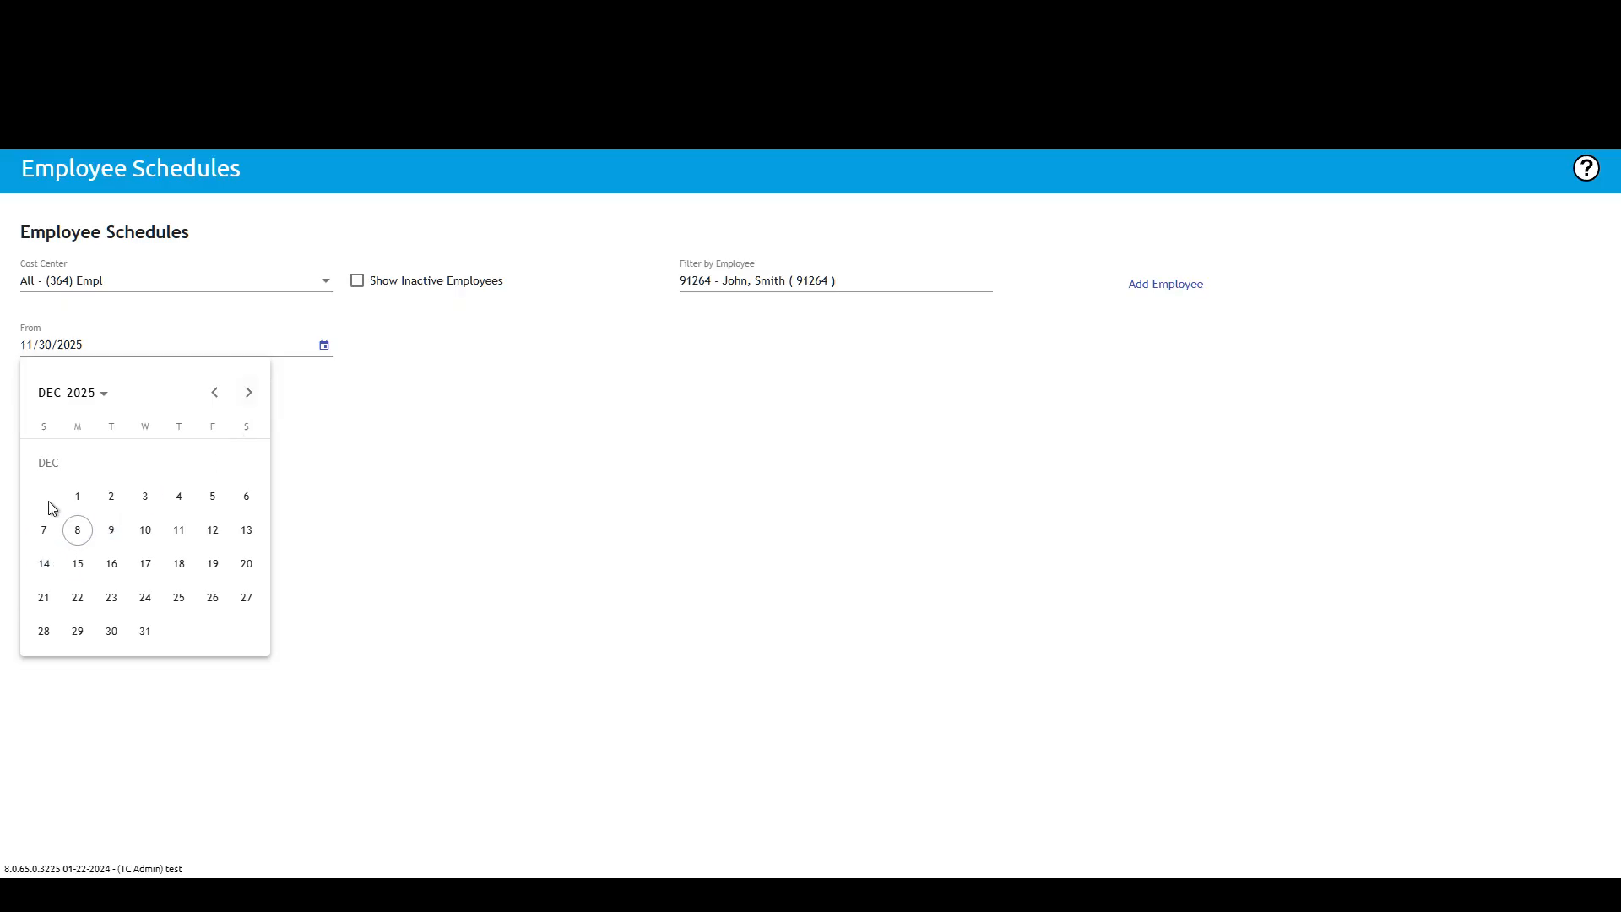
pyautogui.click(44, 530)
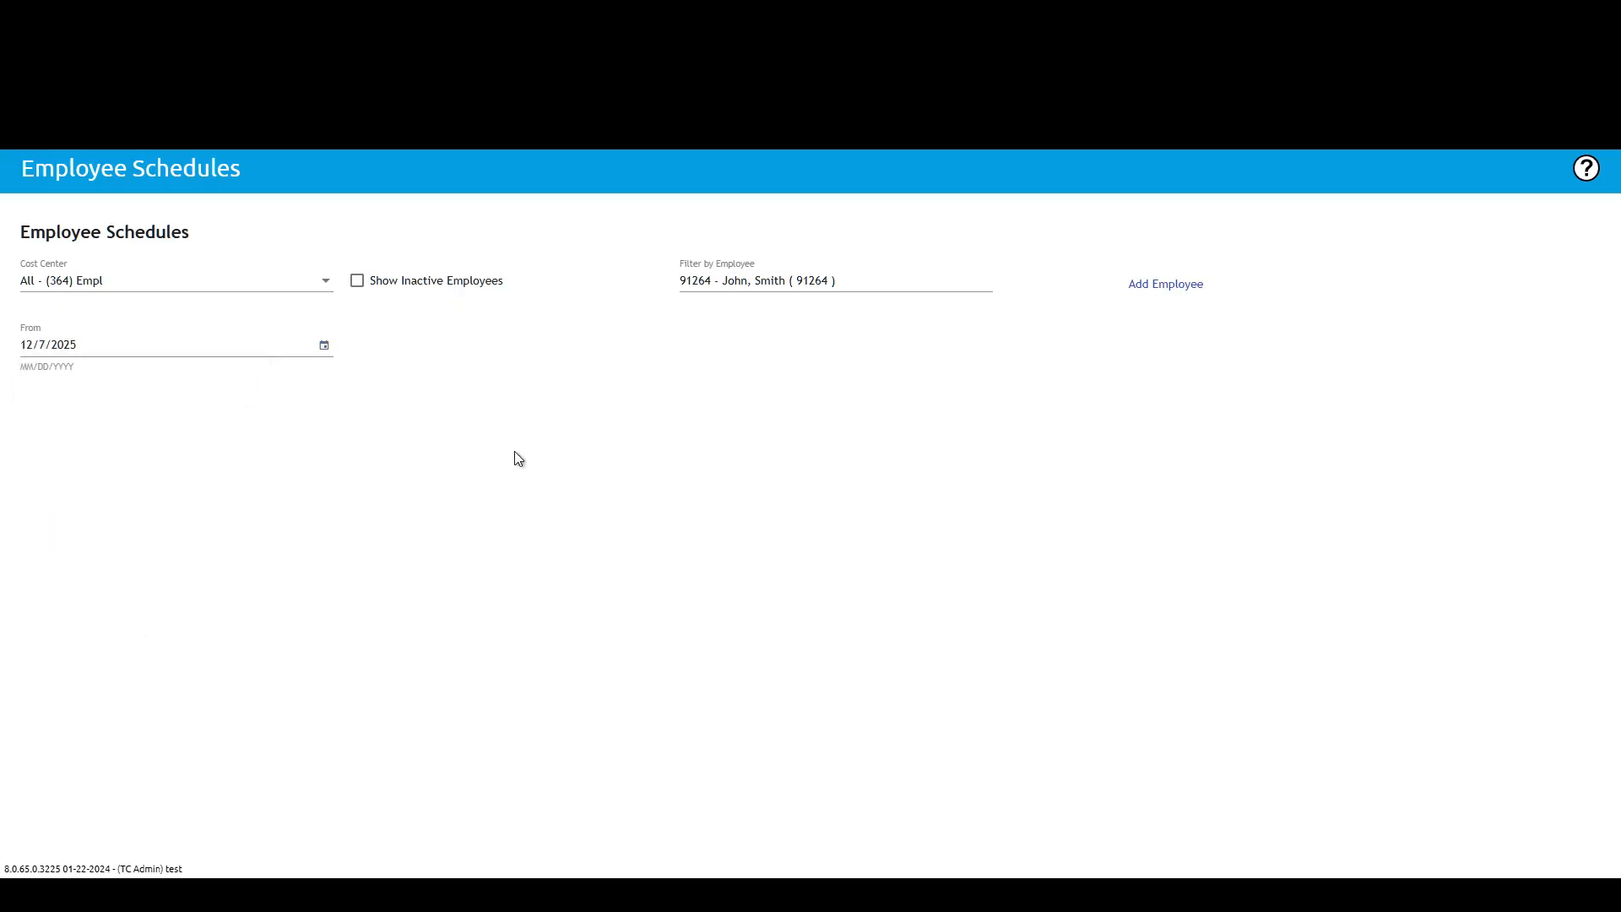
# Step: Switch the employee filter to two other employees in turn
pyautogui.click(836, 281)
pyautogui.moveTo(985, 317); pyautogui.dragTo(985, 337)
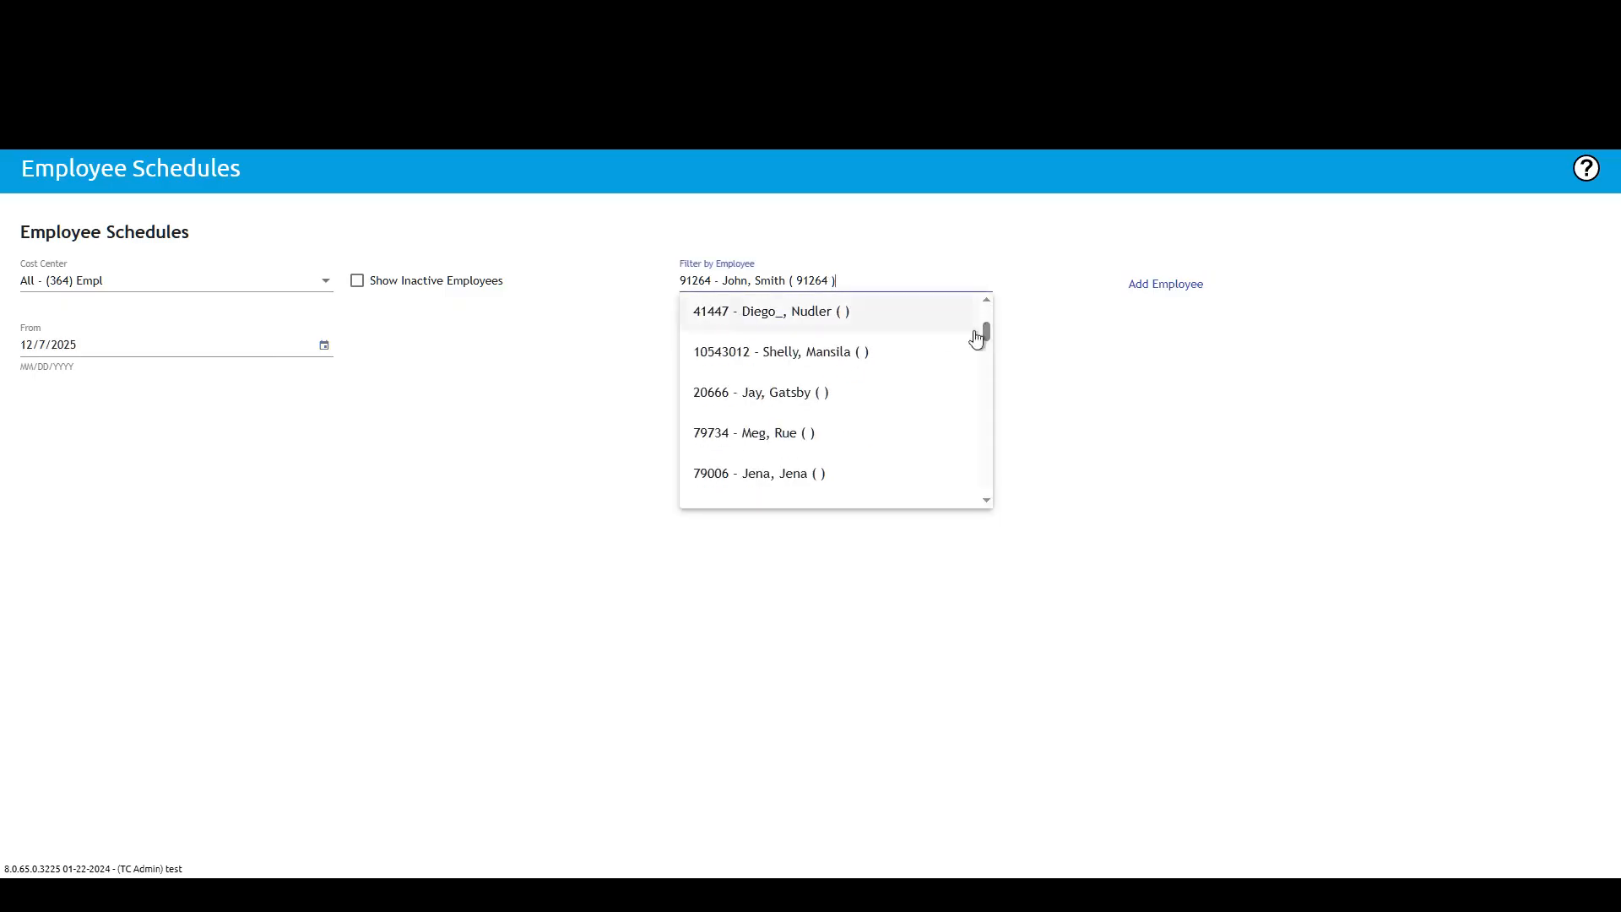
pyautogui.click(843, 351)
pyautogui.click(971, 280)
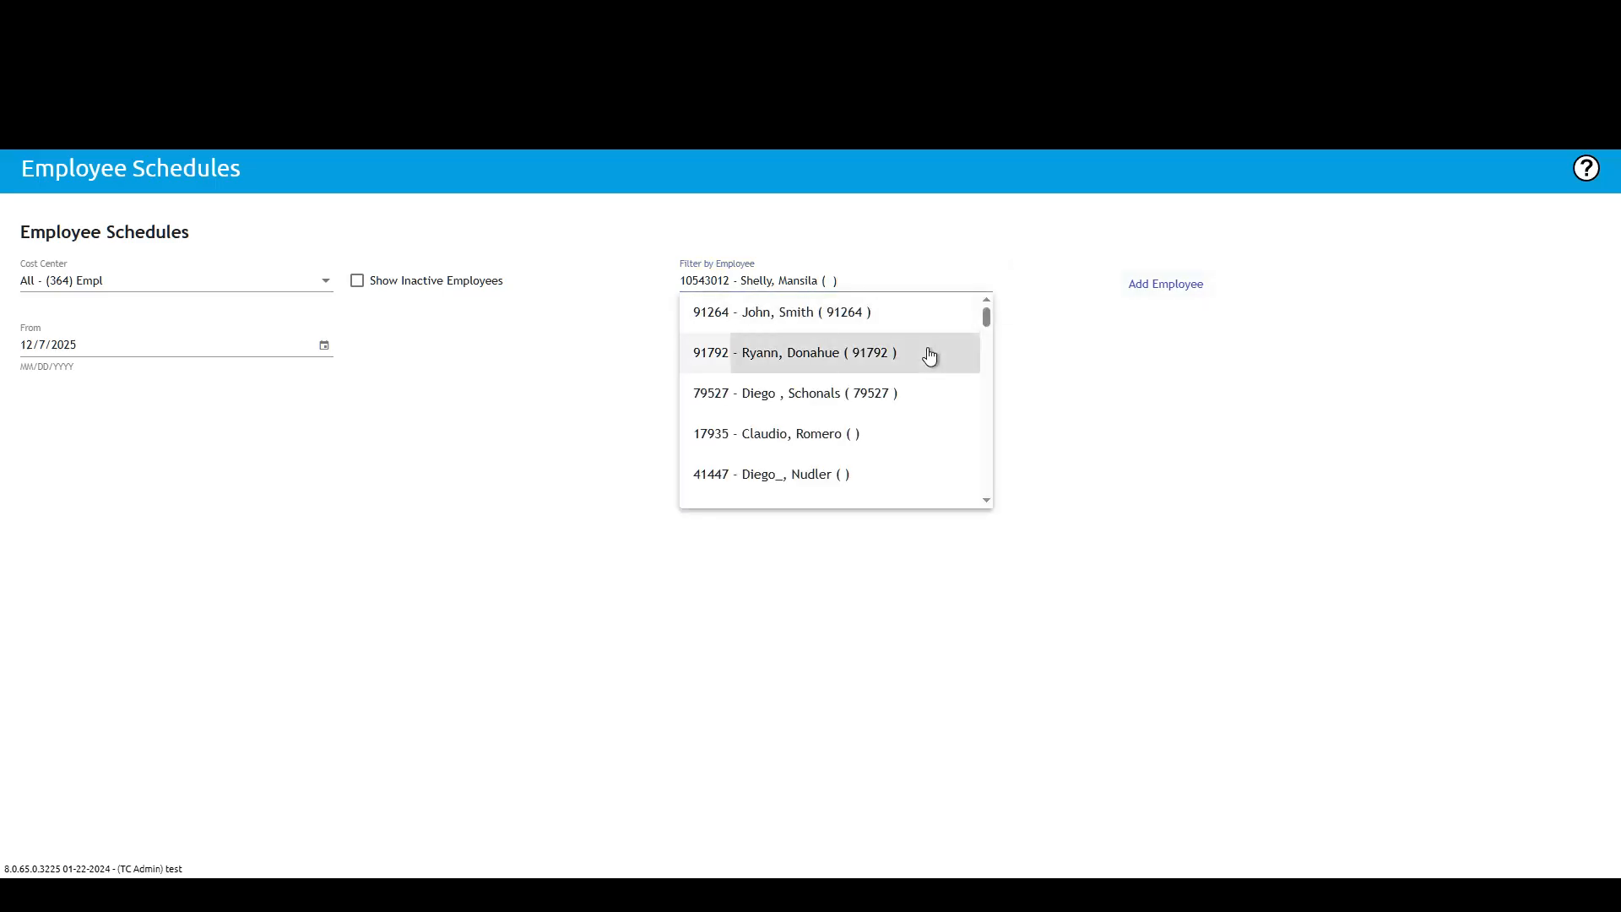
pyautogui.click(904, 390)
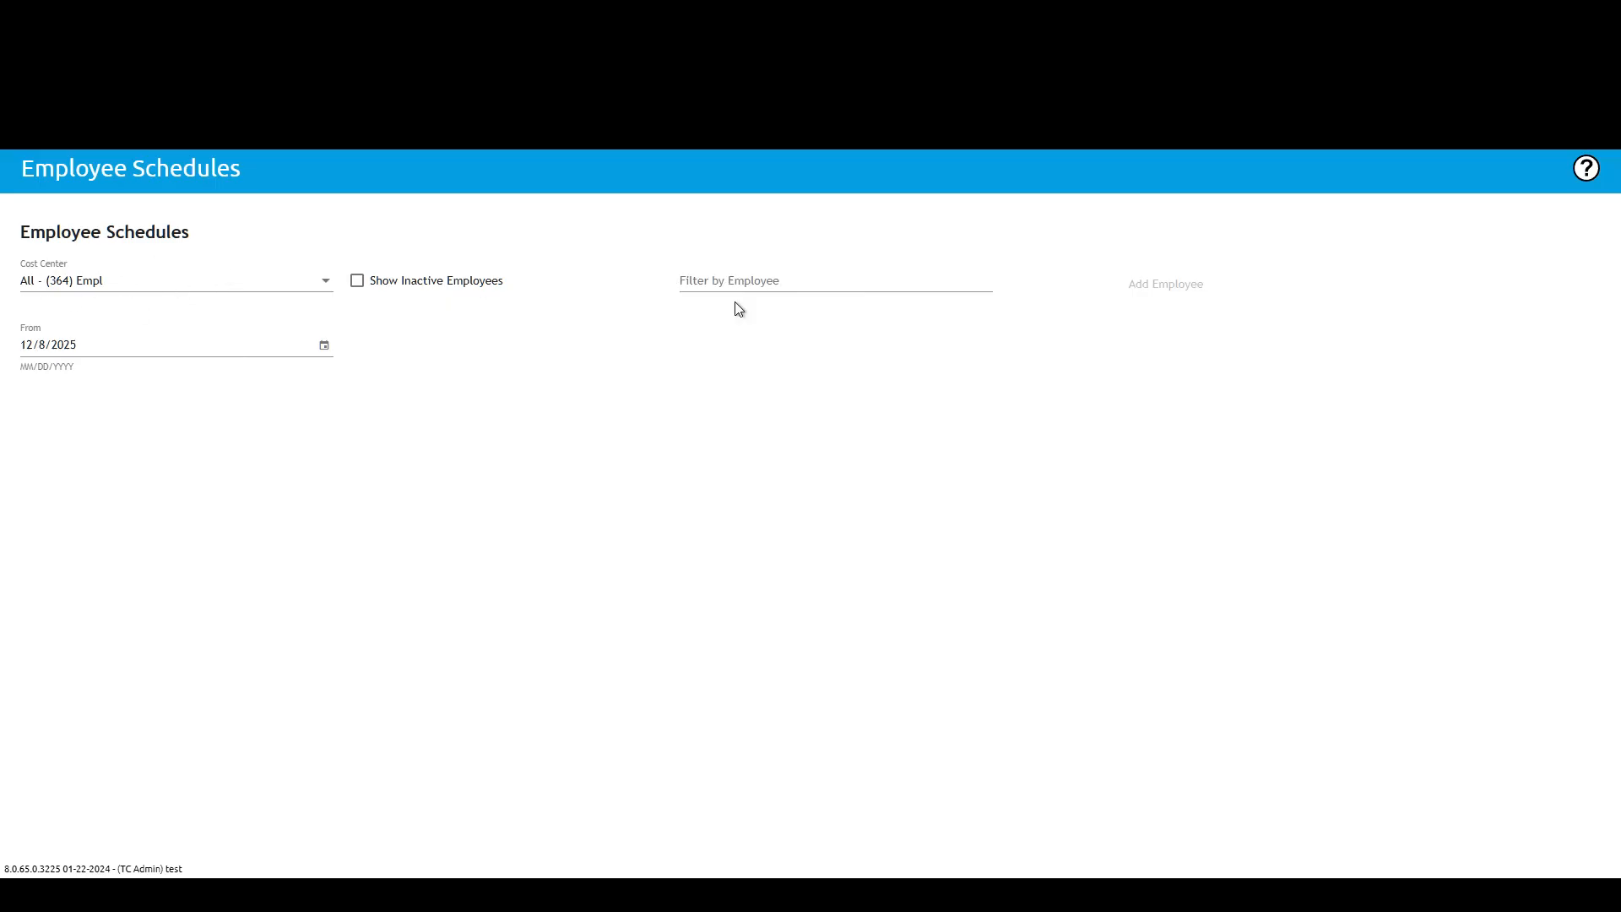
# Step: Search the employee filter for lily, pick the matching employee and add them to the schedule view
pyautogui.click(781, 275)
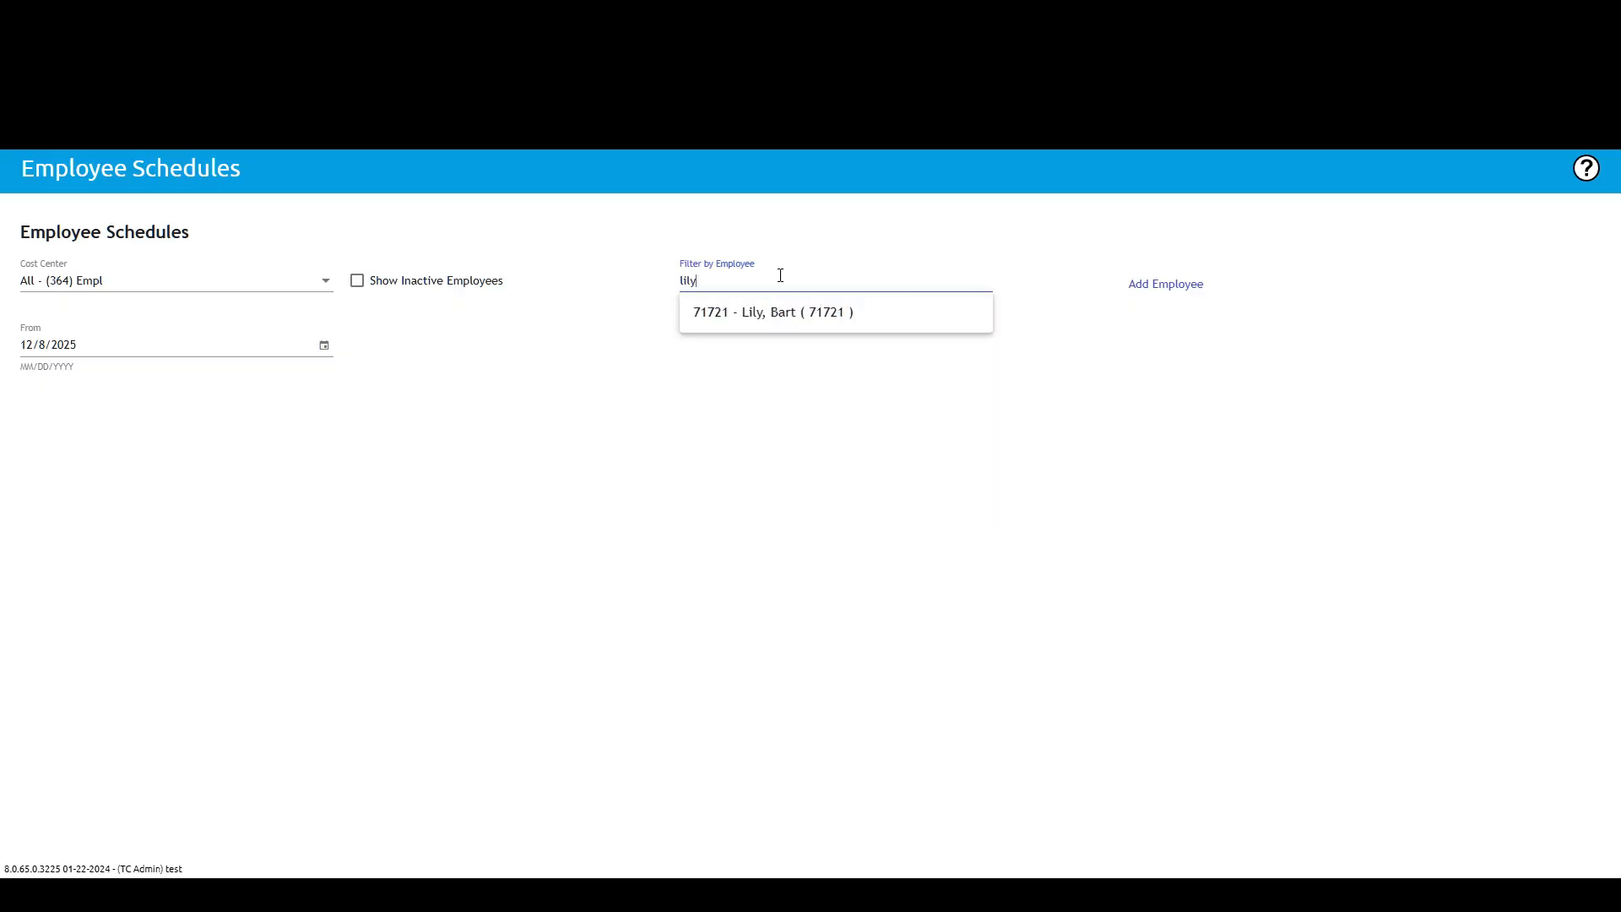
pyautogui.click(773, 311)
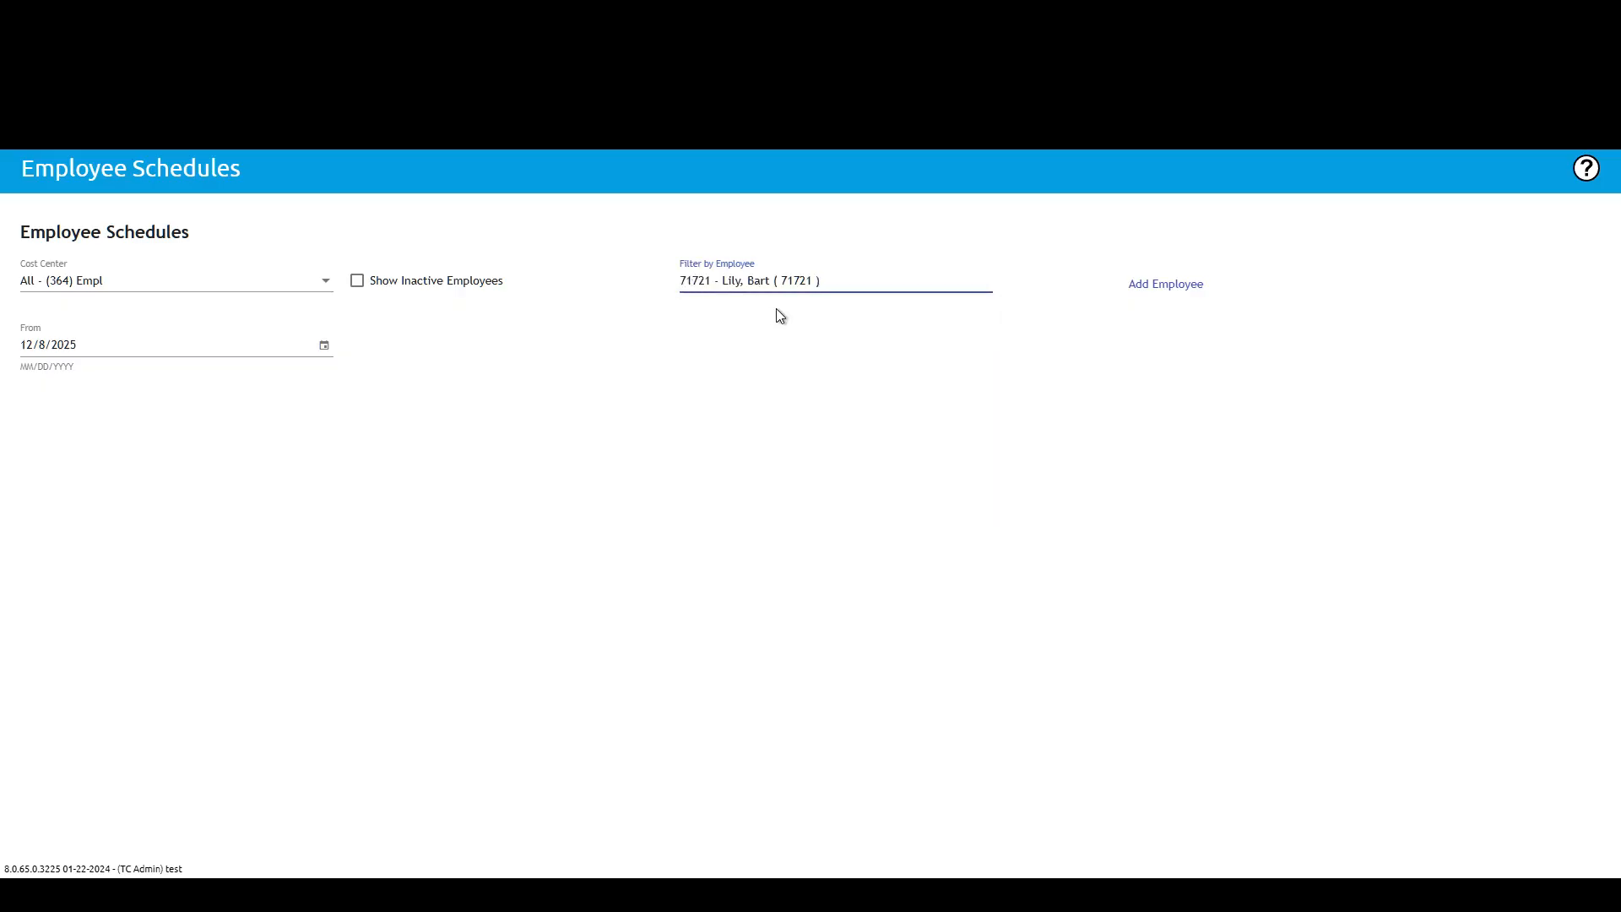
pyautogui.click(1170, 295)
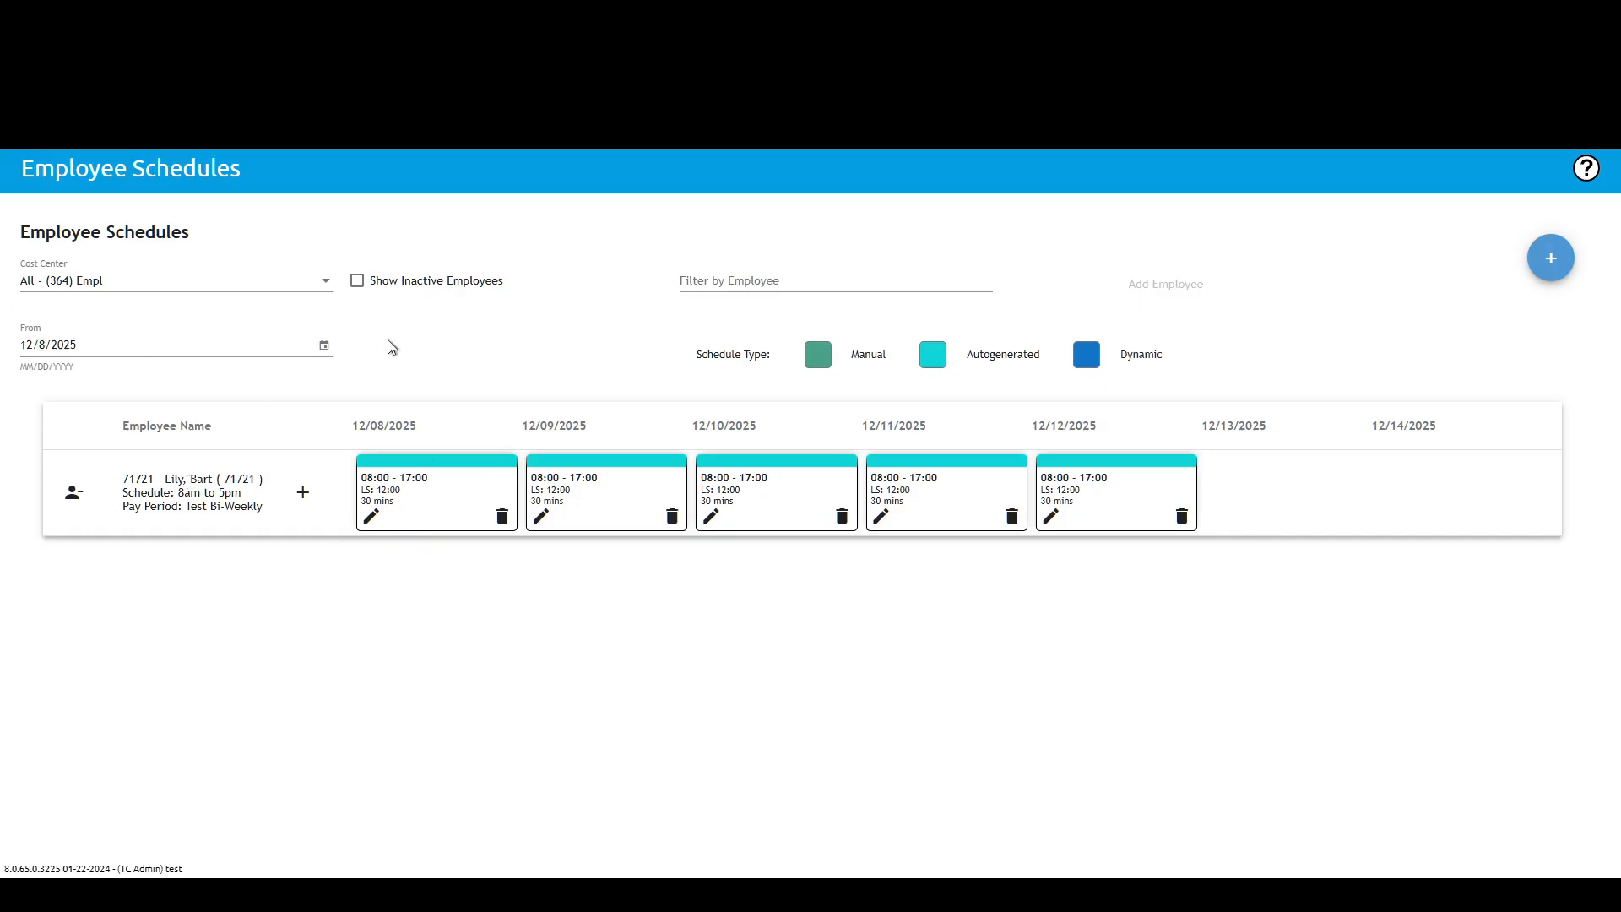
# Step: Open the 12/09/2025 shift for editing and cancel
pyautogui.click(539, 517)
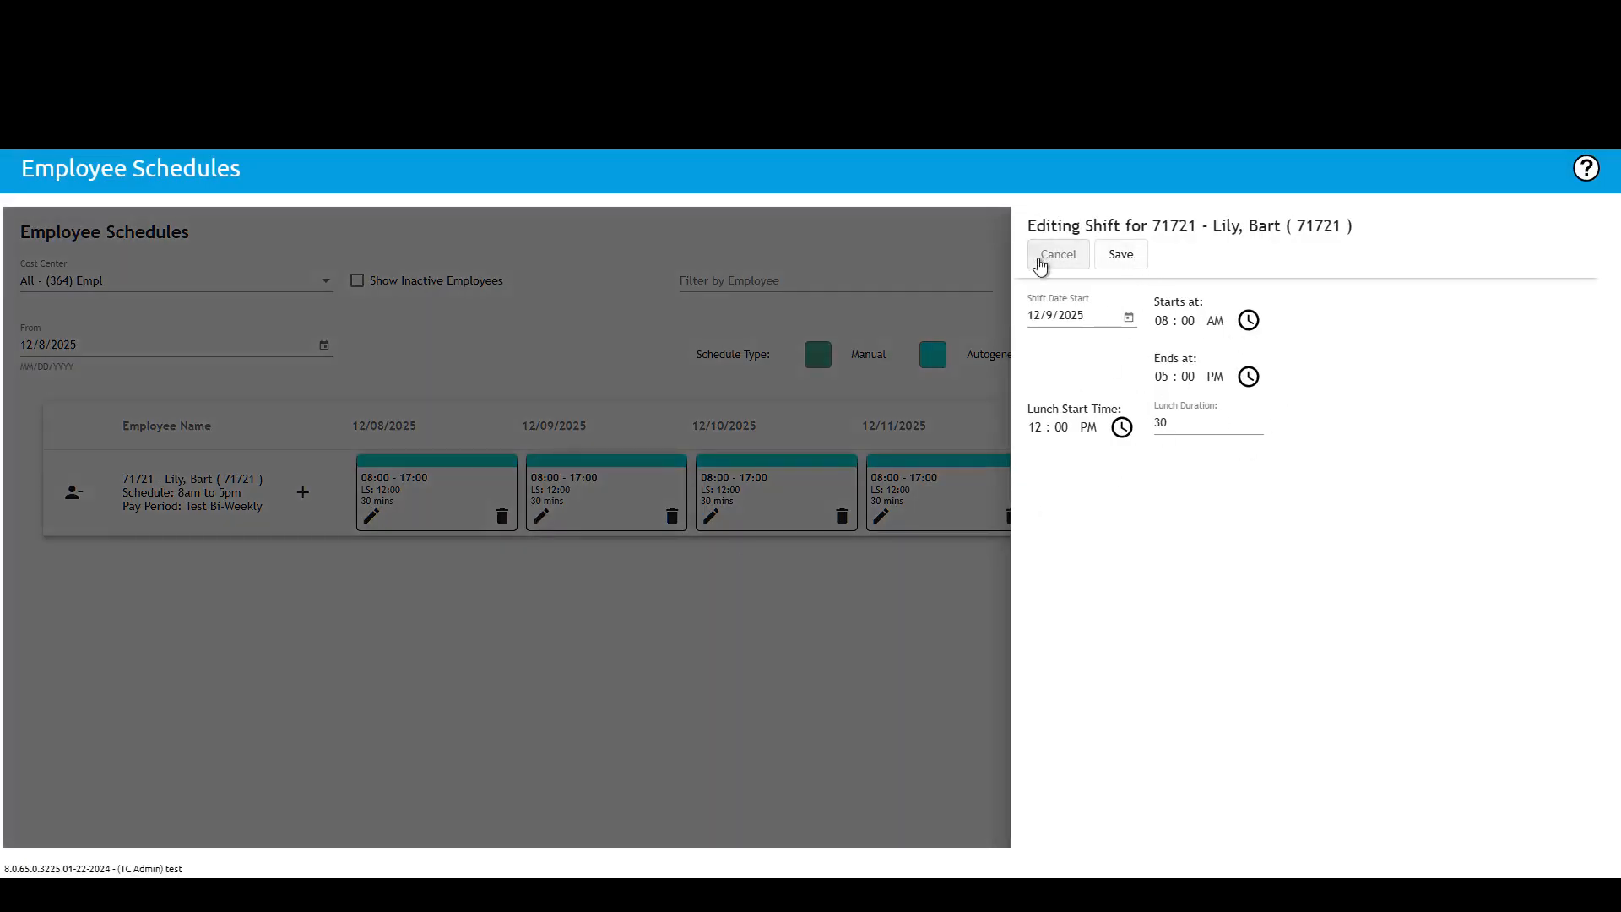
pyautogui.click(1042, 264)
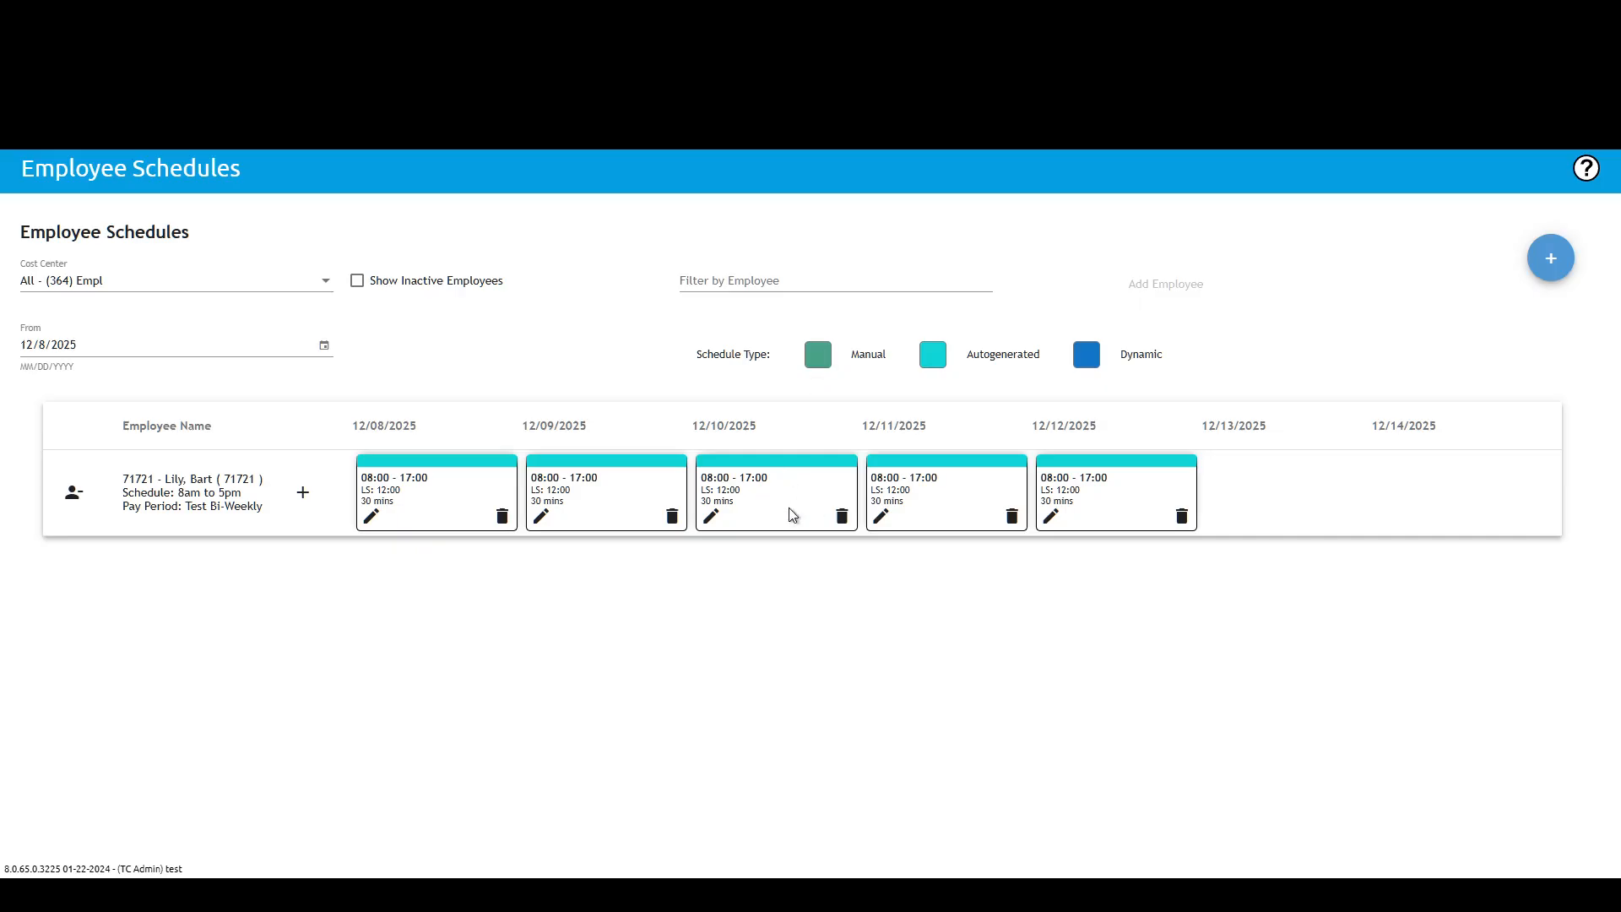
# Step: Change the 12/10/2025 shift's start time to 10:00 AM, save, and dismiss the message
pyautogui.click(714, 517)
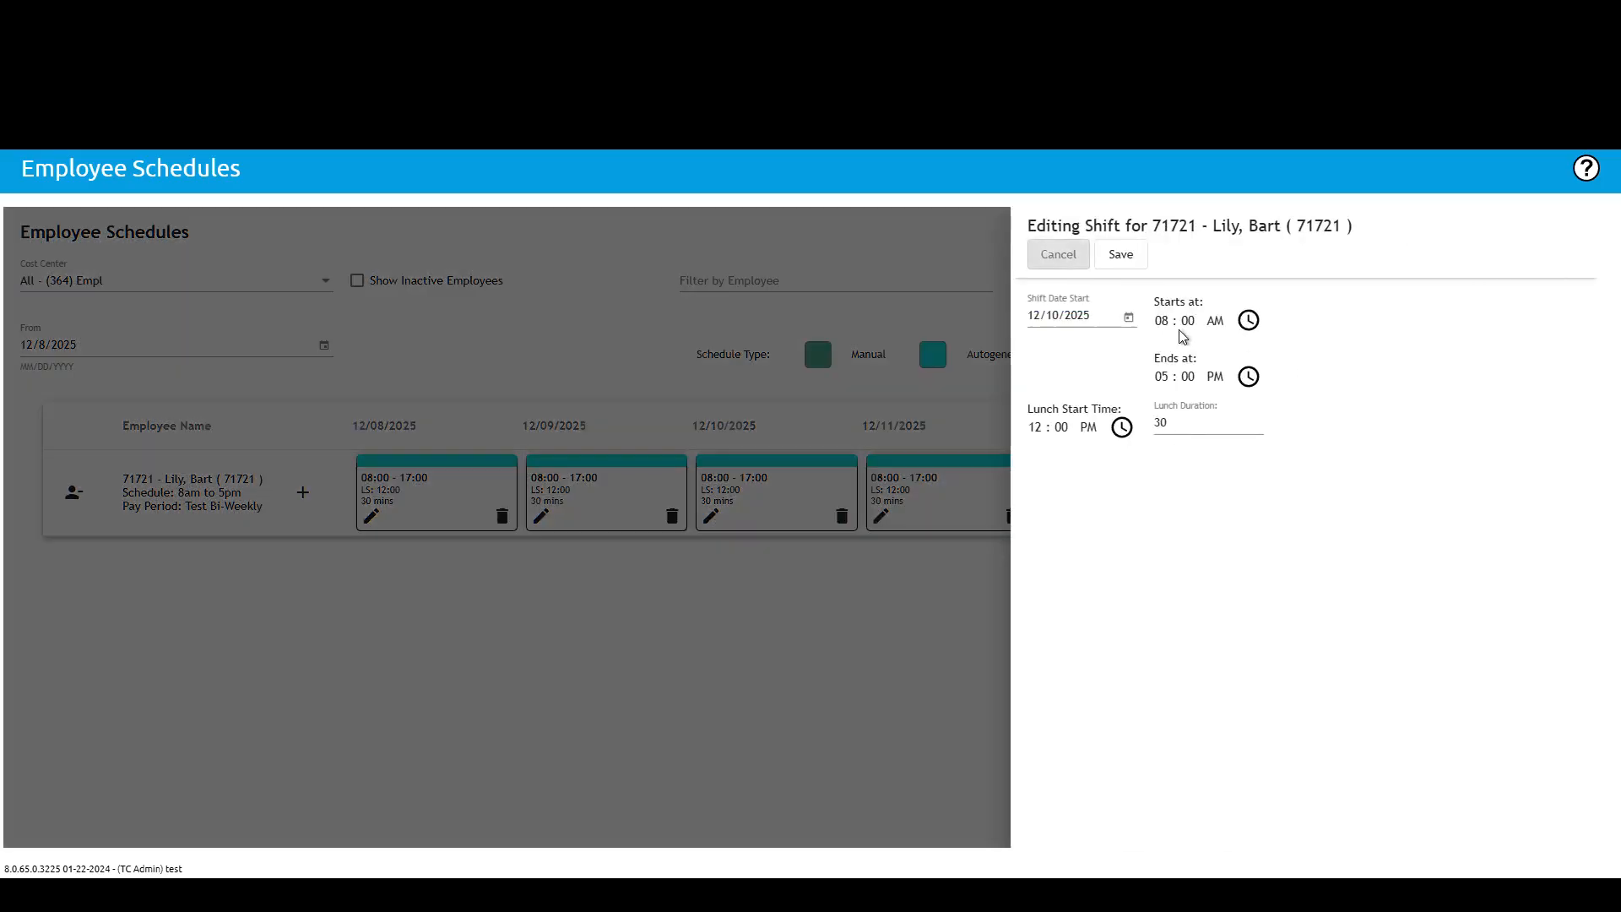
pyautogui.click(1252, 323)
pyautogui.click(1182, 431)
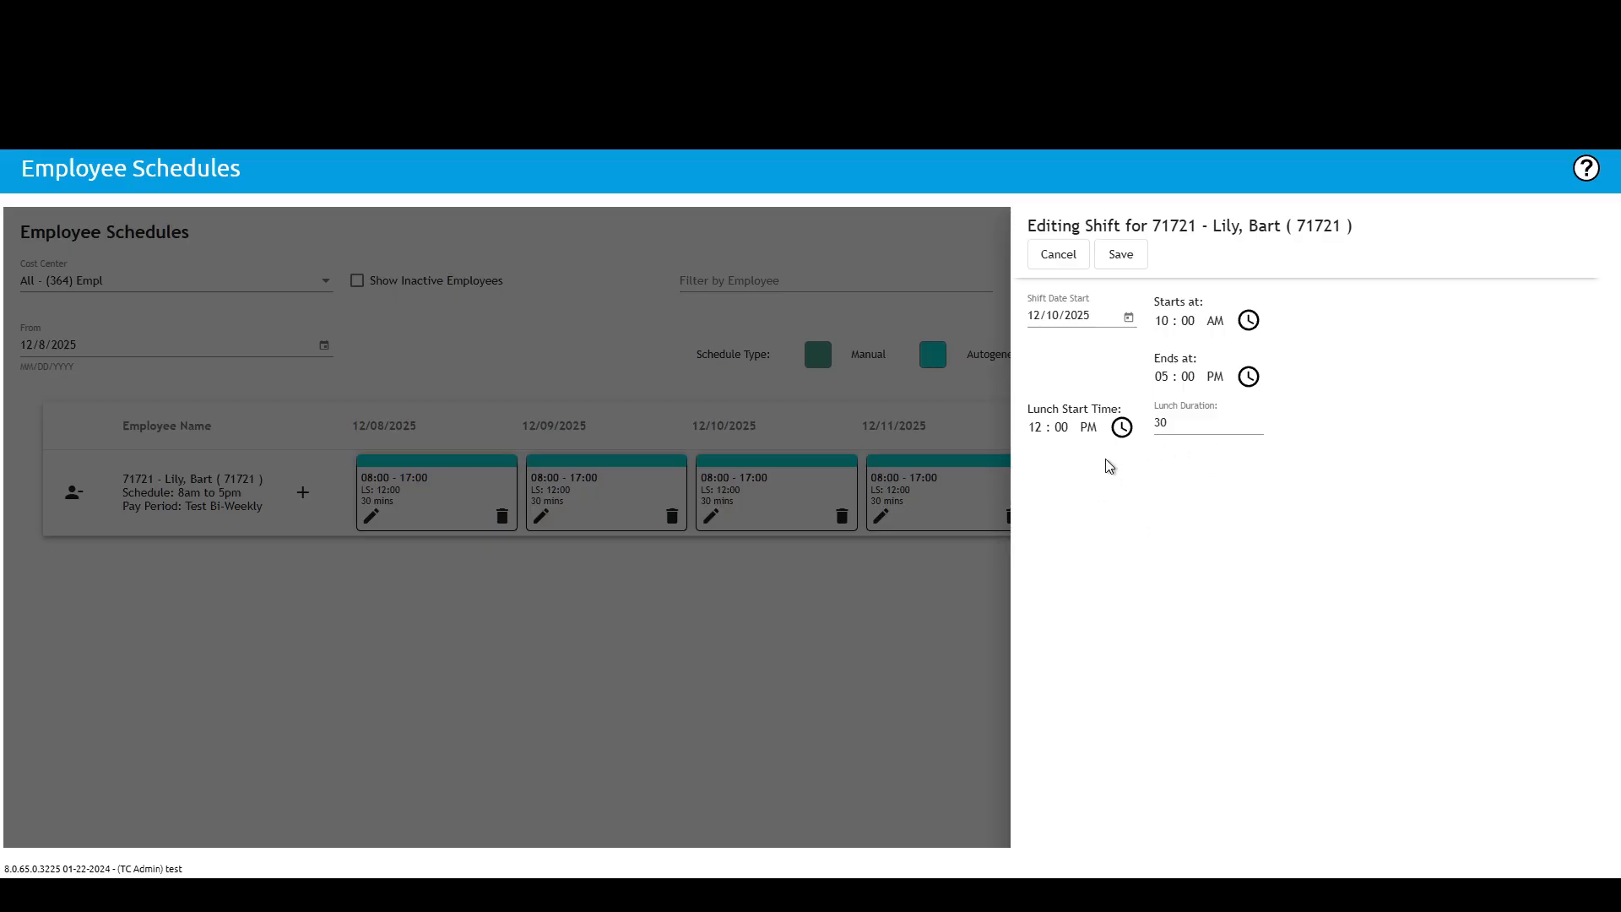
pyautogui.click(1121, 255)
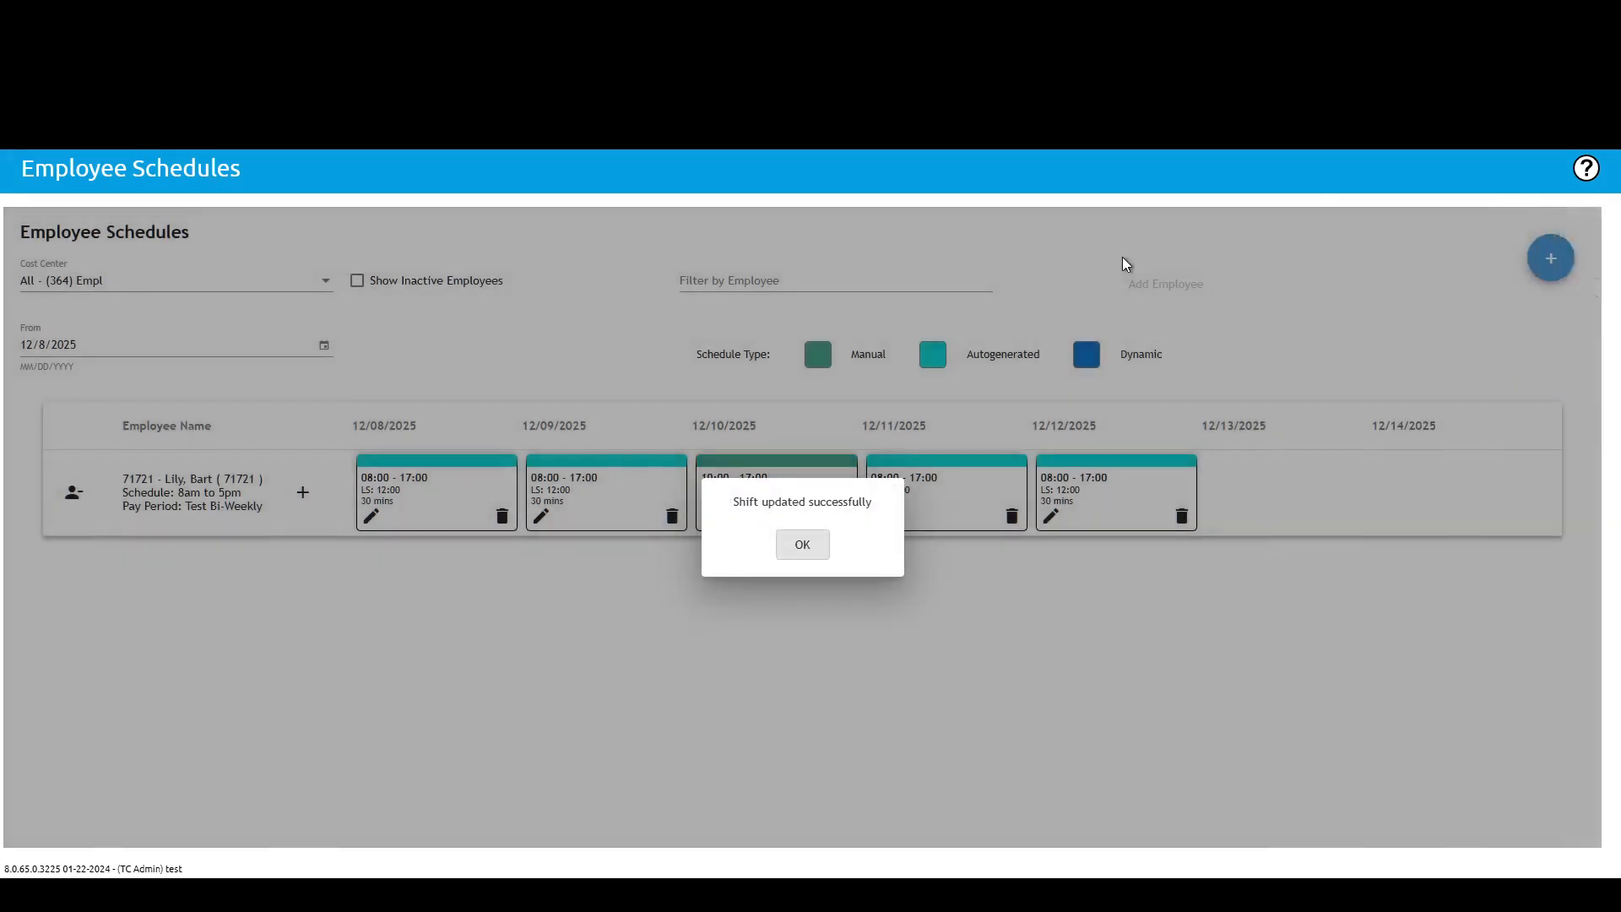
pyautogui.click(802, 544)
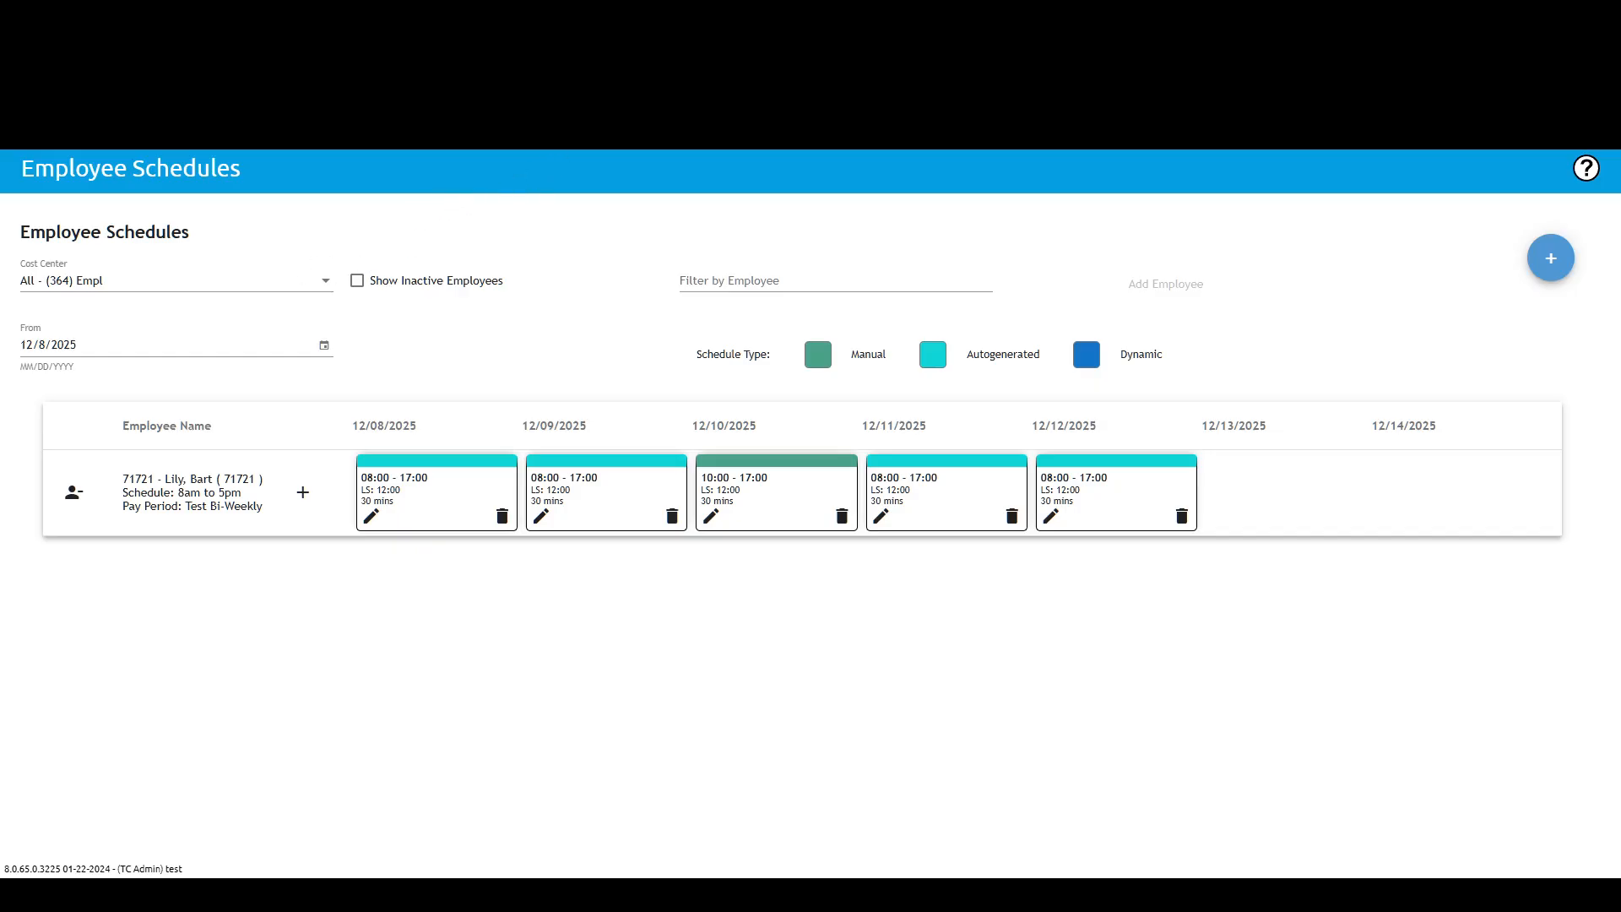
# Step: Open the eTimeclock profiles page
pyautogui.moveTo(671, 153)
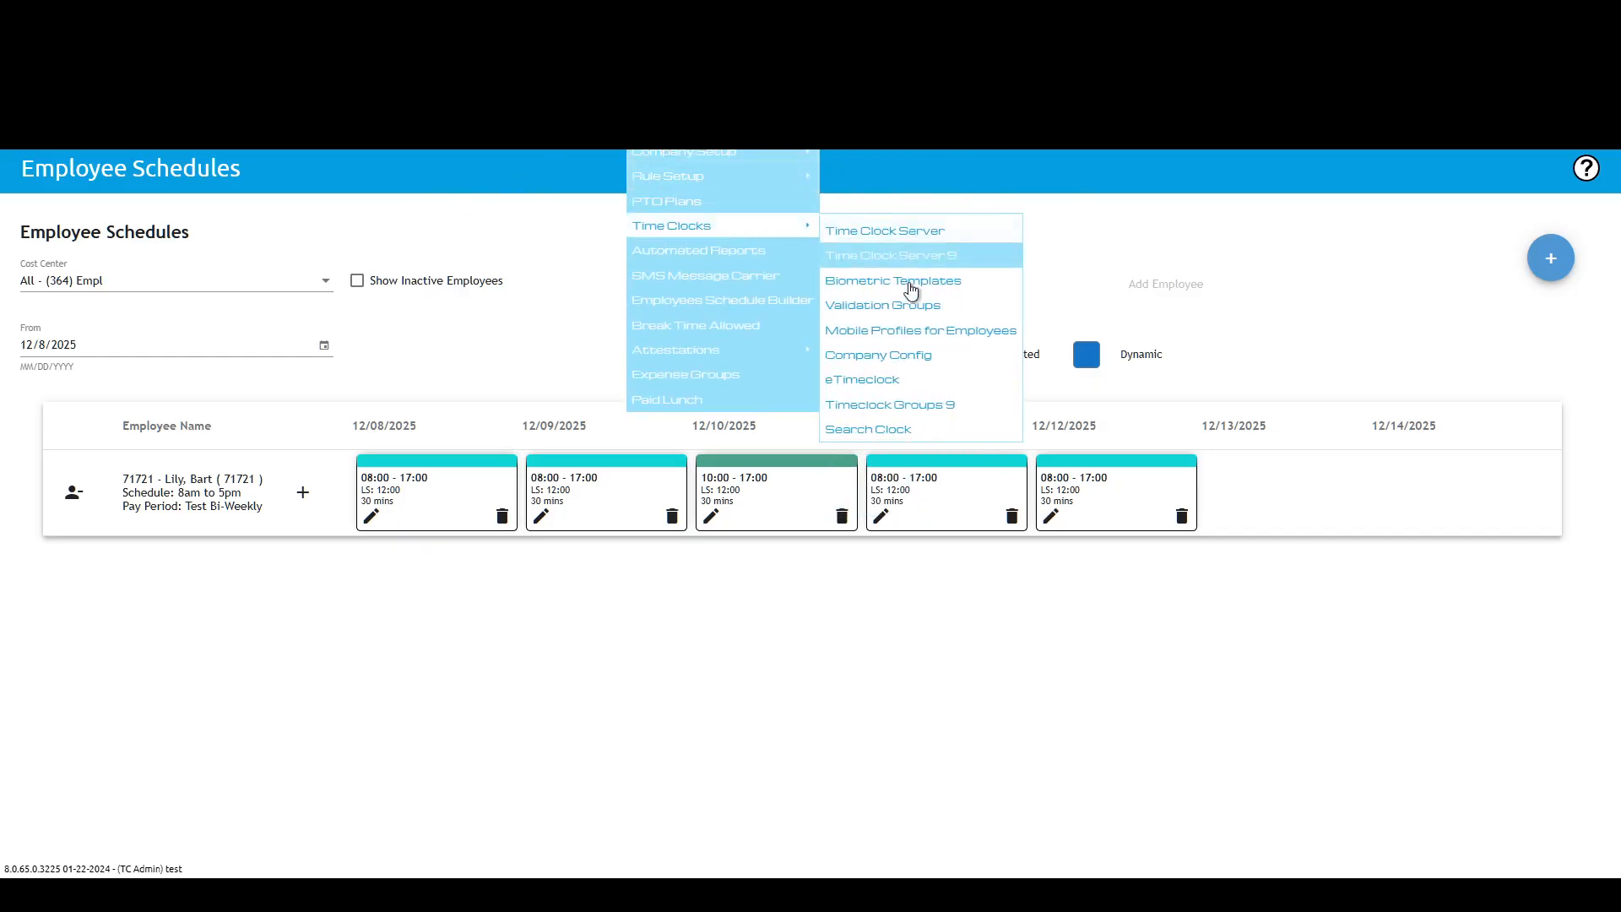
pyautogui.click(893, 384)
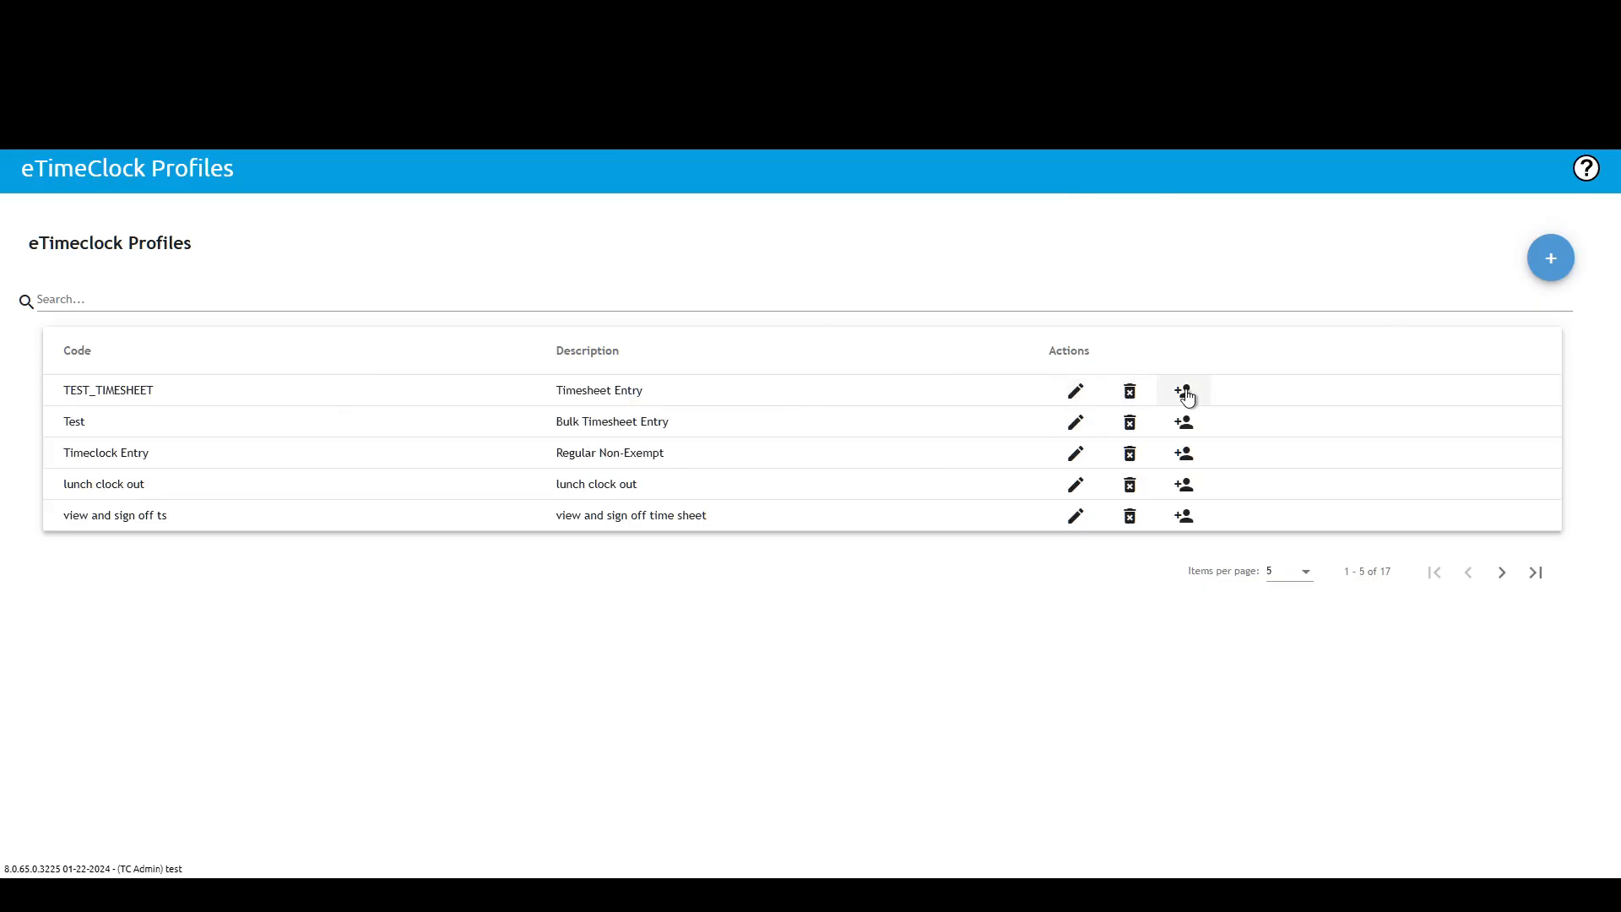
# Step: Open the TEST_TIMESHEET profile and review its General, Clock Entry and Timesheet Entry settings
pyautogui.click(1075, 391)
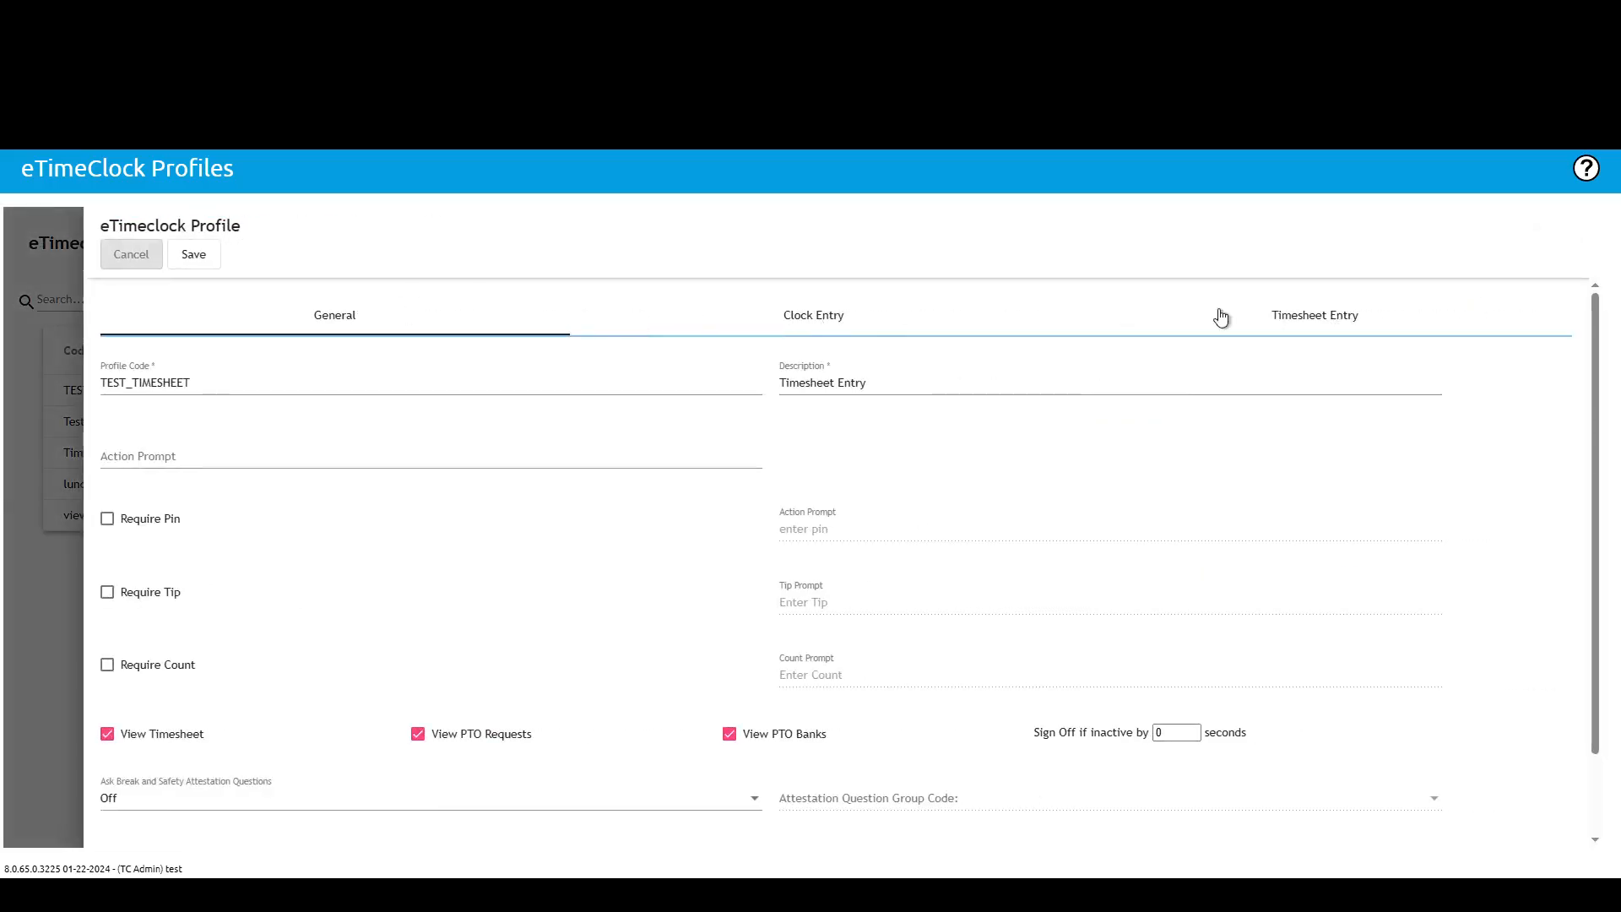
pyautogui.scroll(-3, 768, 428)
pyautogui.scroll(3, 768, 460)
pyautogui.click(837, 319)
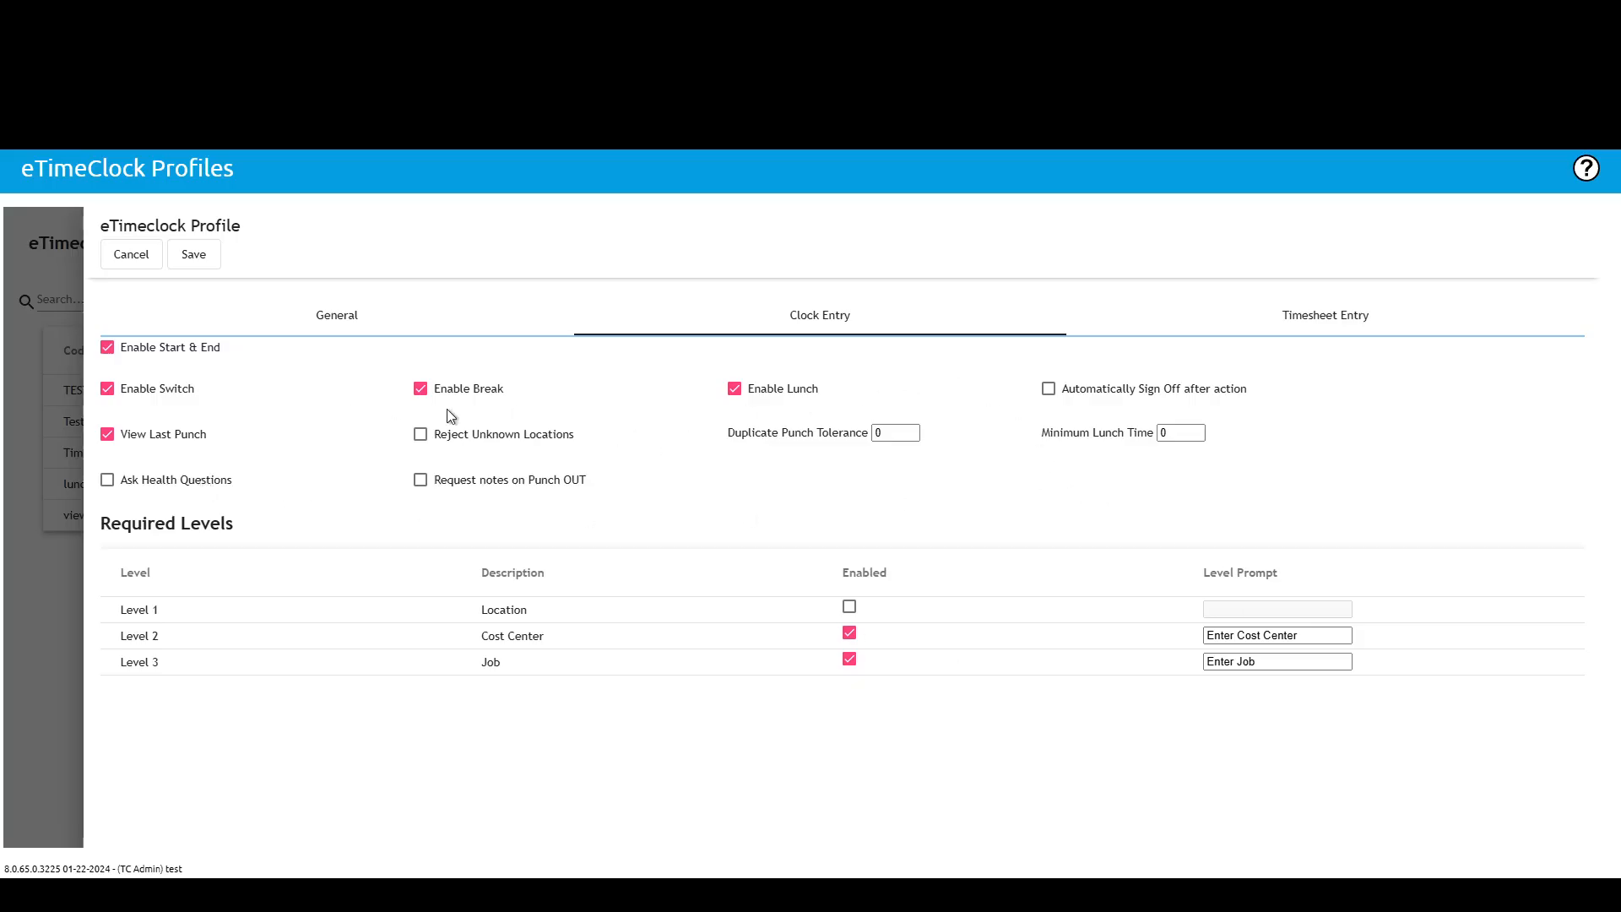
pyautogui.click(1340, 320)
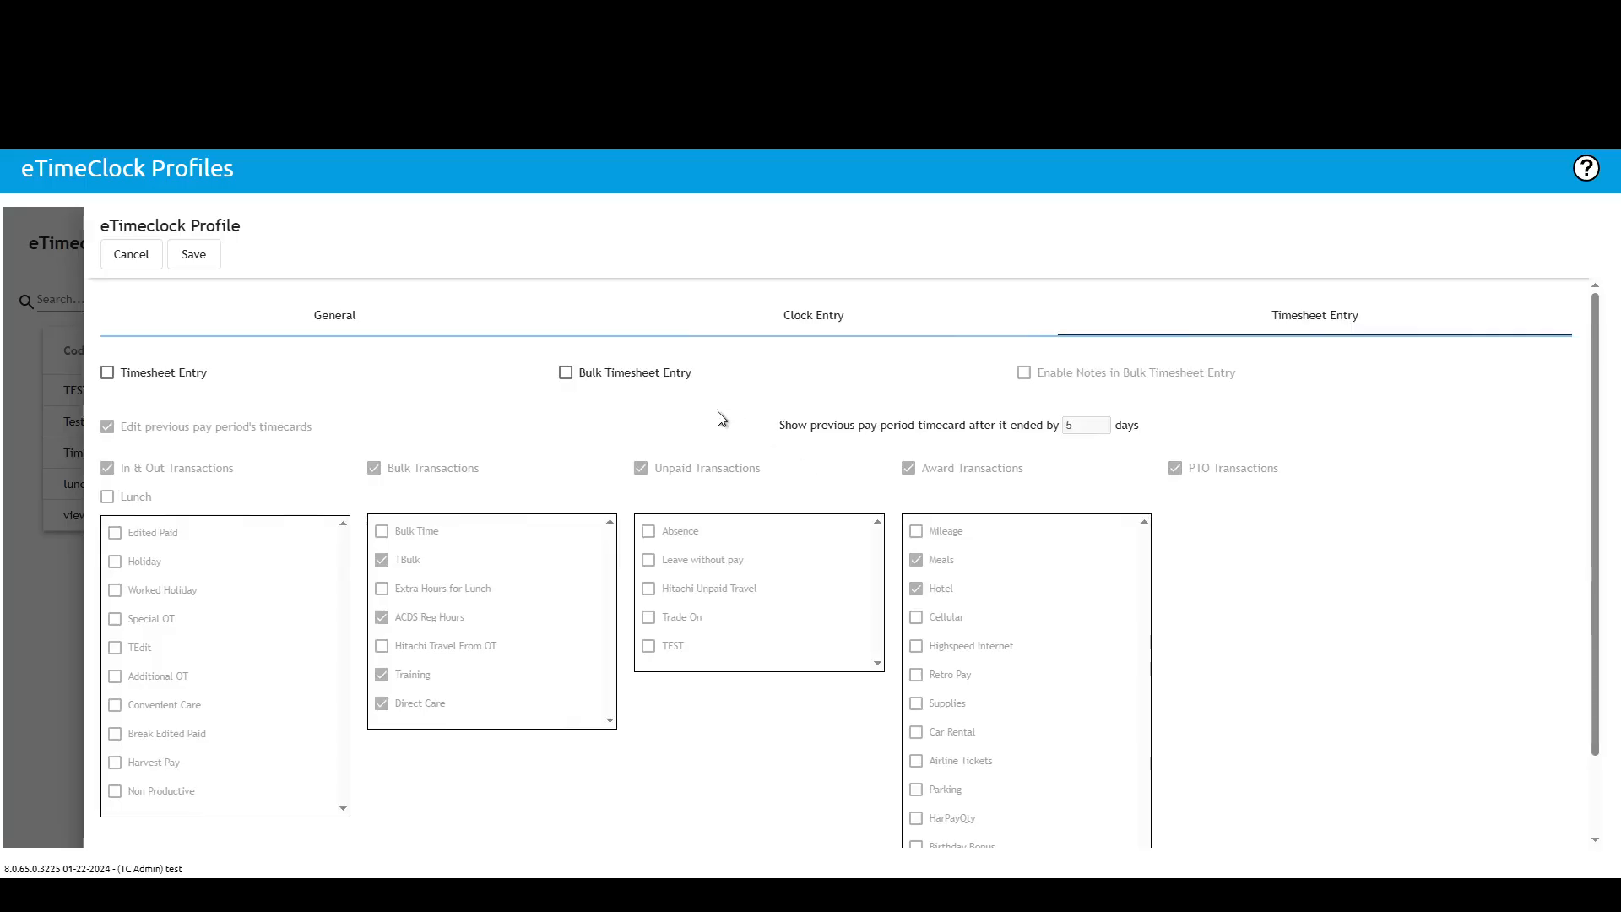
# Step: Try toggling the Timesheet Entry and Bulk Timesheet Entry options, then cancel the profile edit
pyautogui.click(107, 372)
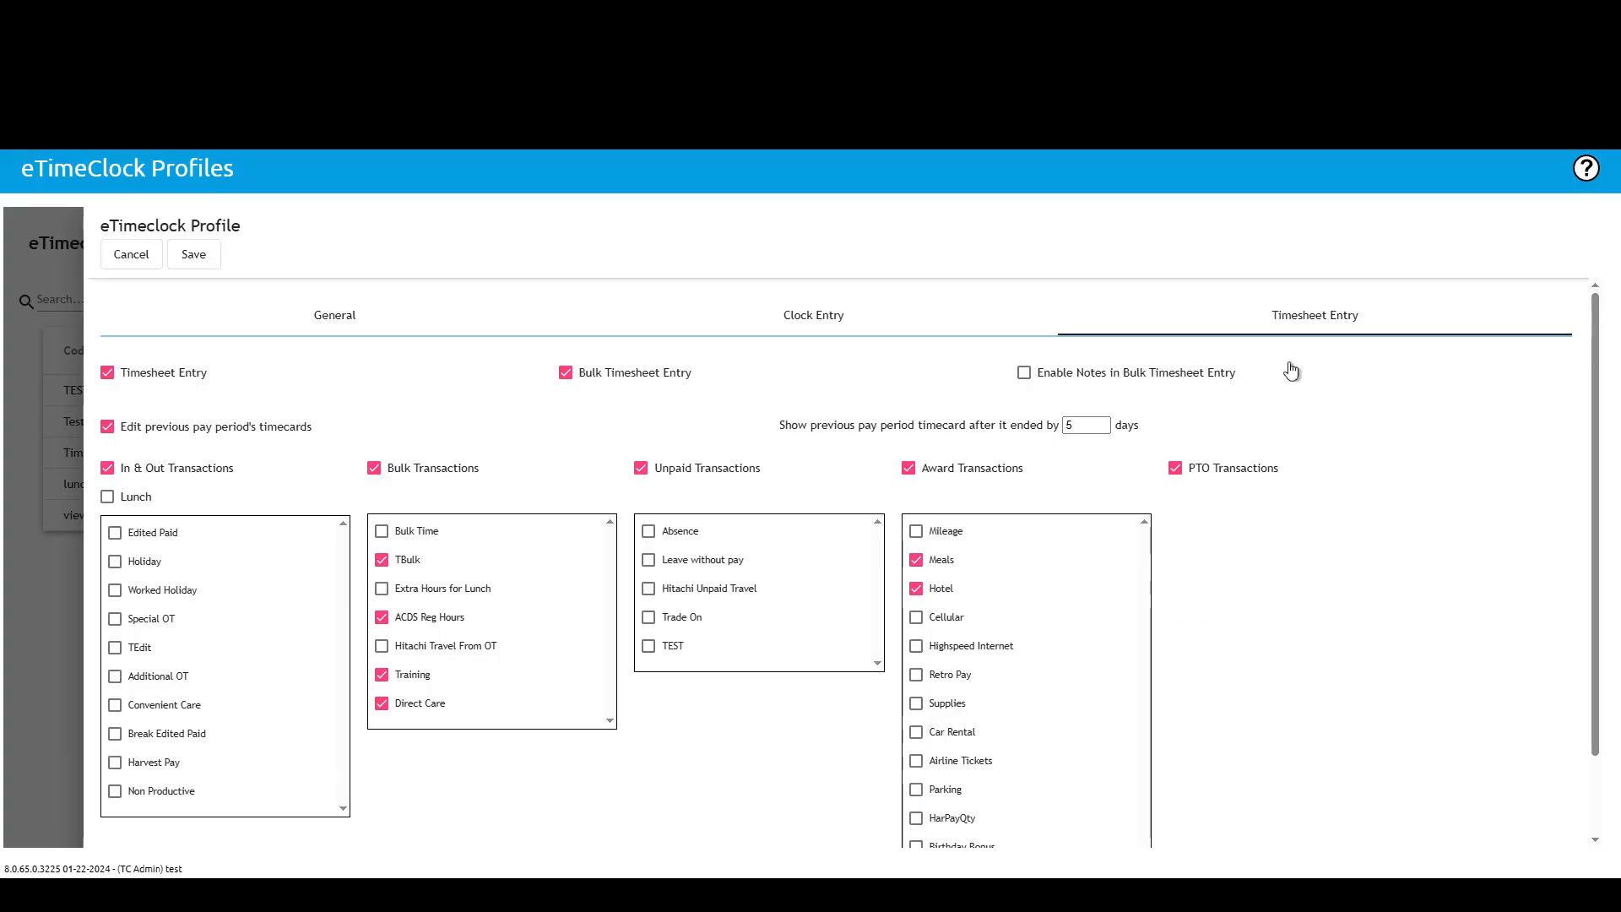
pyautogui.click(107, 372)
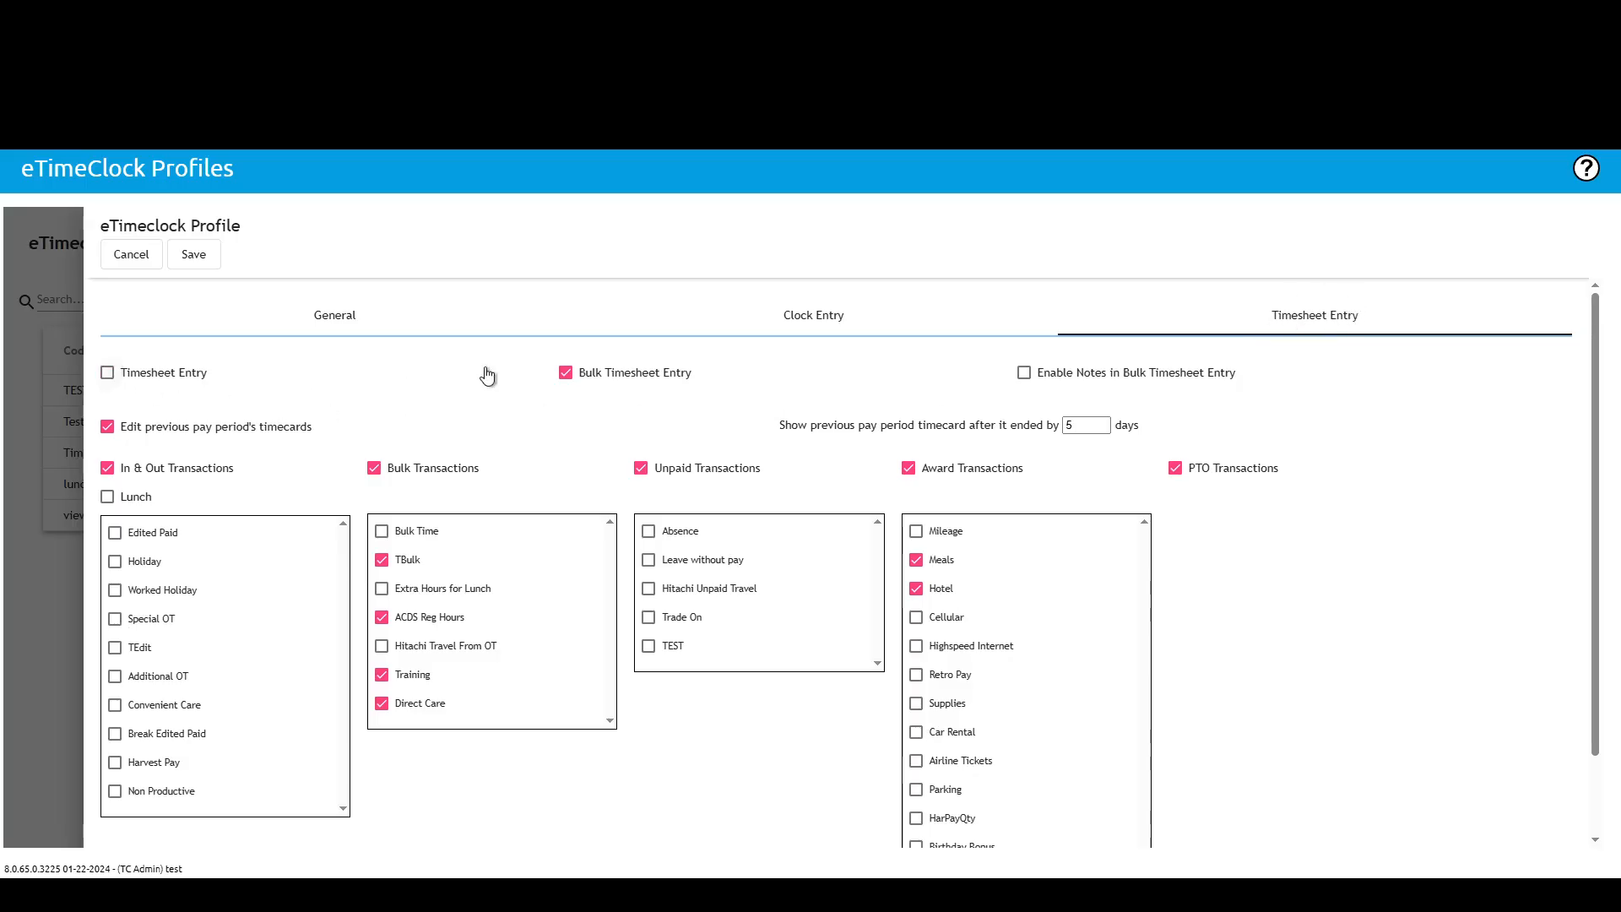
pyautogui.click(566, 372)
pyautogui.click(331, 318)
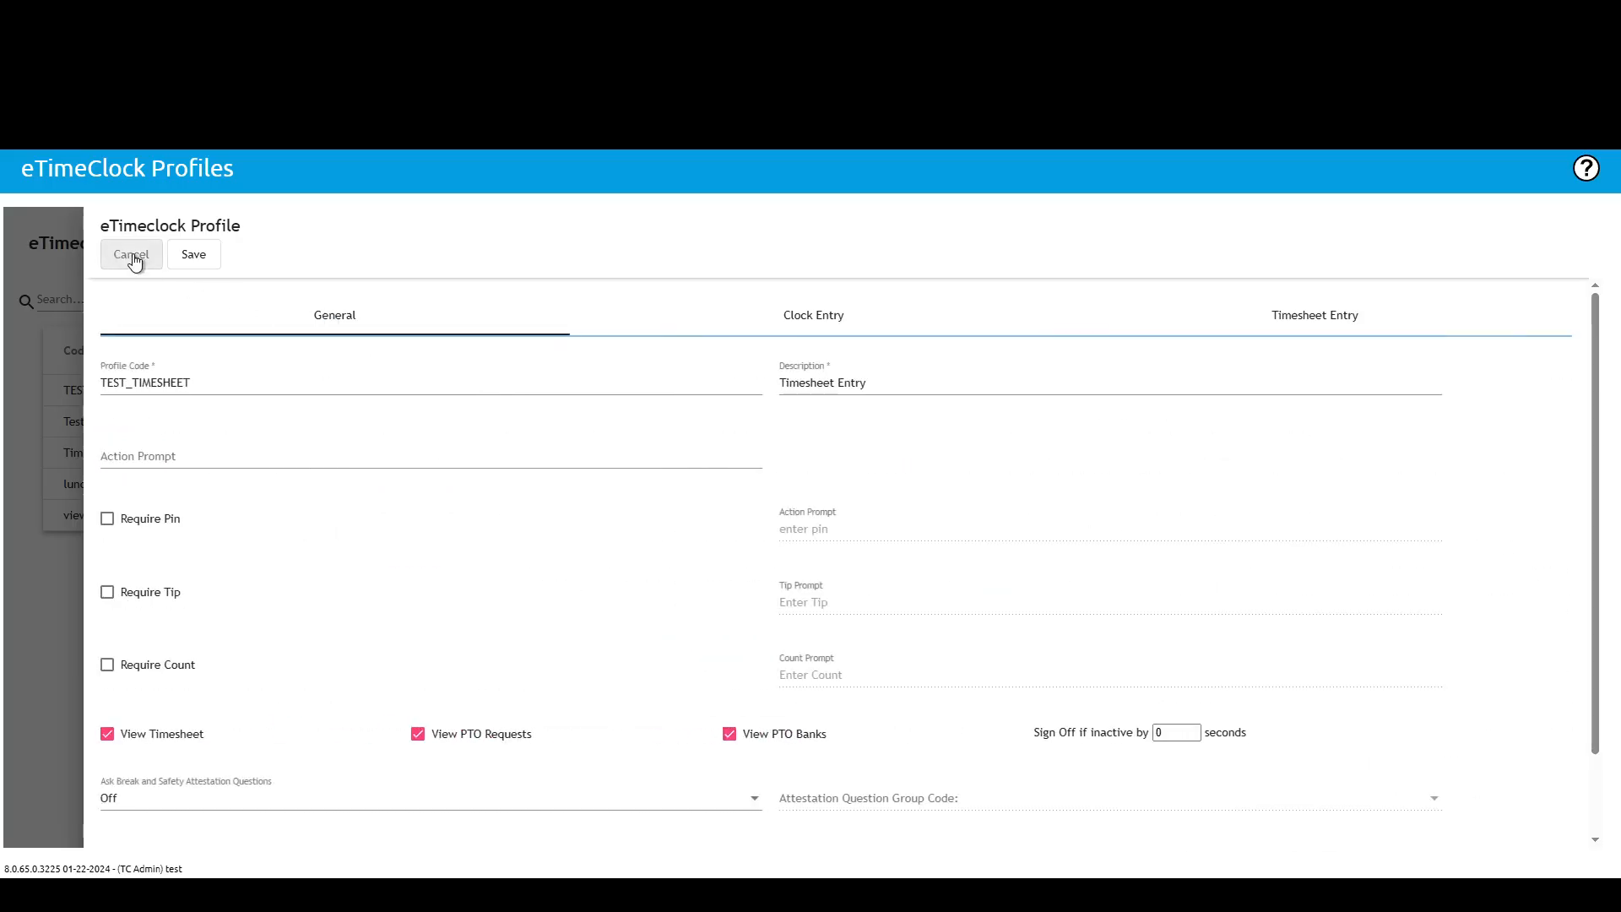
pyautogui.click(132, 255)
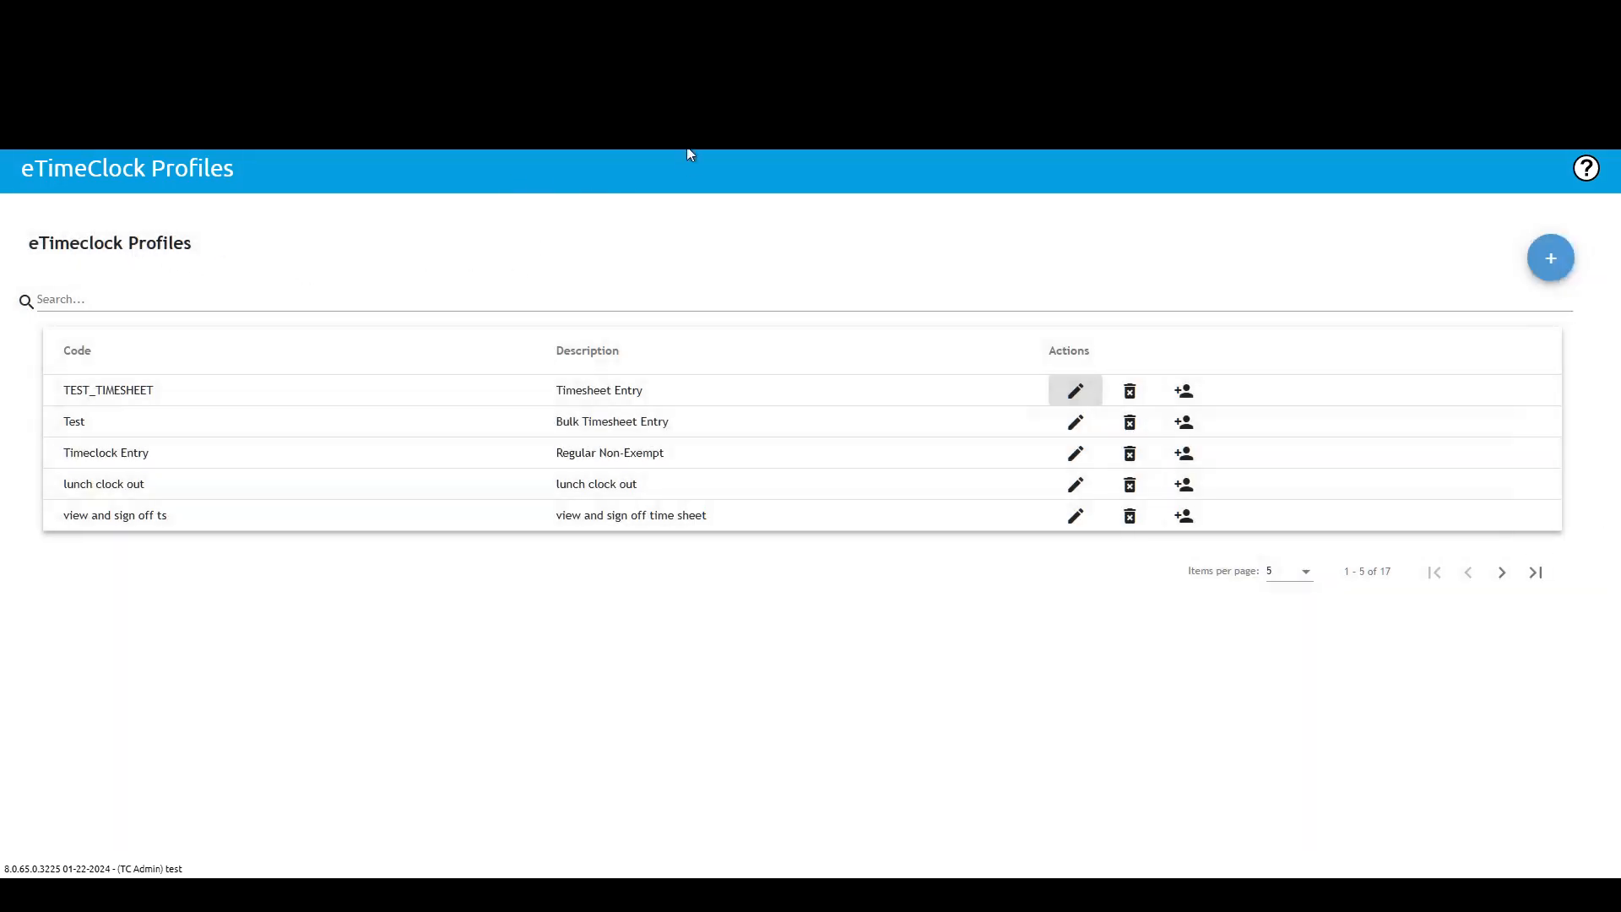
pyautogui.moveTo(685, 161)
pyautogui.moveTo(661, 228)
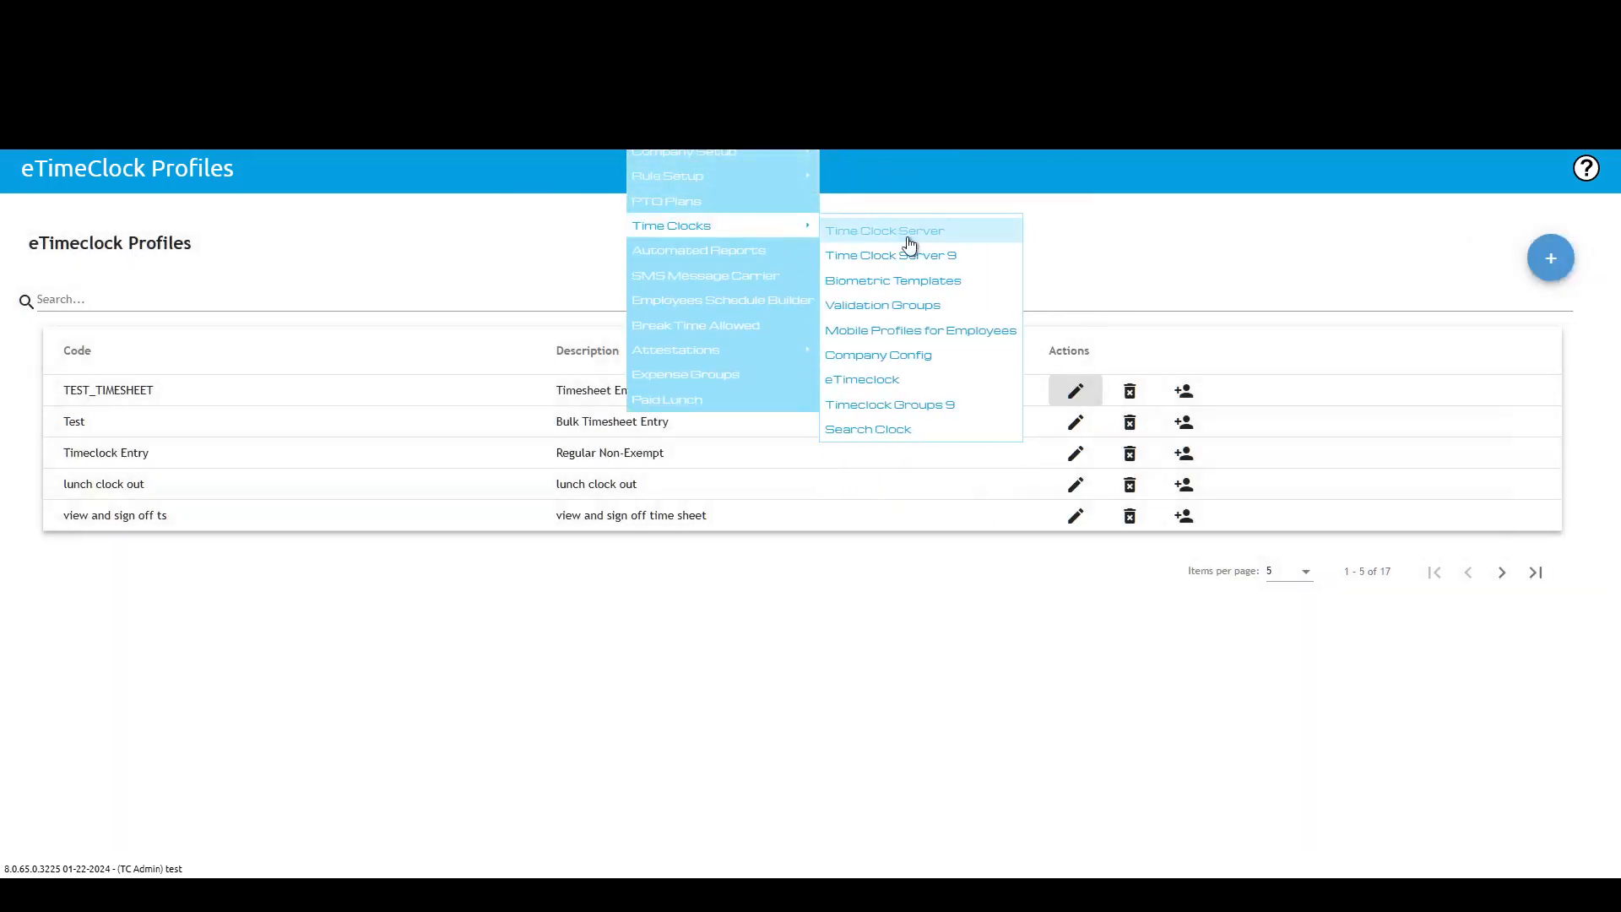
# Step: Open the Mobile Profiles for Employees page and preview the new mobile profile form, then cancel it
pyautogui.click(914, 332)
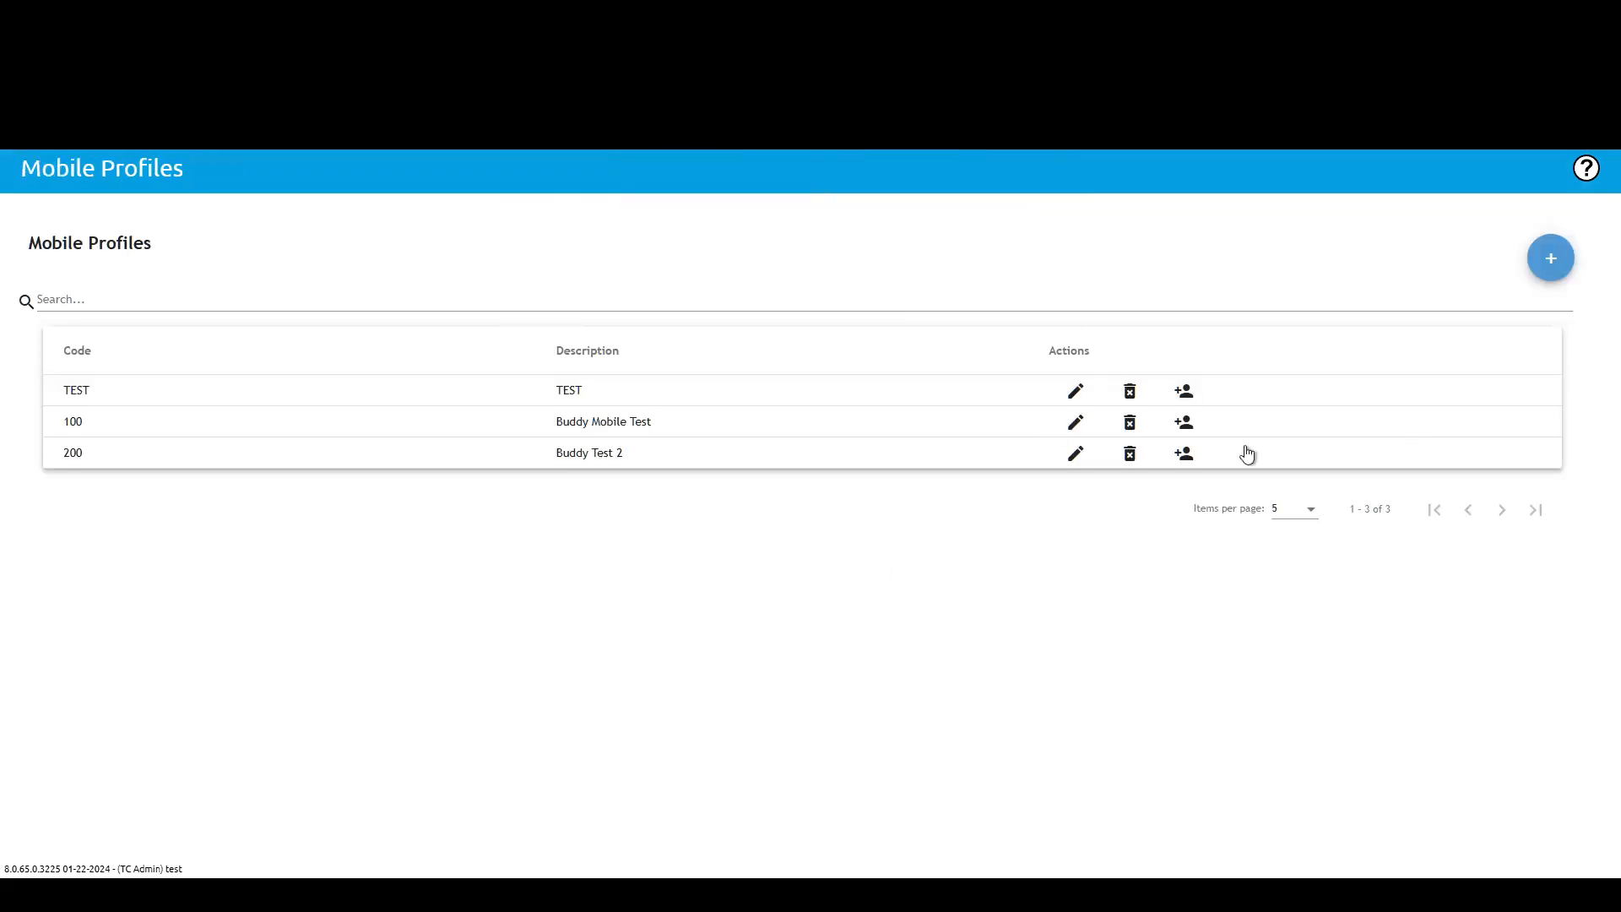
pyautogui.click(1551, 261)
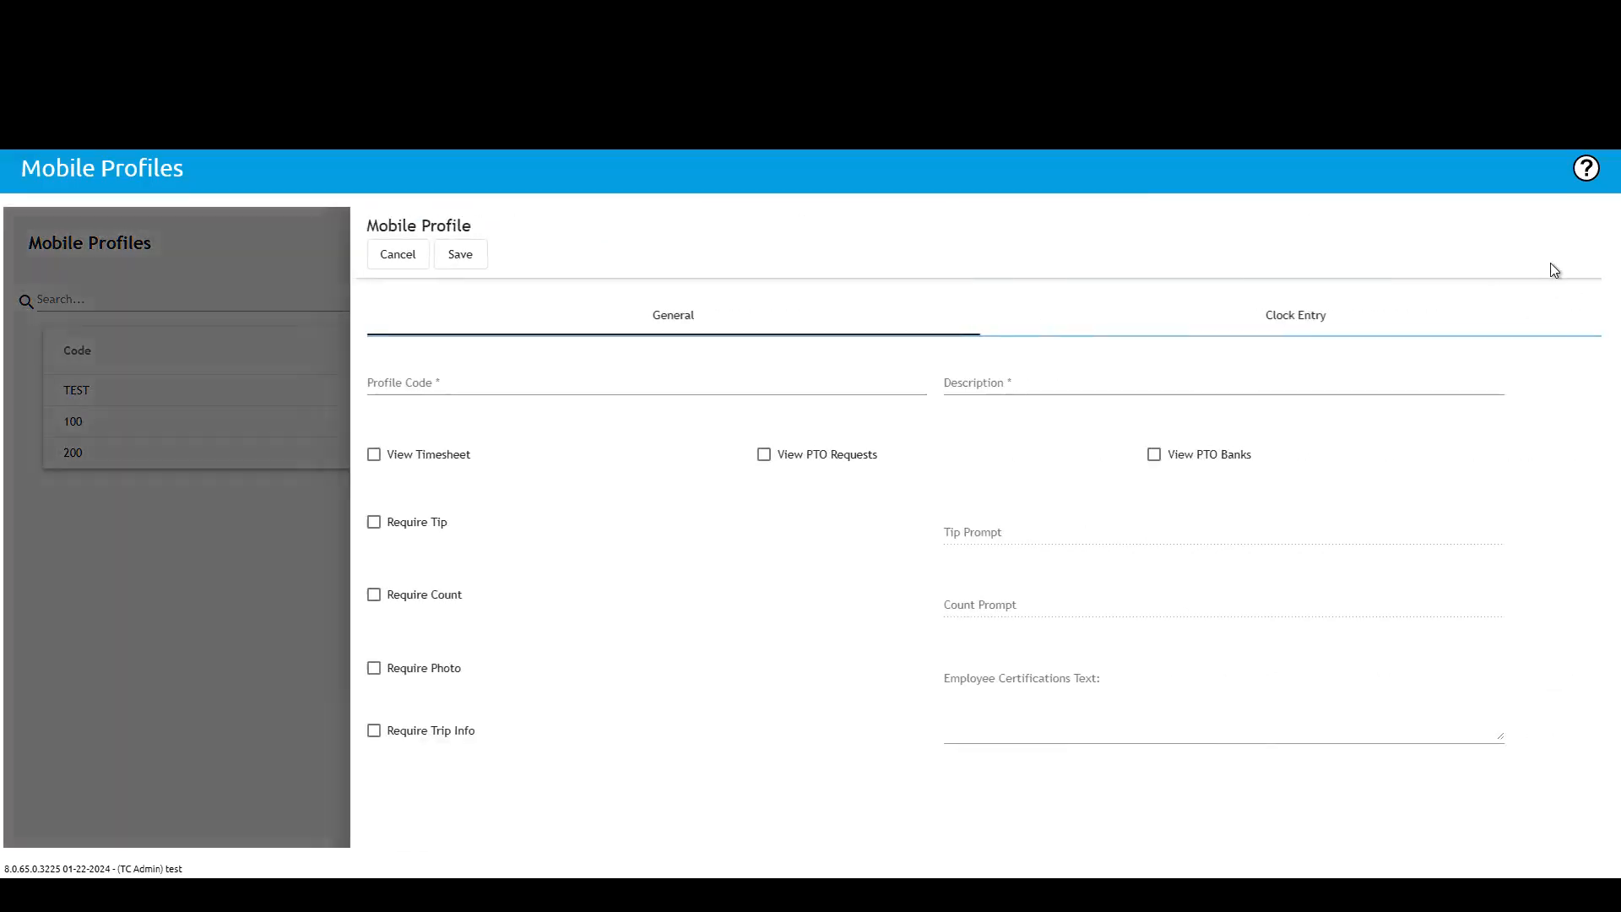
pyautogui.click(374, 256)
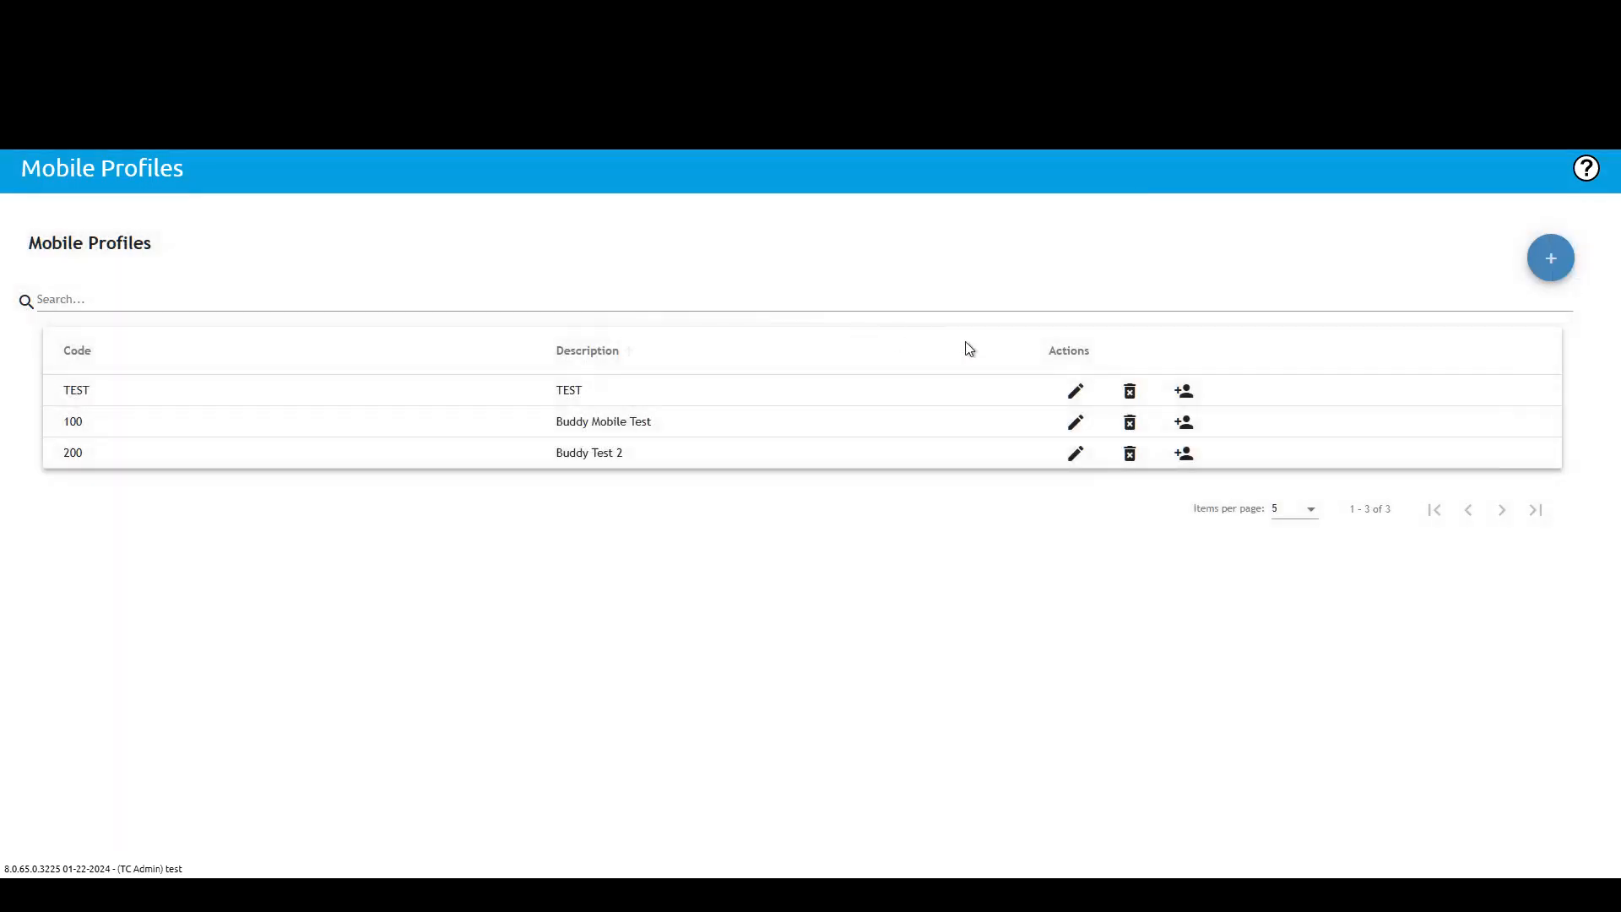
# Step: Open the TEST mobile profile, review its General and Clock Entry settings, and cancel the edit
pyautogui.click(1074, 391)
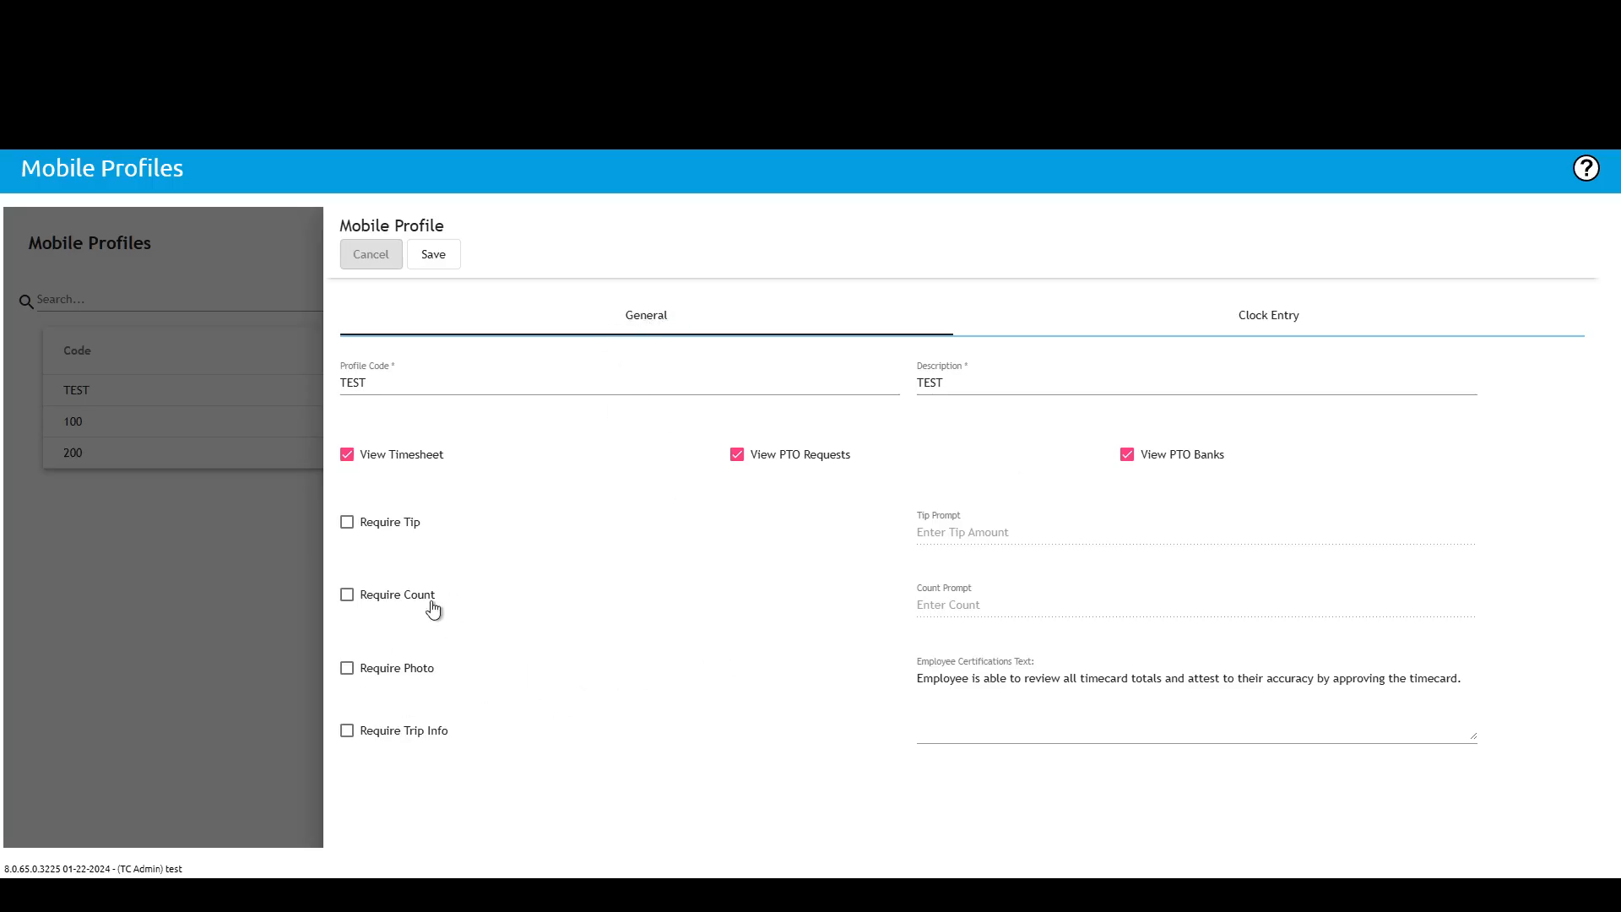
pyautogui.click(1275, 326)
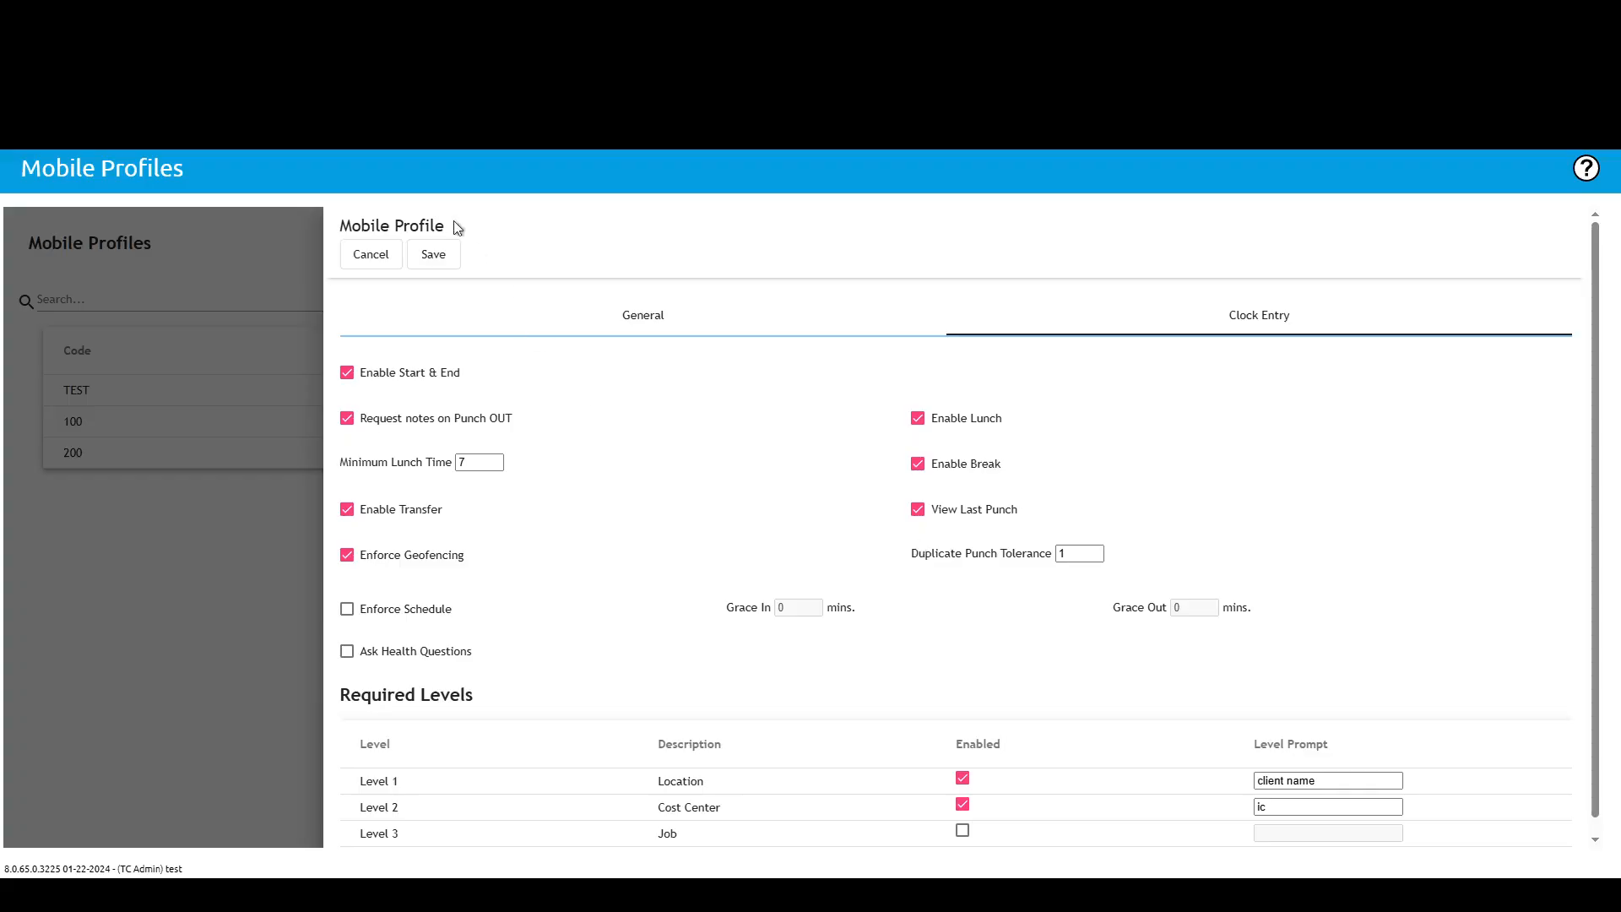
pyautogui.moveTo(338, 152)
pyautogui.click(369, 256)
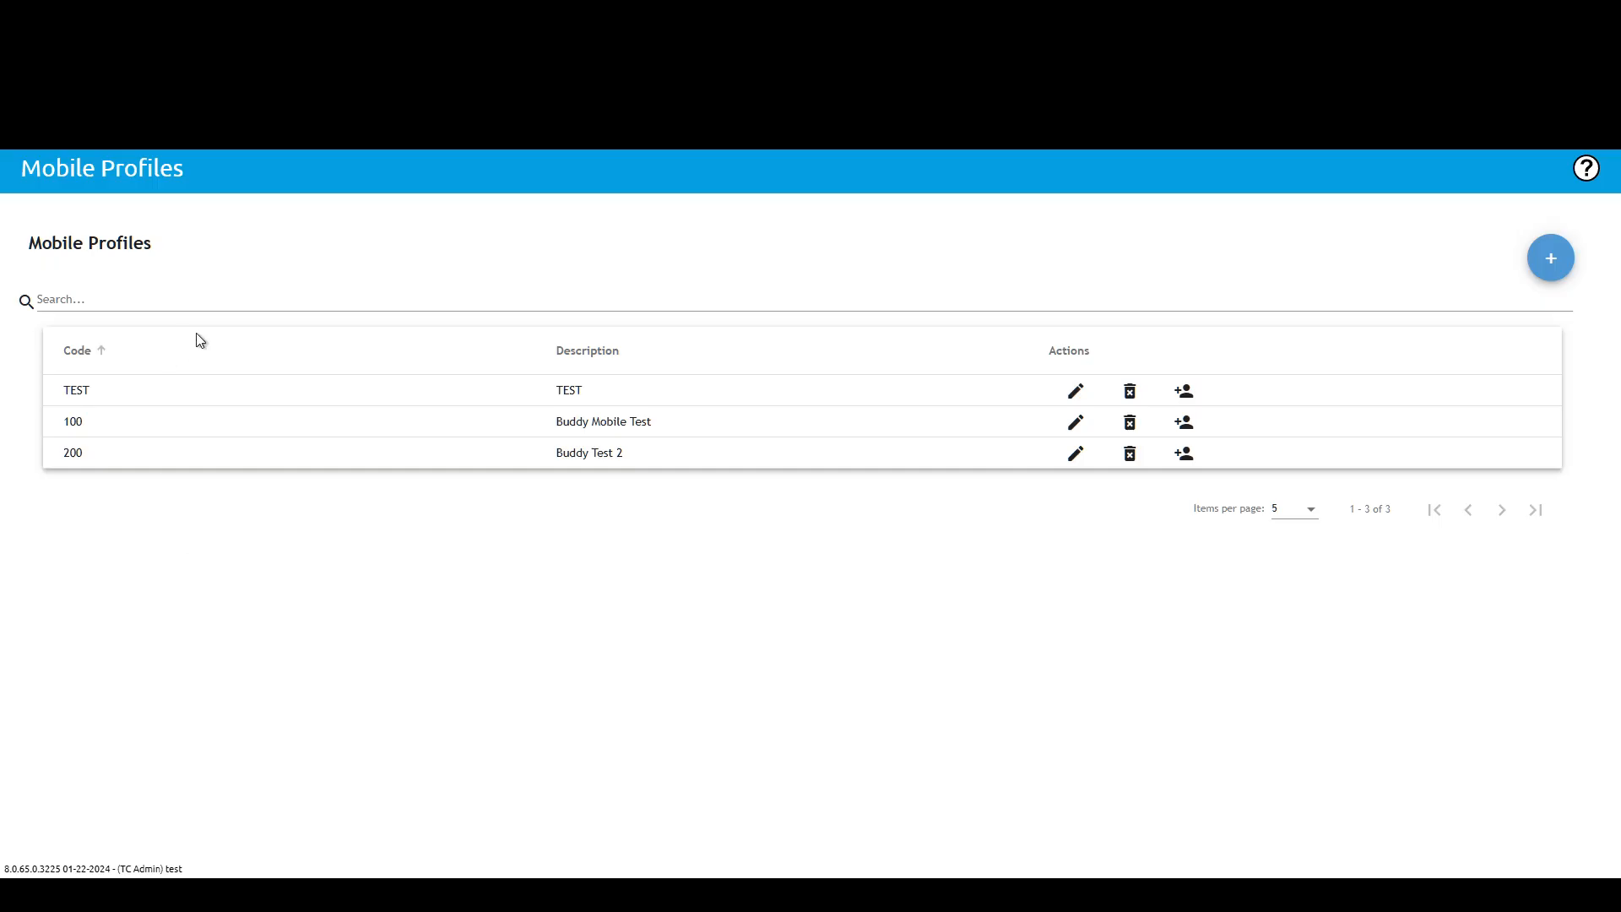
# Step: Open the Payroll / Admin Approval page and select the Test Bi-Weekly 12/07/2025 - 12/20/2025 pay period
pyautogui.click(196, 199)
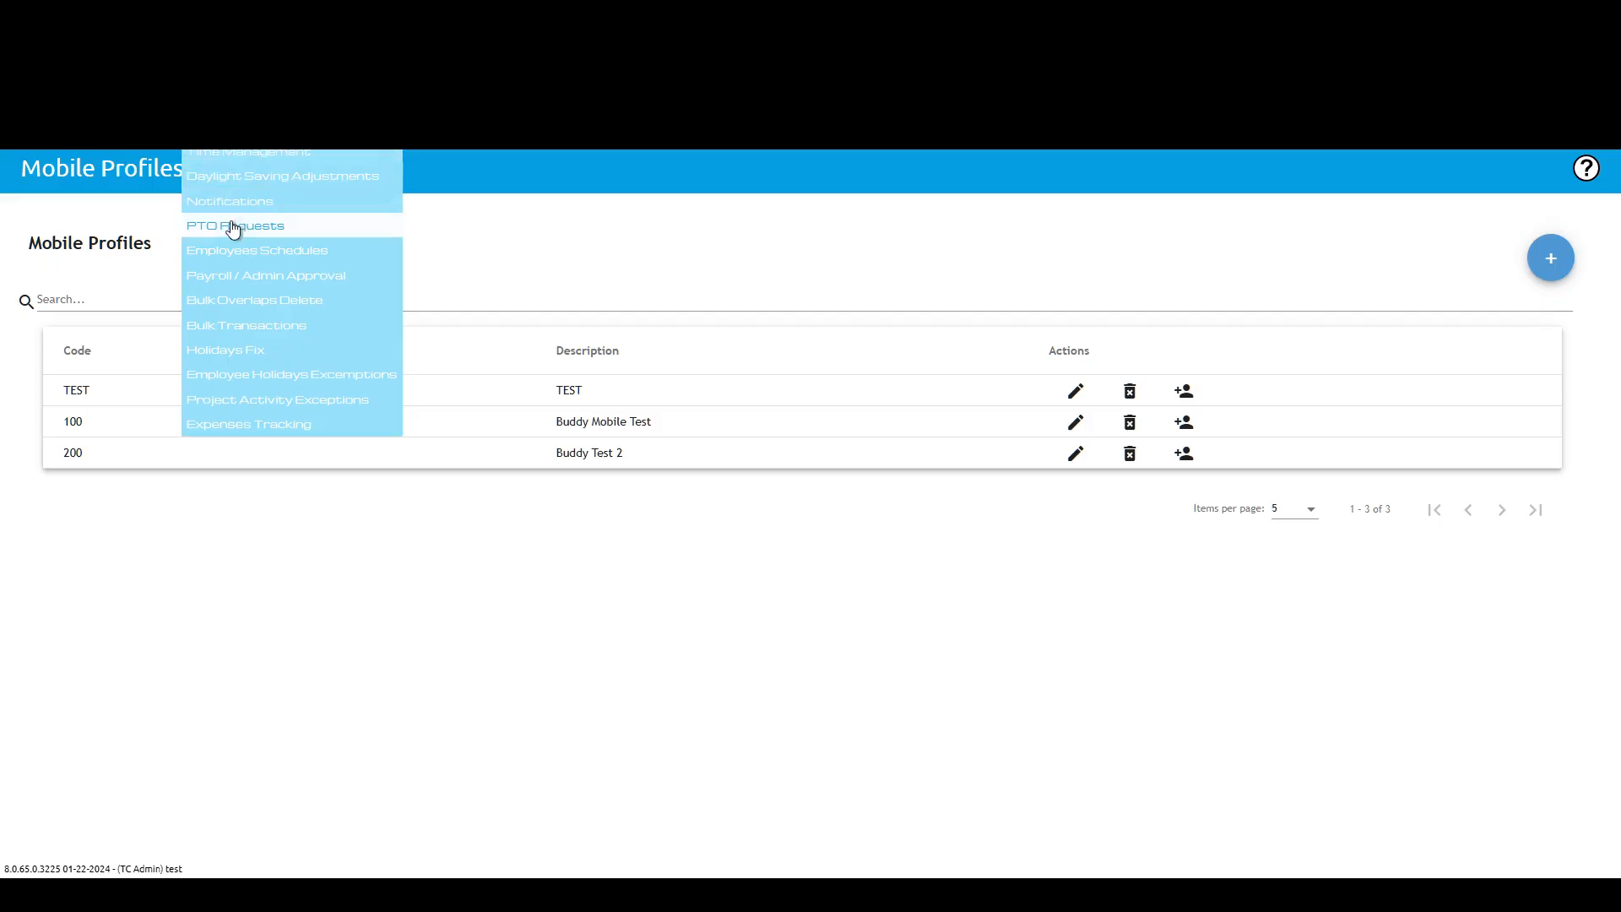
pyautogui.click(231, 276)
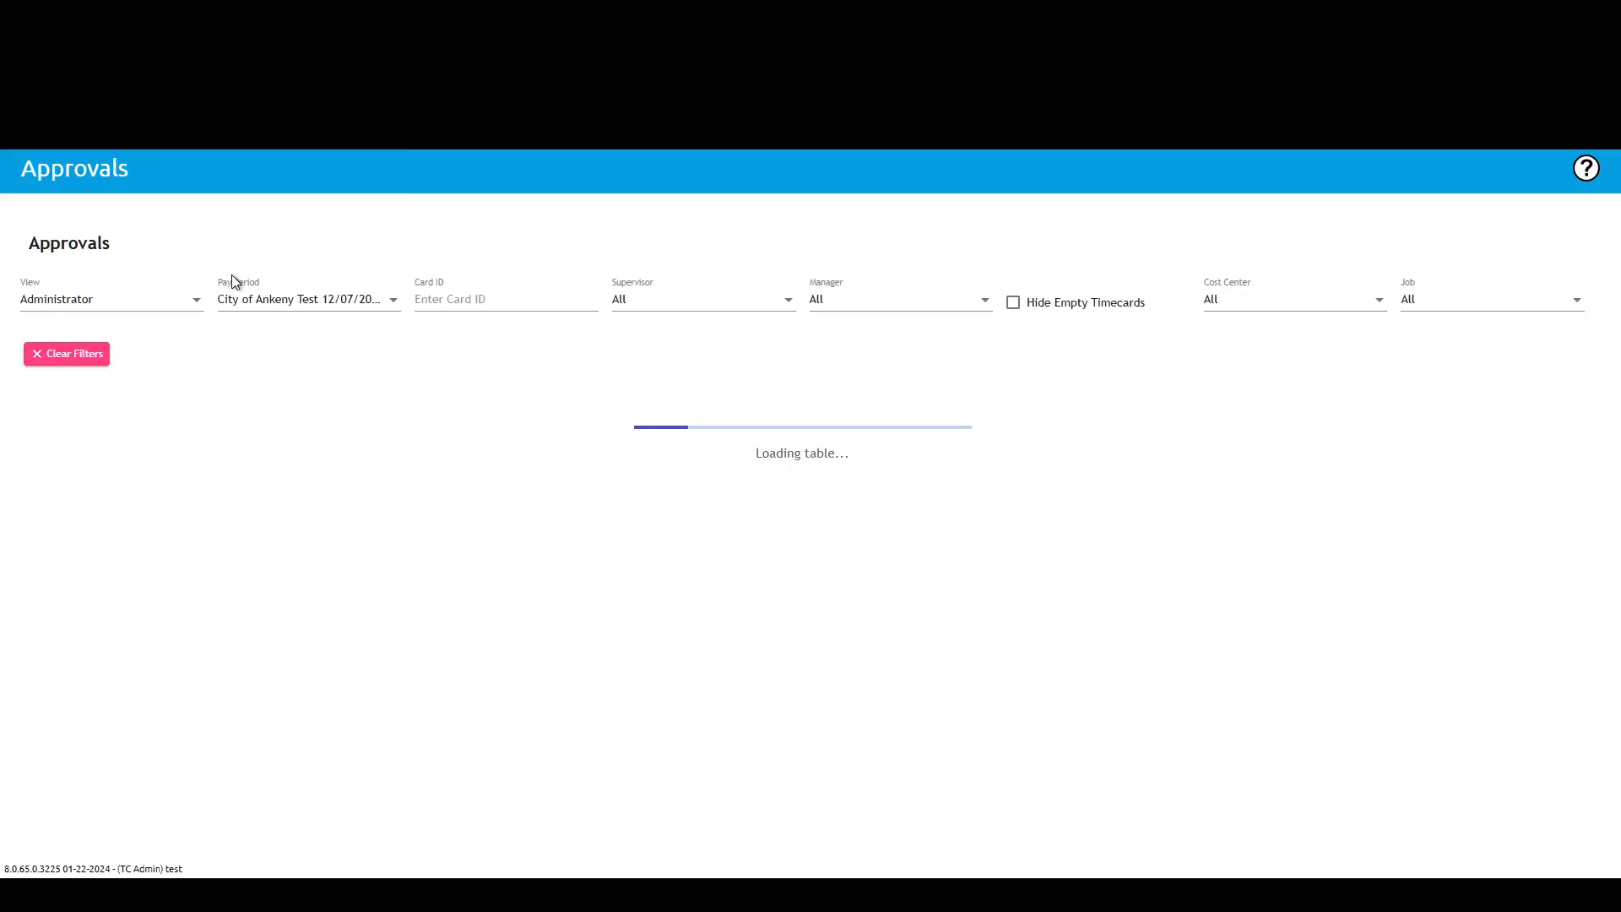
pyautogui.click(322, 299)
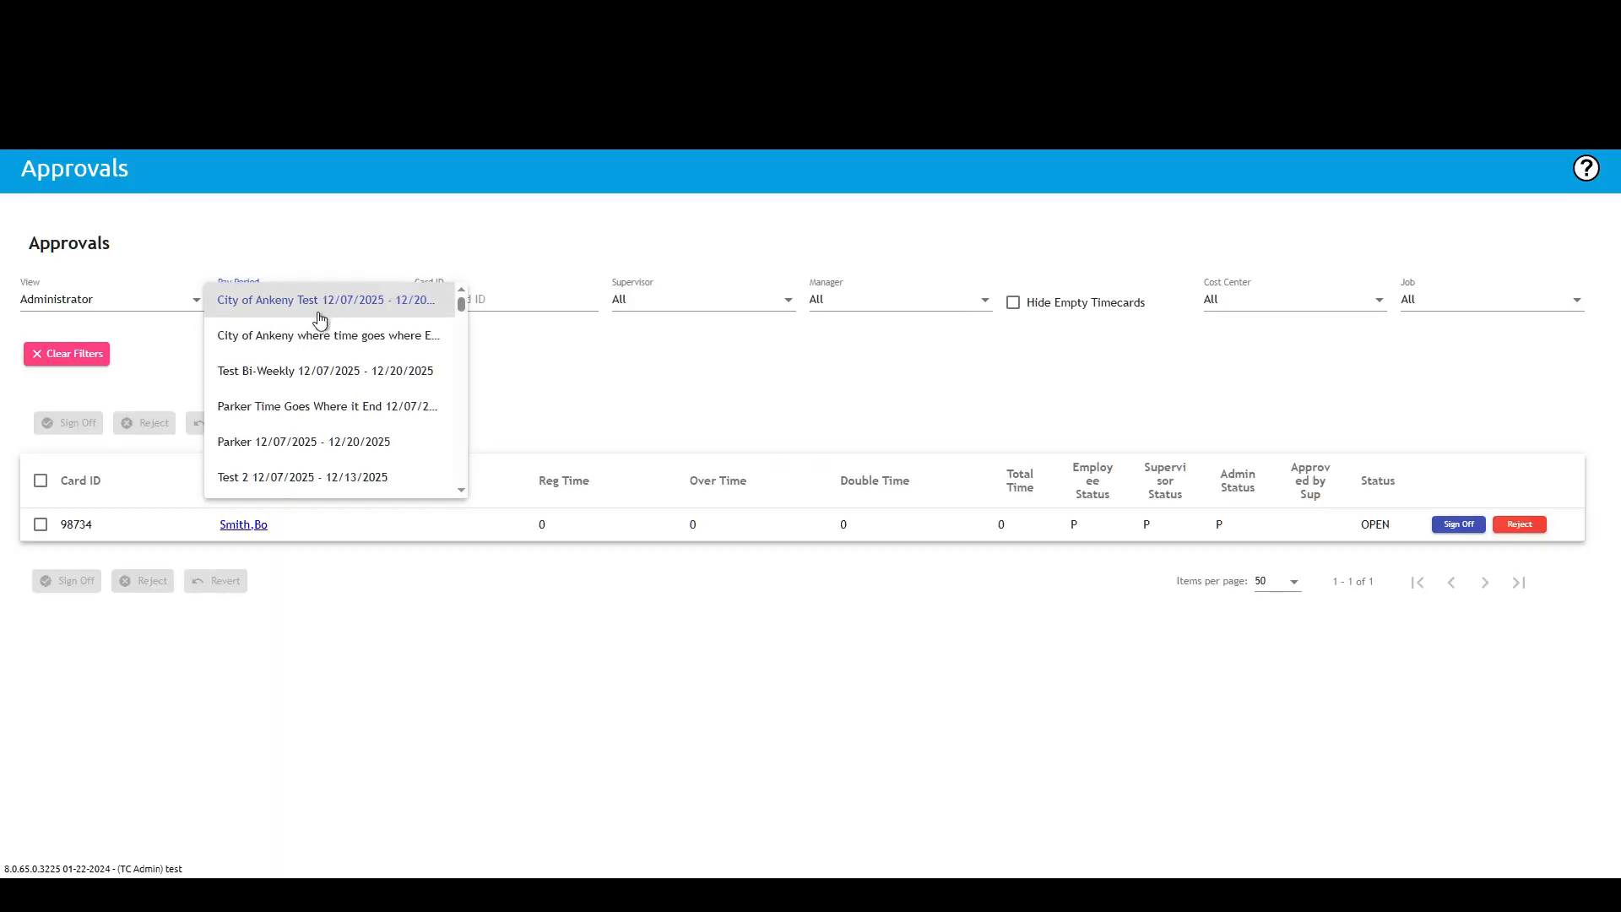
pyautogui.click(307, 371)
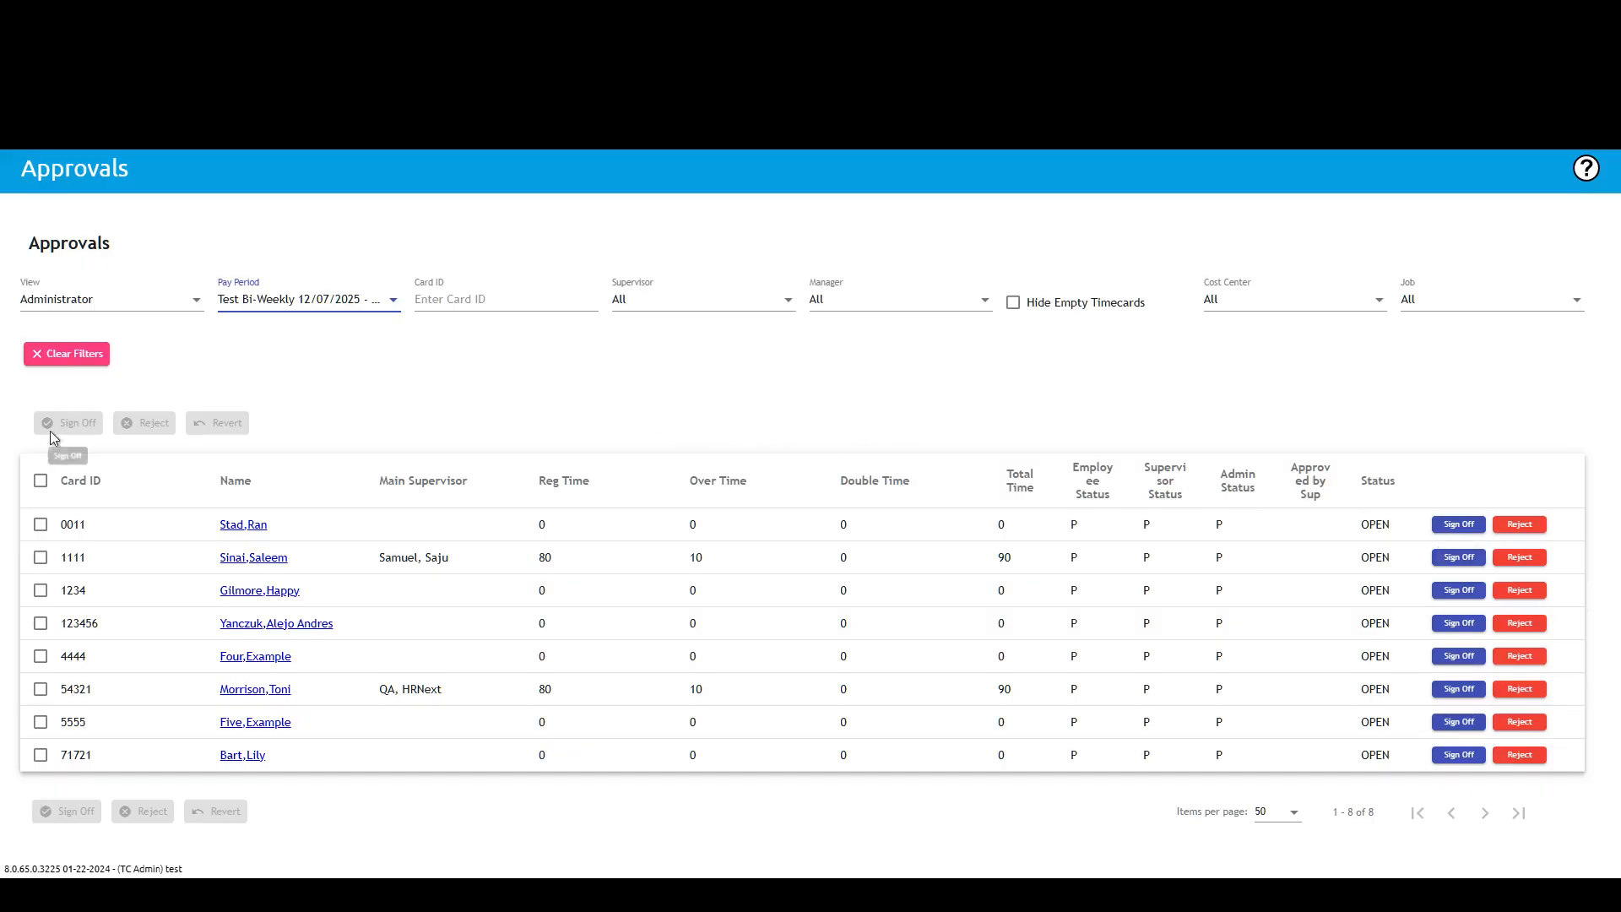
# Step: Select all timecards in the pay period and sign them off, confirming and dismissing the message
pyautogui.click(40, 481)
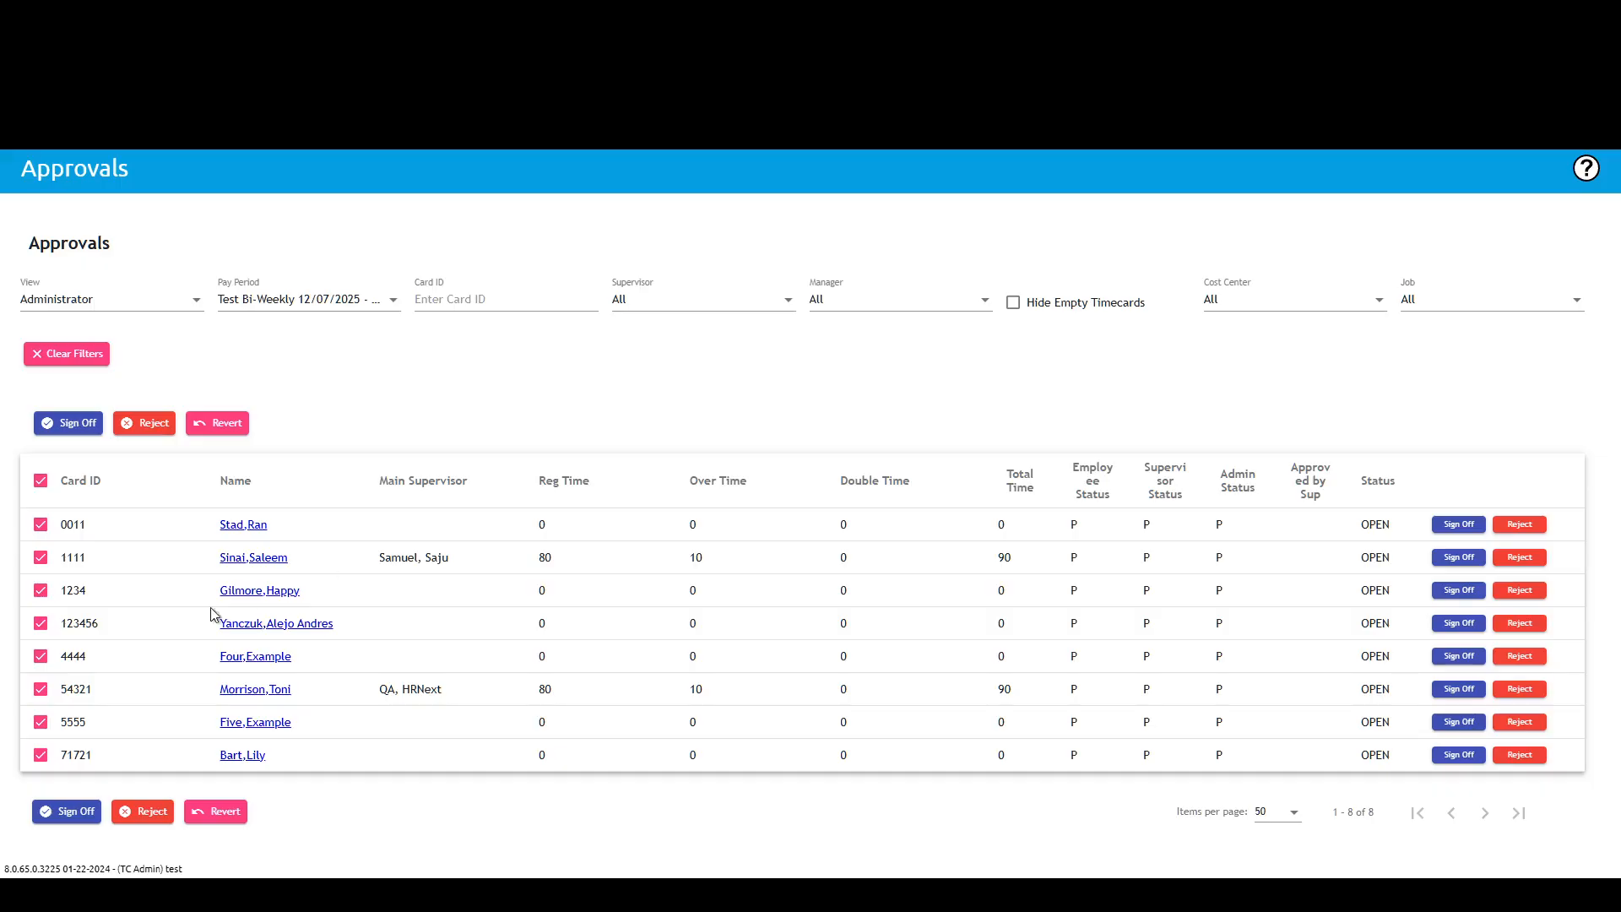
pyautogui.click(65, 814)
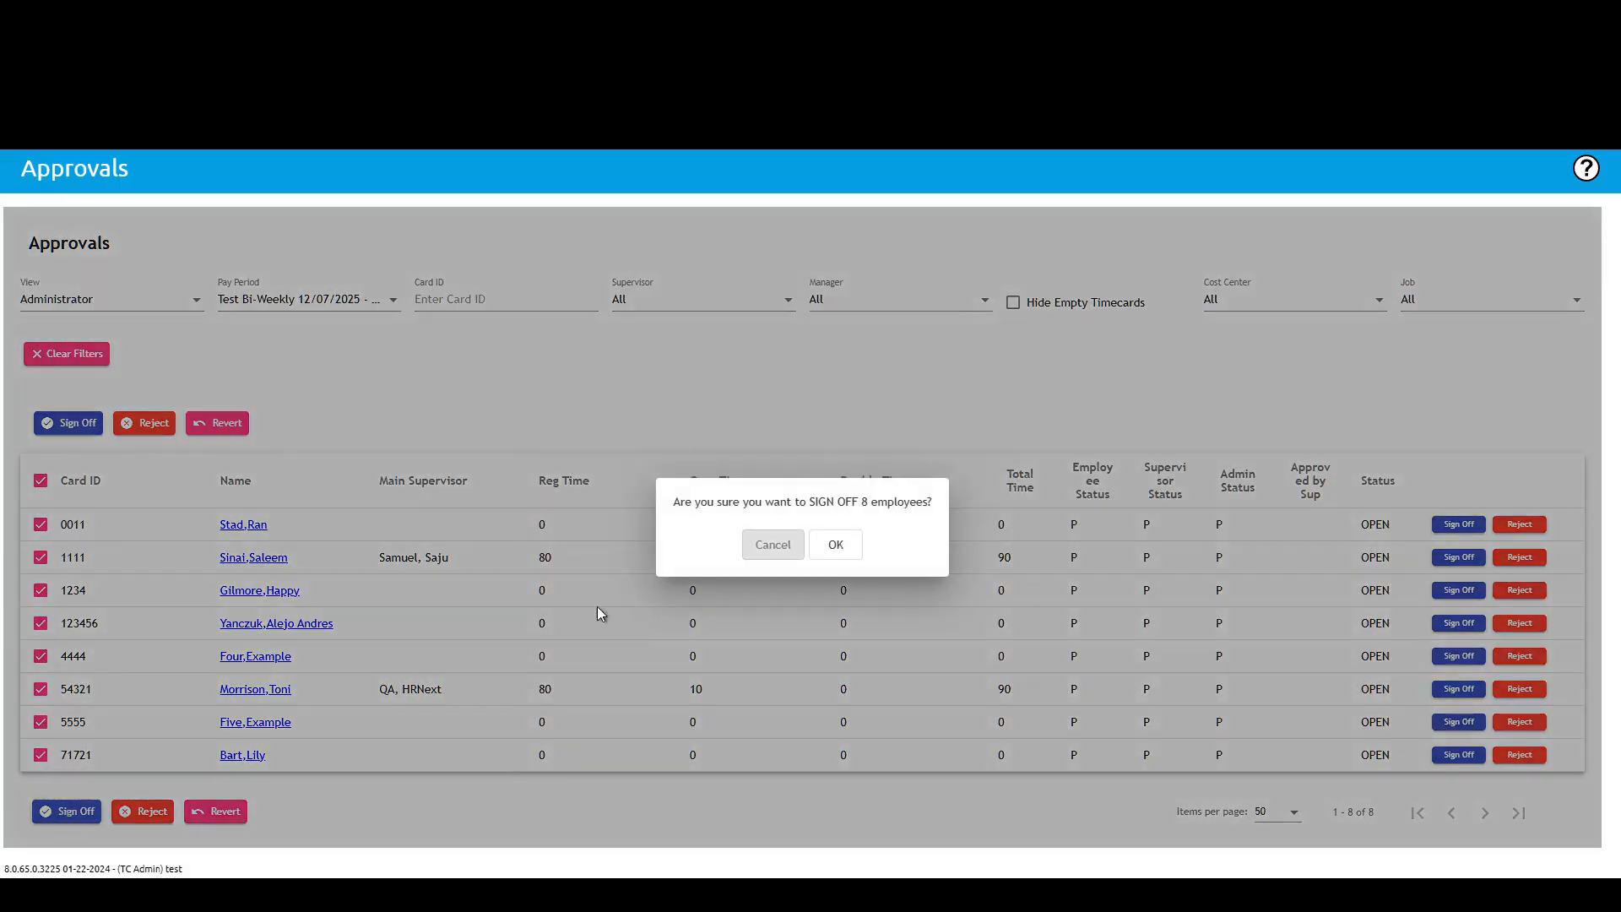
pyautogui.click(844, 549)
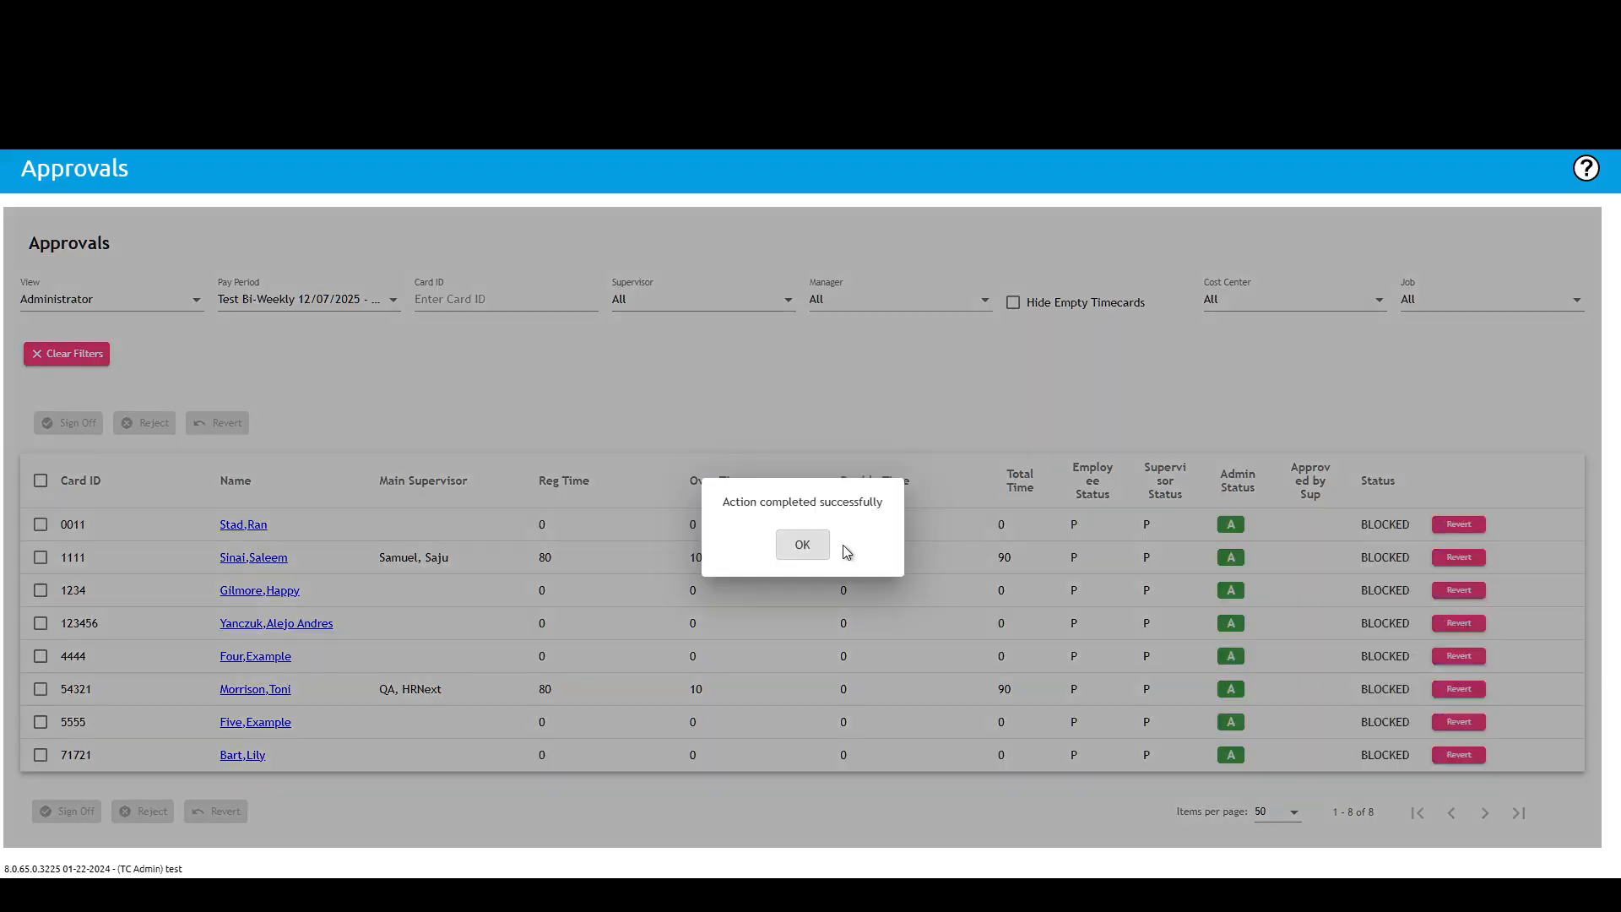
pyautogui.click(789, 548)
pyautogui.click(393, 306)
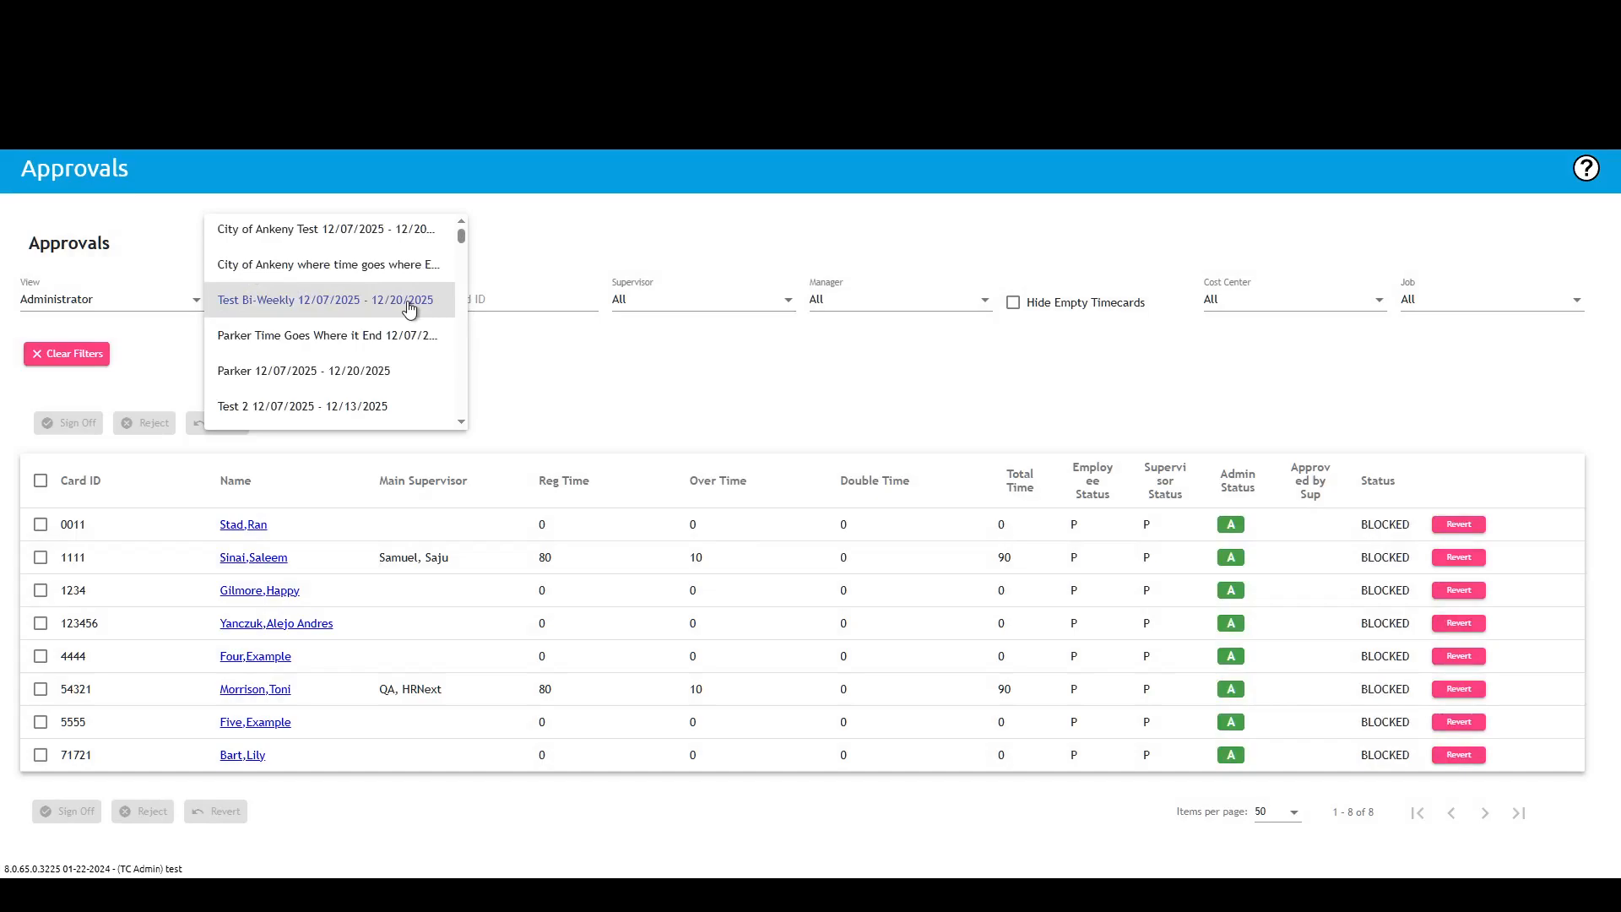
pyautogui.click(840, 344)
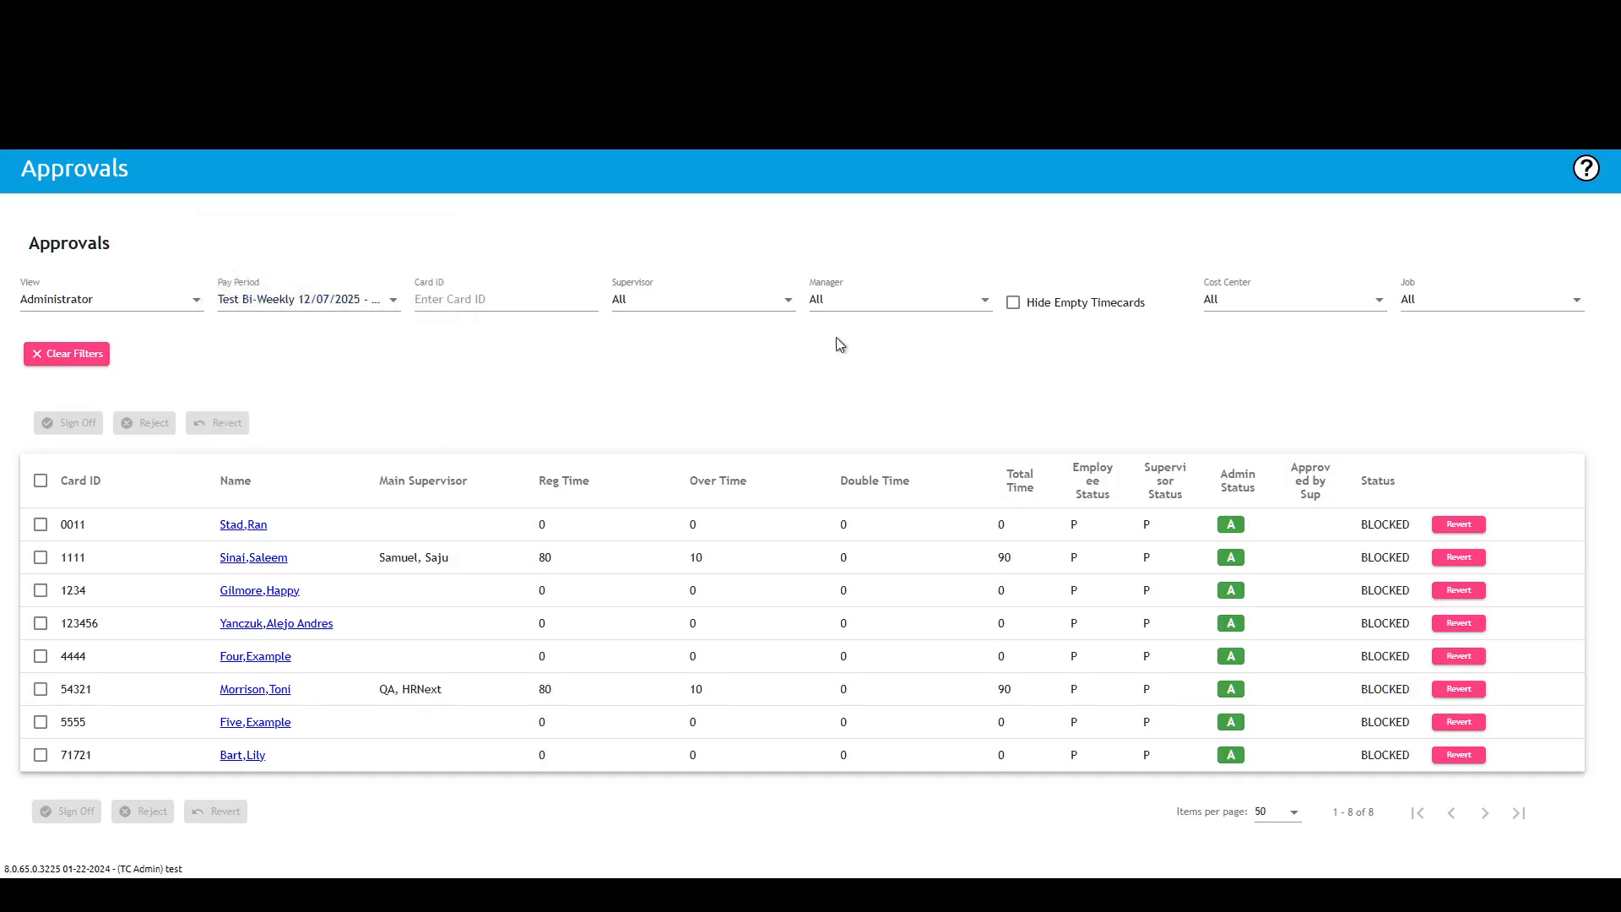